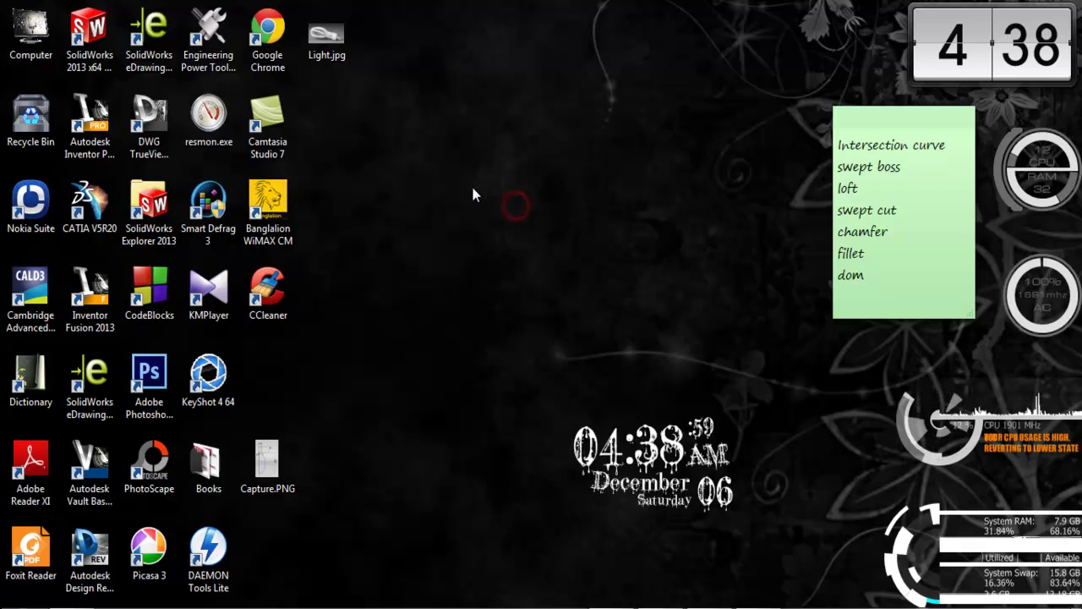
# - View the Light.jpg bulb photo, shifting and zooming in on it before closing
pyautogui.doubleClick(320, 55)
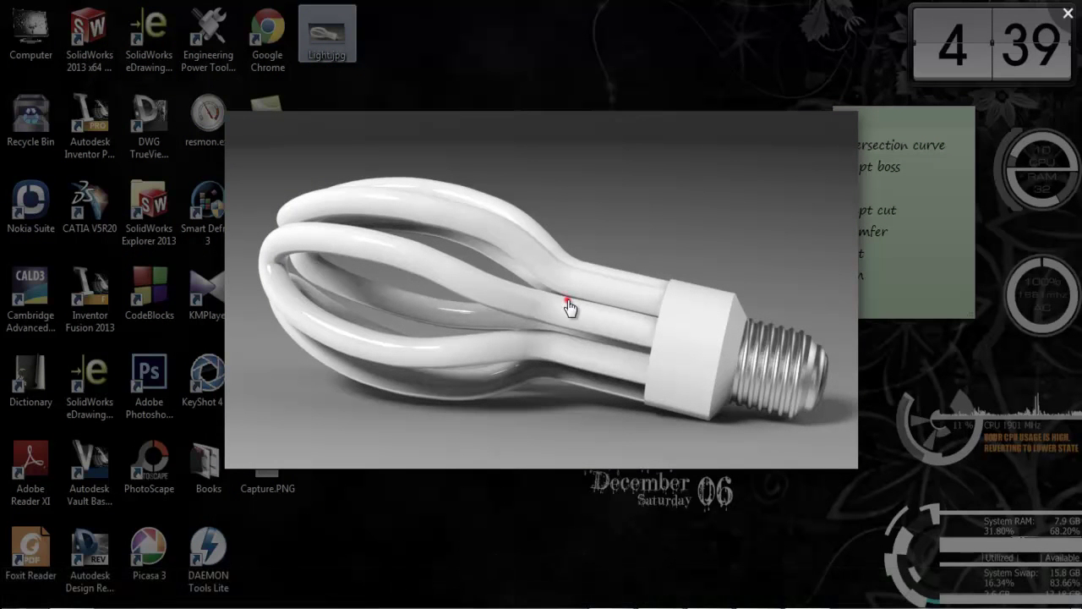
pyautogui.moveTo(568, 300); pyautogui.dragTo(575, 286)
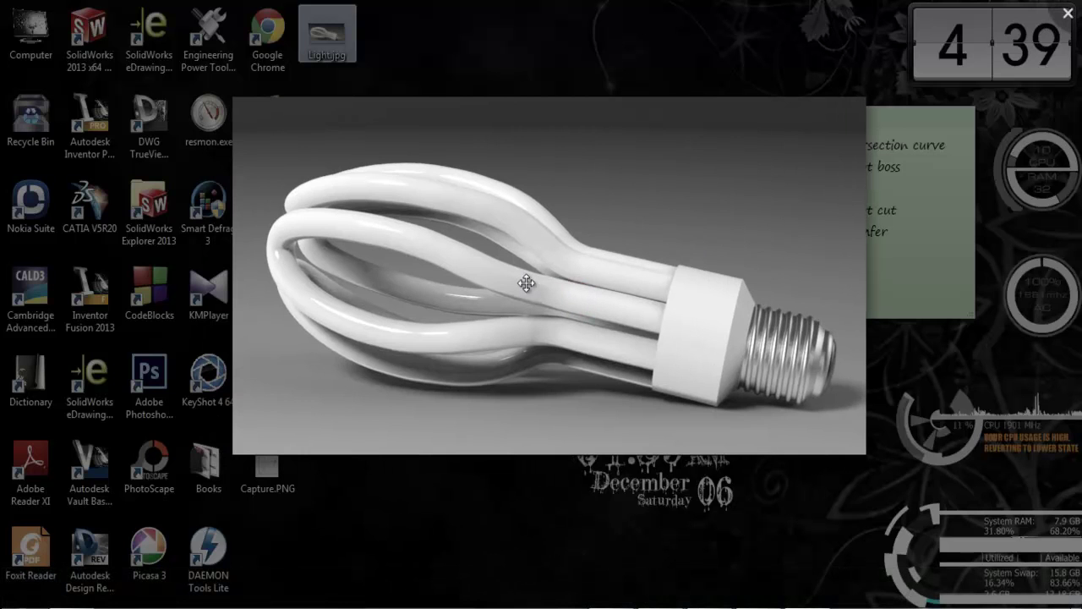
pyautogui.click(496, 273)
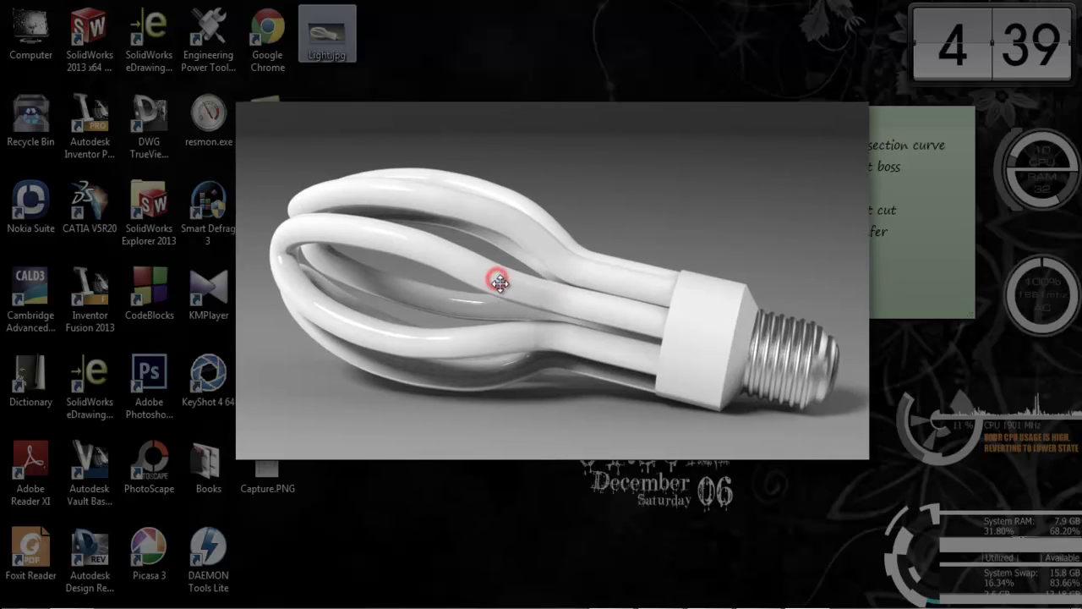
pyautogui.scroll(1, 498, 284)
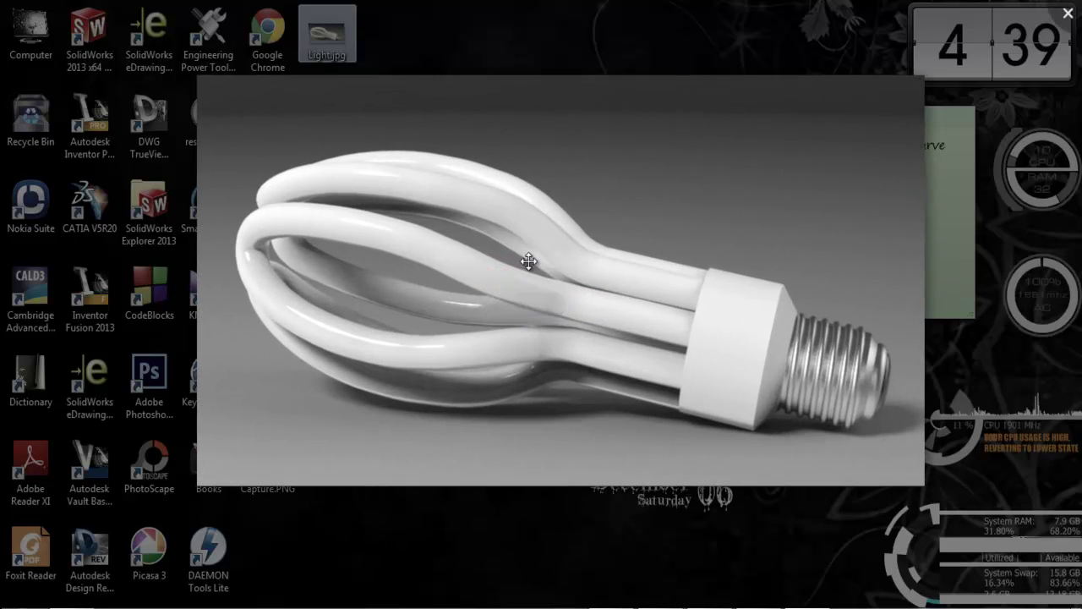
pyautogui.press('Escape')
# - Refresh the desktop and return to the empty Part2 in SolidWorks
pyautogui.click(628, 114)
pyautogui.rightClick(519, 114)
pyautogui.click(552, 167)
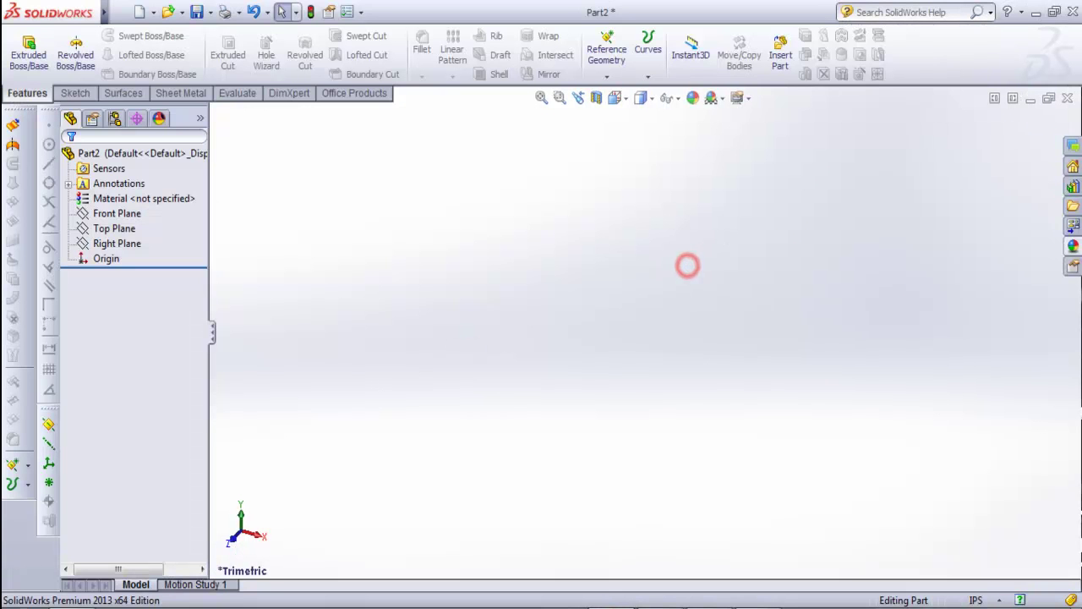
pyautogui.click(391, 313)
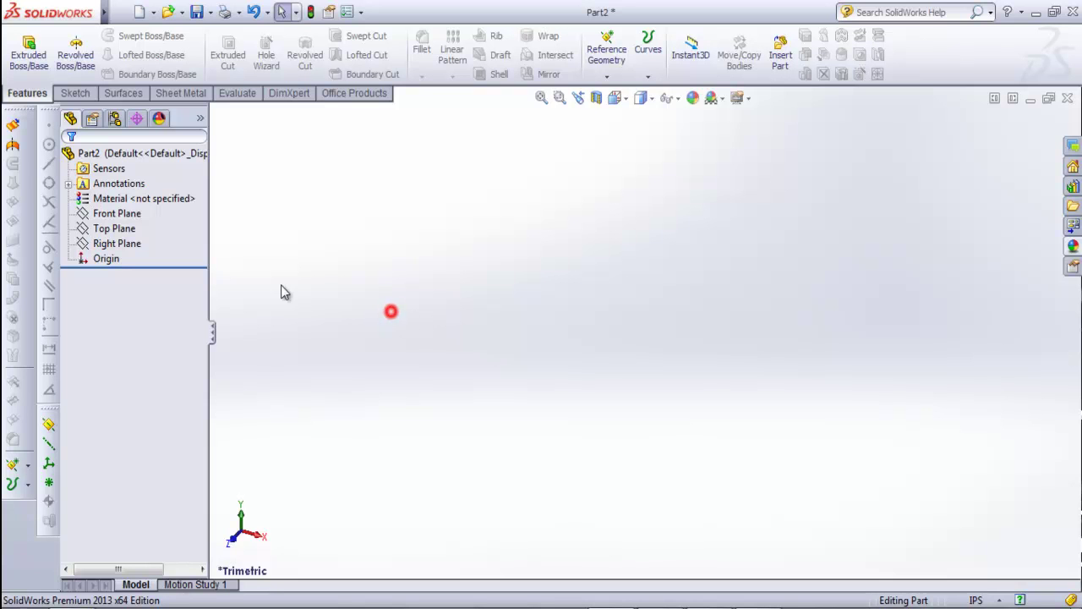
# - Review the Light.jpg bulb photo in Picasa, zooming in and out, then close it
pyautogui.click(1036, 17)
pyautogui.doubleClick(326, 34)
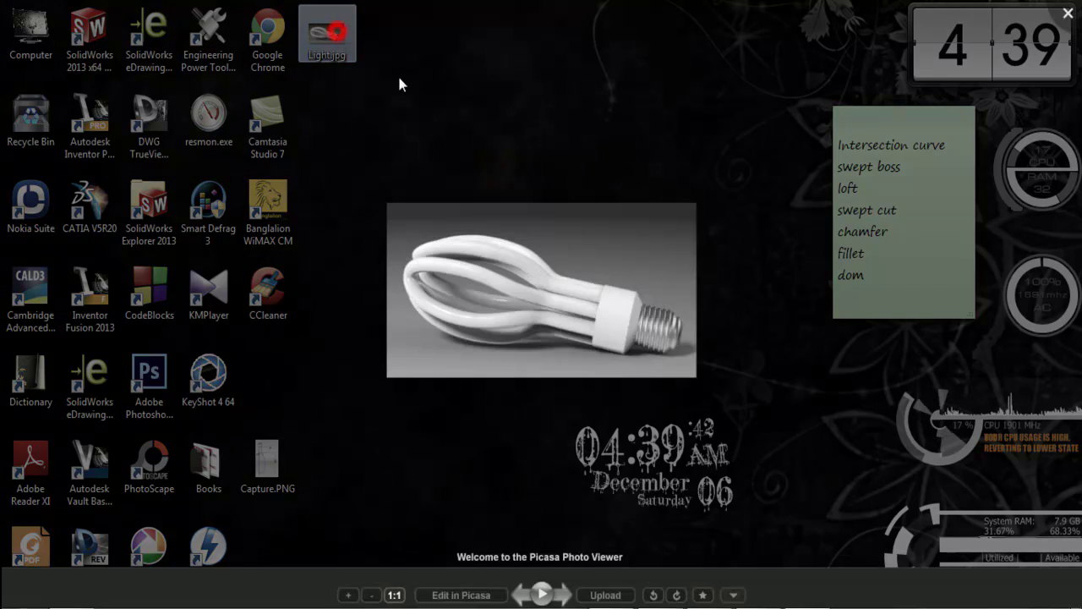
pyautogui.click(507, 303)
pyautogui.scroll(2, 476, 304)
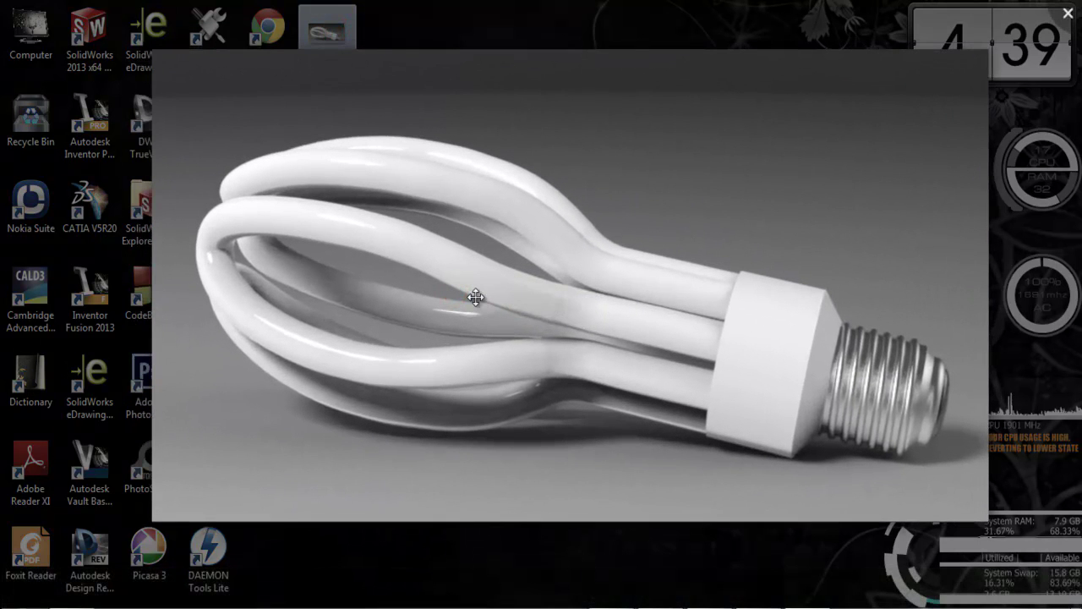
pyautogui.scroll(-1, 475, 297)
pyautogui.scroll(-3, 475, 296)
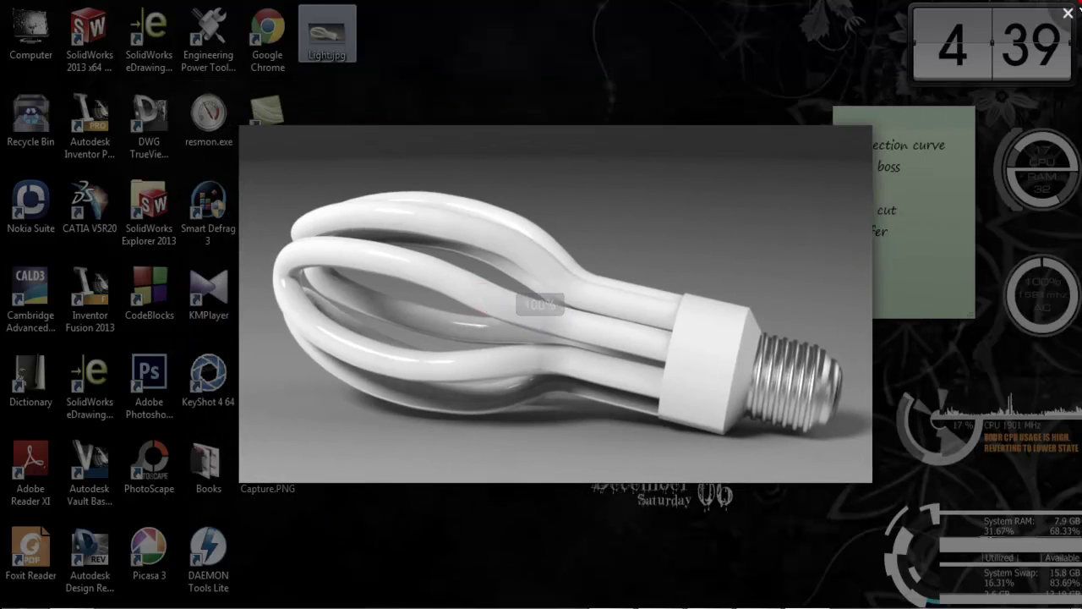
pyautogui.click(674, 508)
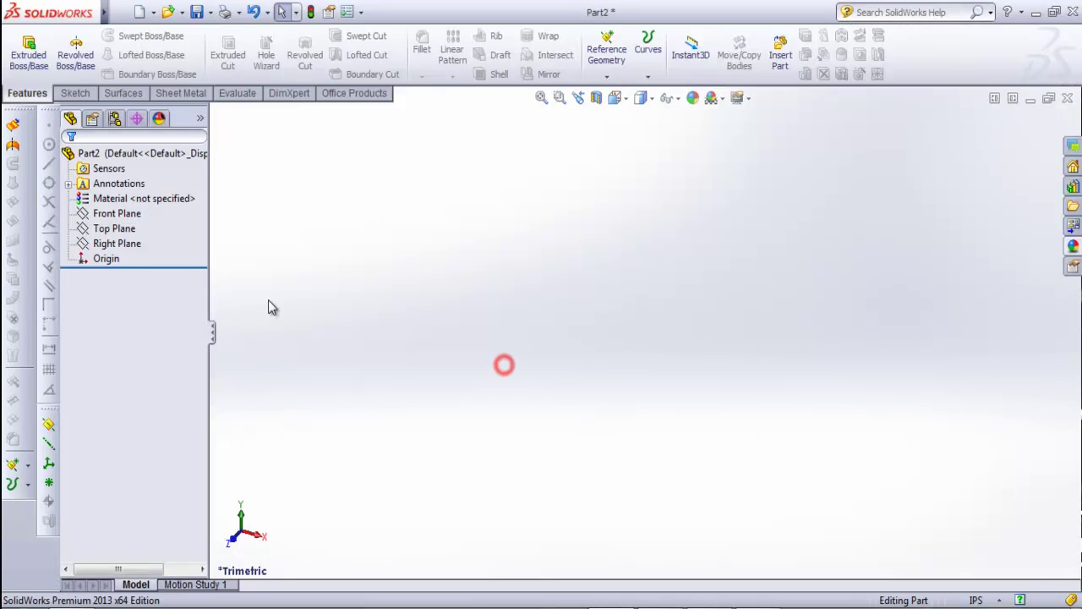
# - Highlight the Front, Top and Right Planes in the FeatureManager tree
pyautogui.click(121, 216)
pyautogui.click(121, 229)
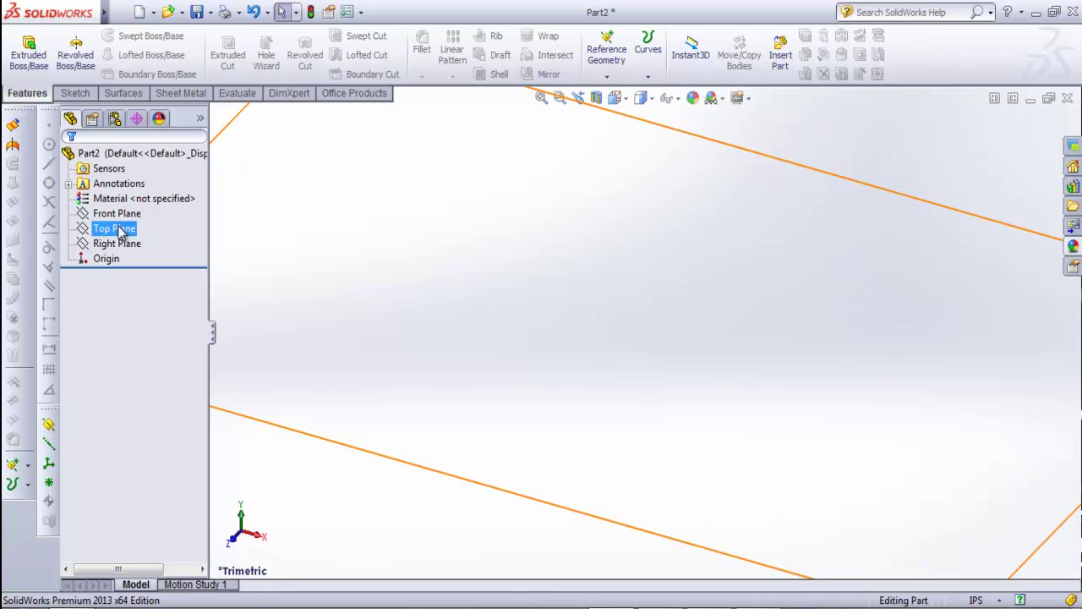
pyautogui.click(123, 244)
pyautogui.click(116, 217)
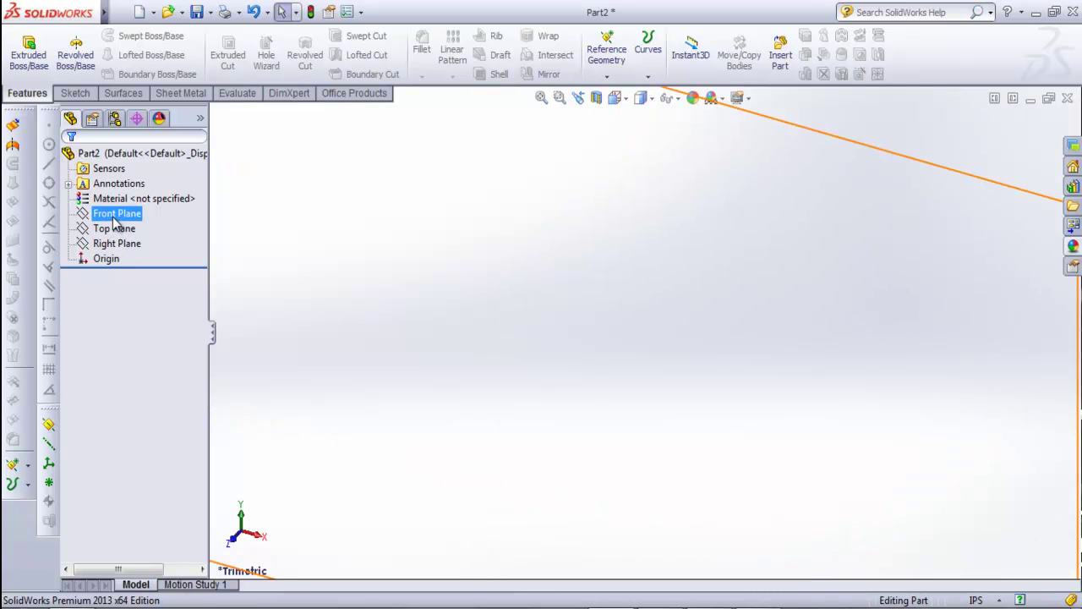
# - Start a new sketch, Sketch2, on the Front Plane
pyautogui.rightClick(114, 218)
pyautogui.click(126, 194)
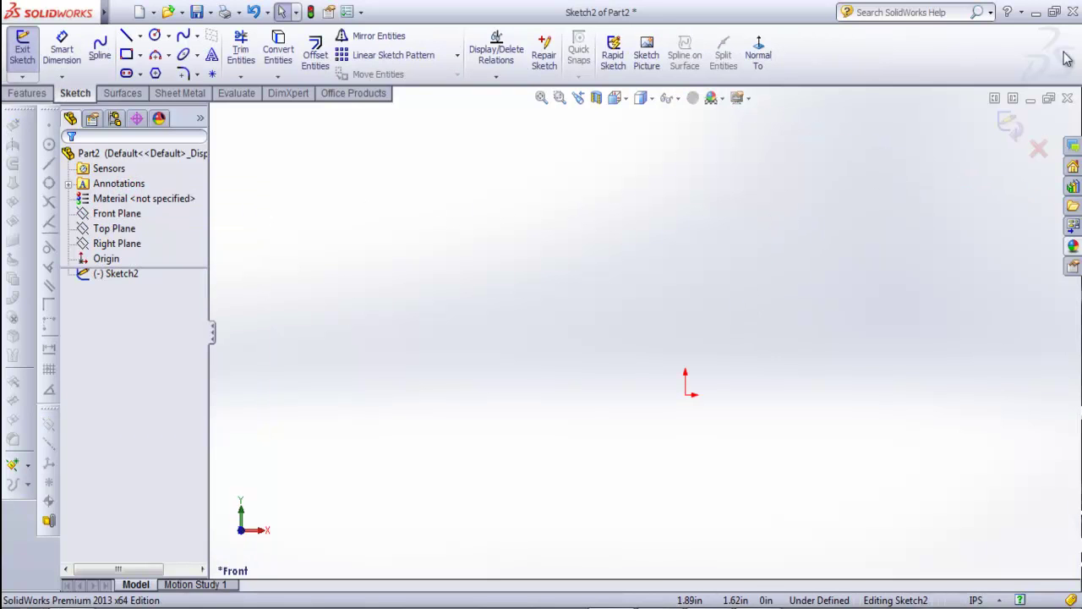
pyautogui.click(652, 200)
pyautogui.click(404, 194)
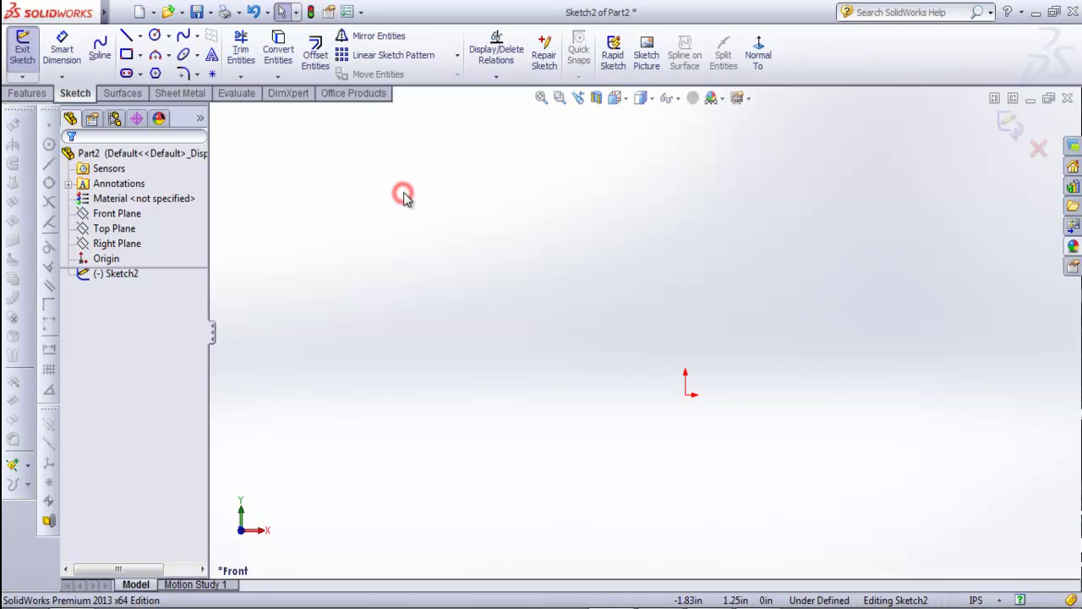
# - Review the Capture.PNG profile (0.70, 1.50, R1.00, 5.00) in Picasa, then return to Sketch2
pyautogui.click(1036, 19)
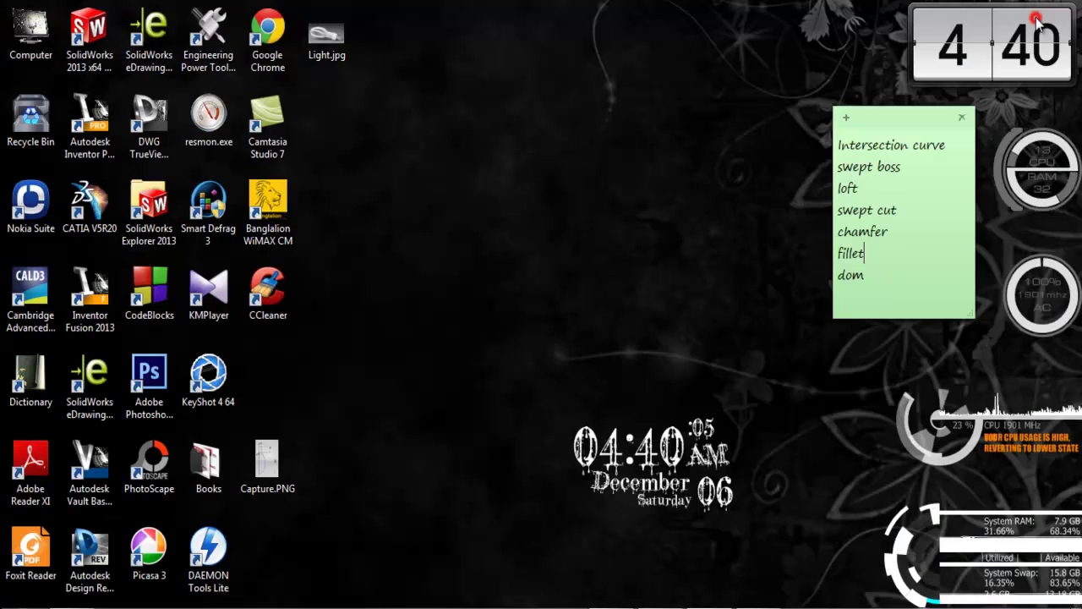
pyautogui.doubleClick(269, 473)
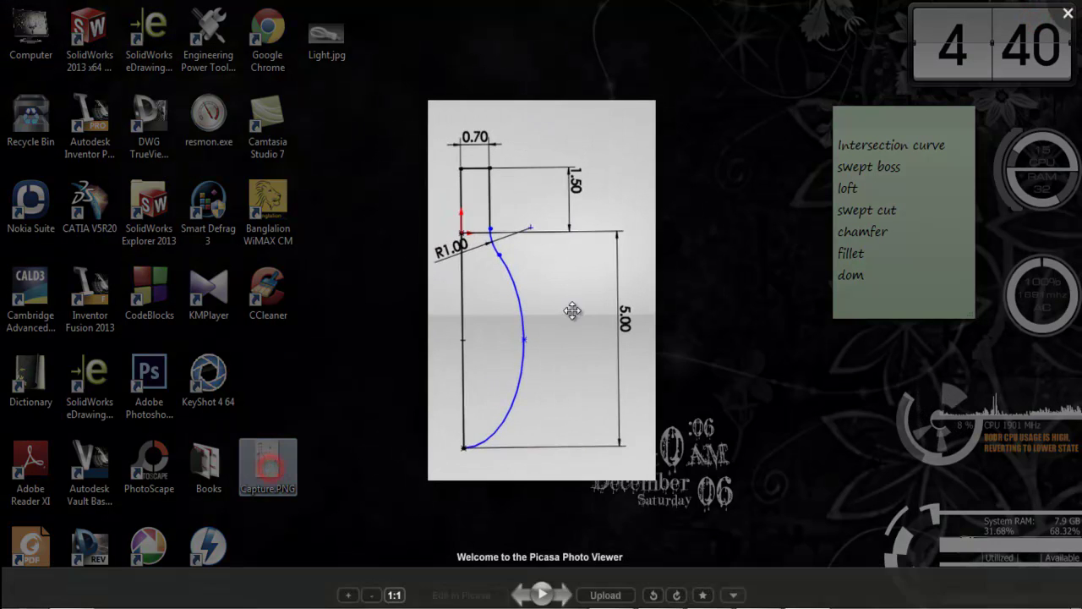
pyautogui.scroll(1, 534, 291)
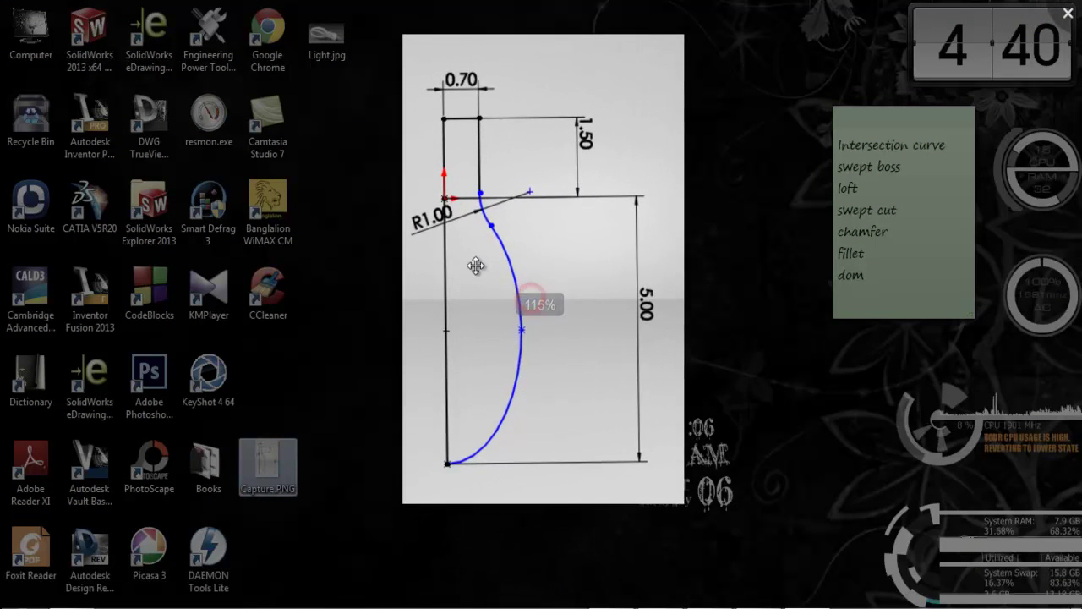
pyautogui.scroll(2, 474, 254)
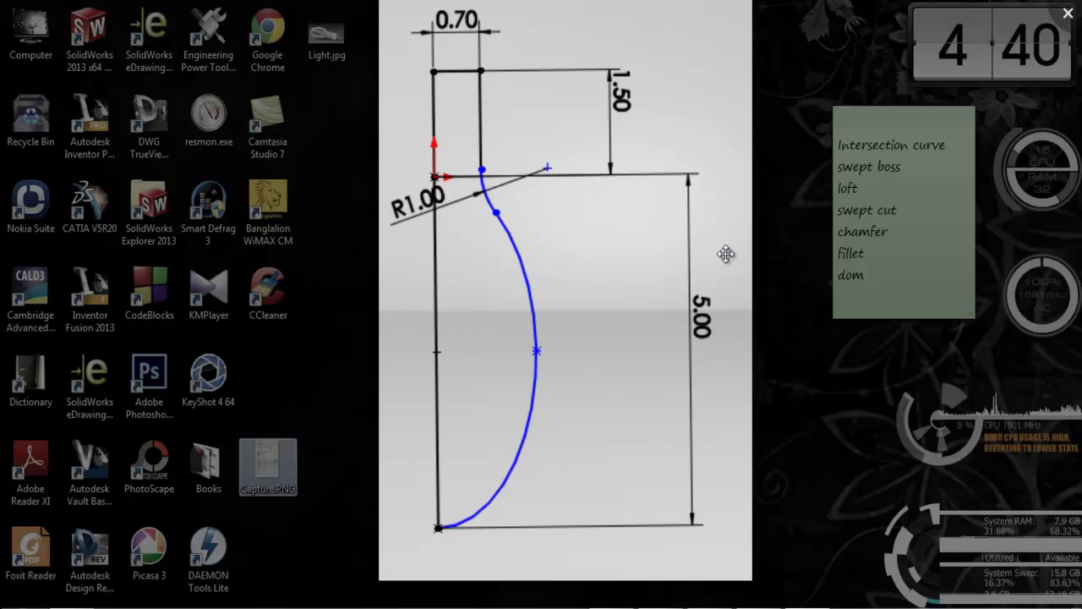
pyautogui.click(668, 240)
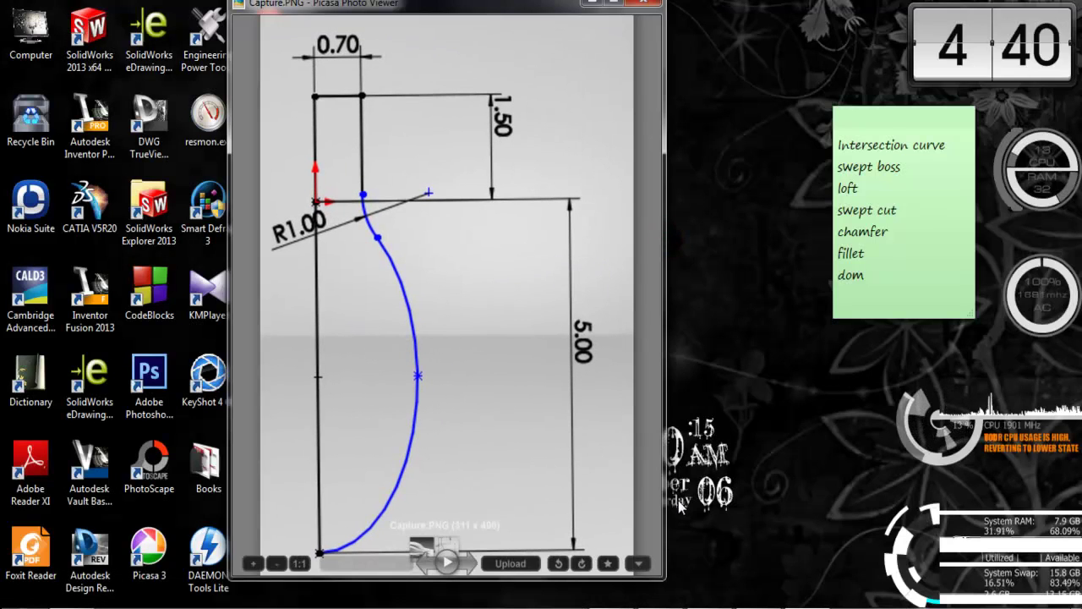
pyautogui.hotkey('alt', 'Tab')
pyautogui.click(492, 342)
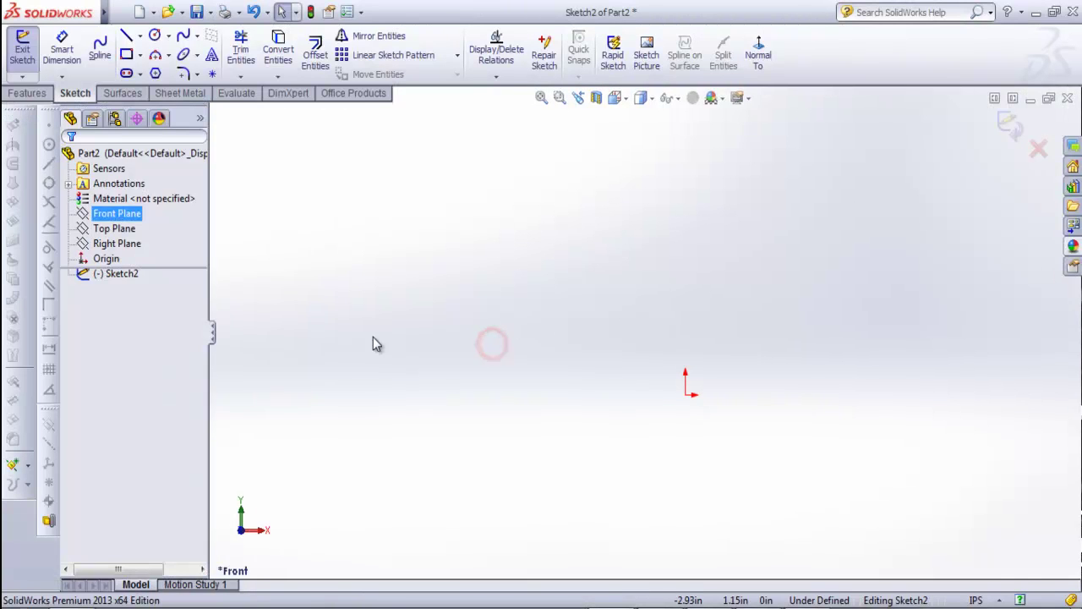
# - Draw a vertical line running down from the sketch origin
pyautogui.click(126, 35)
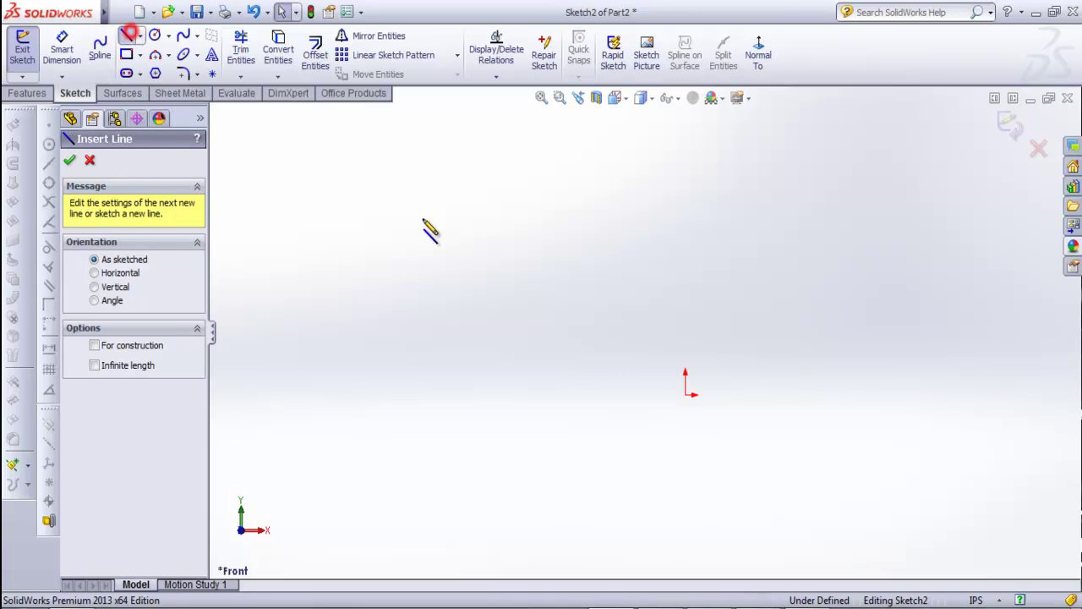
pyautogui.click(685, 390)
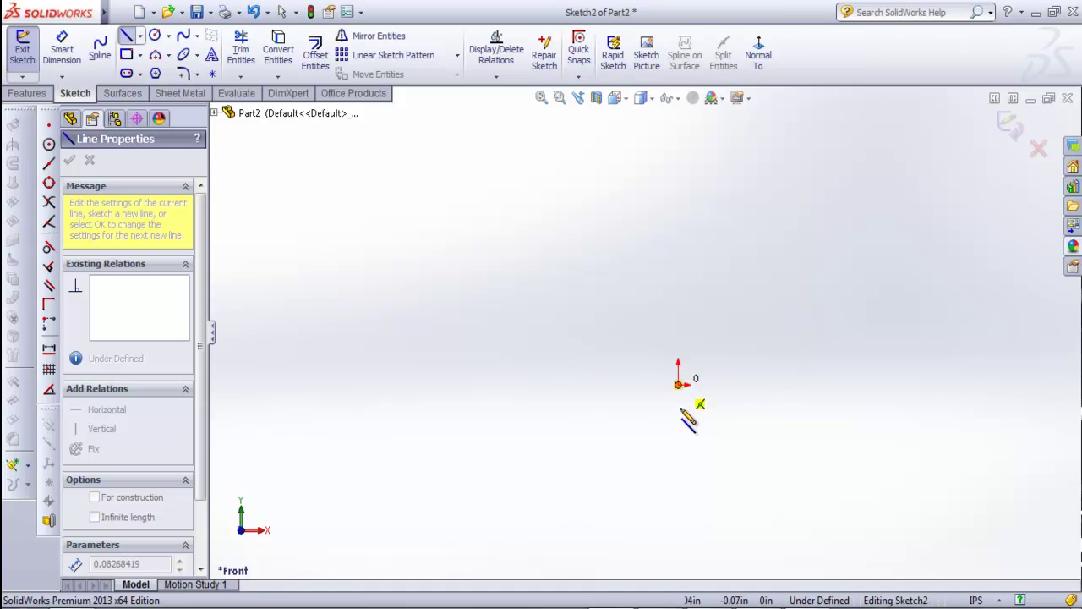
pyautogui.click(681, 518)
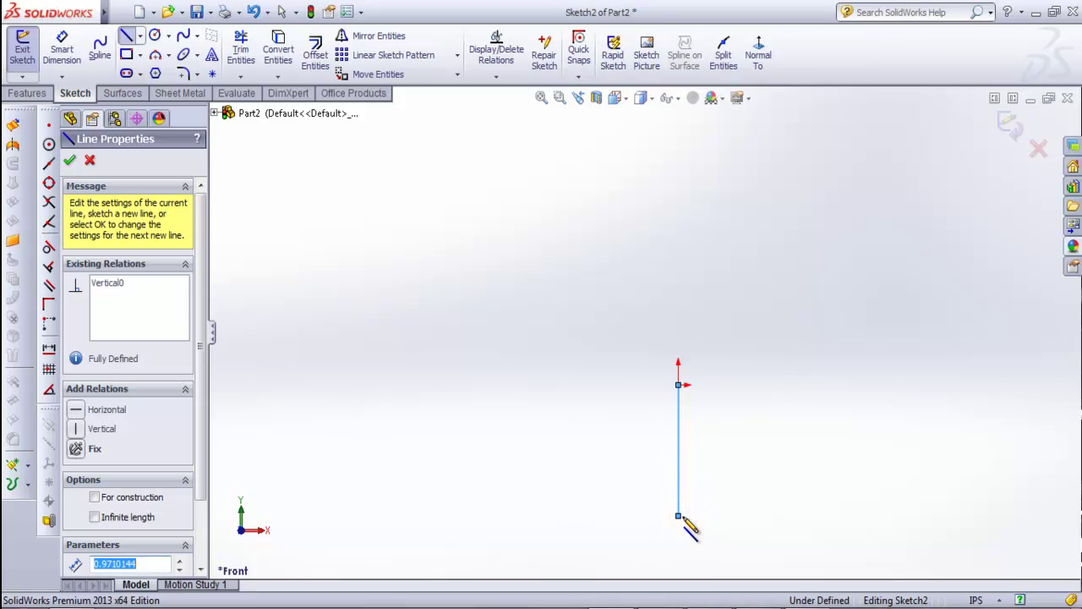
pyautogui.press('Escape')
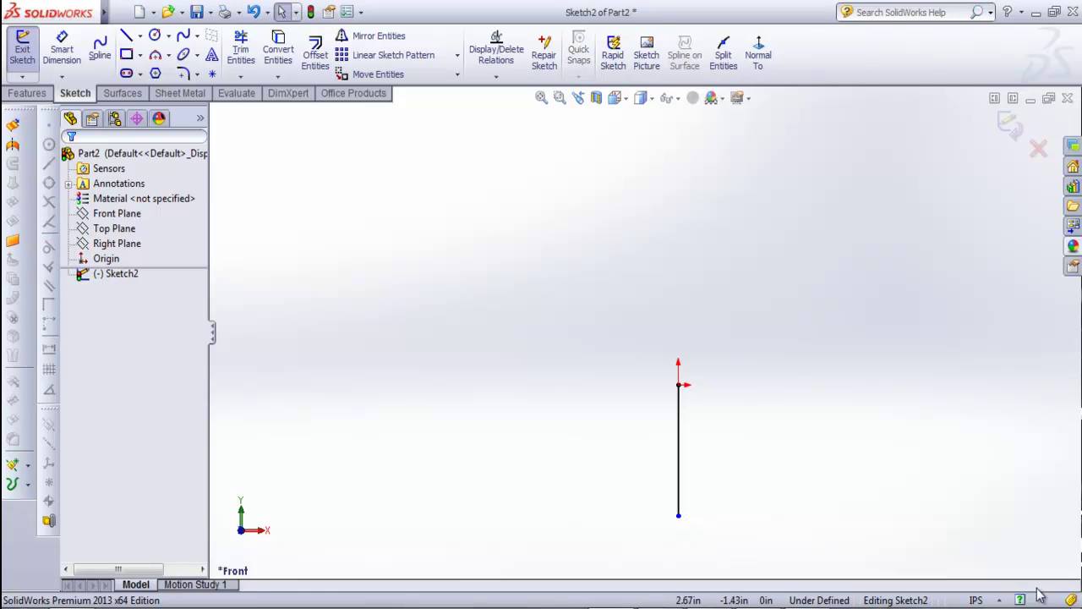
# - Confirm the IPS unit system, then bring up the Capture.PNG reference image
pyautogui.click(993, 600)
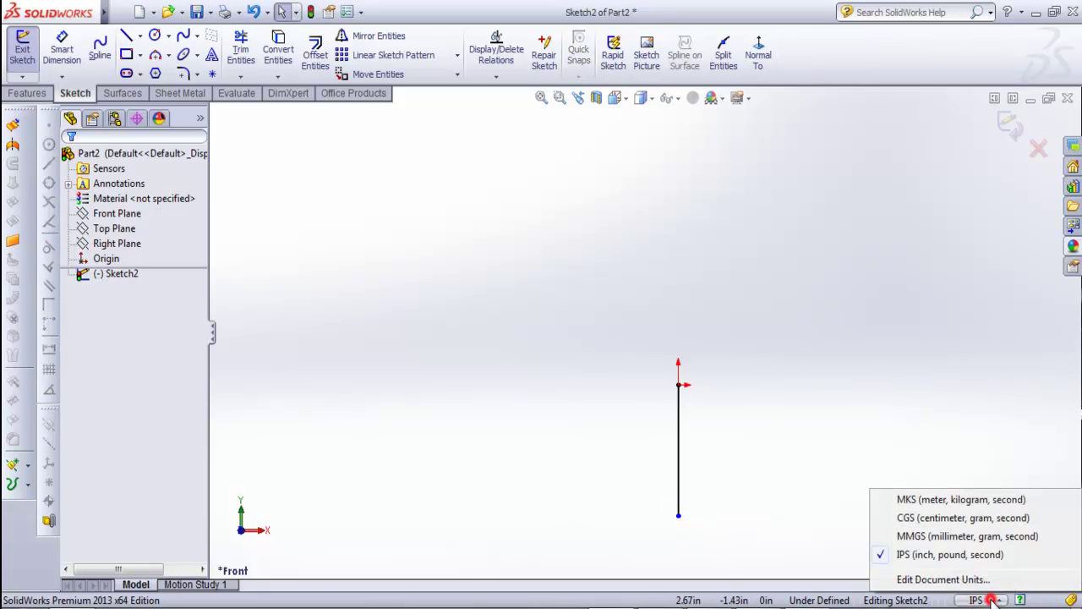
pyautogui.click(871, 463)
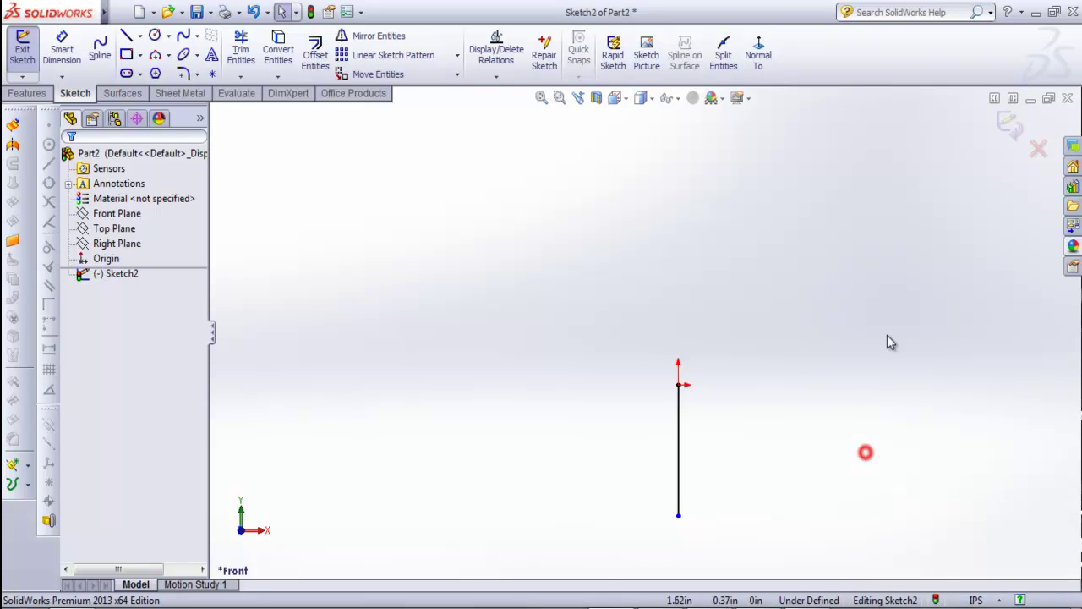
pyautogui.click(1036, 12)
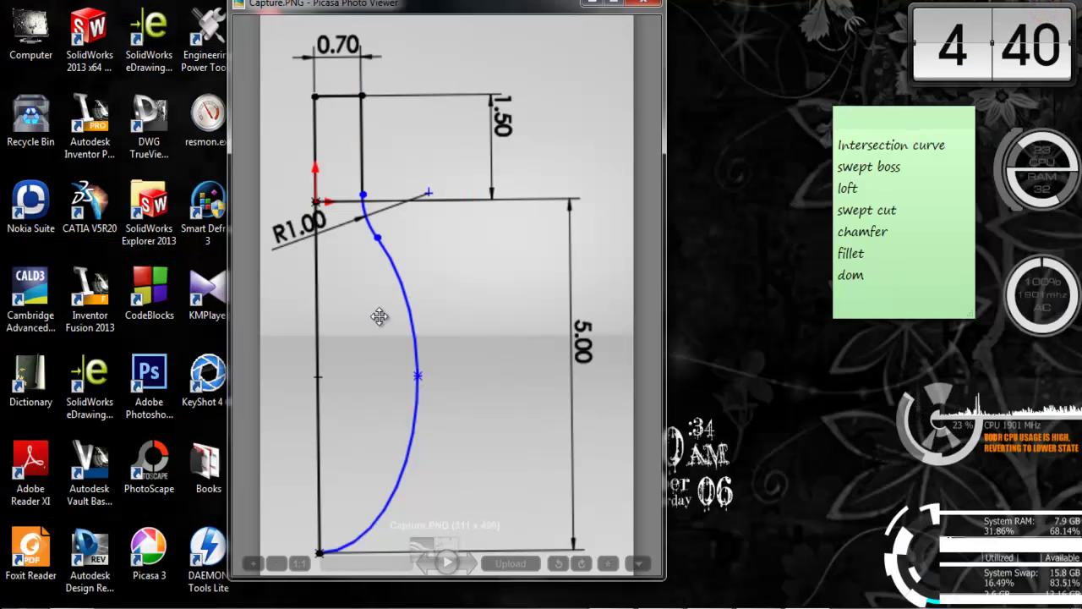
pyautogui.moveTo(446, 338)
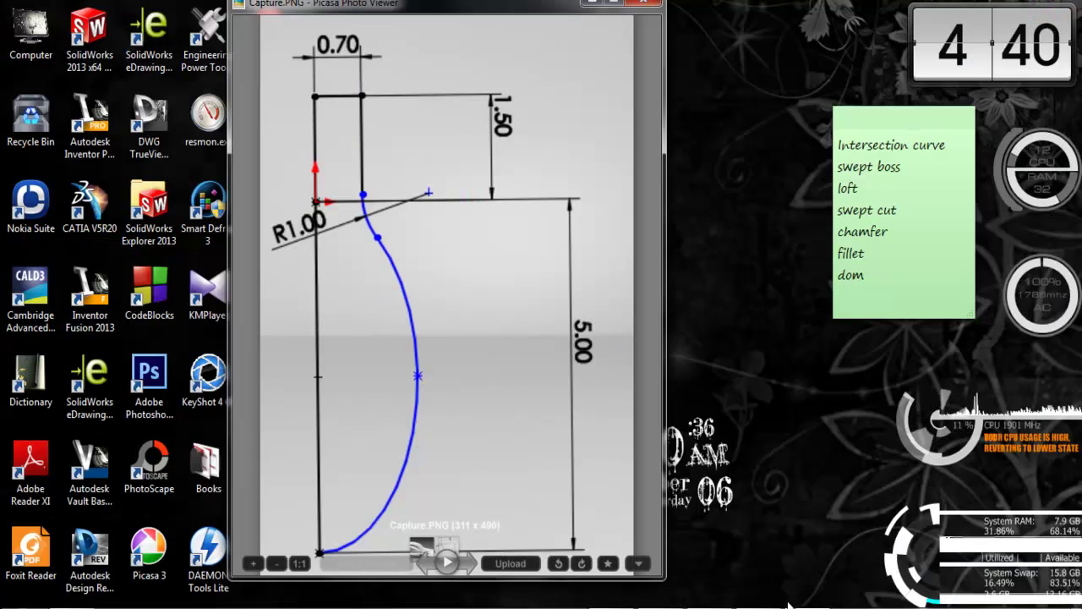
pyautogui.hotkey('alt', 'Tab')
pyautogui.click(777, 365)
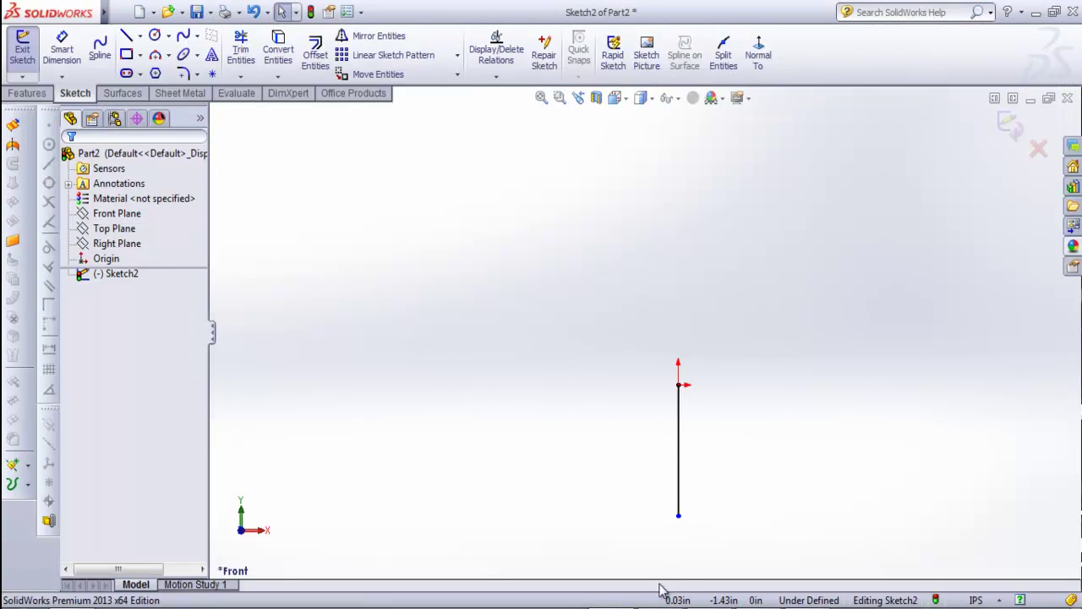
pyautogui.hotkey('alt', 'Tab')
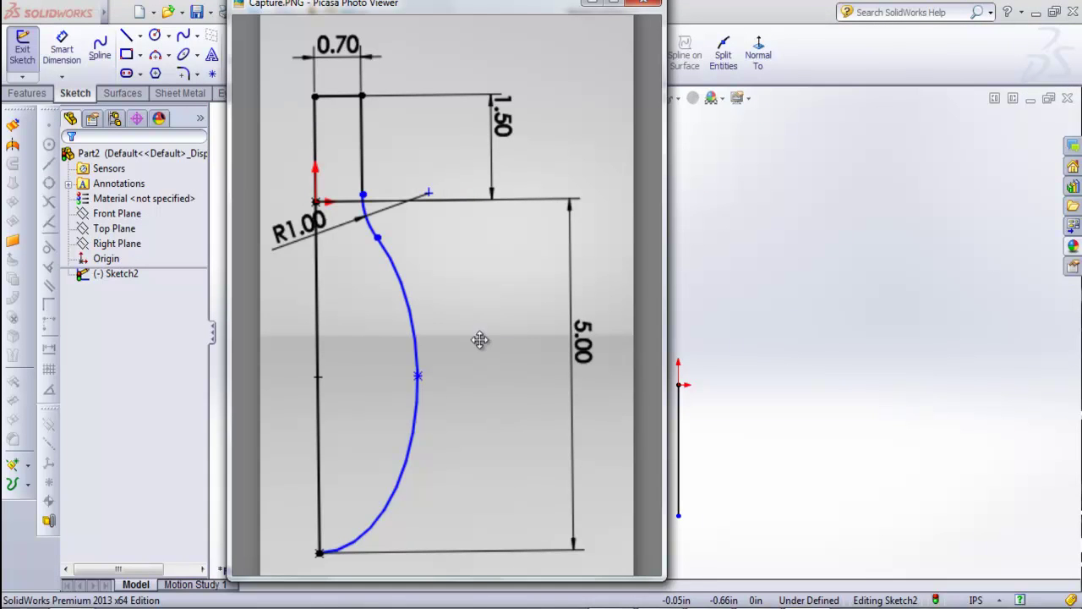
pyautogui.moveTo(502, 126)
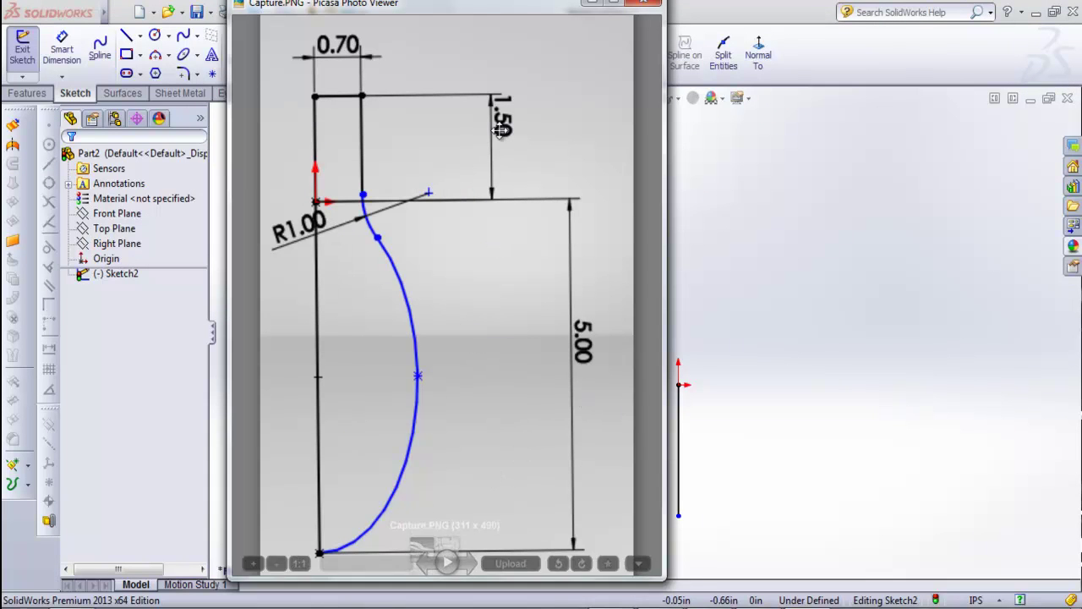
# - Dimension the vertical line to 6.5 in and compare the sketch with the reference image
pyautogui.click(595, 5)
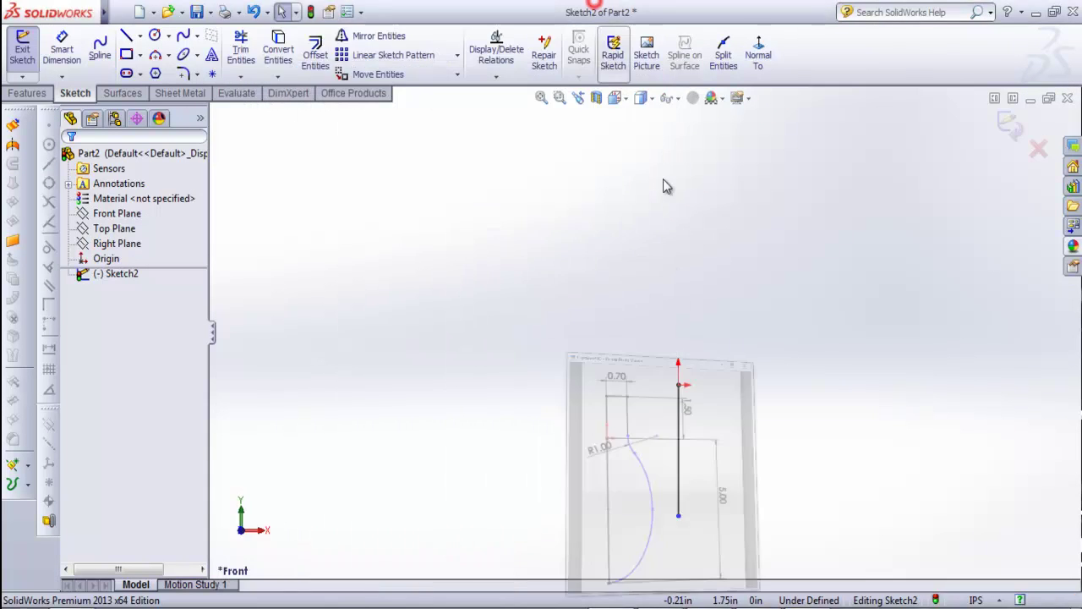
pyautogui.moveTo(828, 549); pyautogui.dragTo(700, 350, button='right')
pyautogui.click(679, 441)
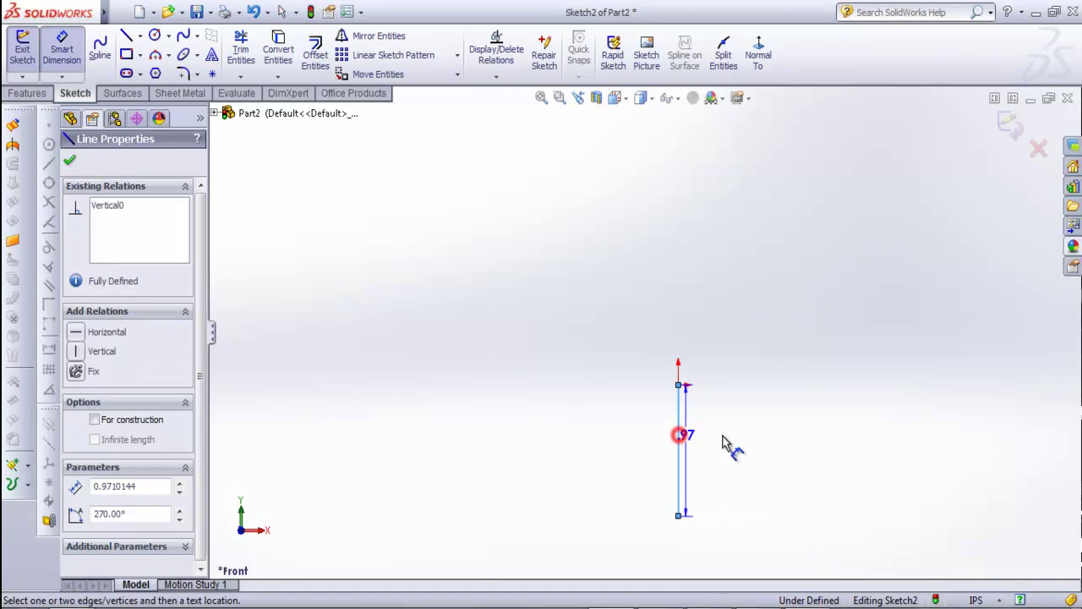
pyautogui.click(729, 449)
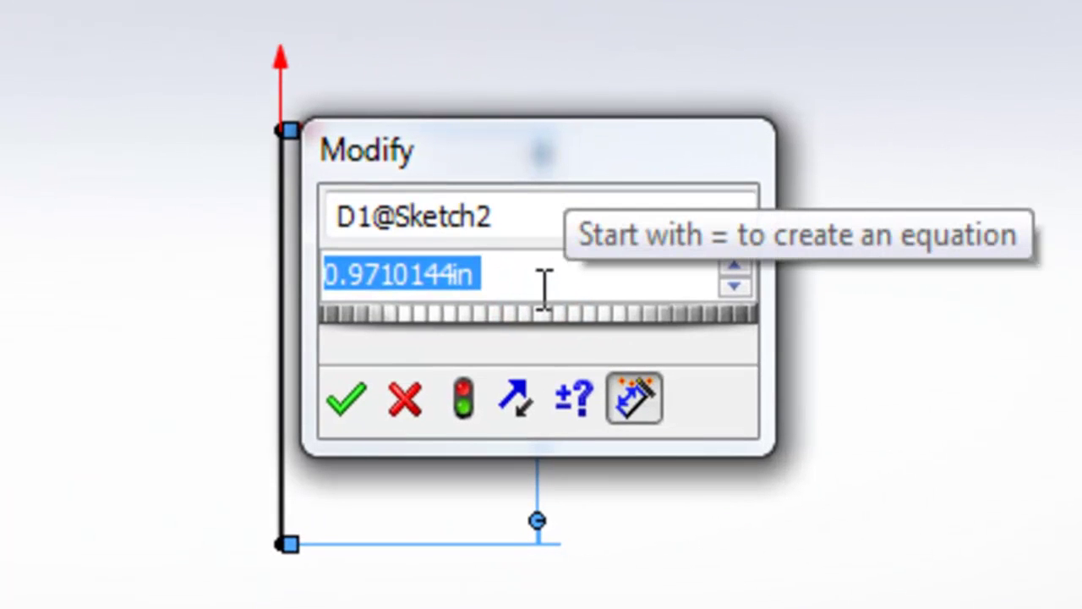
pyautogui.write('6.5')
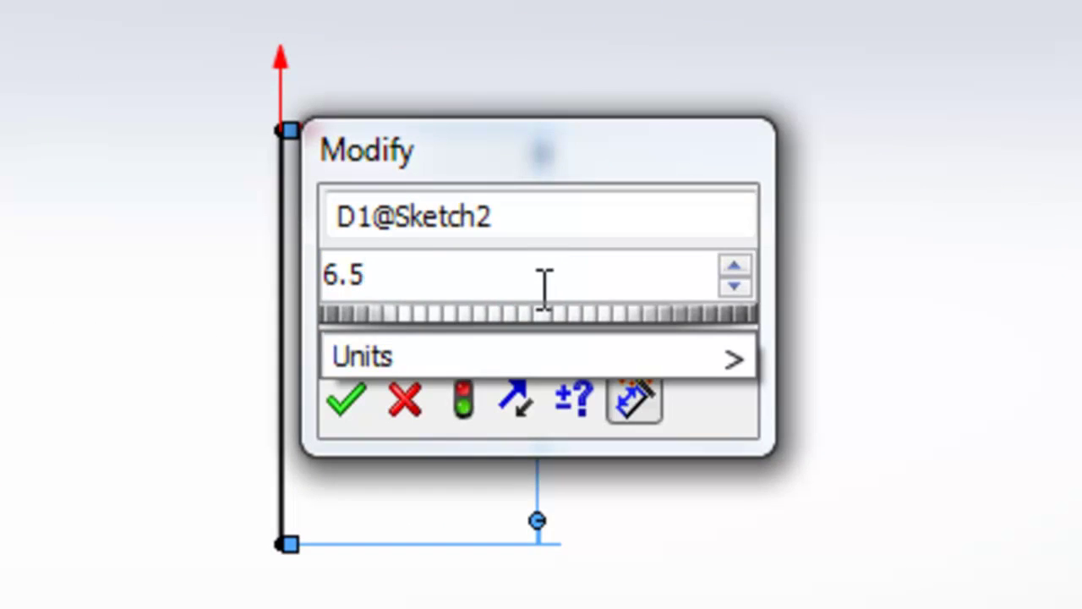
pyautogui.press('Return')
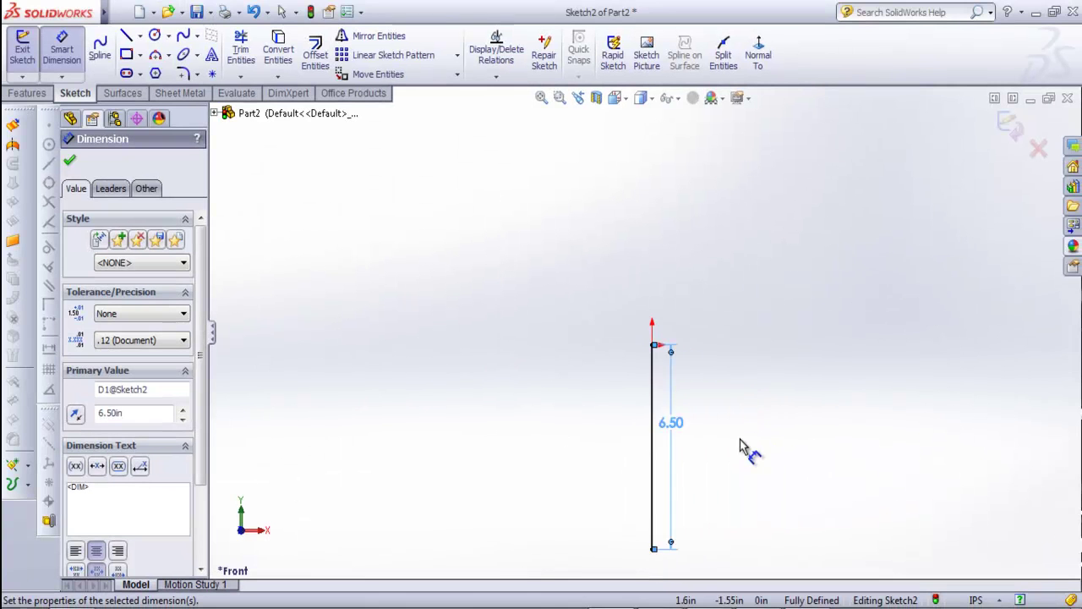
pyautogui.press('f')
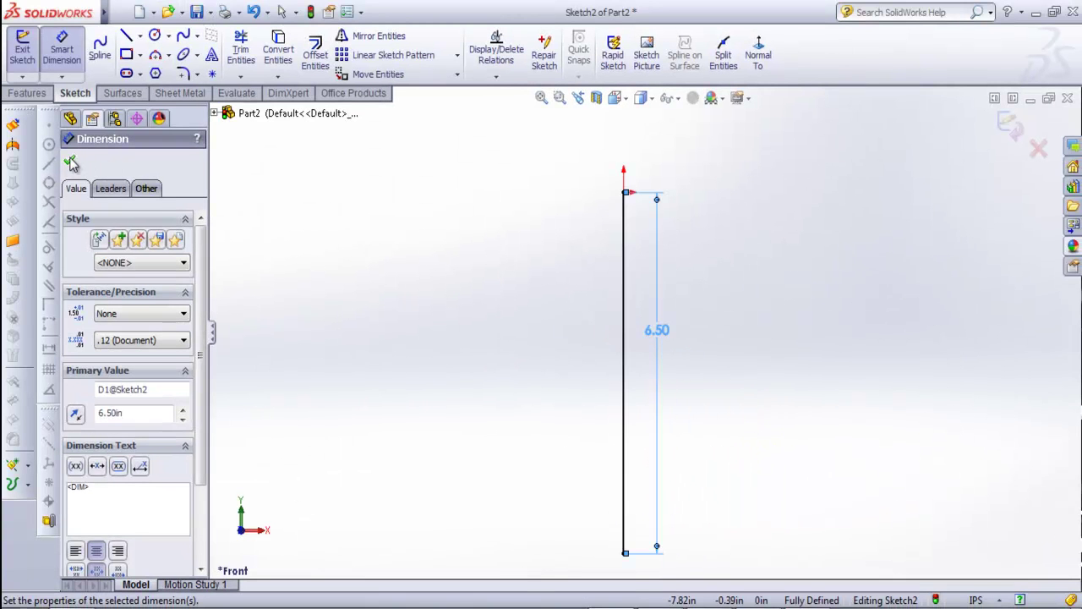
pyautogui.click(71, 163)
pyautogui.hotkey('alt', 'Tab')
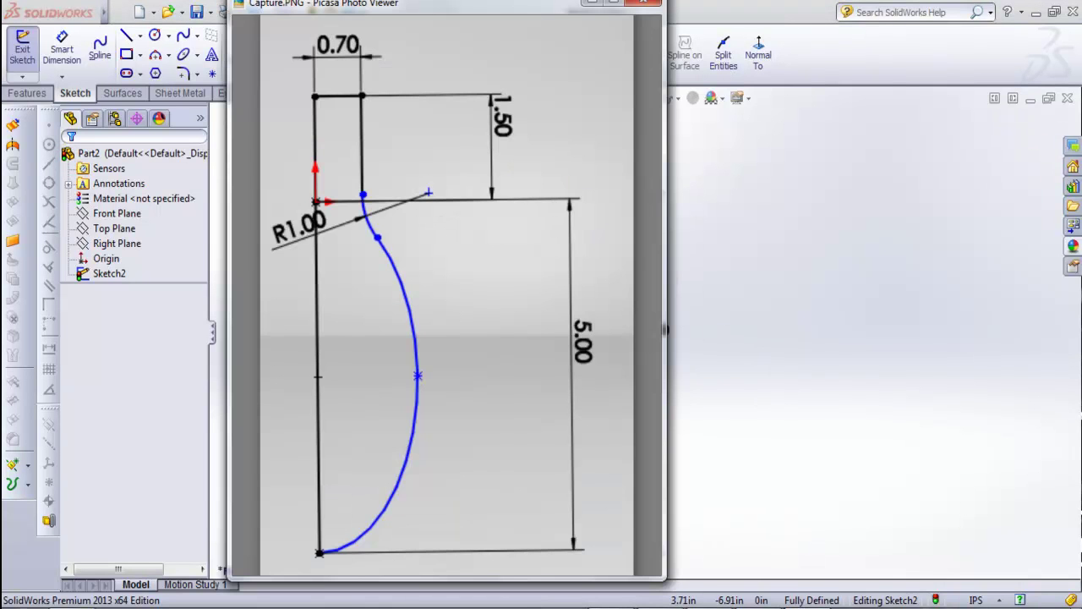
pyautogui.hotkey('alt', 'Tab')
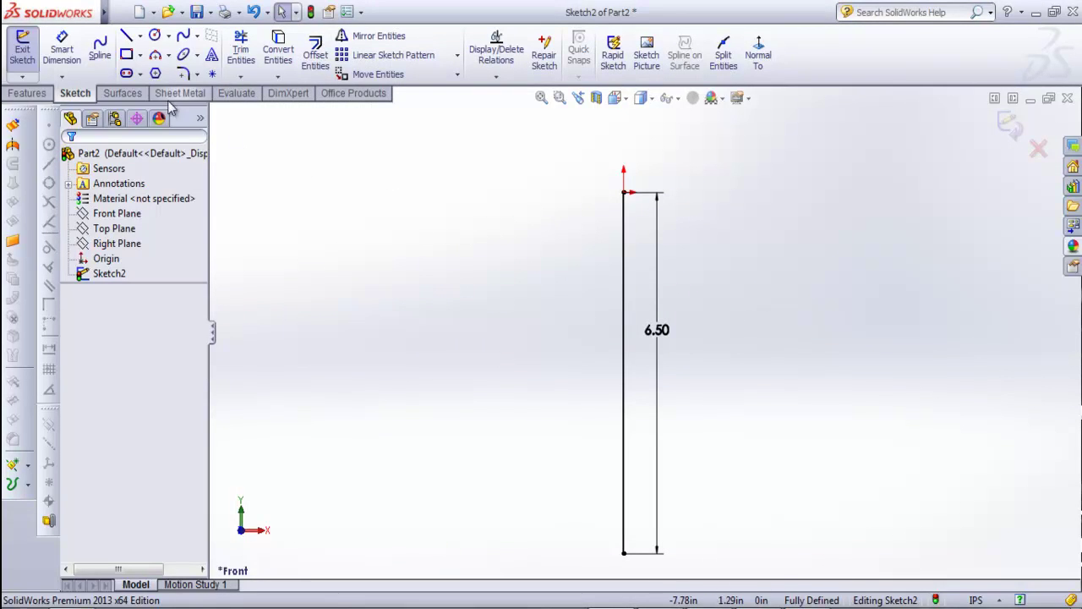
# - Draw a short horizontal line from the 6.50 line's top, then a short vertical line down
pyautogui.click(125, 35)
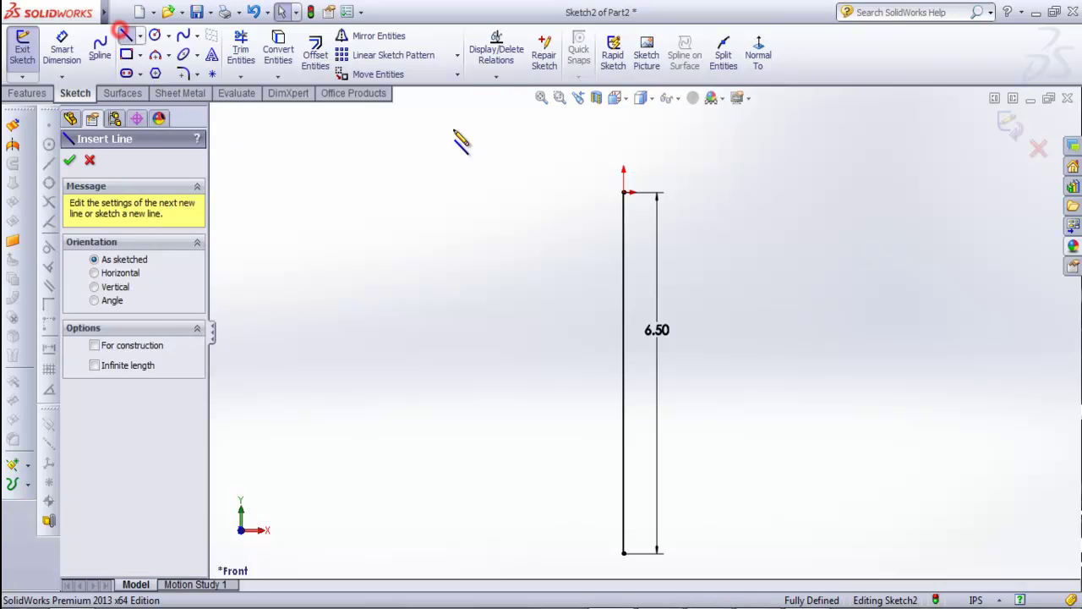
pyautogui.click(624, 192)
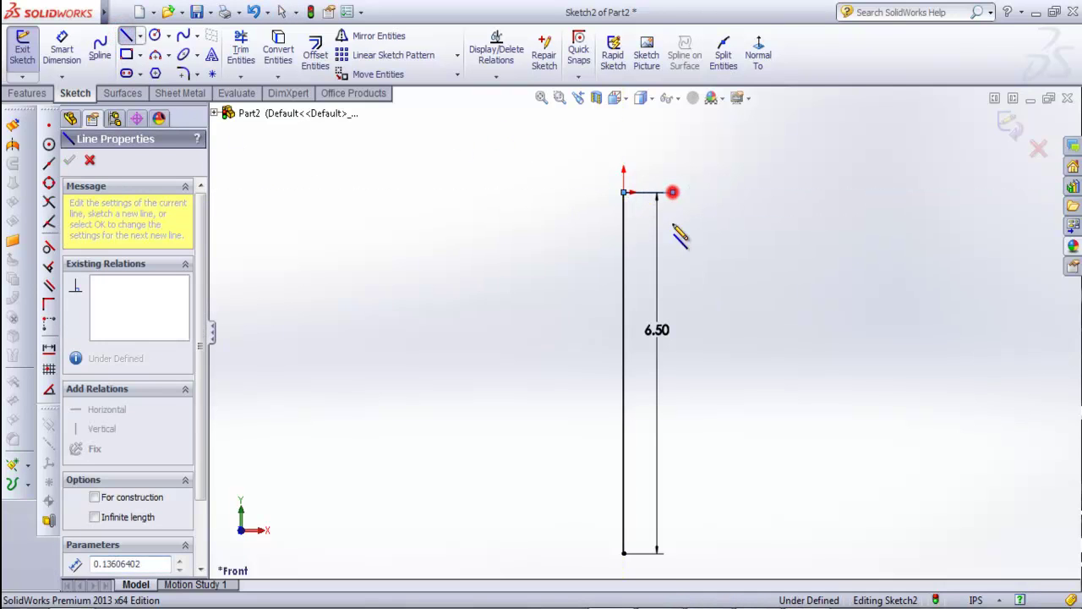
pyautogui.click(672, 193)
pyautogui.click(673, 270)
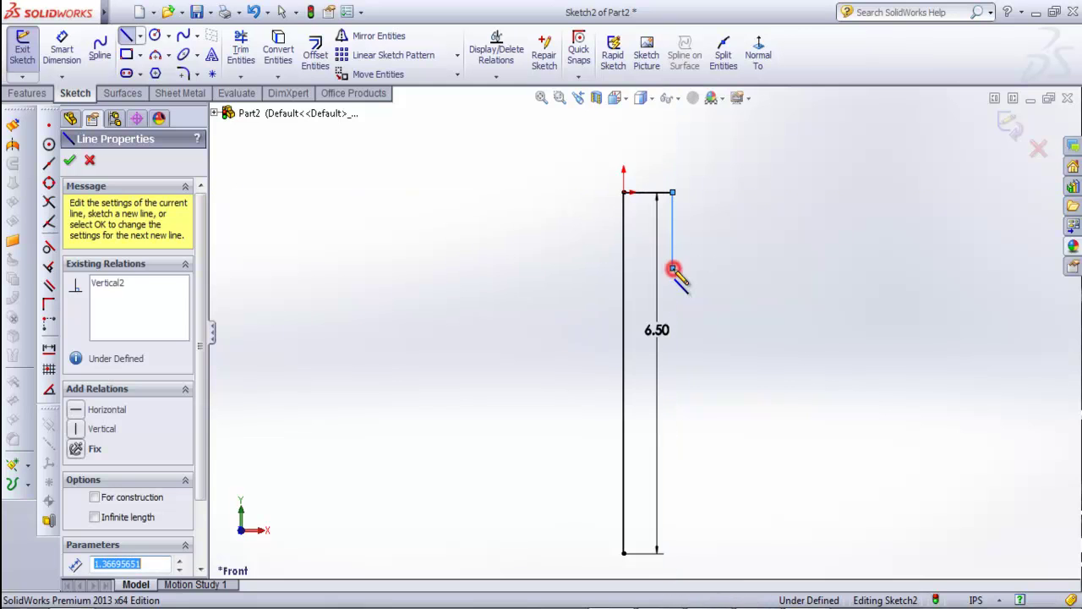
pyautogui.press('Escape')
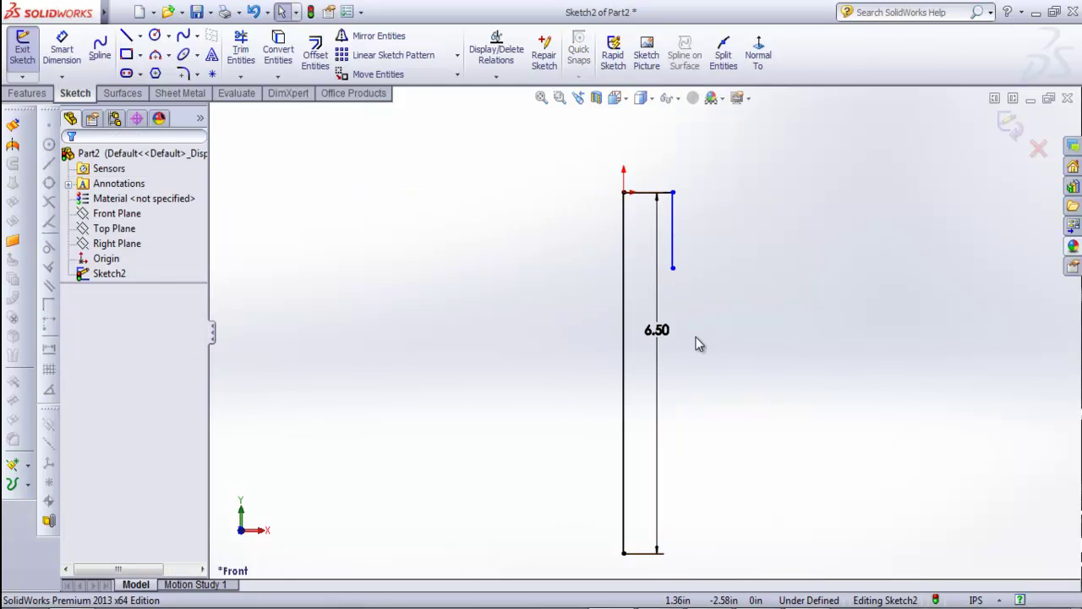
# - Dimension the short top horizontal line to 0.70
pyautogui.moveTo(763, 386); pyautogui.dragTo(761, 338, button='right')
pyautogui.click(658, 193)
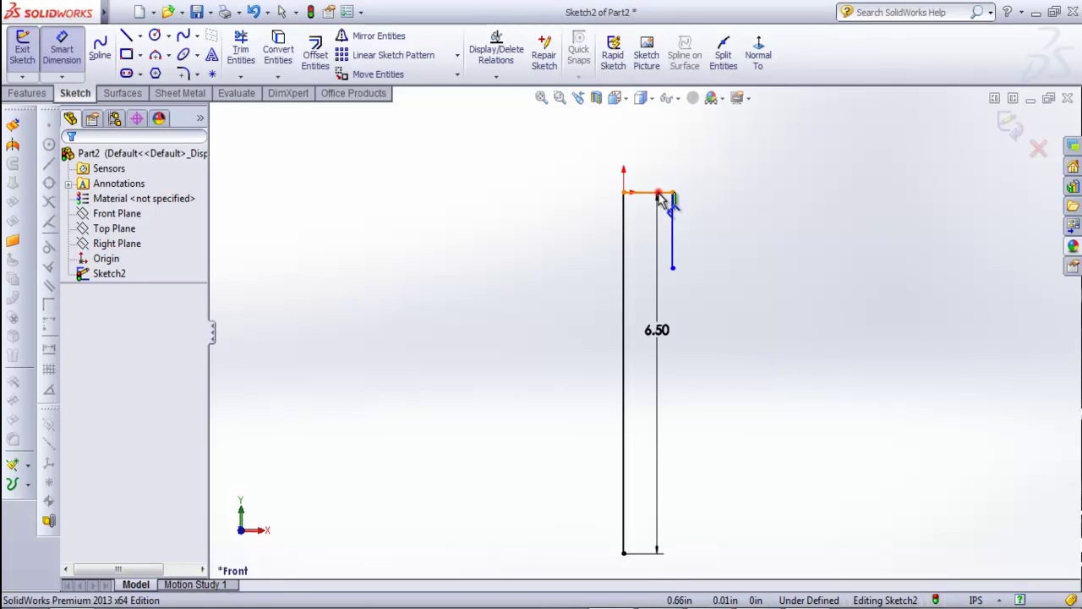
pyautogui.click(657, 169)
pyautogui.write('.')
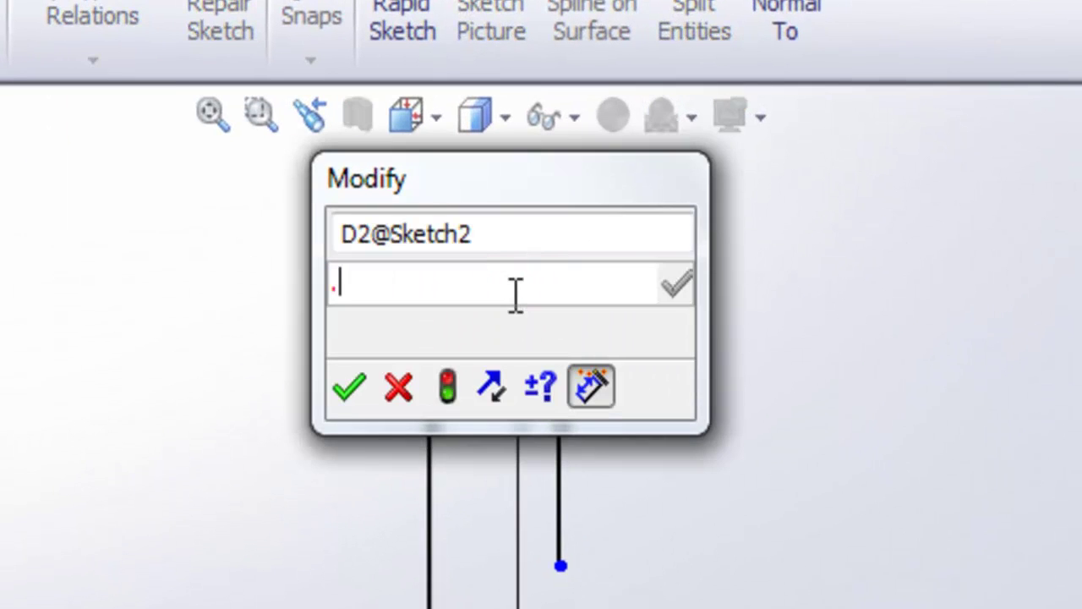
pyautogui.write('7')
pyautogui.press('Return')
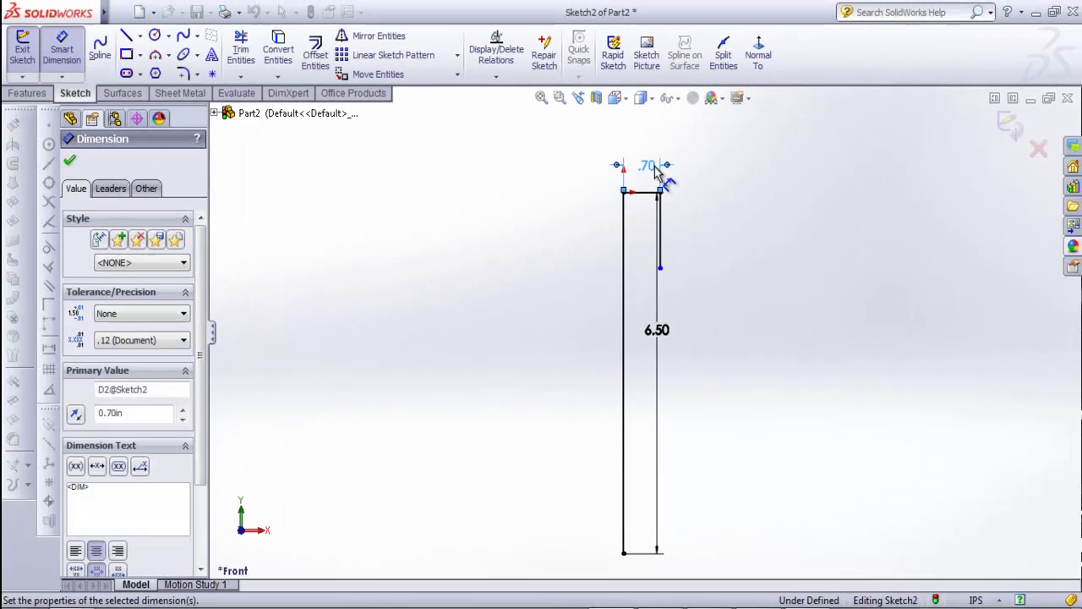
# - Dimension the short vertical line to 1.5 in, then bring up the Capture.PNG reference
pyautogui.click(659, 228)
pyautogui.click(702, 233)
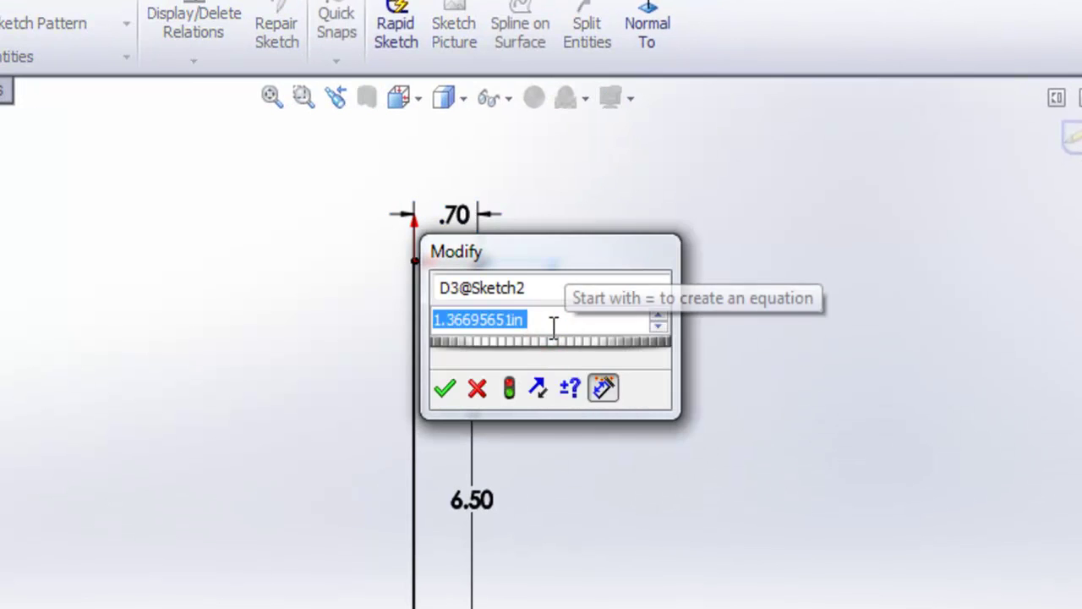
pyautogui.write('1.5')
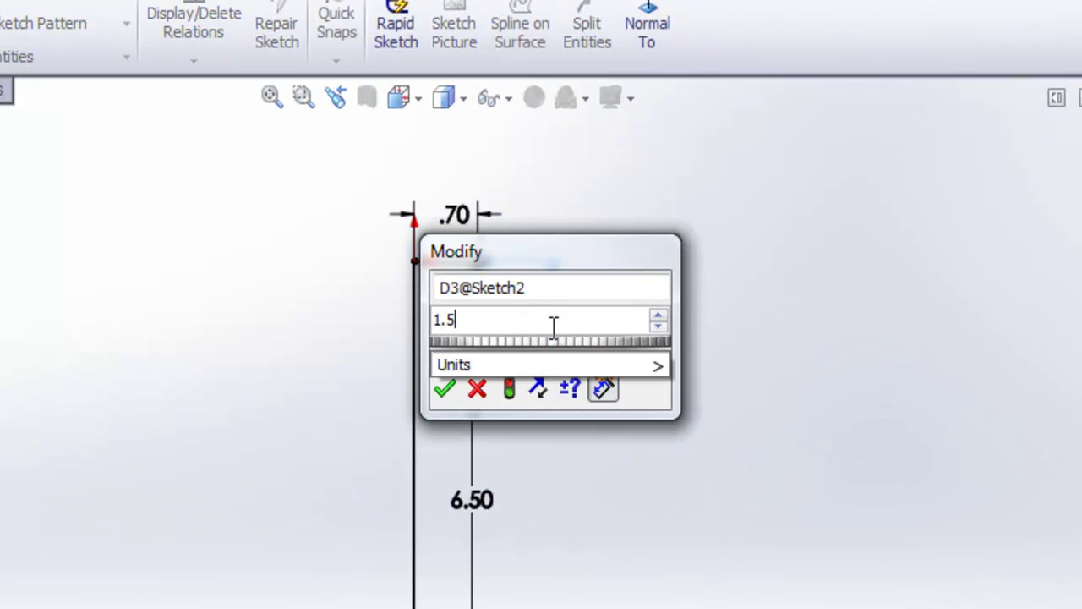
pyautogui.press('Return')
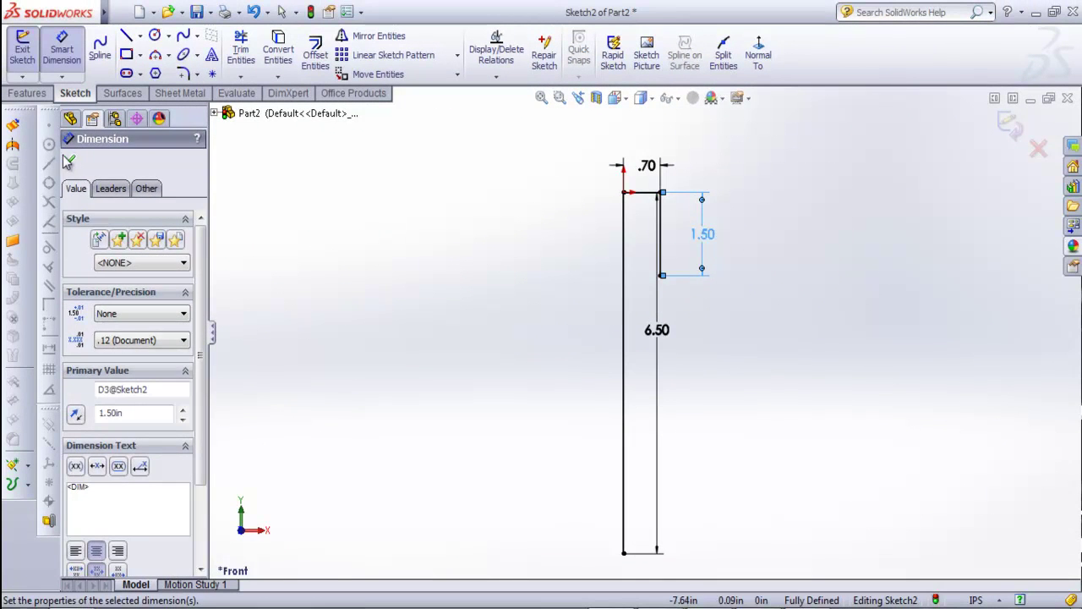
pyautogui.click(271, 309)
pyautogui.hotkey('alt', 'Tab')
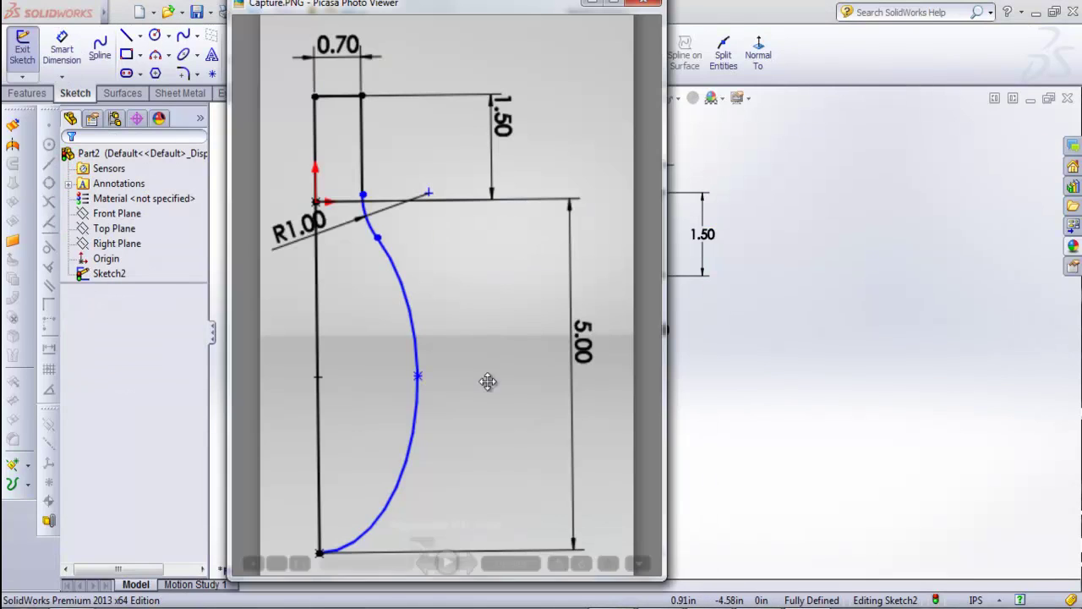
# - Draw a spline from the 1.50 line's end, bulging right, to the 6.50 line's bottom
pyautogui.click(593, 4)
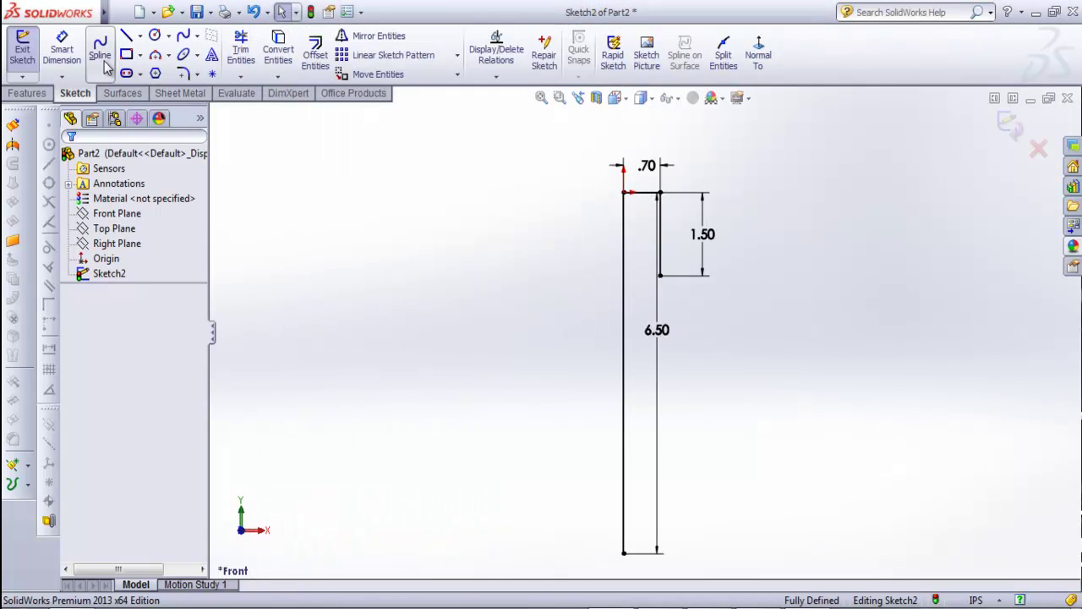
pyautogui.click(100, 53)
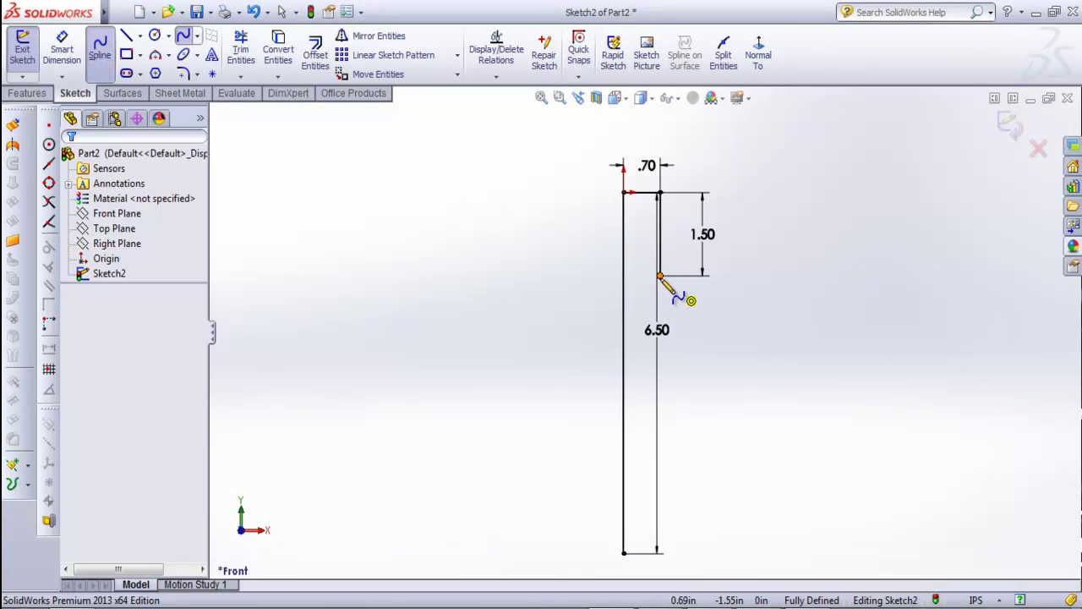
pyautogui.click(660, 291)
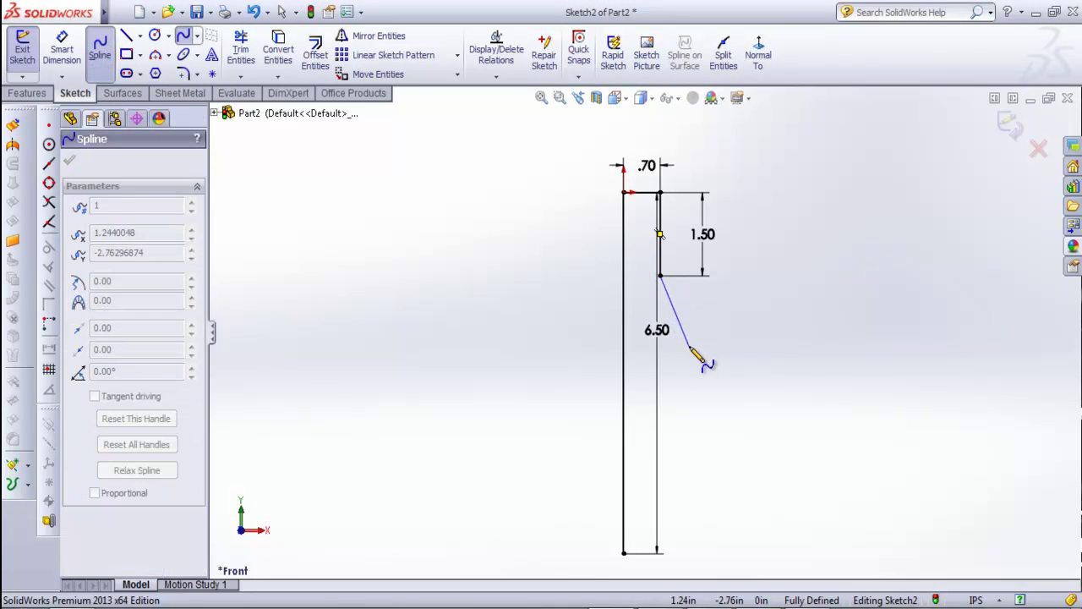
pyautogui.click(684, 334)
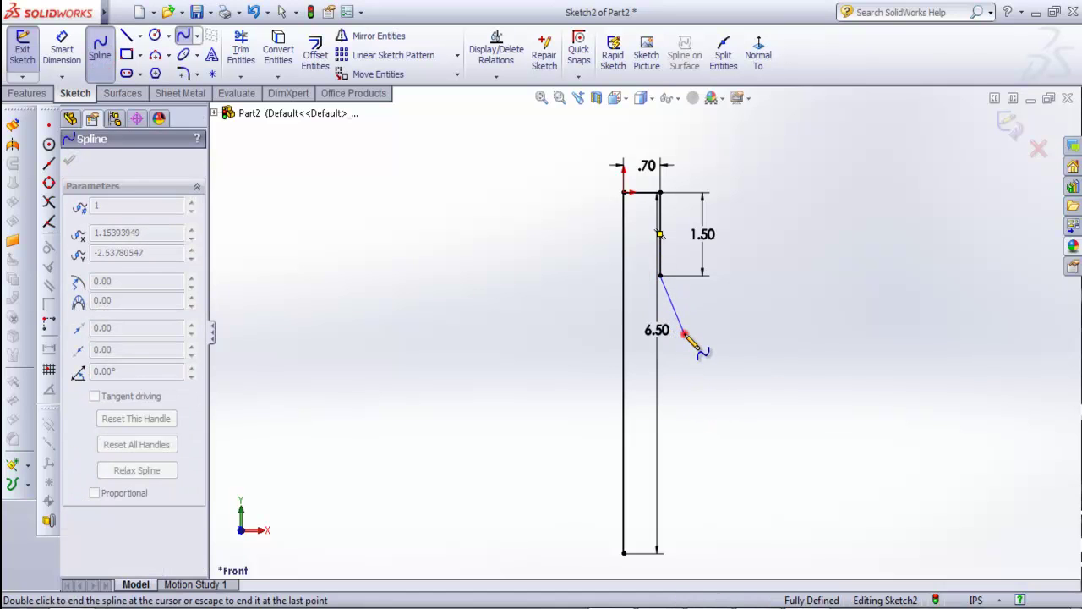
pyautogui.click(726, 437)
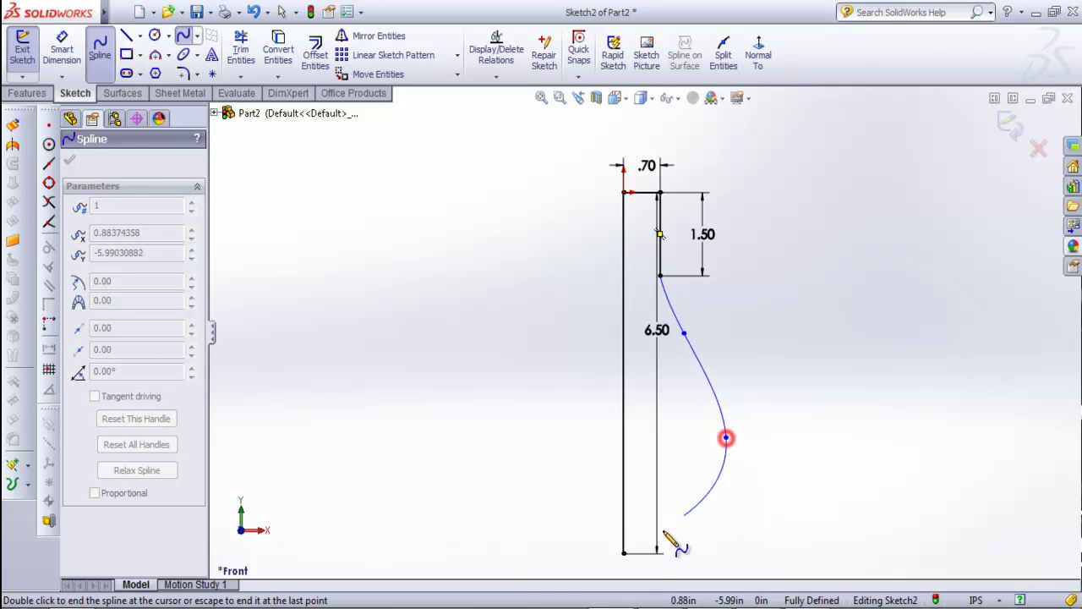
pyautogui.doubleClick(624, 554)
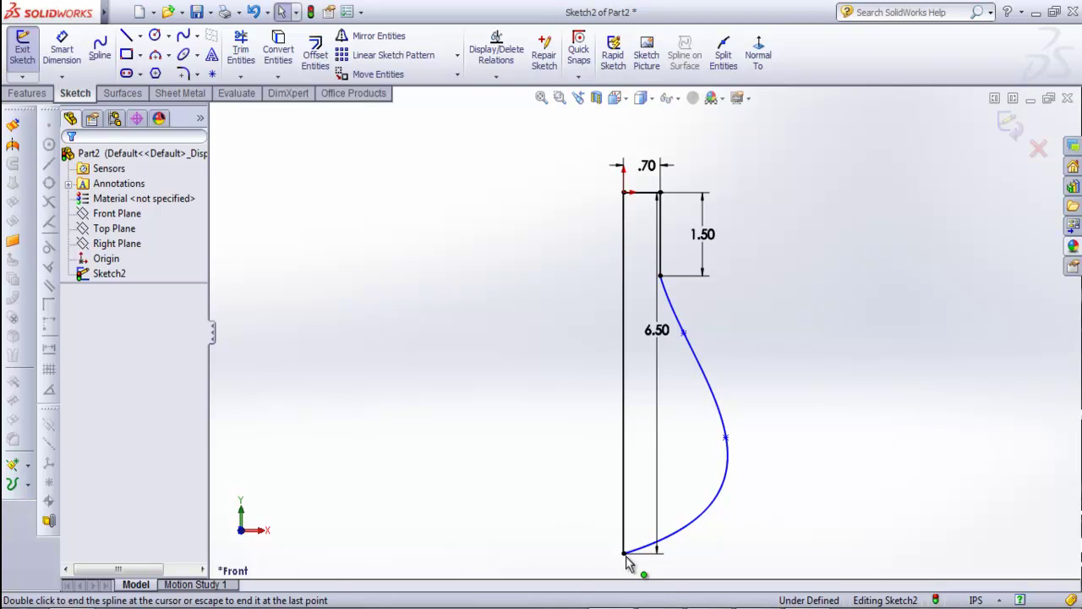
pyautogui.hotkey('alt', 'Tab')
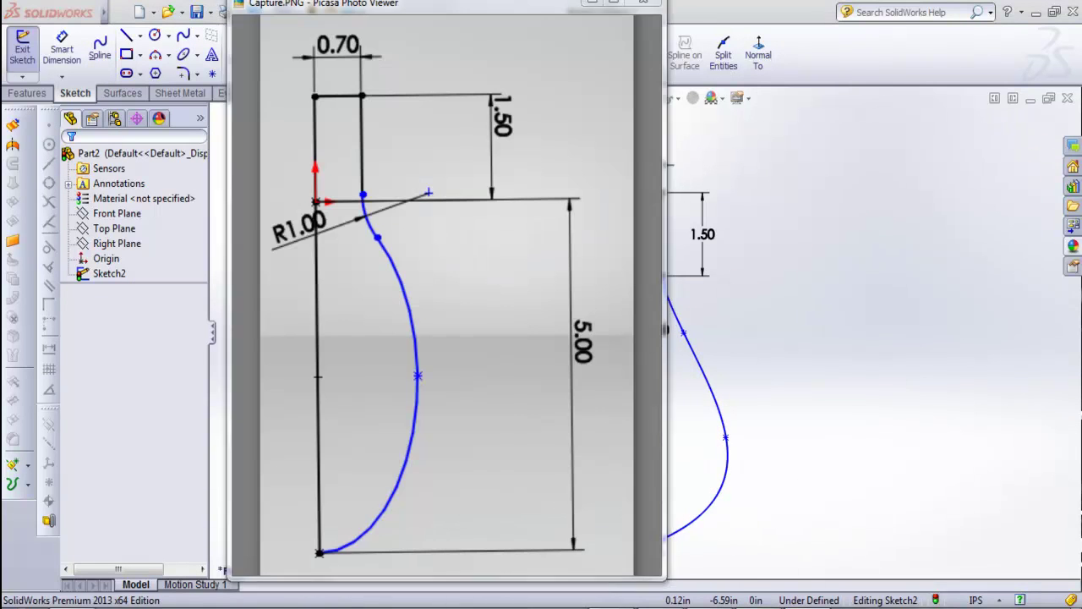
# - Make the spline's bottom end run horizontally at the base of the 6.50 line
pyautogui.hotkey('alt', 'Tab')
pyautogui.scroll(-3, 632, 507)
pyautogui.click(632, 497)
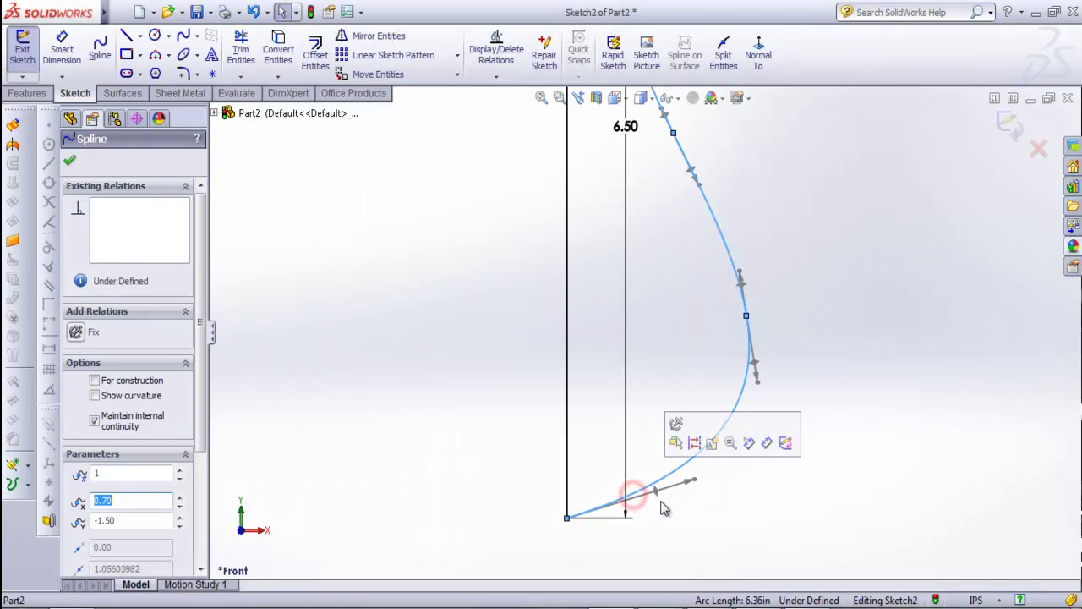
pyautogui.moveTo(691, 481); pyautogui.dragTo(655, 506)
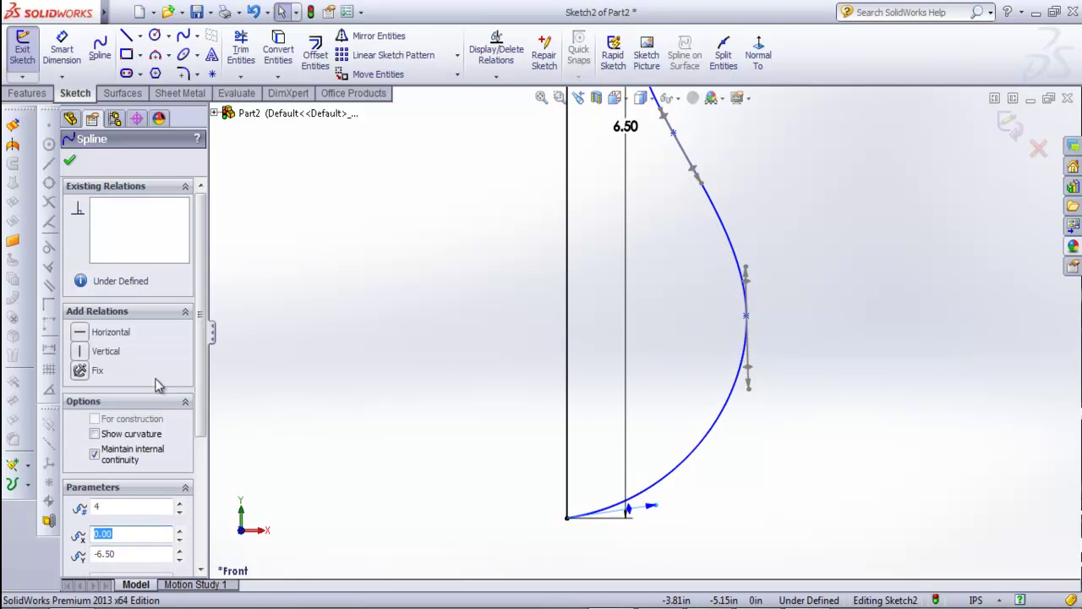
pyautogui.click(80, 332)
pyautogui.click(398, 377)
pyautogui.scroll(2, 597, 248)
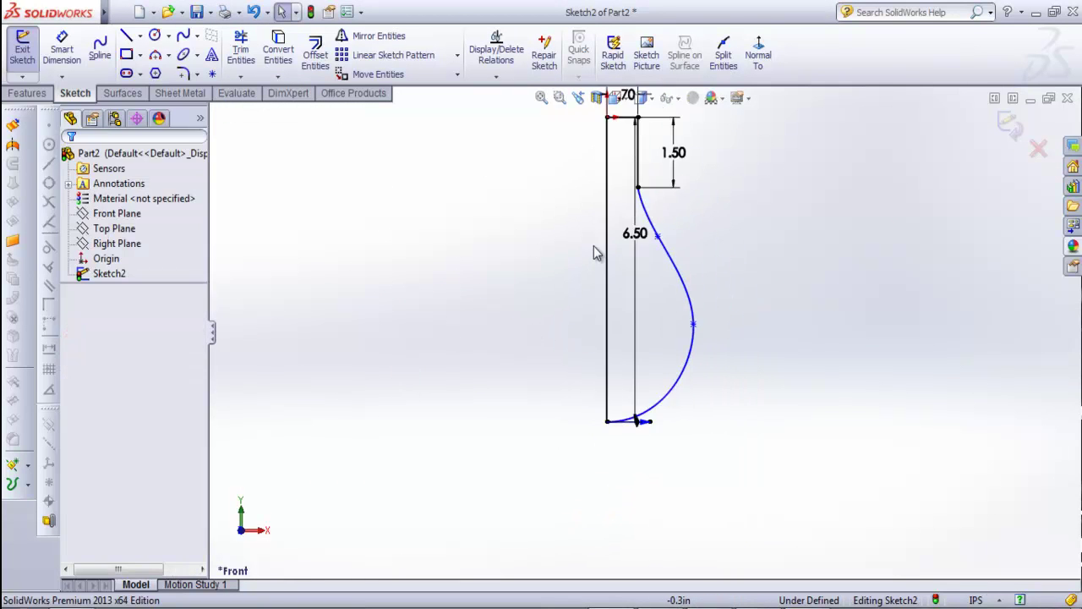
pyautogui.scroll(-3, 662, 240)
# - Add a Tangent relation between the spline and the short vertical line at its top
pyautogui.click(673, 228)
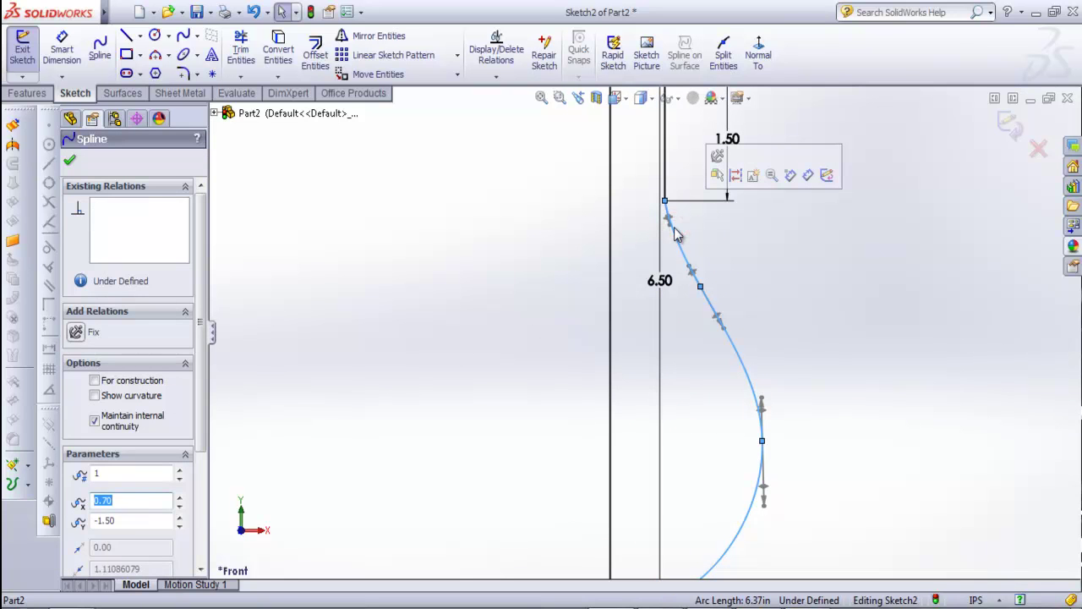
pyautogui.keyDown('ctrl'); pyautogui.click(666, 181); pyautogui.keyUp('ctrl')
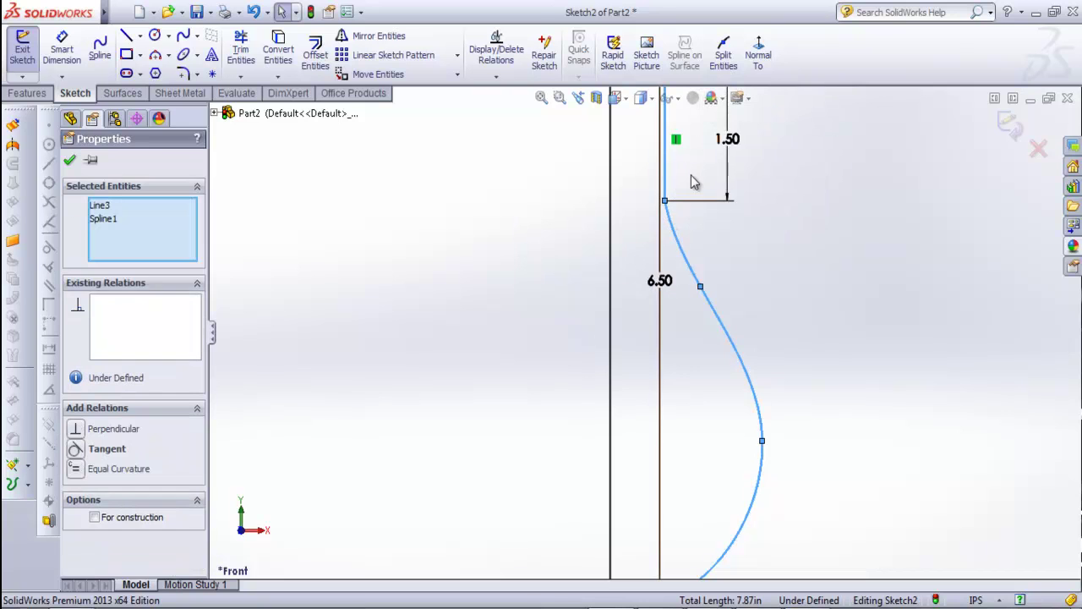
pyautogui.click(794, 199)
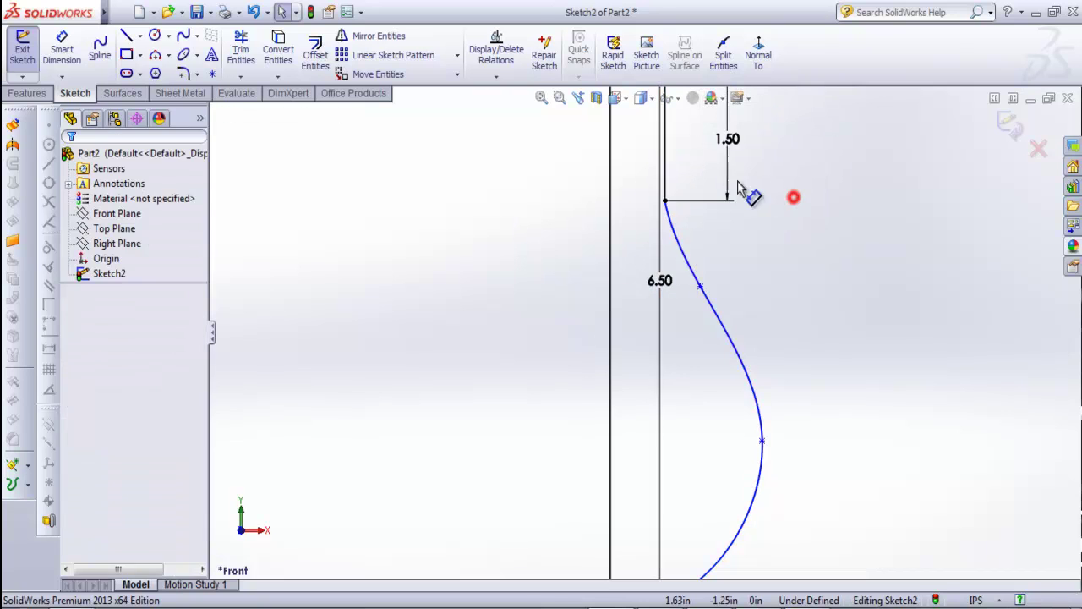
pyautogui.click(672, 226)
pyautogui.click(760, 223)
pyautogui.scroll(-3, 683, 206)
pyautogui.click(716, 267)
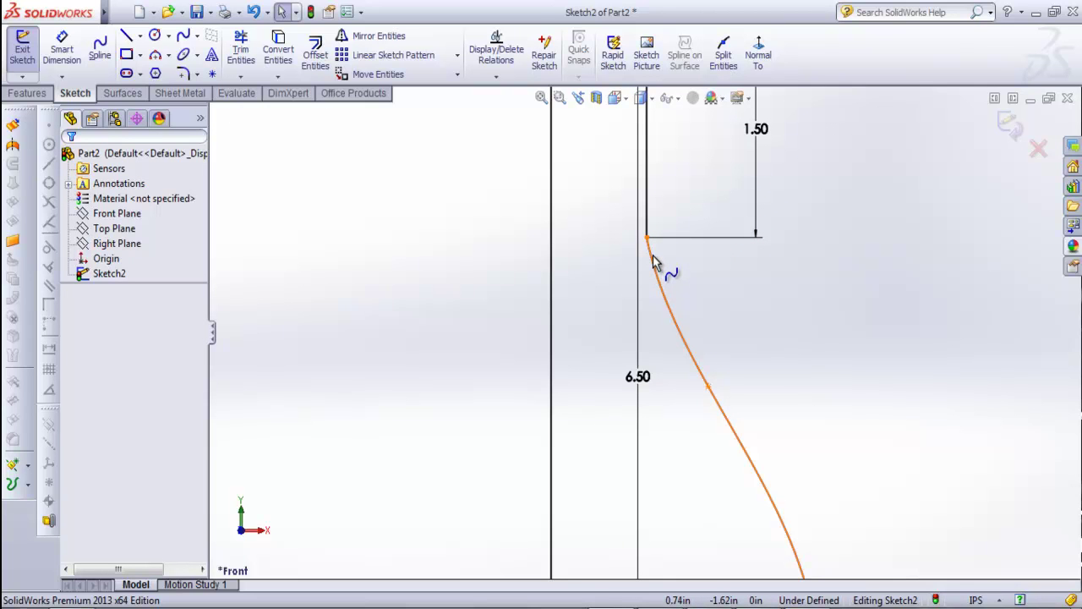
pyautogui.doubleClick(653, 256)
pyautogui.keyDown('ctrl'); pyautogui.click(647, 228); pyautogui.keyUp('ctrl')
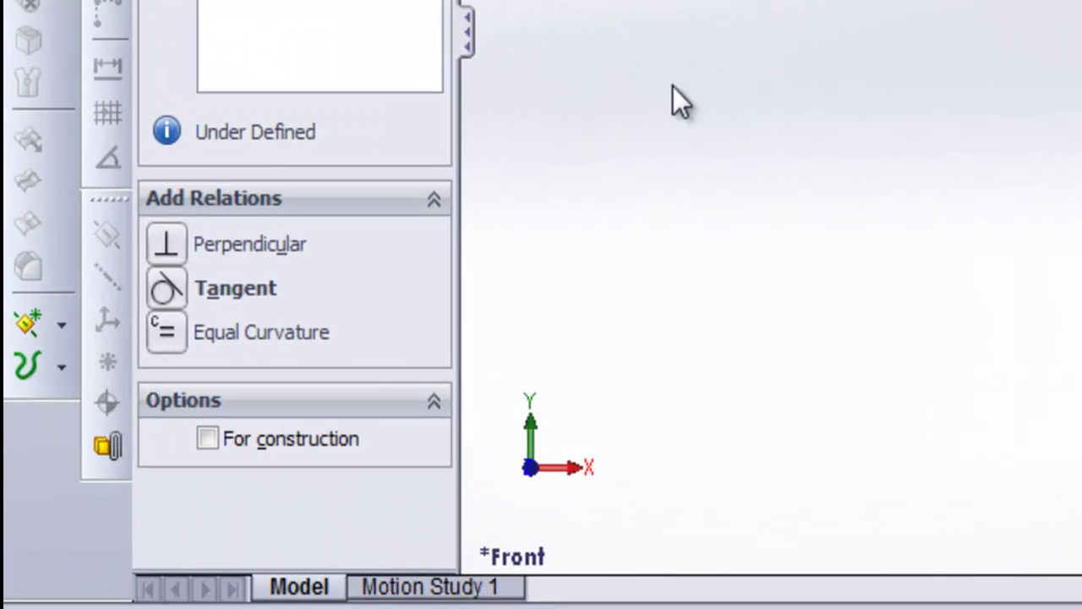
pyautogui.click(196, 276)
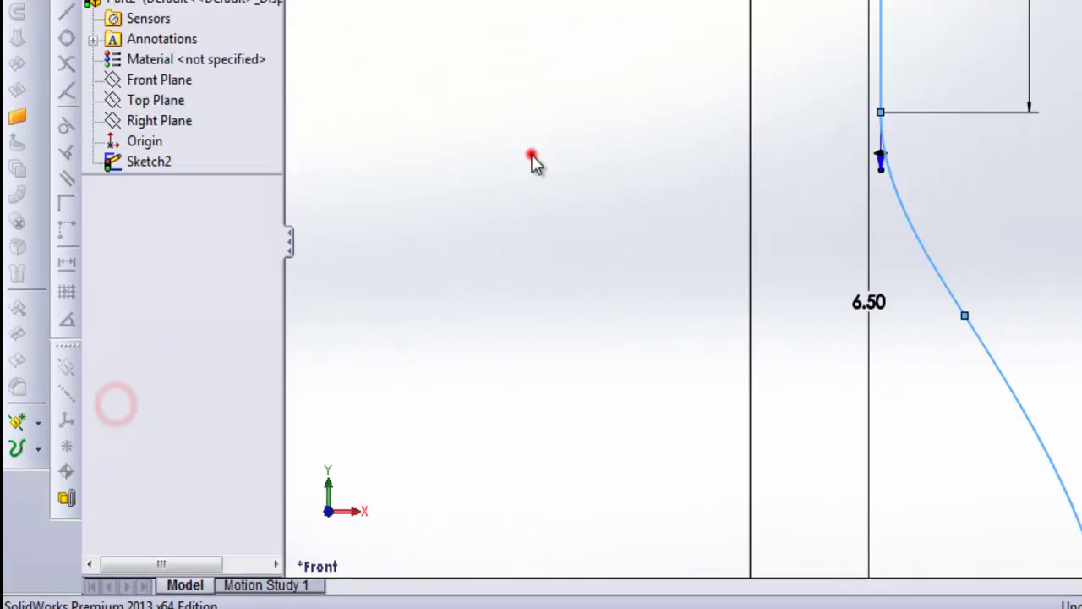
pyautogui.scroll(3, 604, 306)
pyautogui.scroll(-5, 659, 321)
pyautogui.scroll(3, 710, 444)
pyautogui.scroll(3, 710, 444)
pyautogui.scroll(-5, 717, 404)
# - Reshape the spline by dragging one of its points, then check the Capture.PNG reference
pyautogui.moveTo(717, 445)
pyautogui.mouseDown()
pyautogui.moveTo(691, 455)
pyautogui.moveTo(707, 457)
pyautogui.mouseUp()
pyautogui.click(793, 280)
pyautogui.press('f')
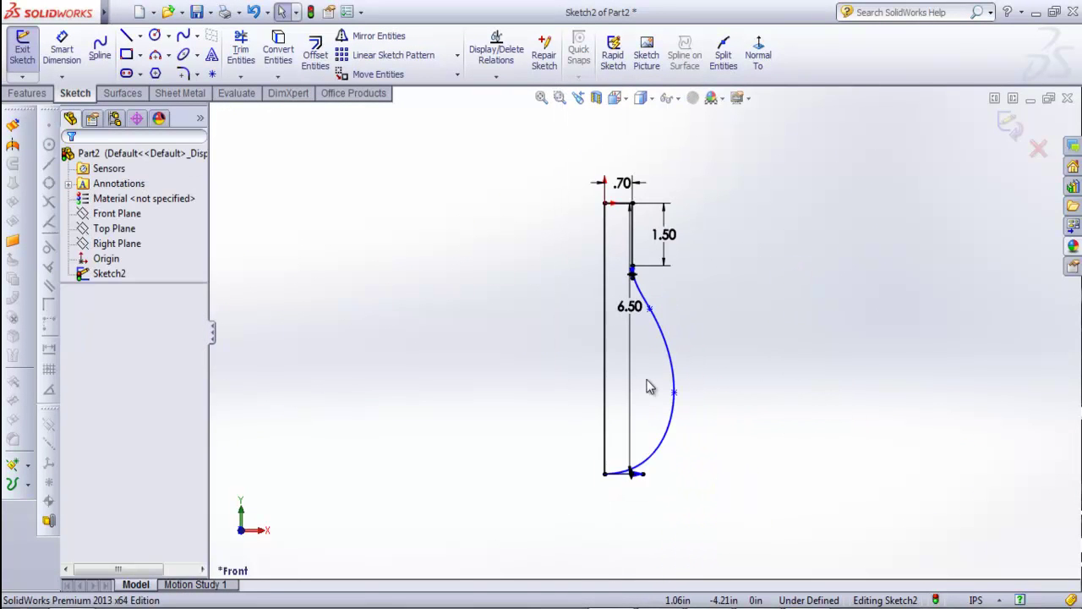
pyautogui.scroll(-2, 649, 386)
pyautogui.hotkey('alt', 'Tab')
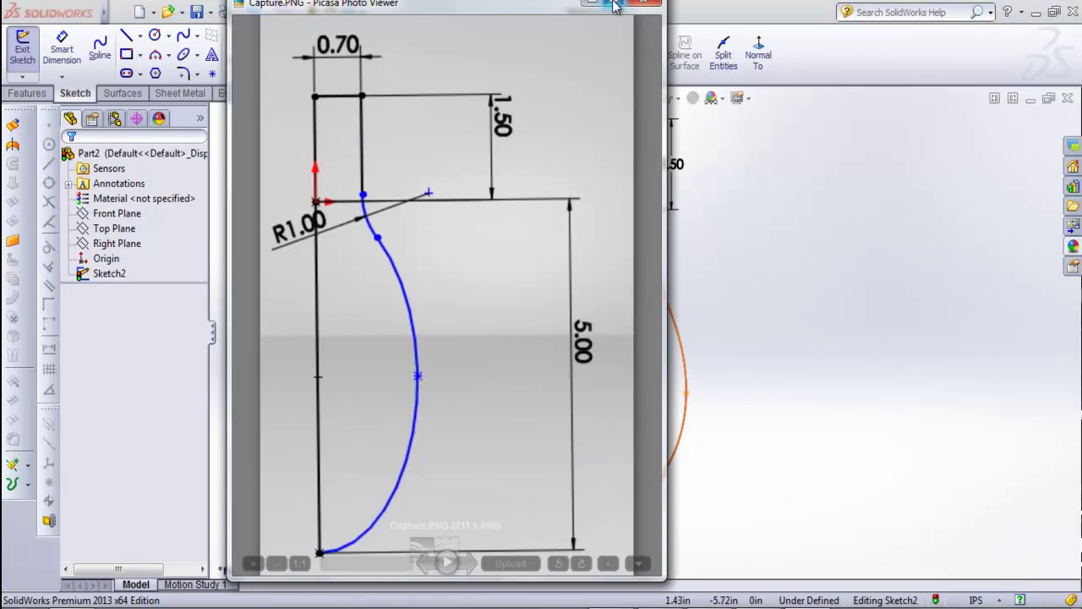
# - Close the Picasa reference and drag the spline points inward to slim the profile's bulge
pyautogui.press('Escape')
pyautogui.click(756, 404)
pyautogui.moveTo(684, 399); pyautogui.dragTo(689, 408)
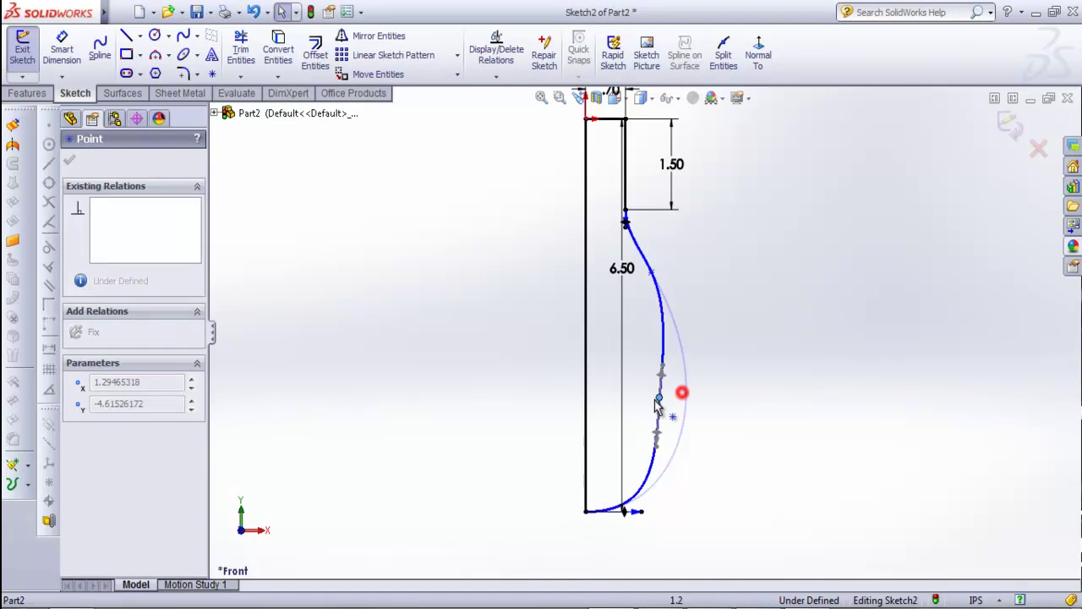
pyautogui.click(626, 512)
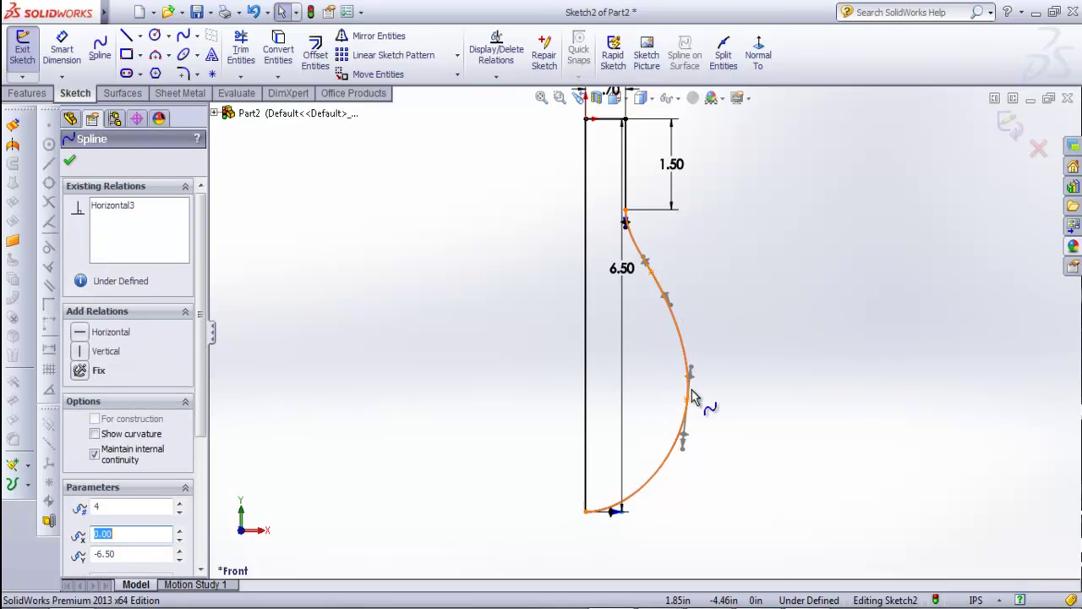
pyautogui.moveTo(686, 395); pyautogui.dragTo(679, 410)
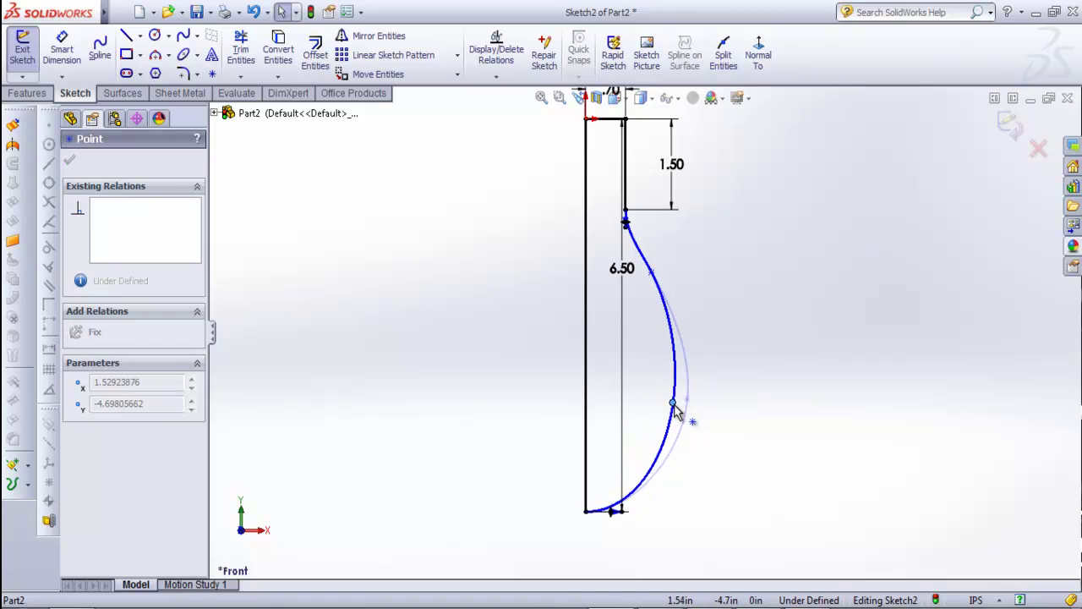
pyautogui.click(772, 164)
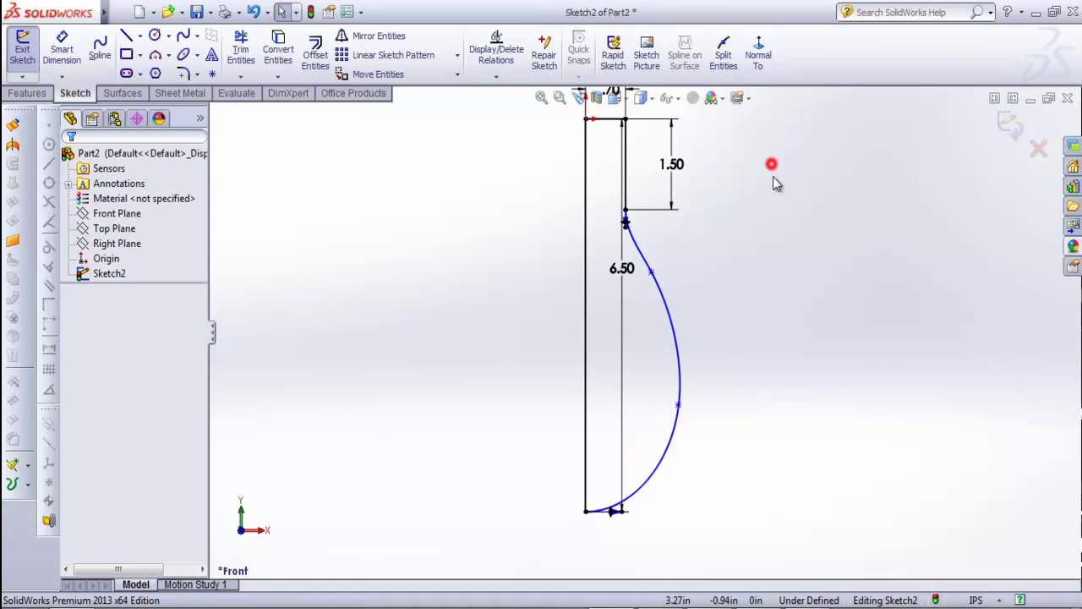
pyautogui.scroll(2, 700, 298)
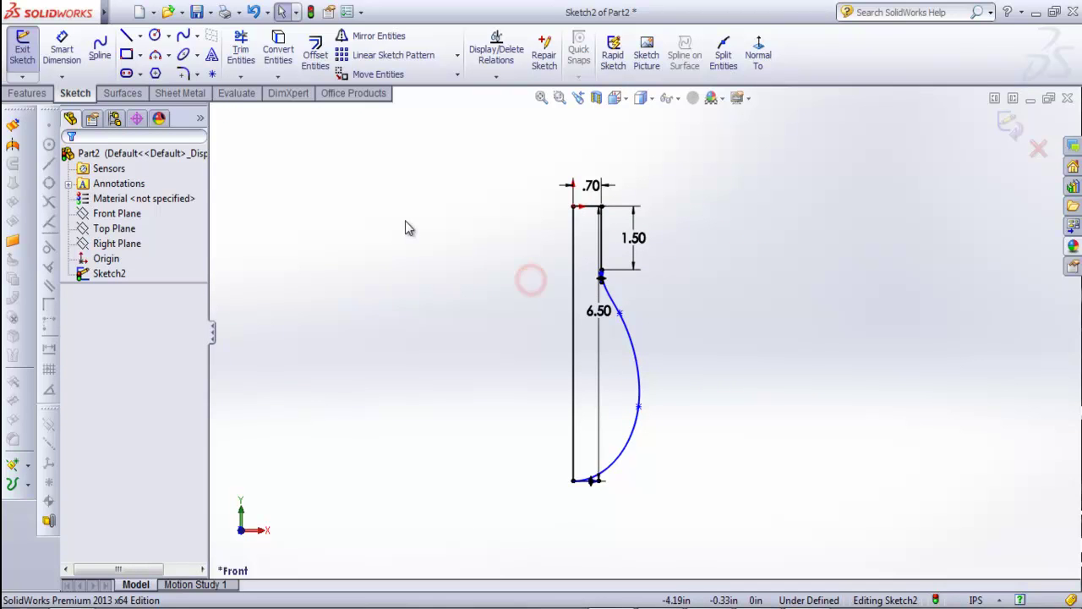
pyautogui.click(32, 96)
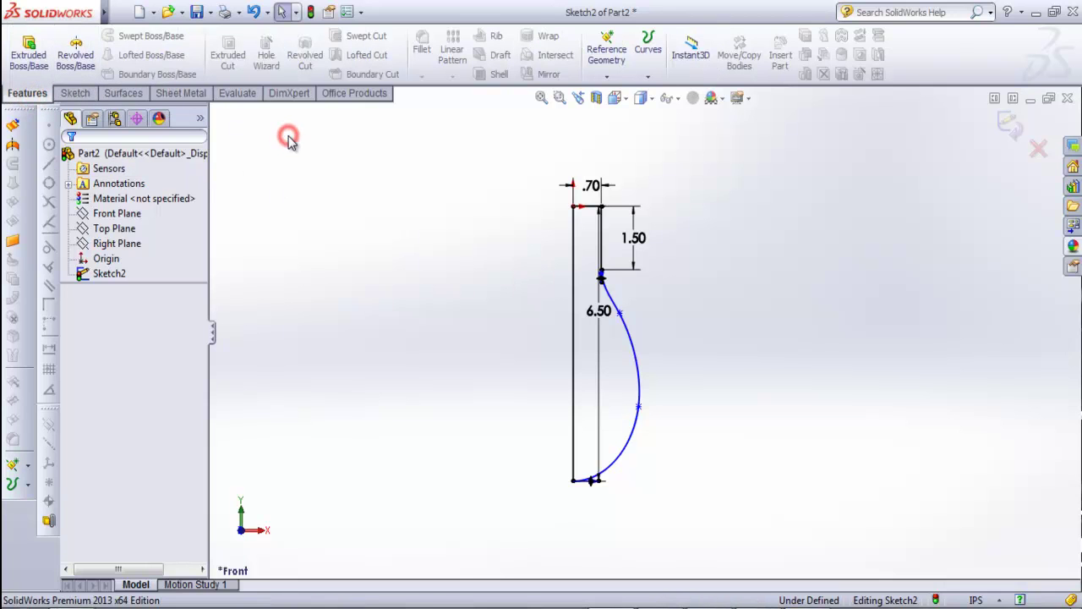
# - Start a Revolved Boss/Base on Sketch2 and clear the preselected Line4 axis
pyautogui.click(76, 97)
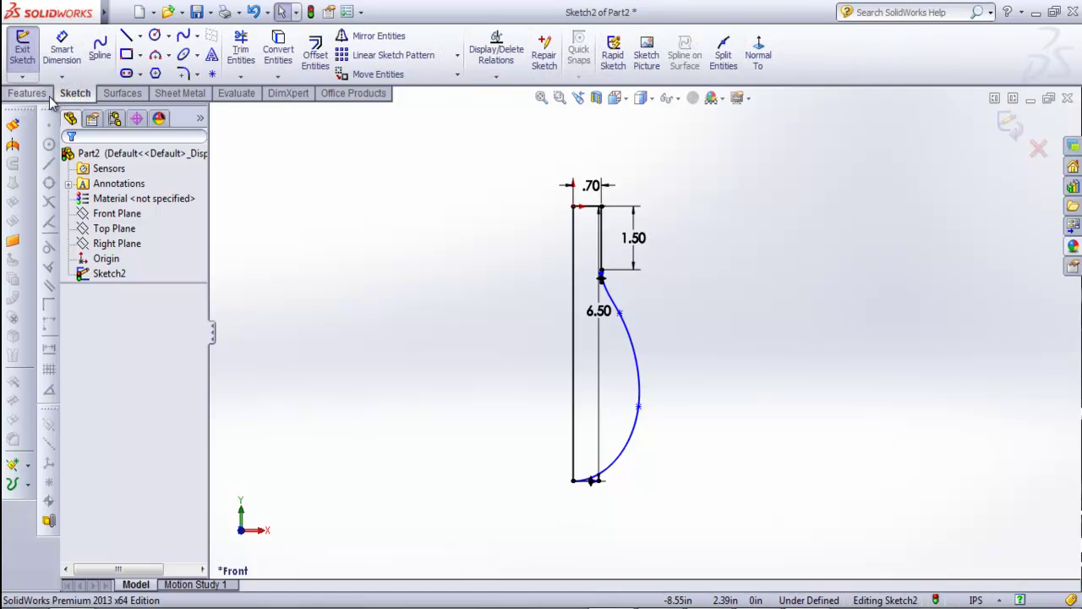
pyautogui.click(38, 96)
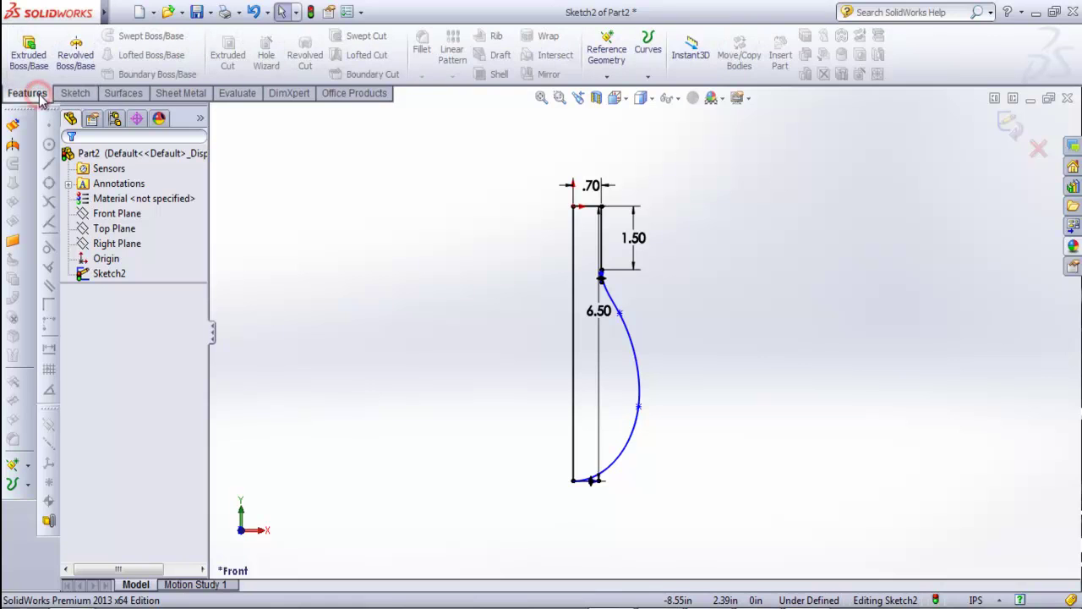
pyautogui.click(82, 71)
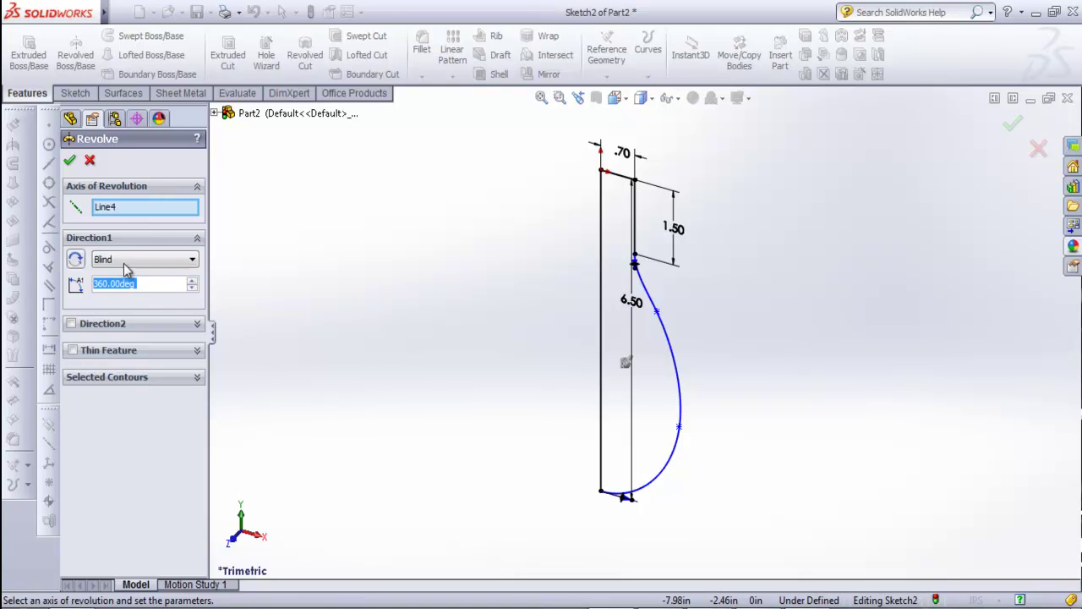
pyautogui.click(127, 209)
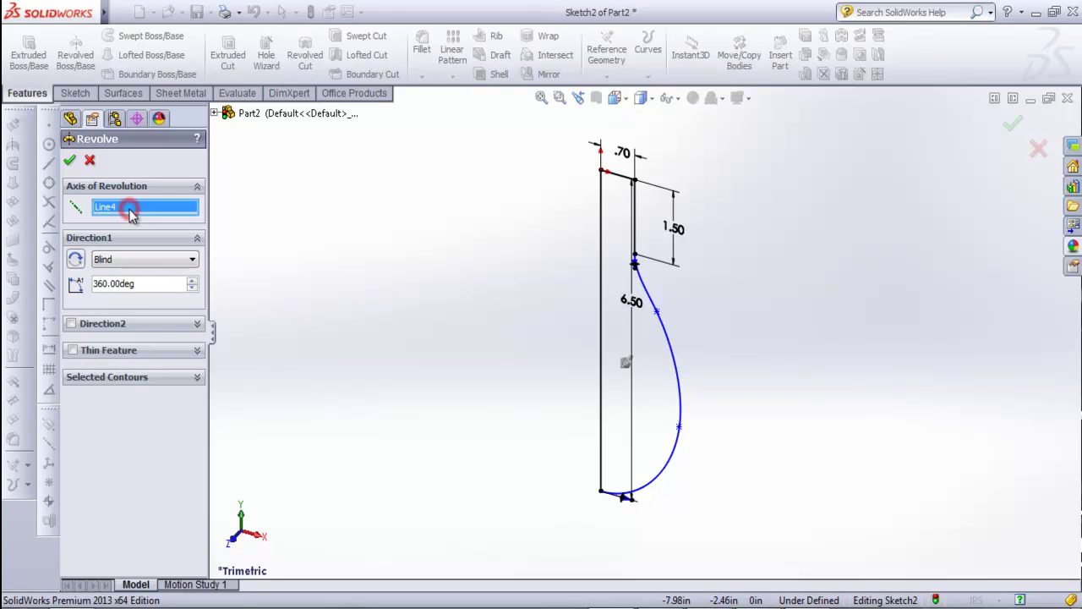
pyautogui.rightClick(131, 211)
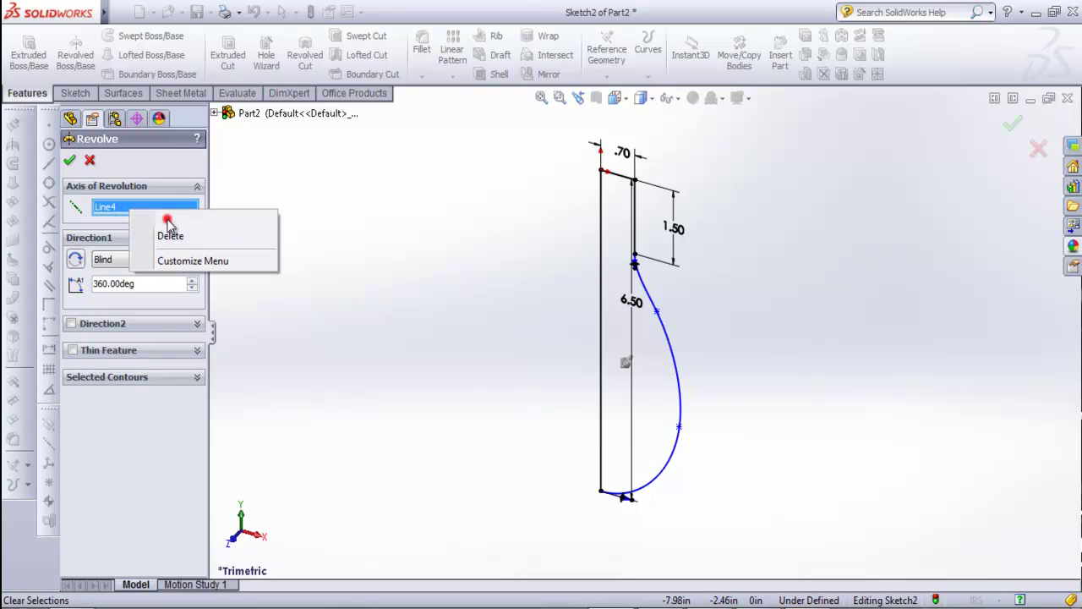
pyautogui.click(167, 219)
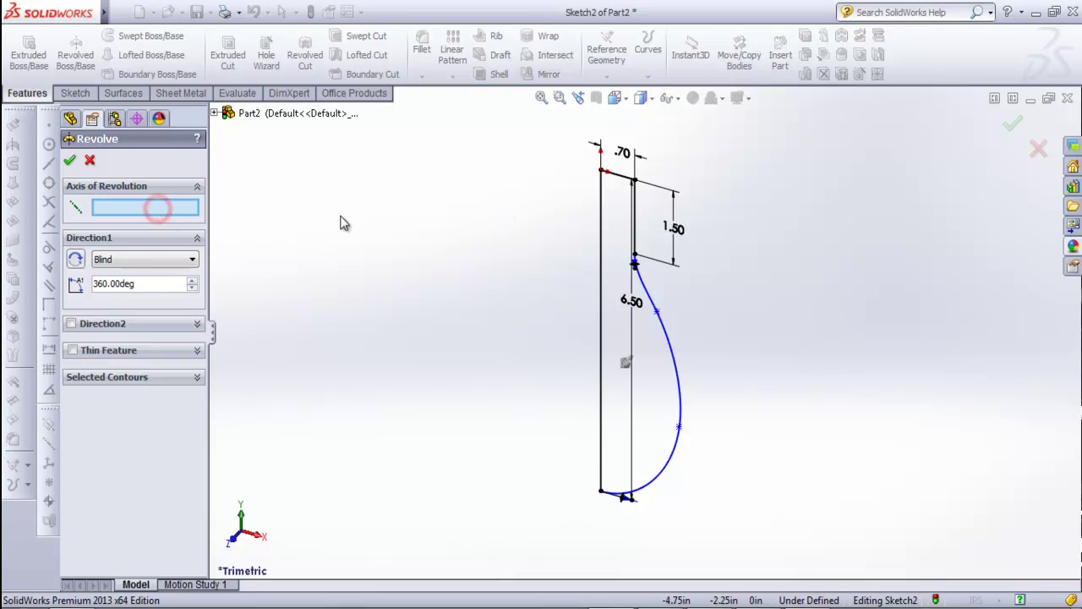
# - Set the left vertical line as the revolve axis and Sketch2-Region<1> as the contour
pyautogui.click(175, 213)
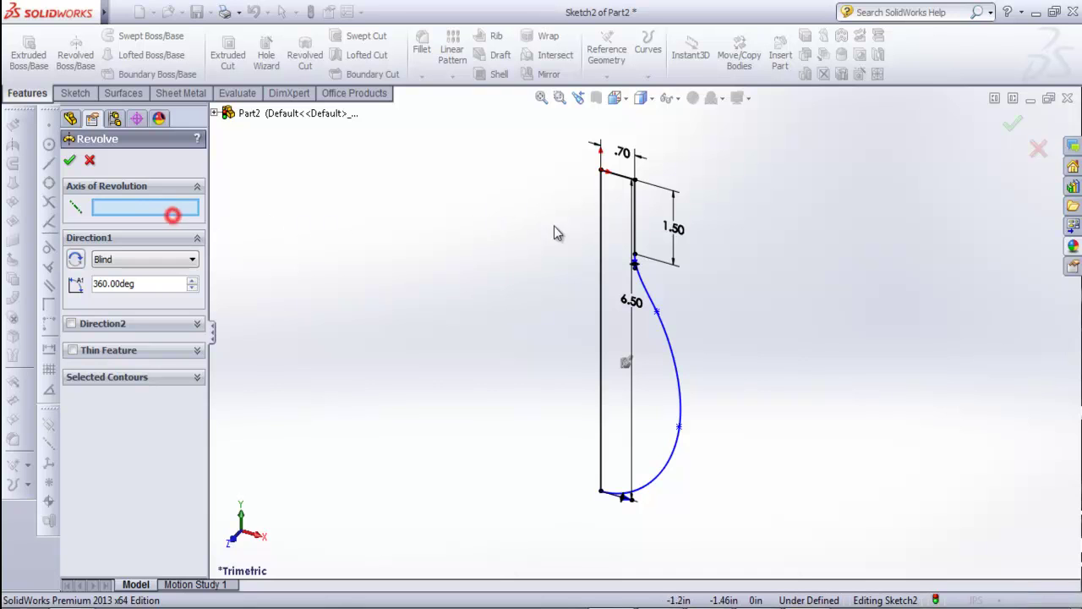
pyautogui.click(601, 218)
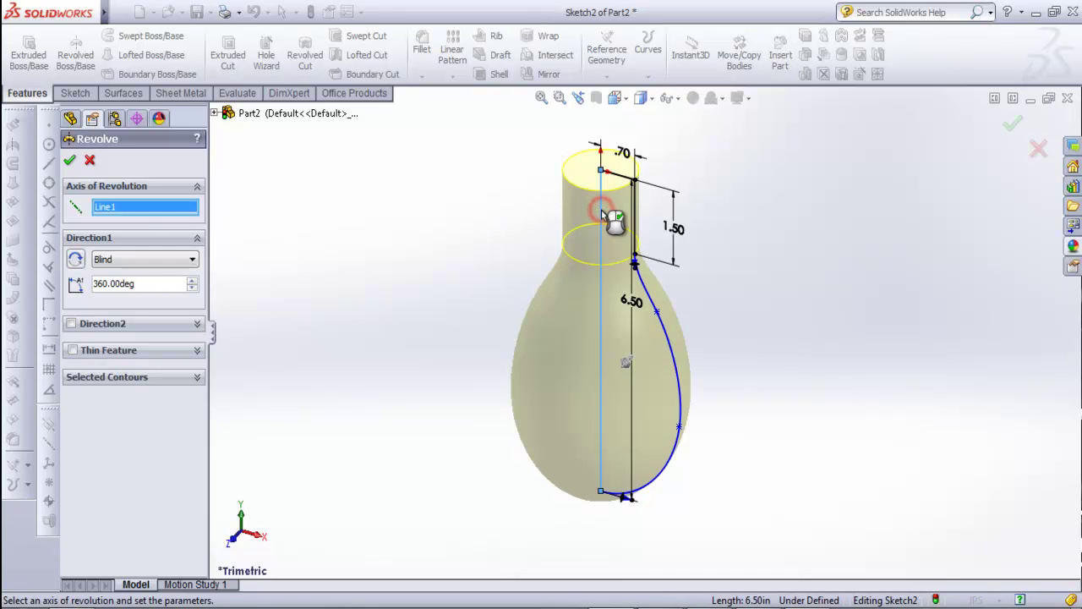
pyautogui.click(103, 378)
pyautogui.click(128, 409)
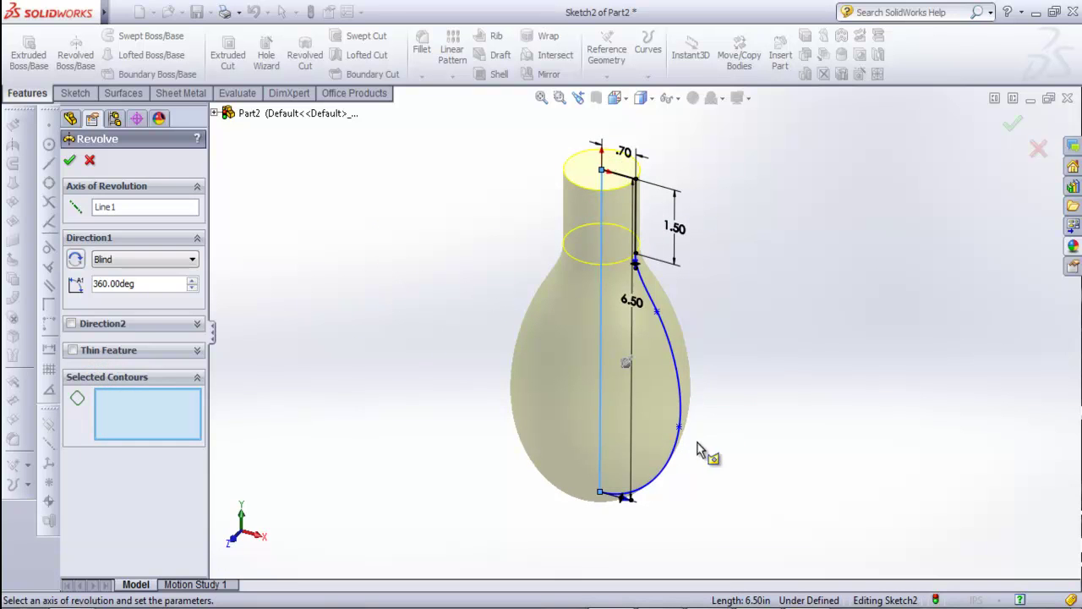
pyautogui.click(646, 378)
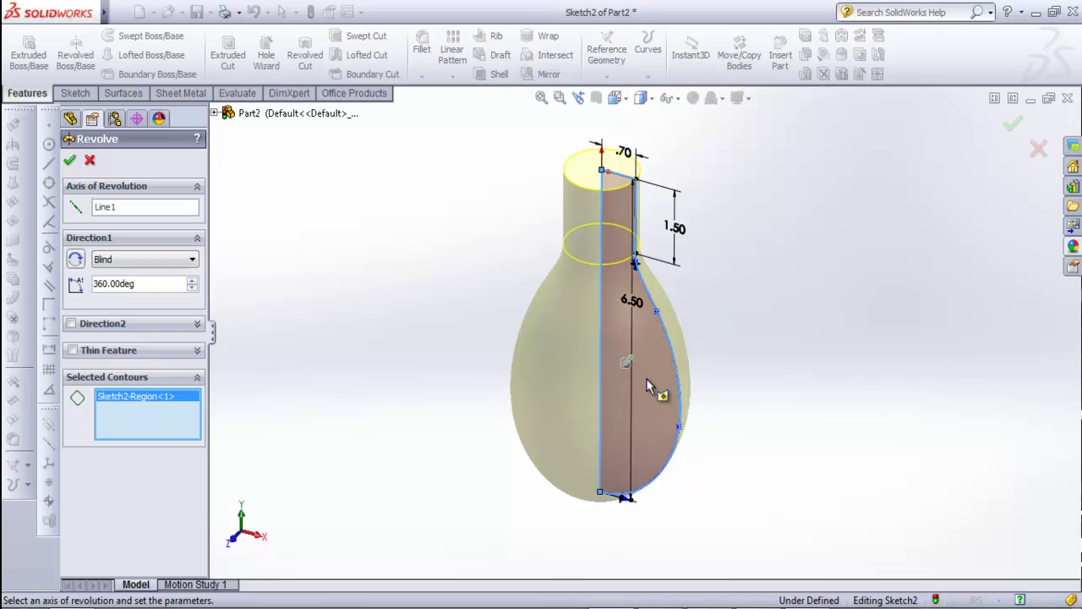
pyautogui.moveTo(760, 262); pyautogui.dragTo(809, 262, button='middle')
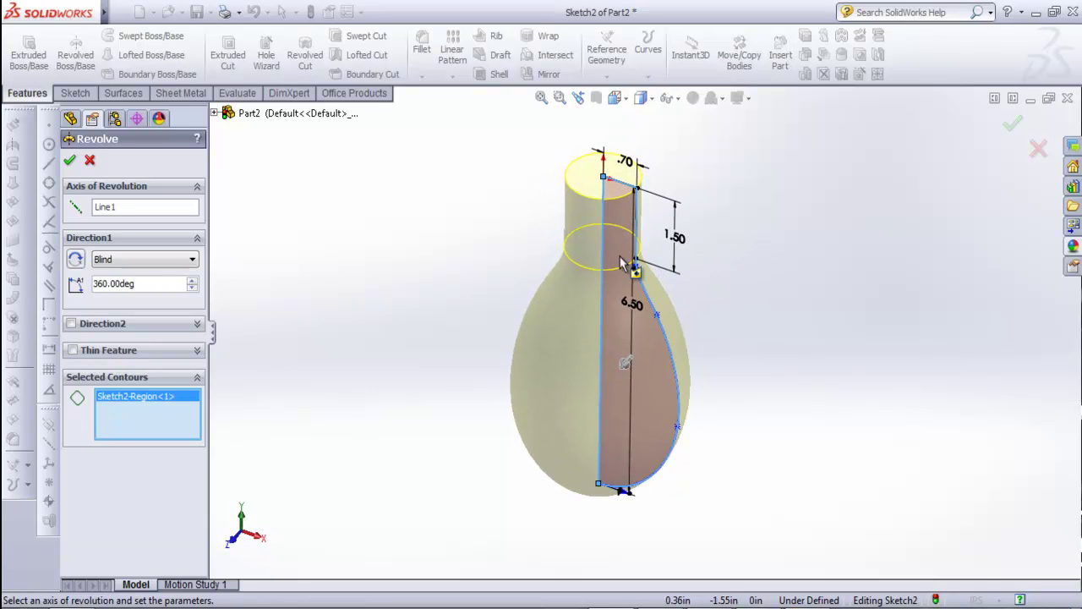
pyautogui.moveTo(763, 425)
pyautogui.mouseDown(button='middle')
pyautogui.moveTo(464, 280)
pyautogui.moveTo(440, 283)
pyautogui.mouseUp(button='middle')
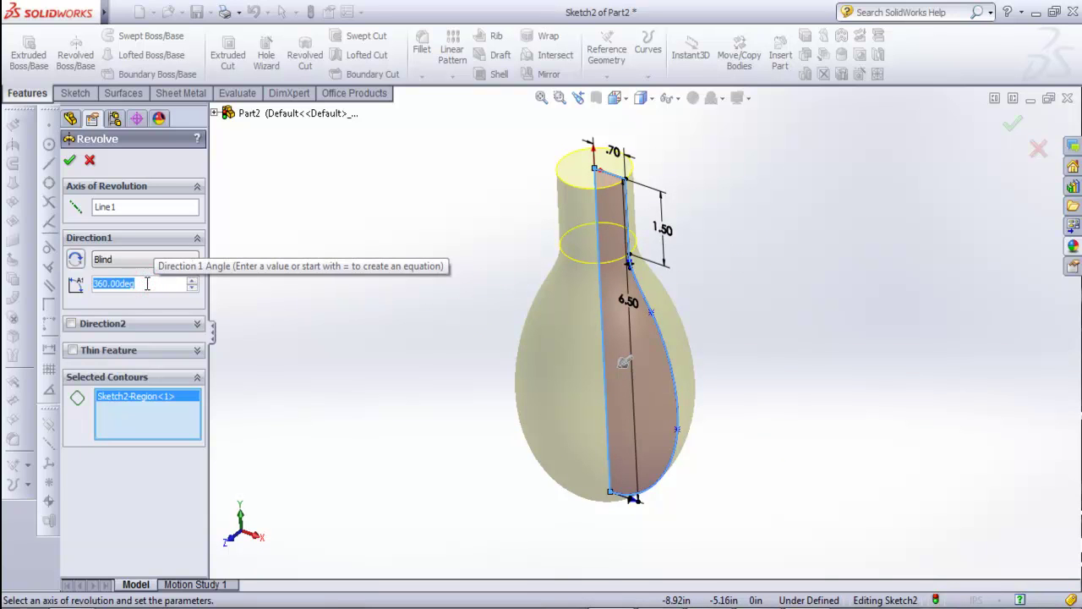
# - Try a 50° angle, then revolve the full 360° and confirm Revolve1
pyautogui.write('50')
pyautogui.press('Return')
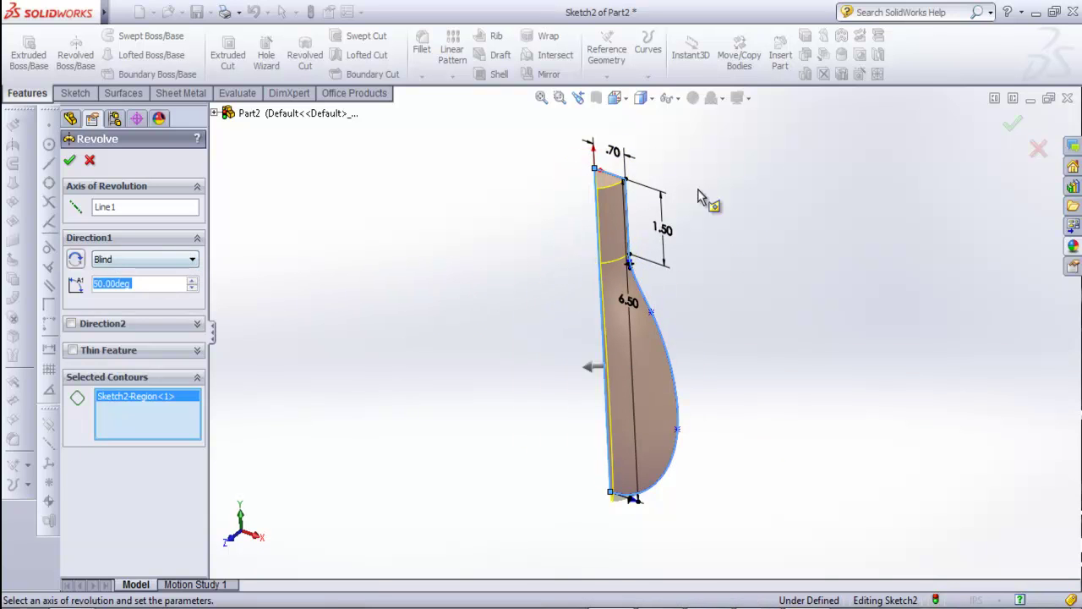
pyautogui.moveTo(726, 174); pyautogui.dragTo(714, 220, button='middle')
pyautogui.scroll(-5, 598, 245)
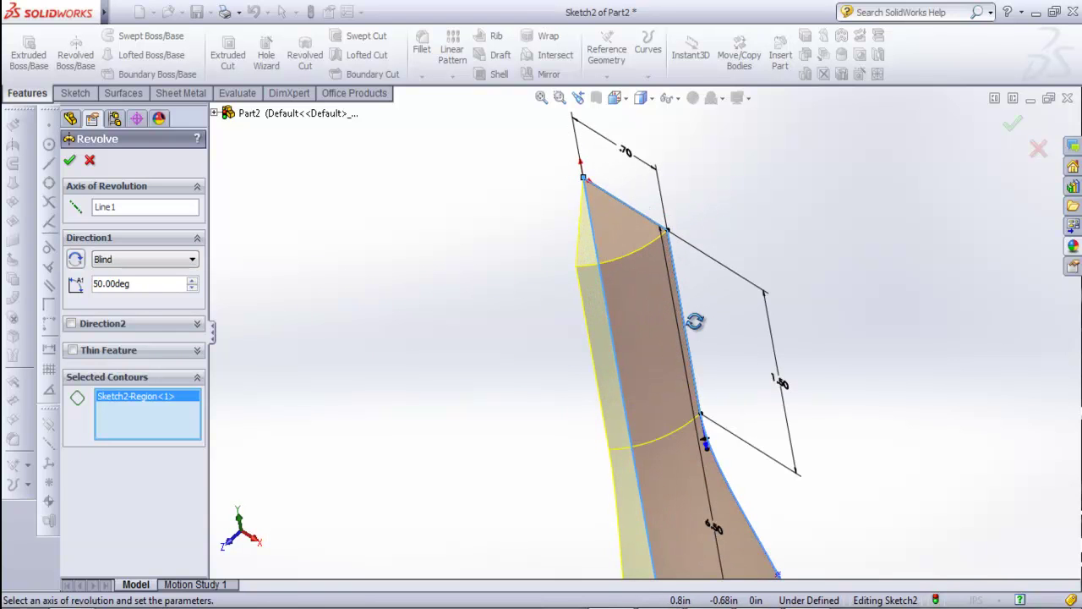
pyautogui.moveTo(701, 330); pyautogui.dragTo(725, 273, button='middle')
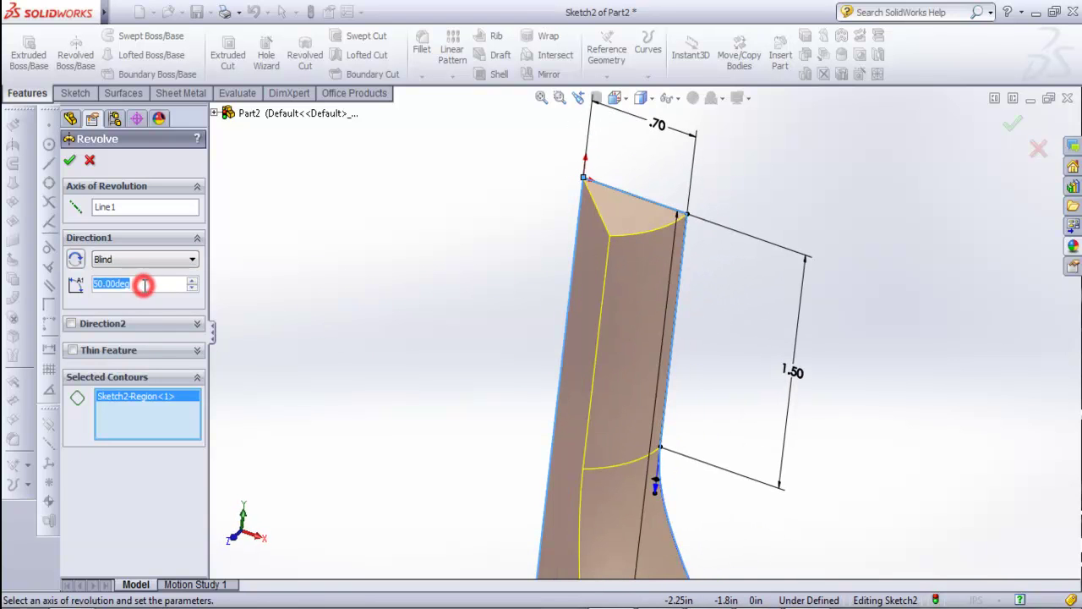
pyautogui.write('360')
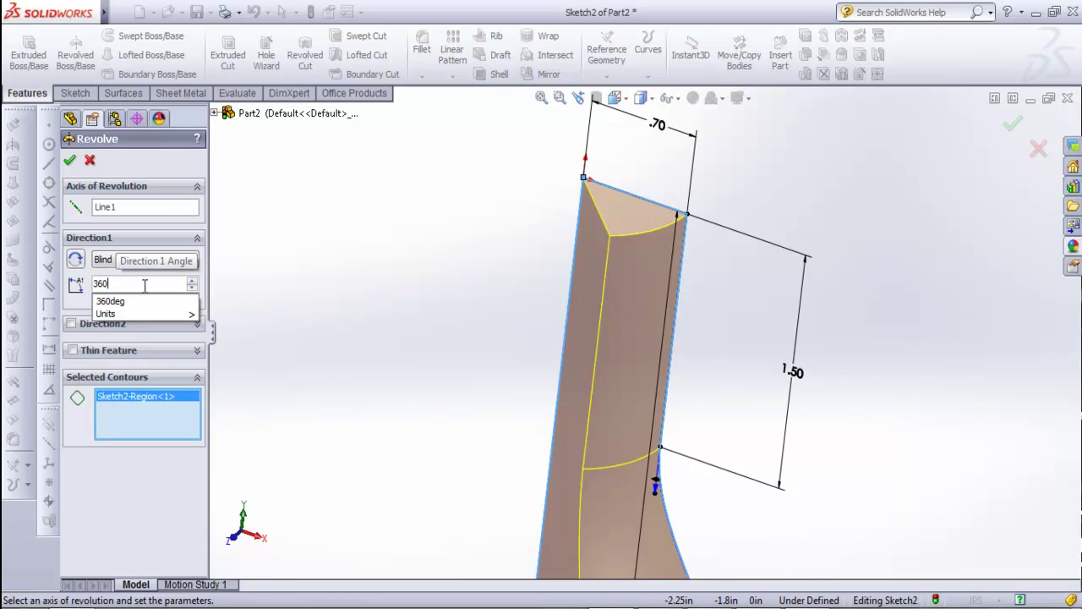
pyautogui.press('Return')
pyautogui.scroll(3, 785, 398)
pyautogui.scroll(3, 727, 457)
pyautogui.scroll(1, 720, 466)
pyautogui.click(70, 161)
pyautogui.moveTo(688, 295)
pyautogui.mouseDown(button='middle')
pyautogui.moveTo(679, 338)
pyautogui.moveTo(680, 296)
pyautogui.mouseUp(button='middle')
# - Start Sketch3 on the Right Plane and view it face-on
pyautogui.click(127, 230)
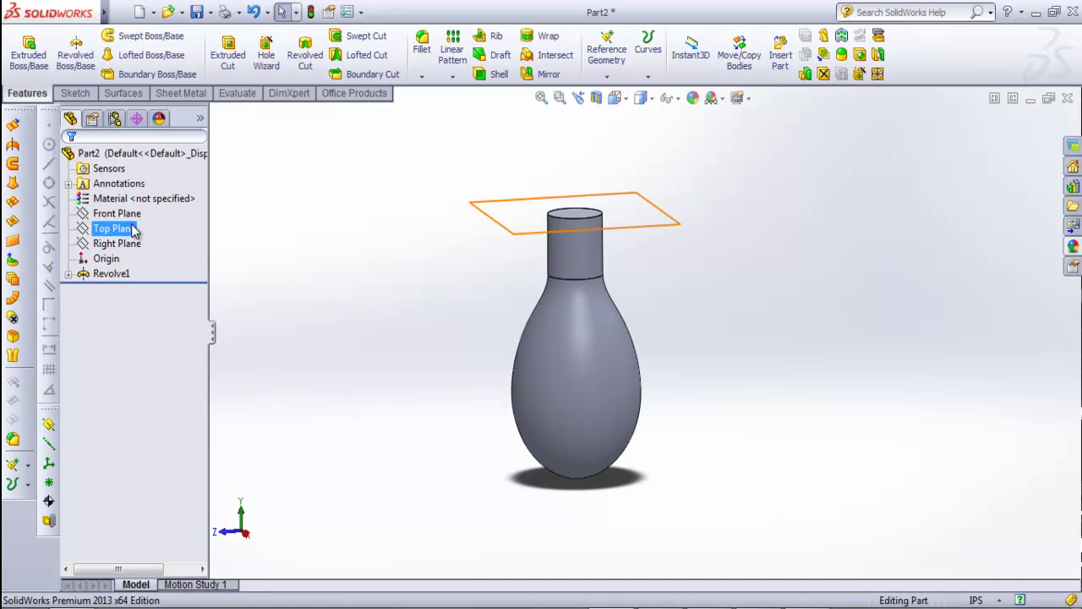
pyautogui.click(116, 217)
pyautogui.click(118, 246)
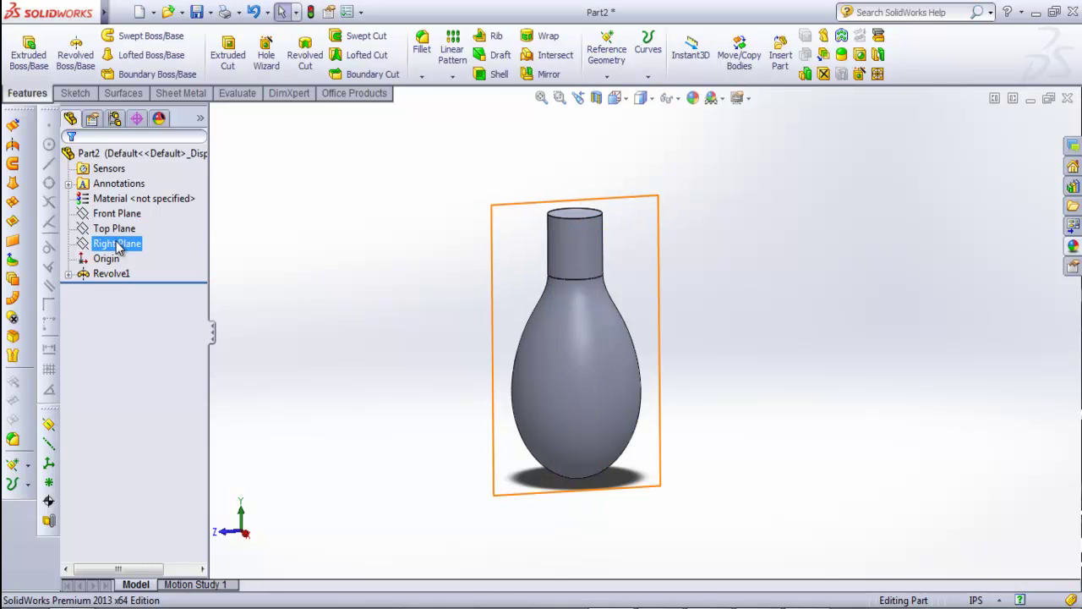
pyautogui.rightClick(109, 217)
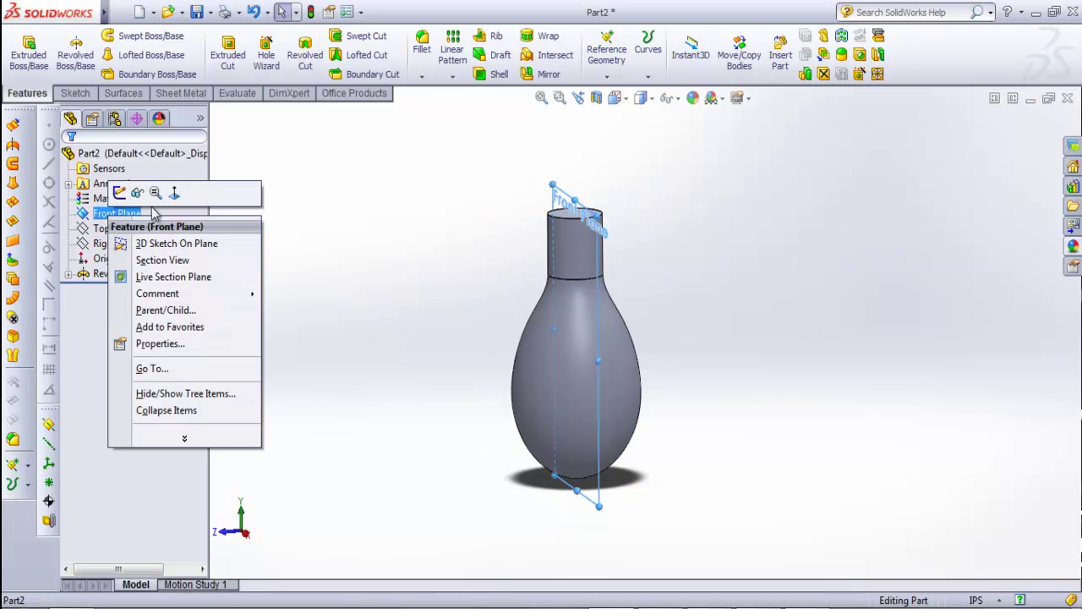
pyautogui.click(415, 203)
pyautogui.rightClick(118, 243)
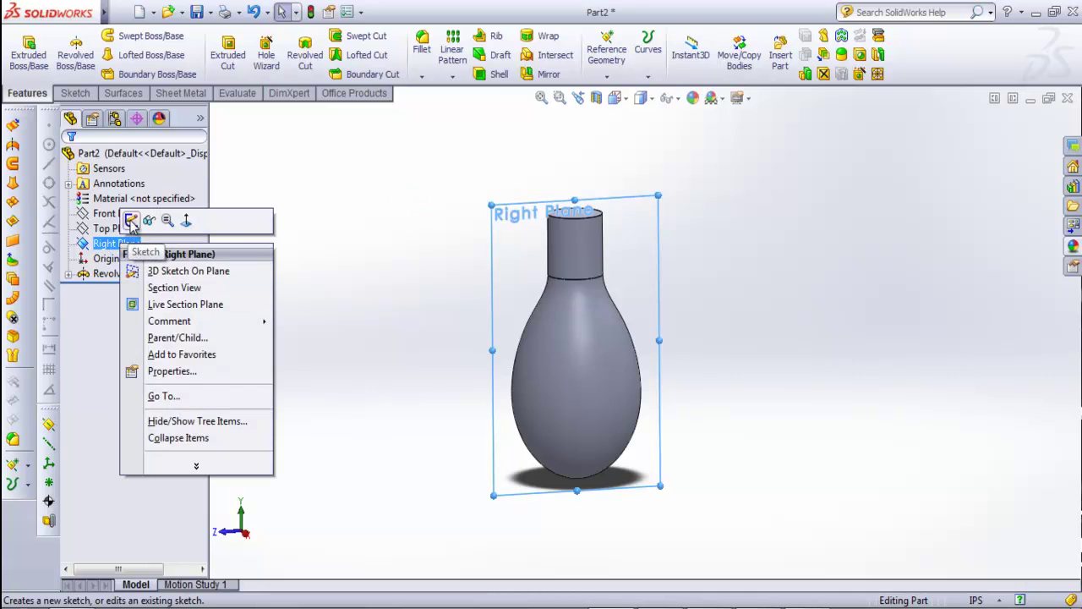
pyautogui.click(131, 221)
pyautogui.click(752, 59)
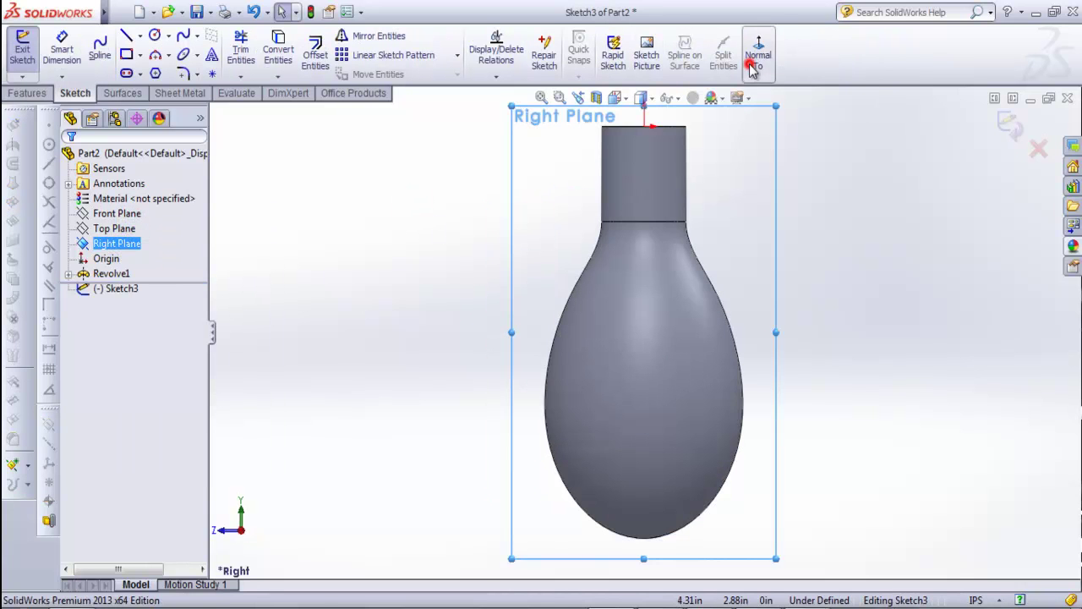
pyautogui.click(907, 193)
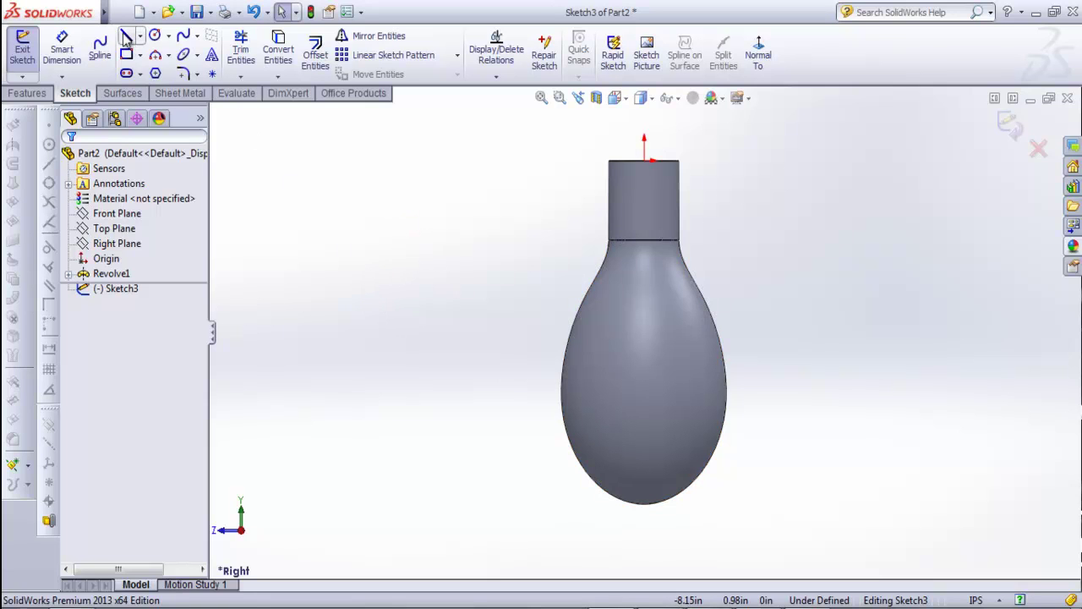
pyautogui.click(183, 36)
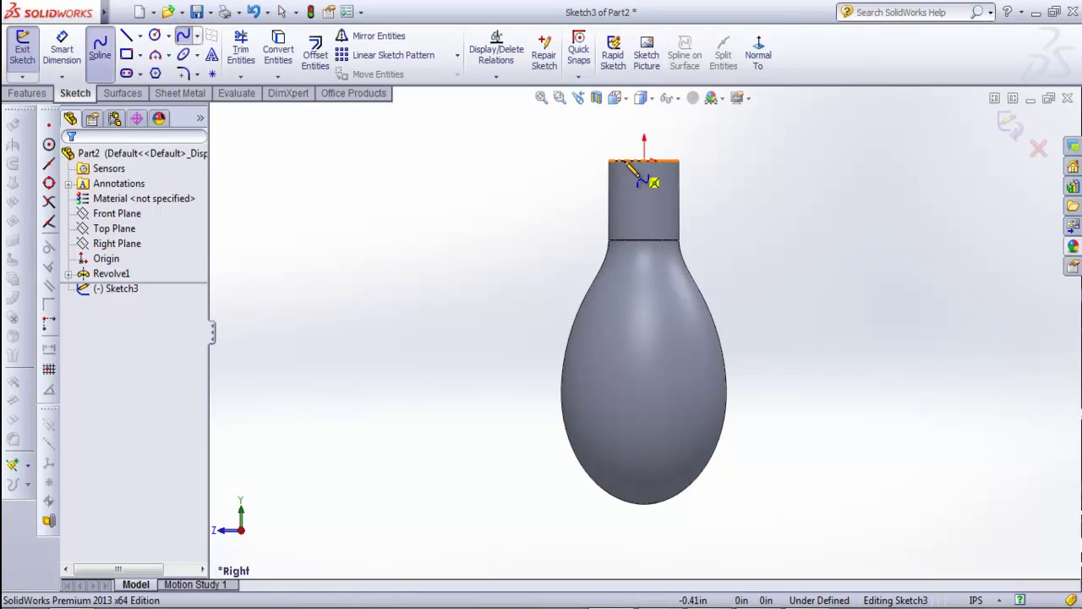
# - Draw a vertical line from the neck's top centre past the bulb's bottom, made construction
pyautogui.click(126, 35)
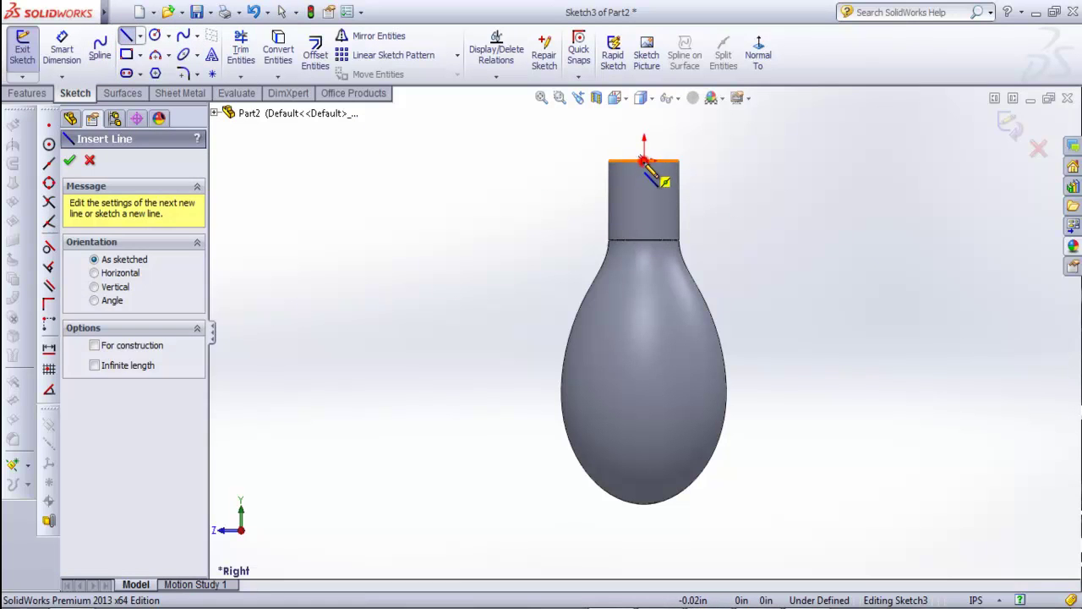
pyautogui.click(644, 160)
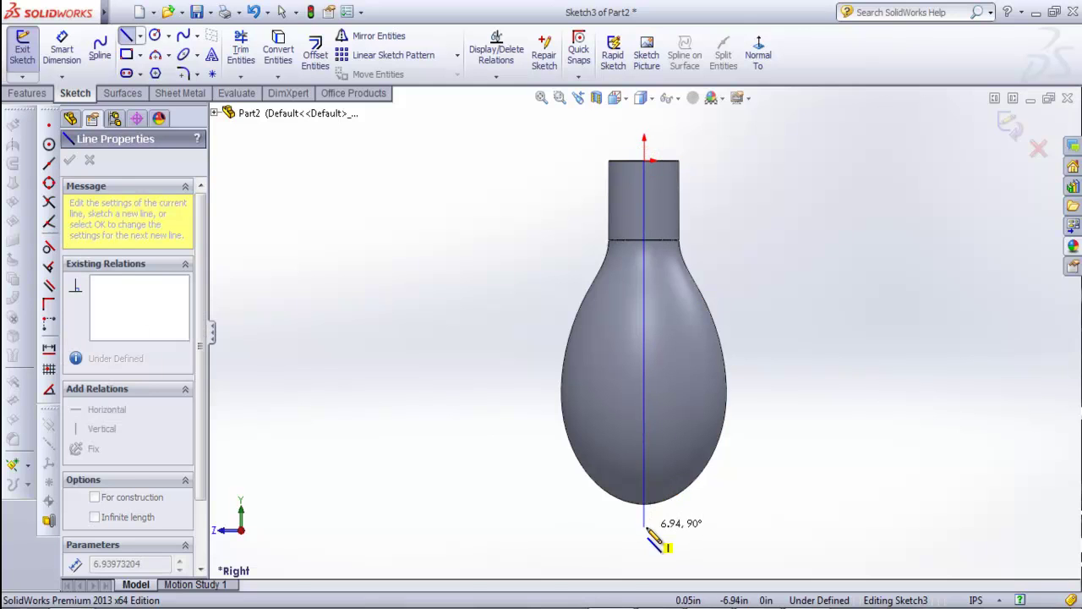
pyautogui.click(644, 528)
pyautogui.press('Escape')
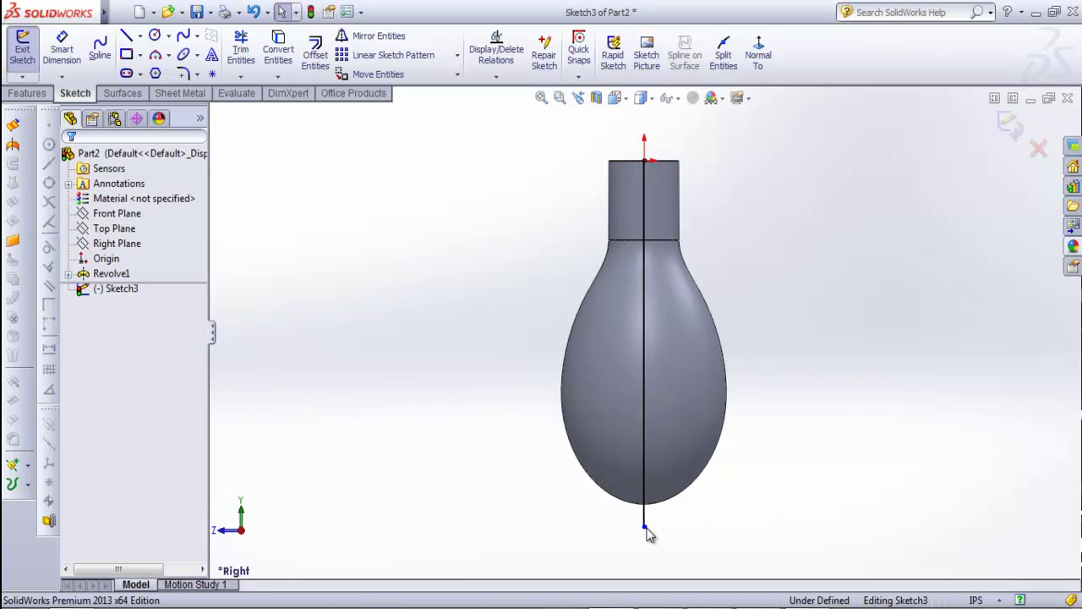
pyautogui.click(648, 447)
pyautogui.rightClick(647, 443)
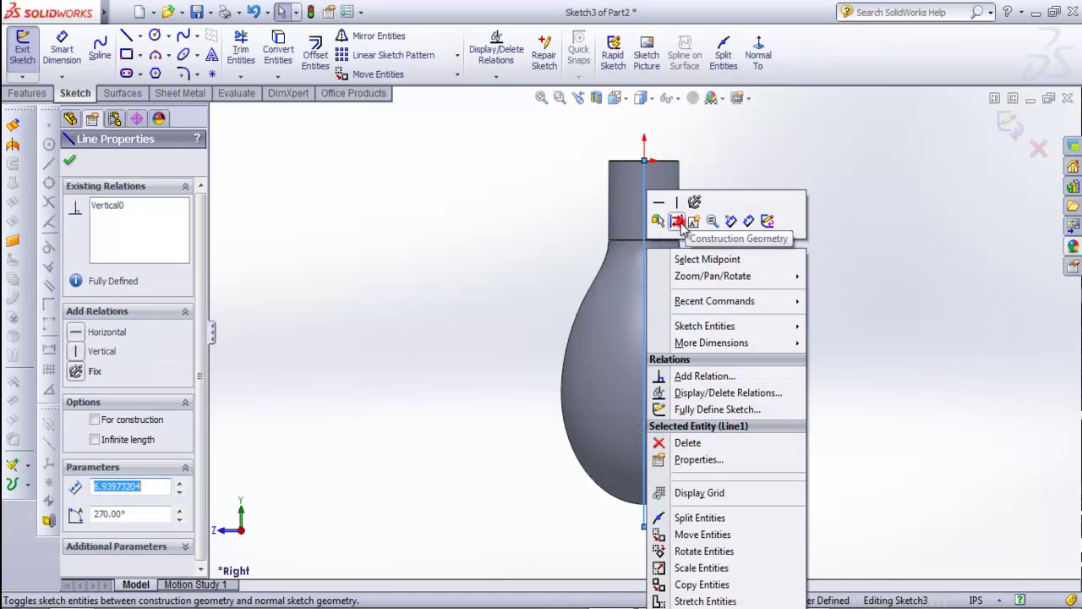
pyautogui.click(680, 224)
# - Toggle the centre line back to solid, then return it to construction geometry
pyautogui.scroll(-2, 679, 397)
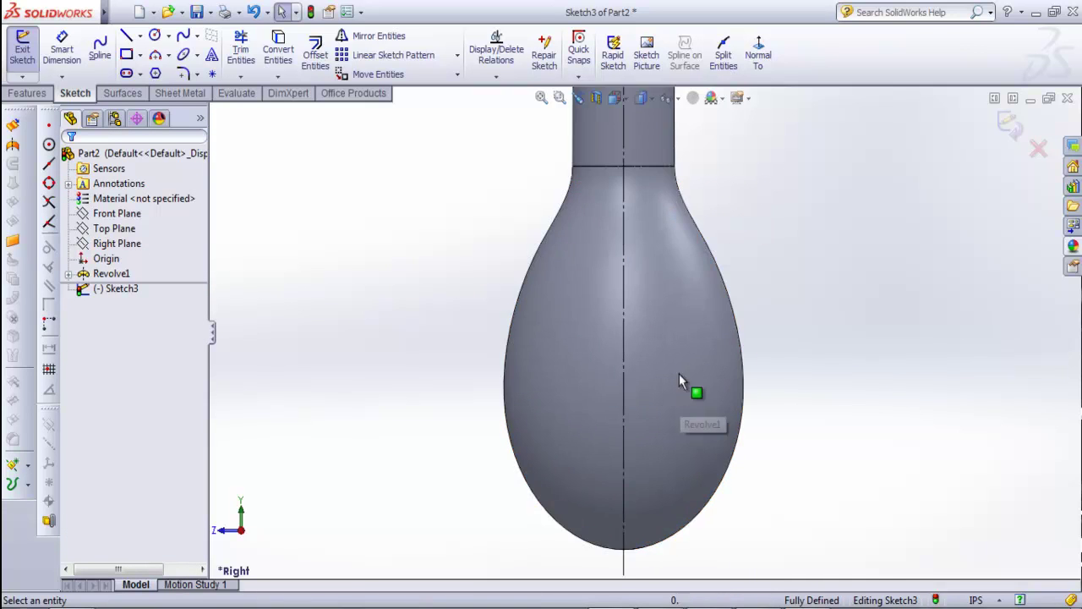
pyautogui.scroll(2, 680, 398)
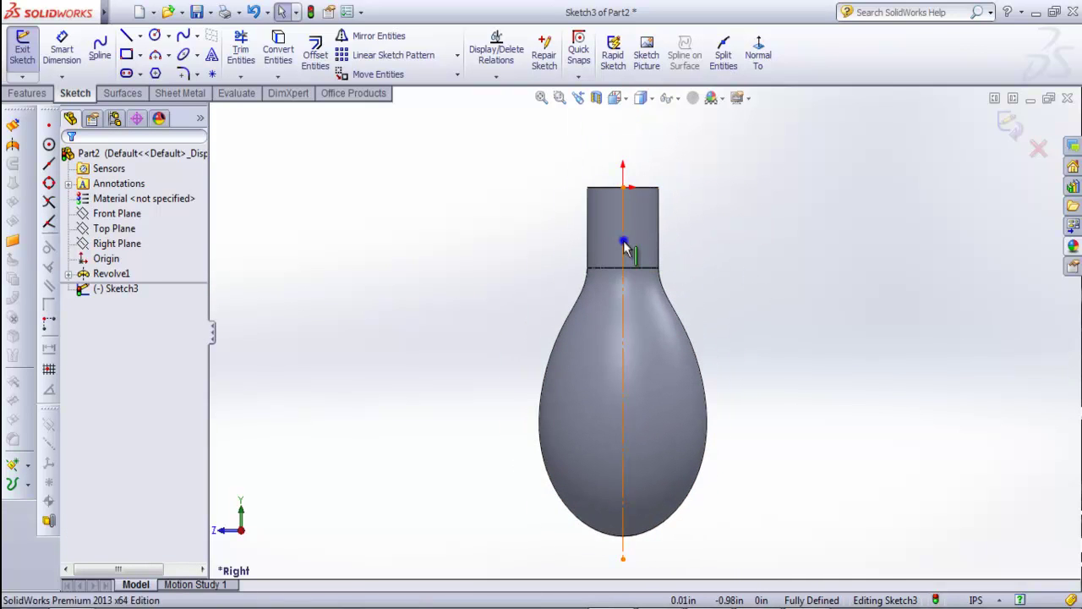
pyautogui.rightClick(625, 245)
pyautogui.click(649, 217)
pyautogui.click(867, 212)
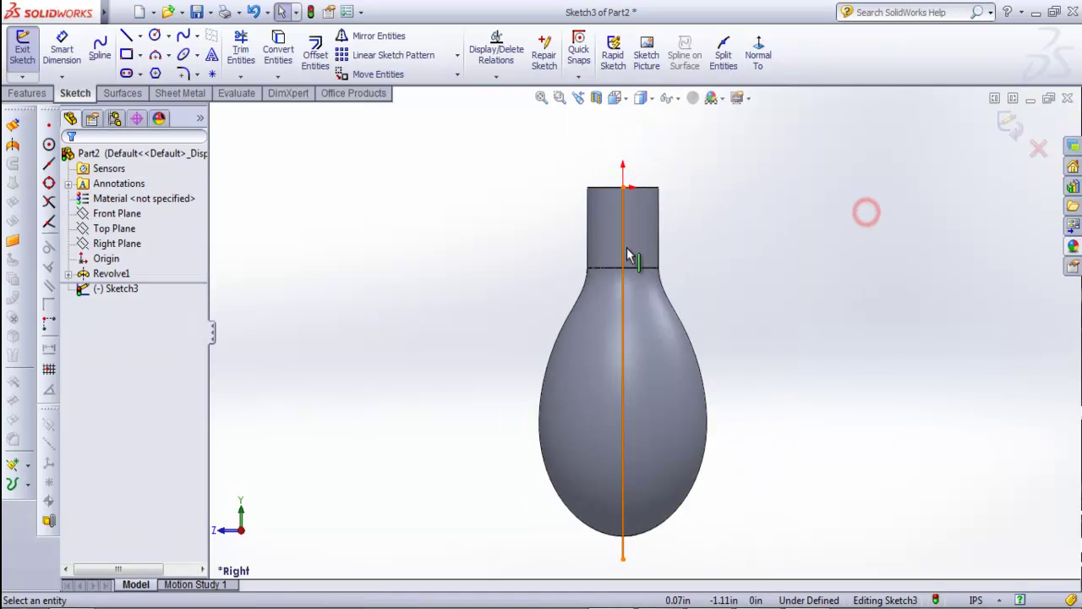
pyautogui.scroll(2, 668, 422)
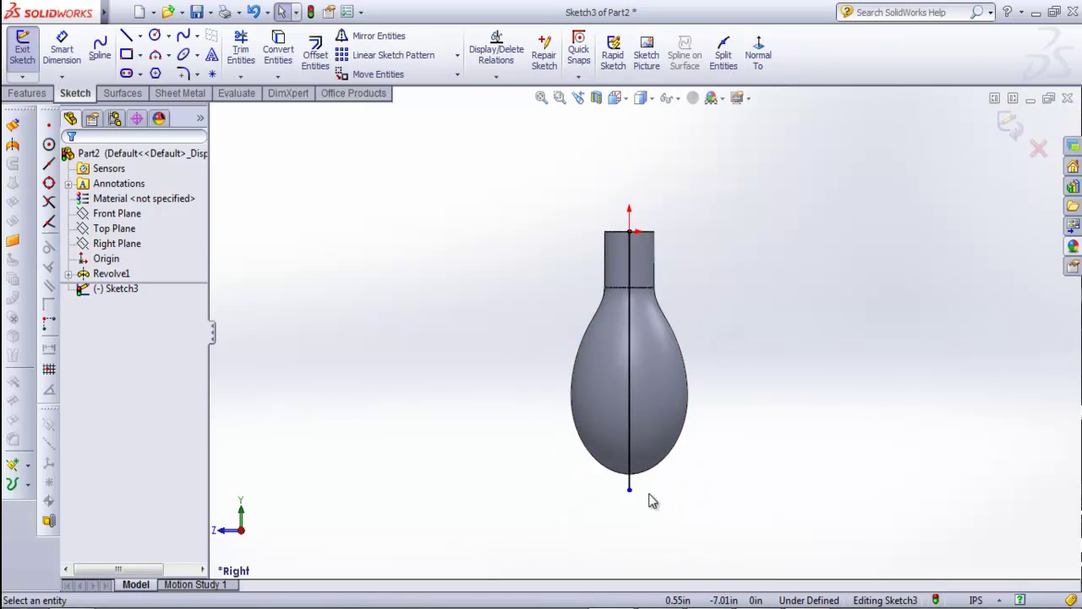
pyautogui.scroll(-1, 684, 289)
pyautogui.scroll(-1, 681, 289)
pyautogui.click(699, 304)
pyautogui.rightClick(605, 334)
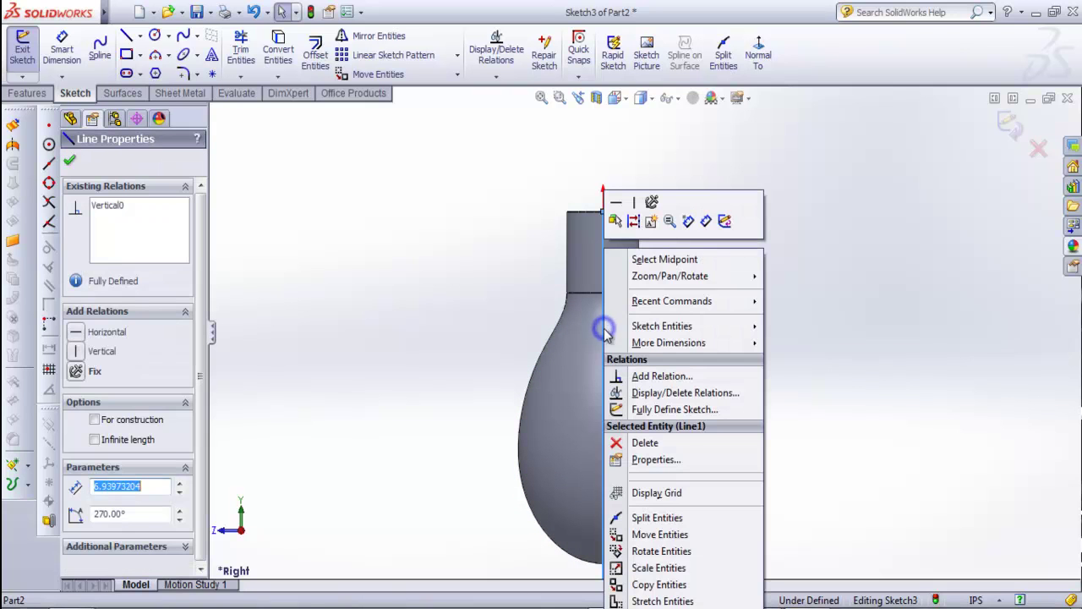
pyautogui.click(634, 227)
pyautogui.click(697, 246)
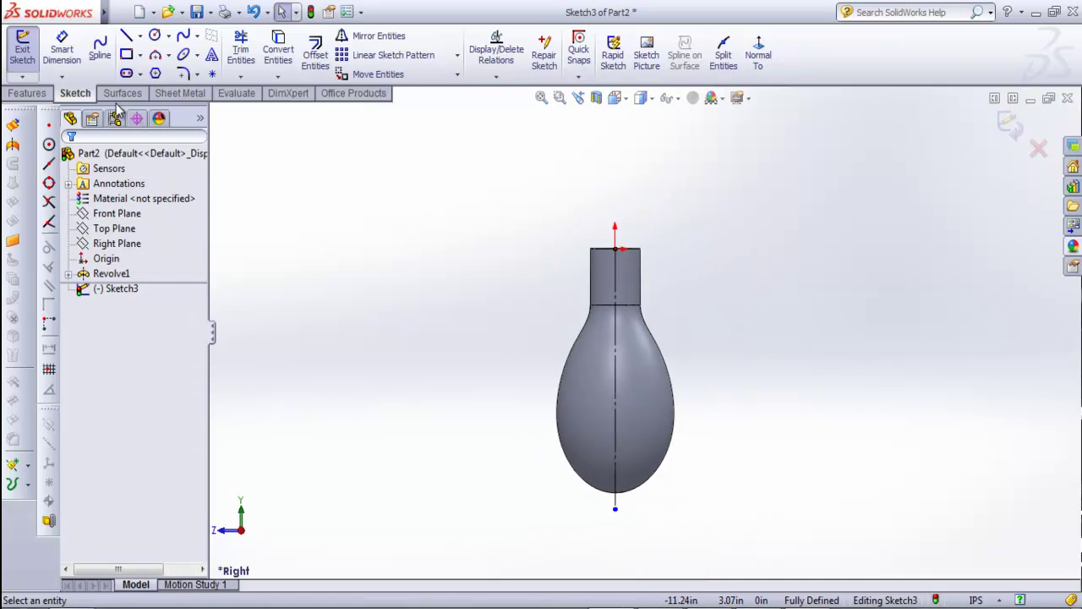
# - Switch between the Features and Sketch tools and reselect the centre line, dismissing its menu
pyautogui.click(46, 94)
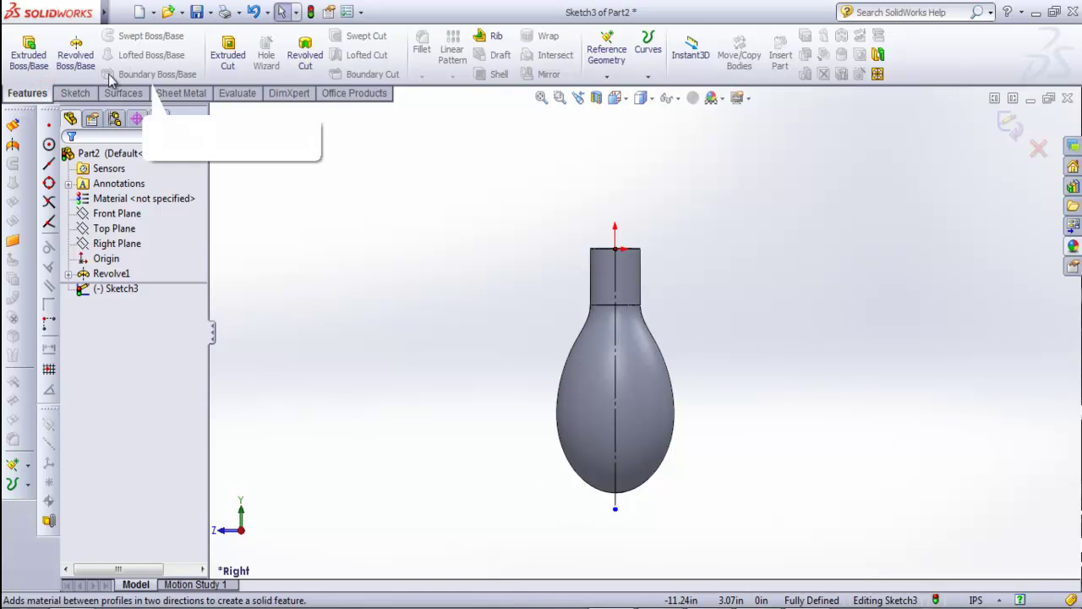
pyautogui.click(79, 94)
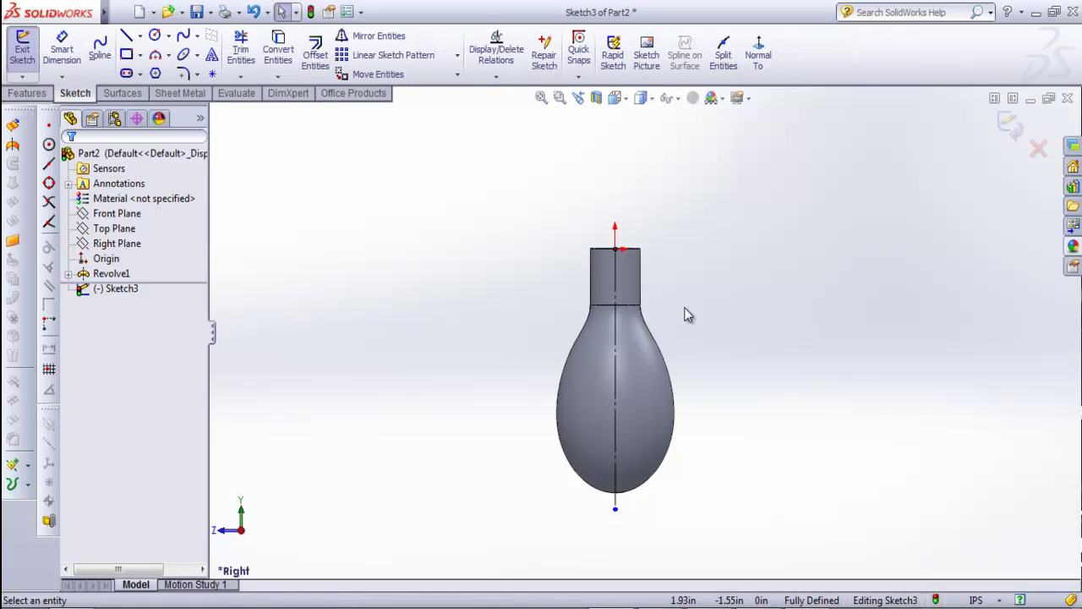
pyautogui.scroll(-2, 633, 304)
pyautogui.click(703, 268)
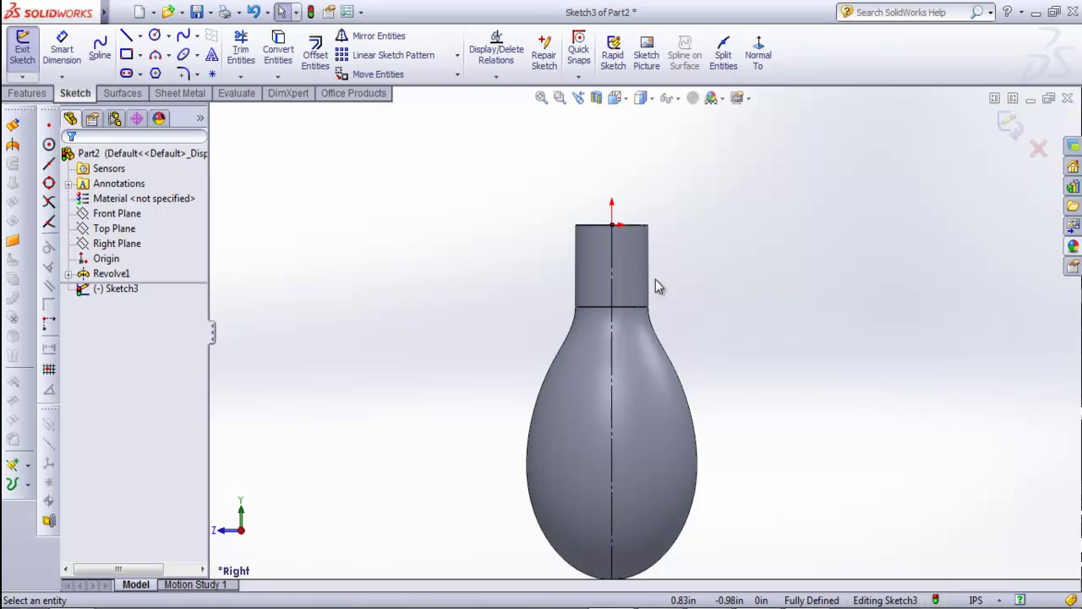
pyautogui.click(704, 284)
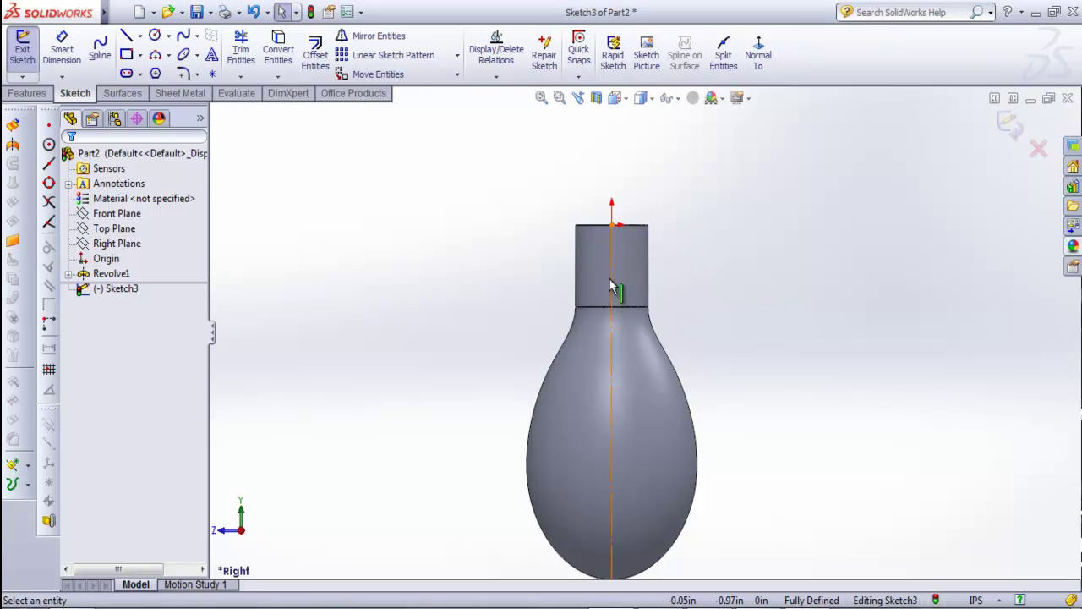
pyautogui.click(718, 258)
pyautogui.rightClick(614, 267)
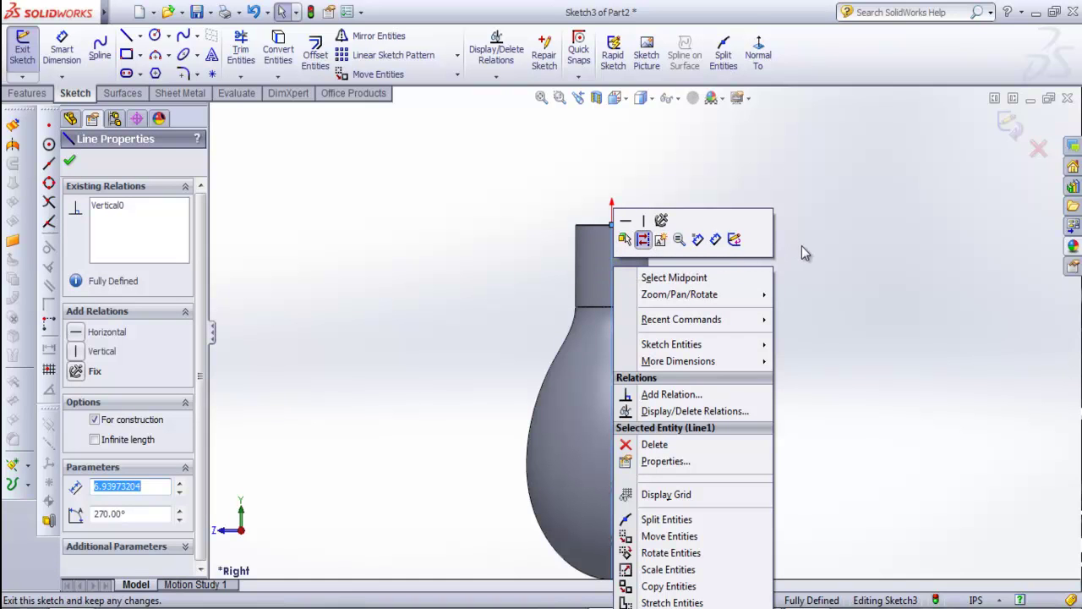
pyautogui.click(801, 246)
pyautogui.scroll(-2, 699, 355)
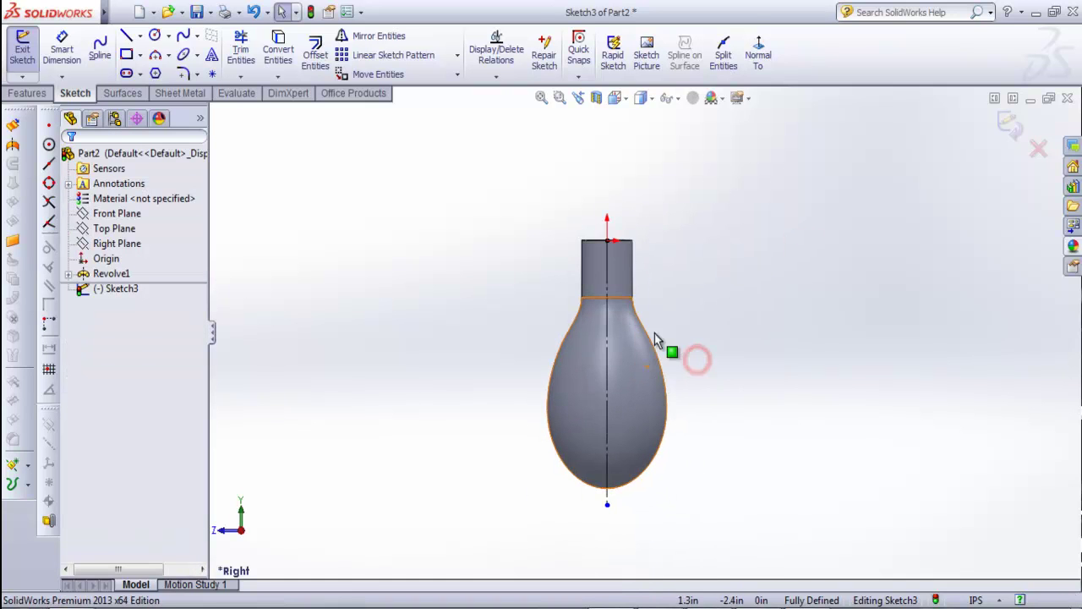
# - Draw a spline from the neck's top edge through the neck joint down to the bulb's bottom
pyautogui.click(183, 36)
pyautogui.scroll(3, 602, 262)
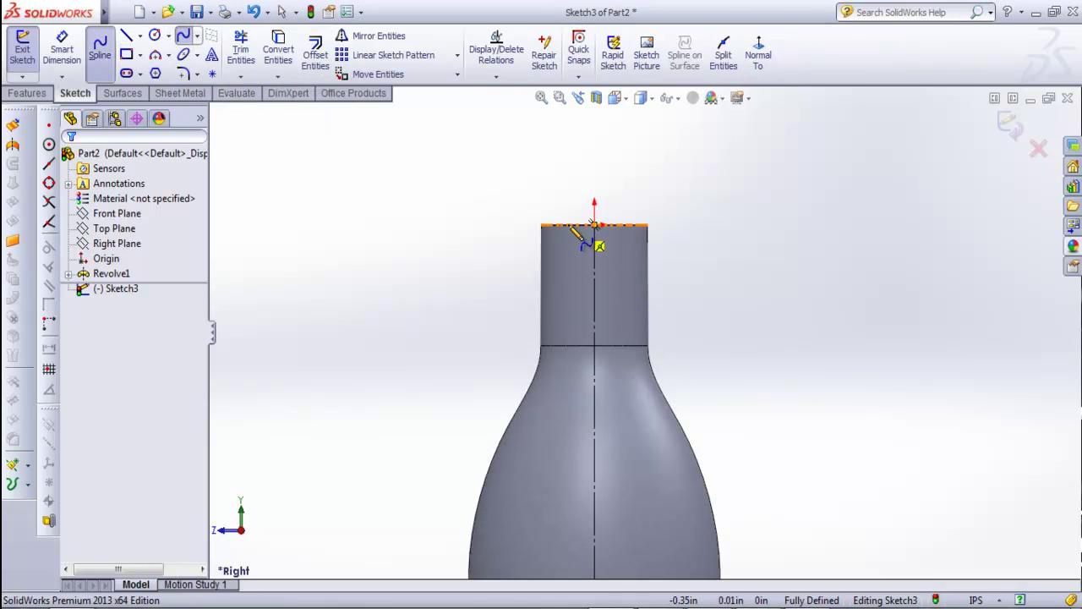
pyautogui.click(568, 226)
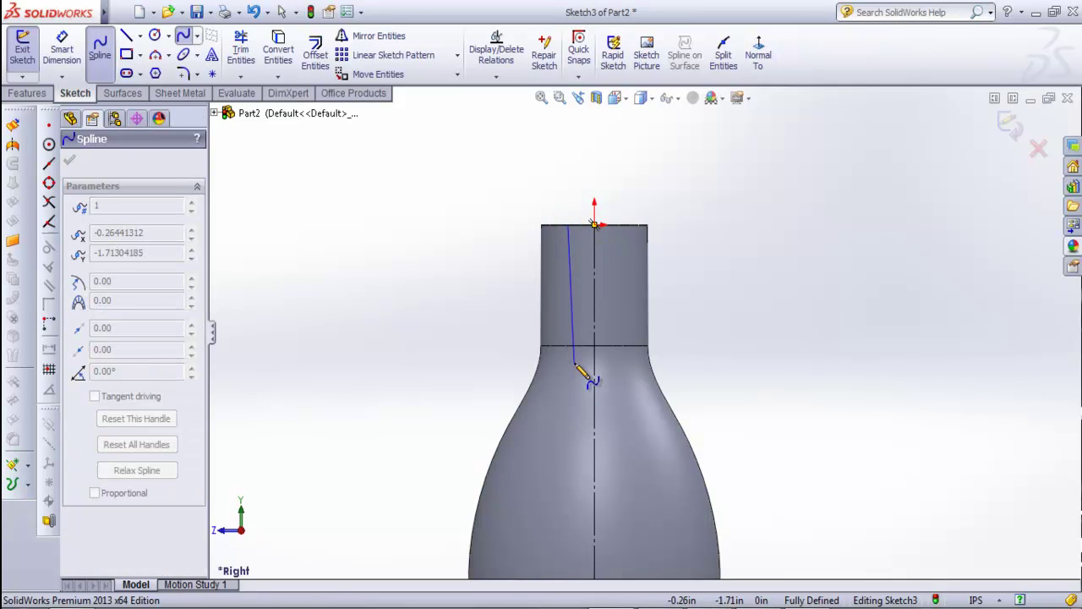
pyautogui.click(568, 356)
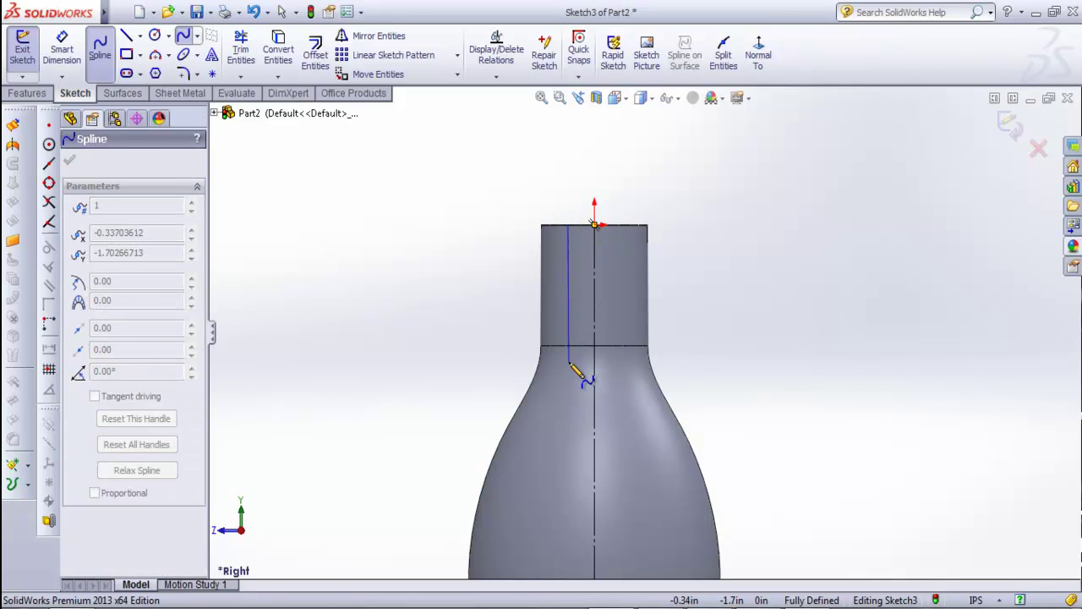
pyautogui.scroll(3, 579, 378)
pyautogui.scroll(2, 575, 423)
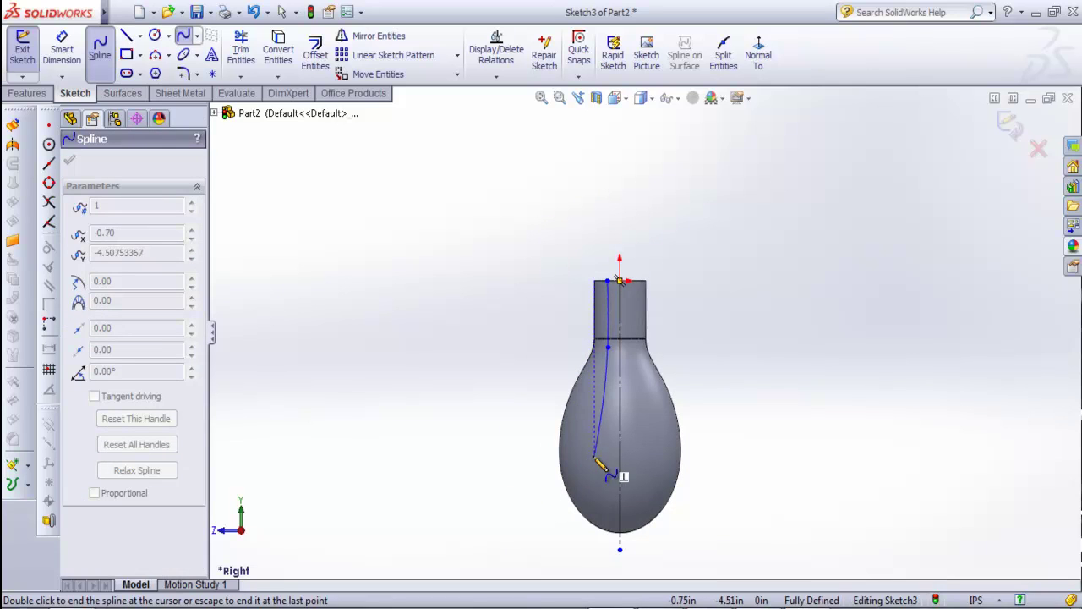
pyautogui.click(592, 454)
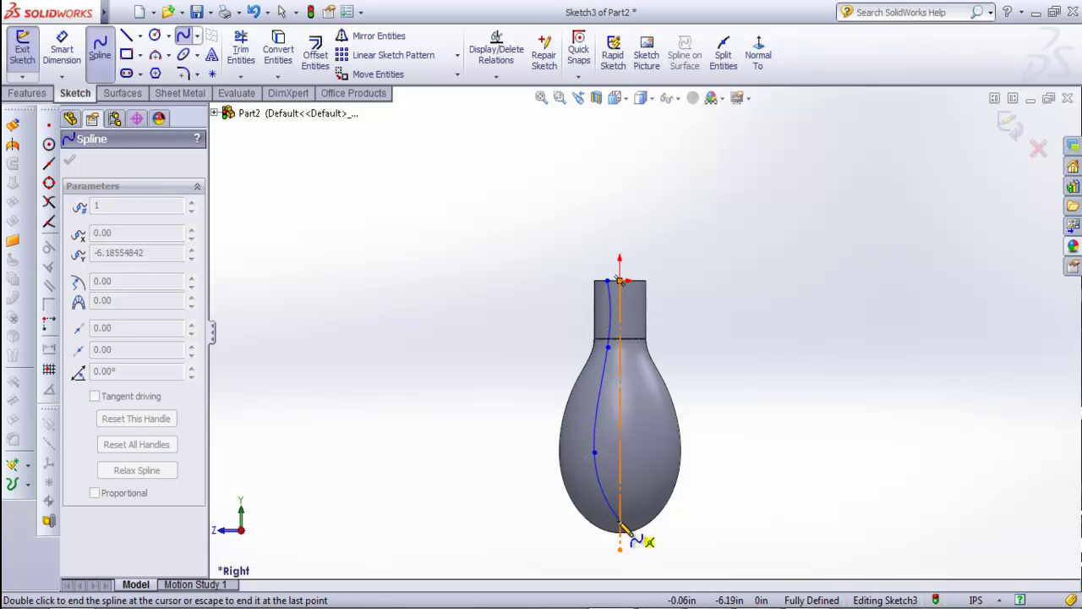
pyautogui.doubleClick(619, 523)
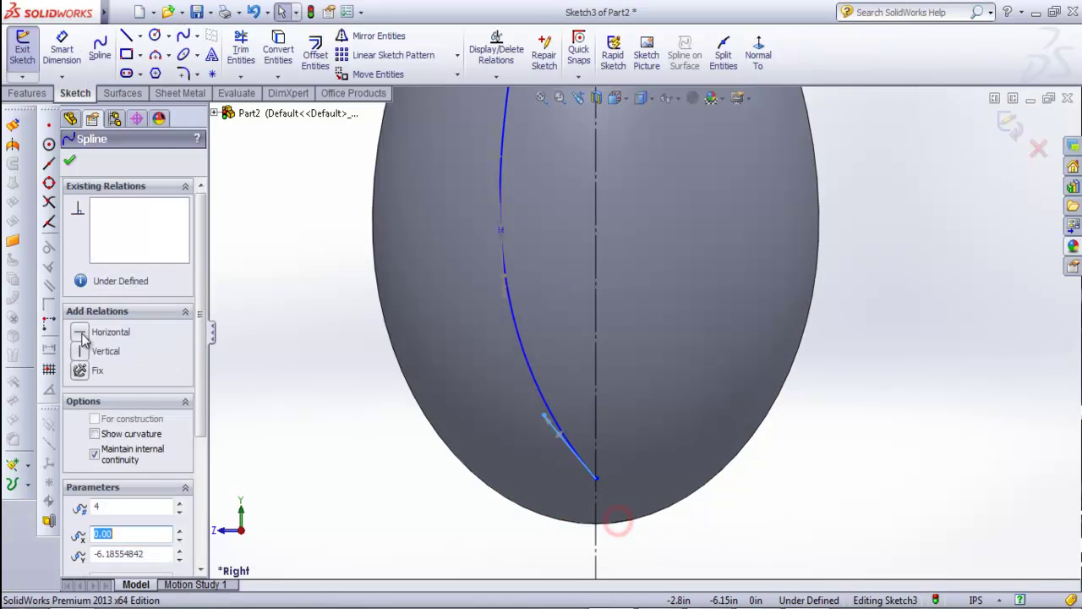
# - Make the spline's bottom end horizontal and its top end vertical, then refine its shape
pyautogui.click(80, 334)
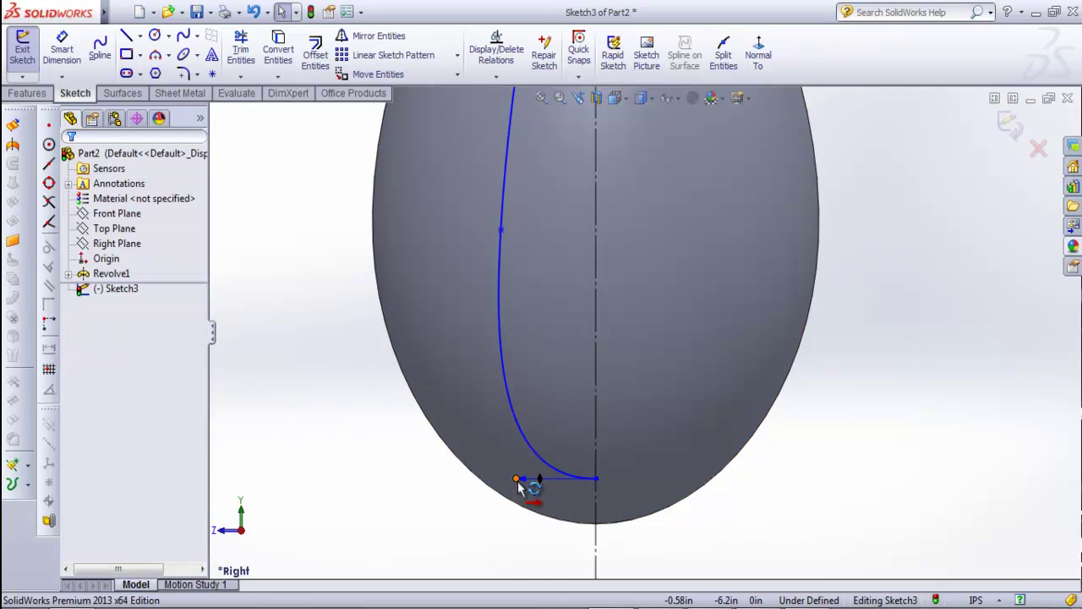
pyautogui.moveTo(539, 478); pyautogui.dragTo(562, 479)
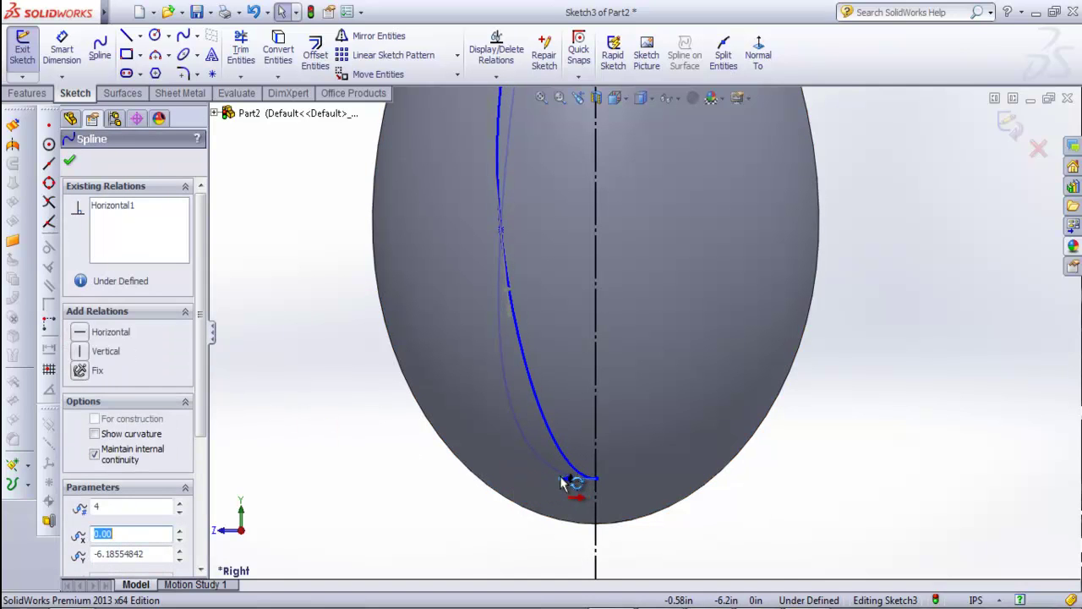
pyautogui.scroll(3, 507, 313)
pyautogui.scroll(2, 626, 245)
pyautogui.scroll(-3, 642, 249)
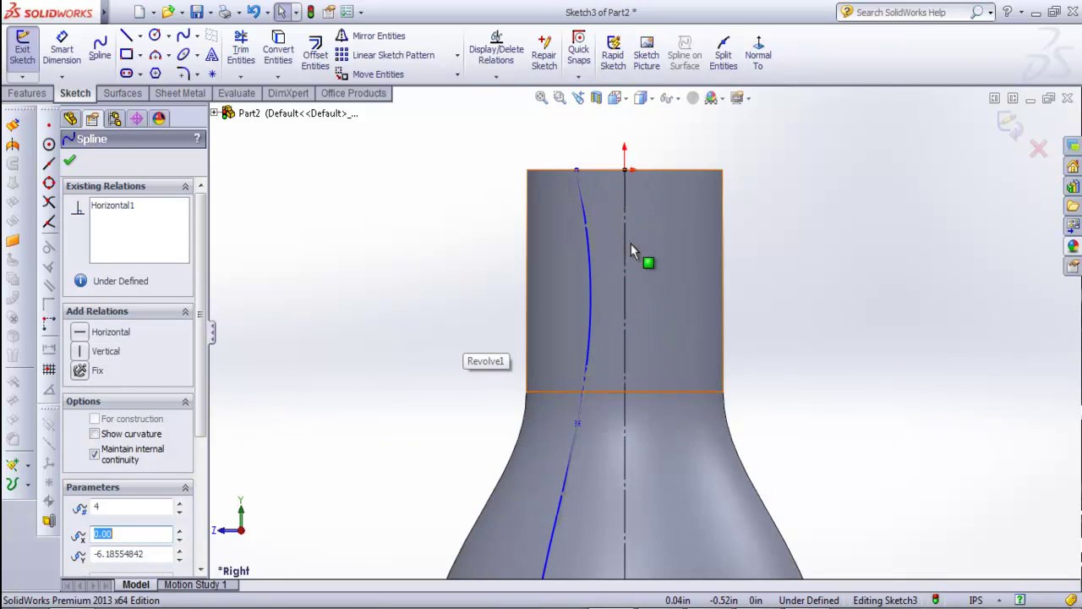
pyautogui.scroll(-2, 601, 255)
pyautogui.click(594, 251)
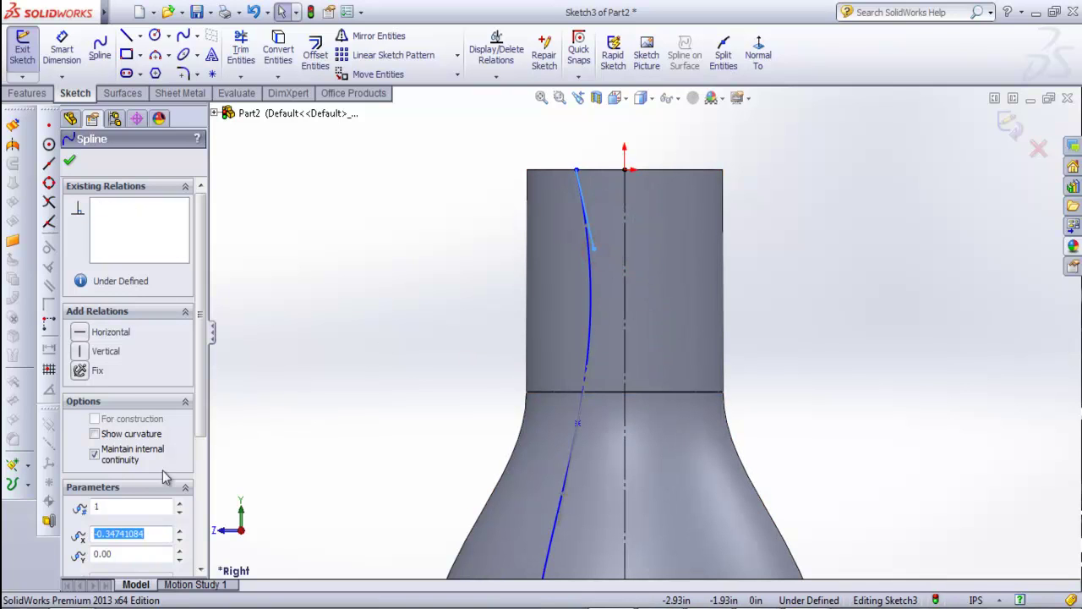
pyautogui.click(82, 351)
pyautogui.click(330, 292)
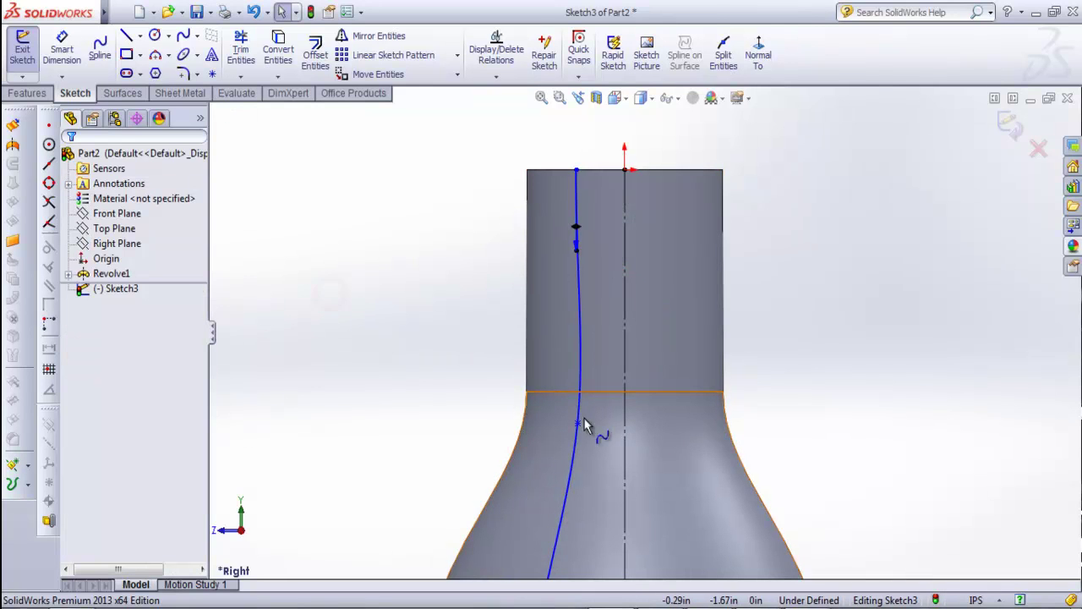
pyautogui.press('f')
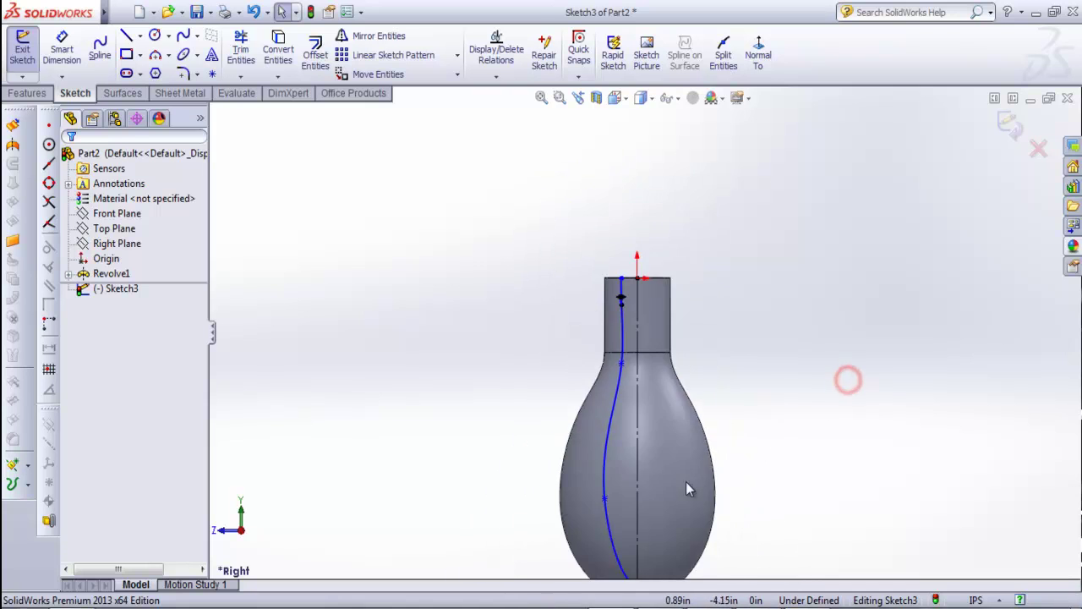
pyautogui.moveTo(610, 436); pyautogui.dragTo(606, 444)
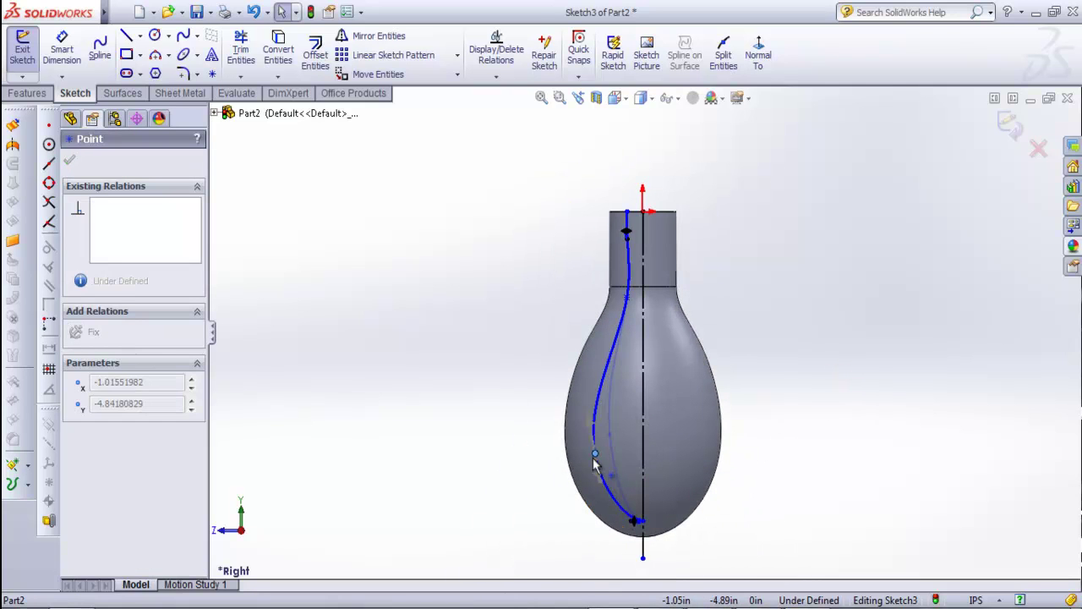
pyautogui.click(495, 409)
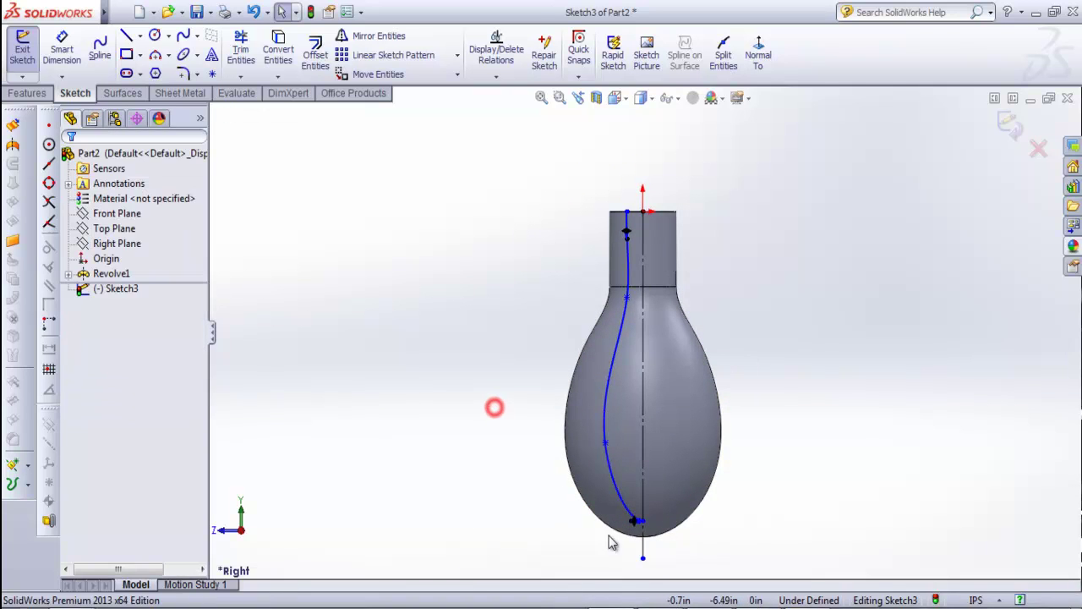
# - Mirror Spline1 about the vertical centerline and tilt the view into 3D
pyautogui.click(372, 35)
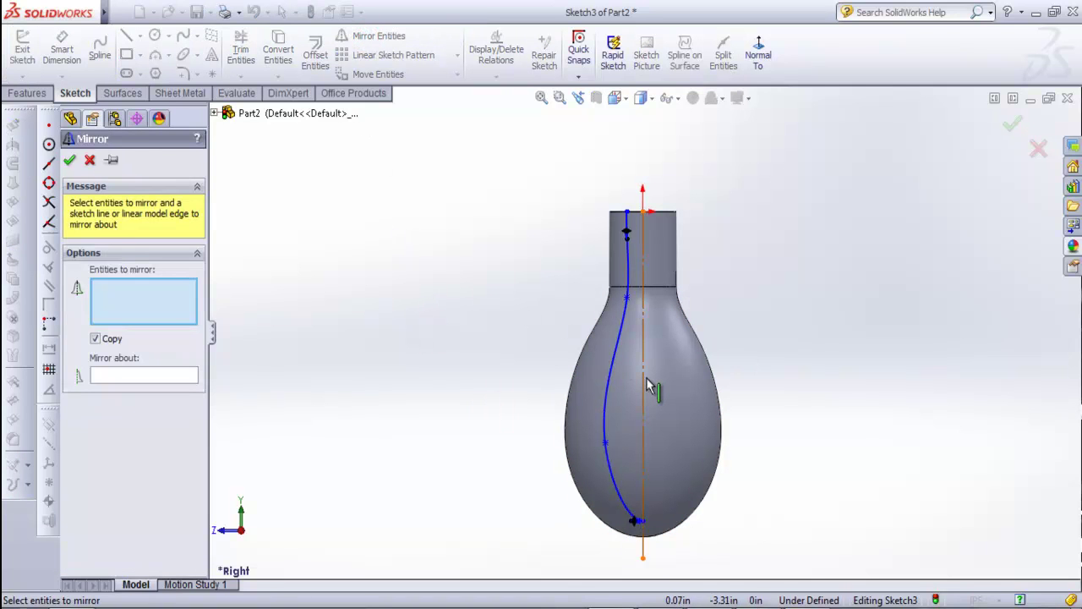
pyautogui.click(614, 351)
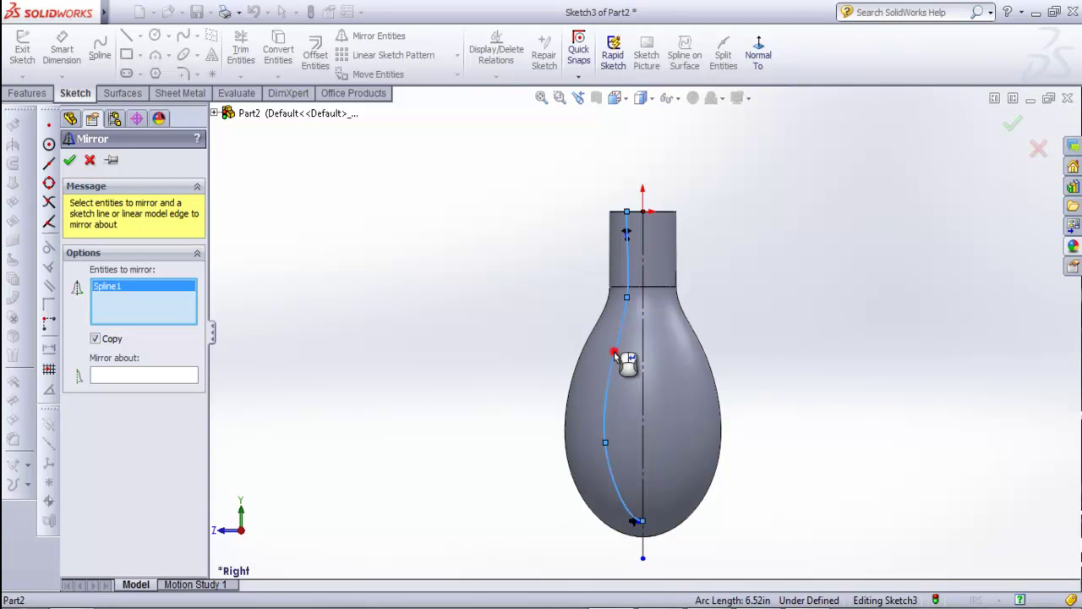
pyautogui.click(145, 374)
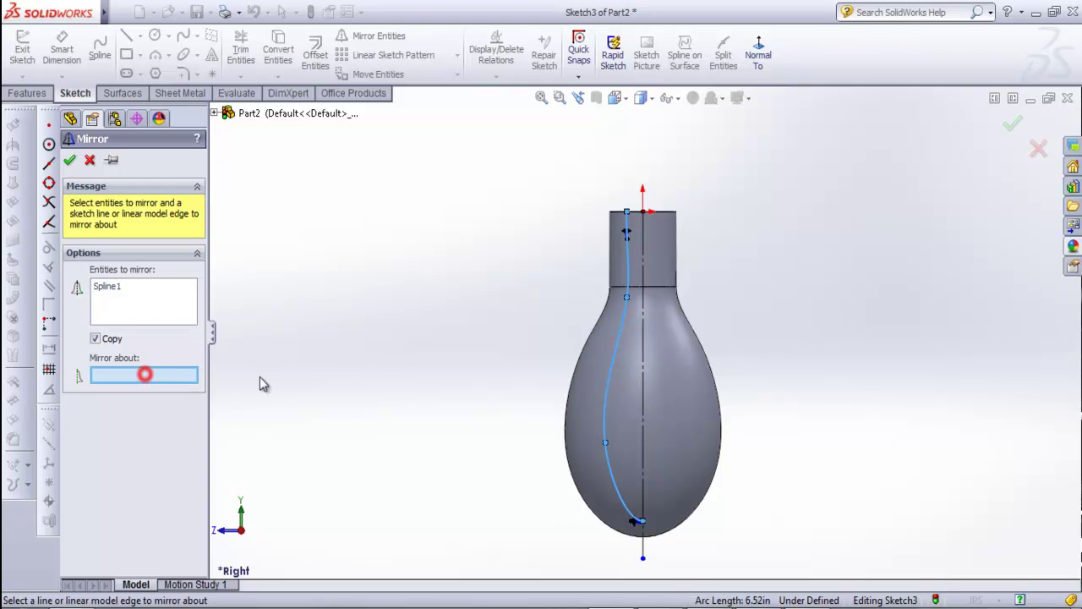
pyautogui.click(643, 365)
pyautogui.rightClick(645, 361)
pyautogui.moveTo(725, 411)
pyautogui.mouseDown(button='middle')
pyautogui.moveTo(741, 394)
pyautogui.moveTo(726, 450)
pyautogui.mouseUp(button='middle')
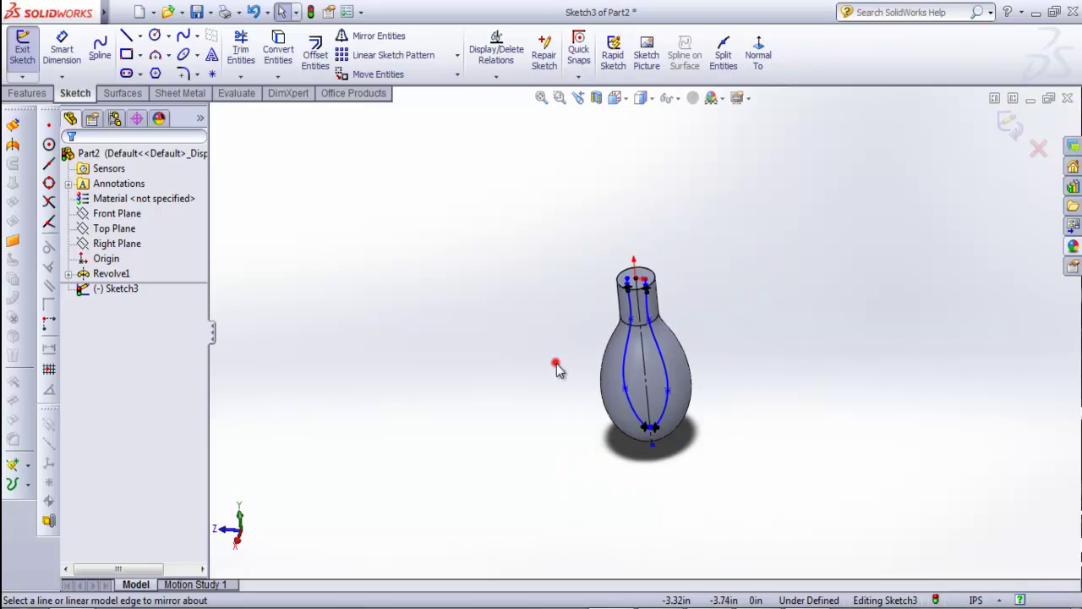
pyautogui.scroll(2, 678, 391)
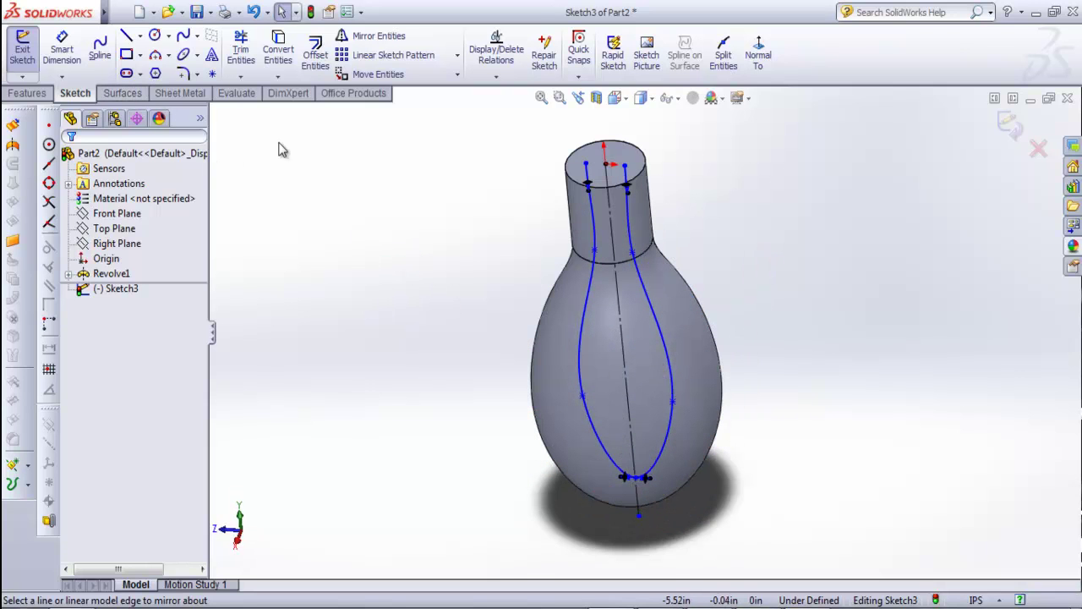
pyautogui.scroll(1, 676, 225)
pyautogui.scroll(1, 608, 186)
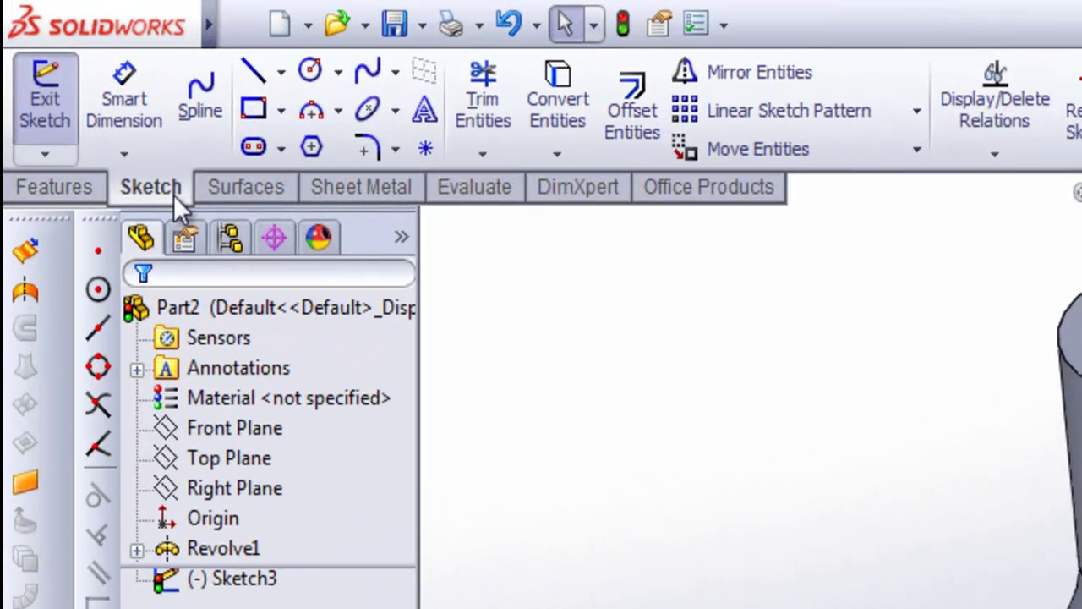
pyautogui.click(122, 95)
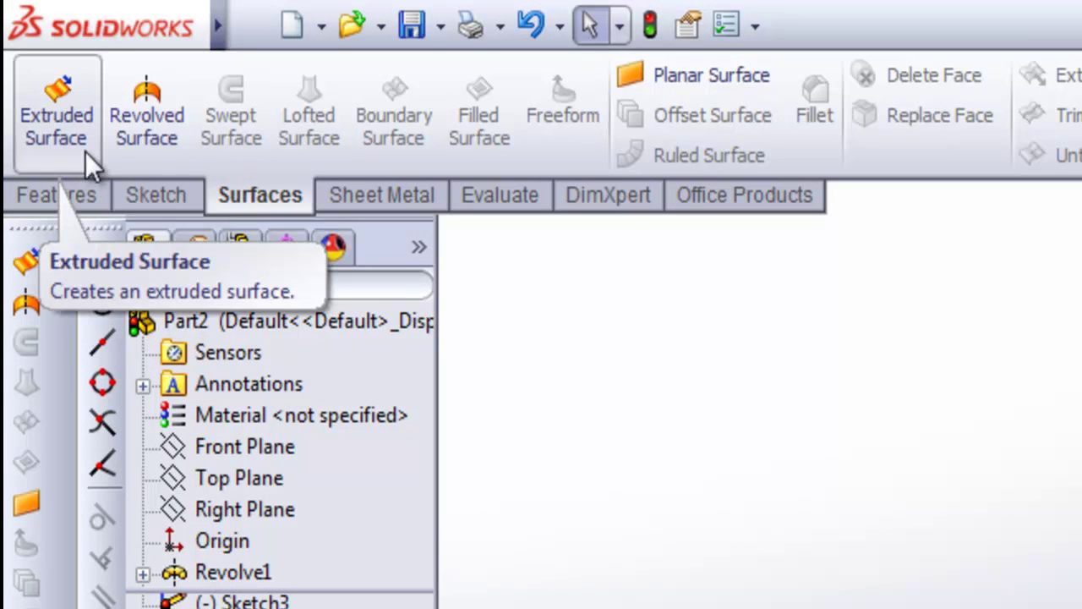
# - Extrude Sketch3's twin curves into a 2.73 in surface, Surface-Extrude1
pyautogui.click(27, 74)
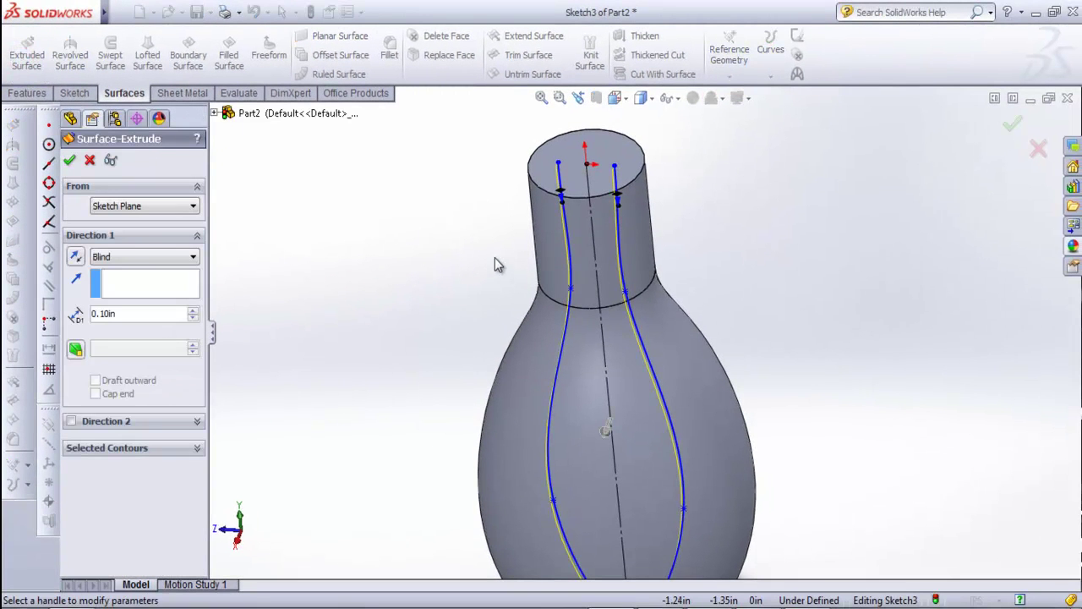
pyautogui.scroll(-1, 632, 296)
pyautogui.scroll(-2, 633, 262)
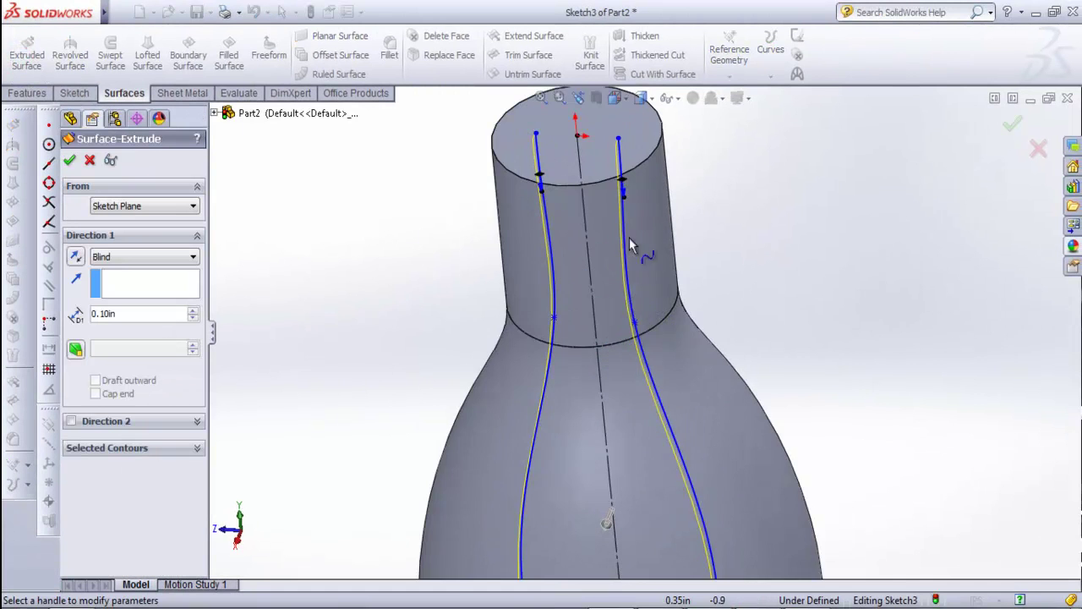
pyautogui.scroll(3, 626, 213)
pyautogui.scroll(1, 651, 376)
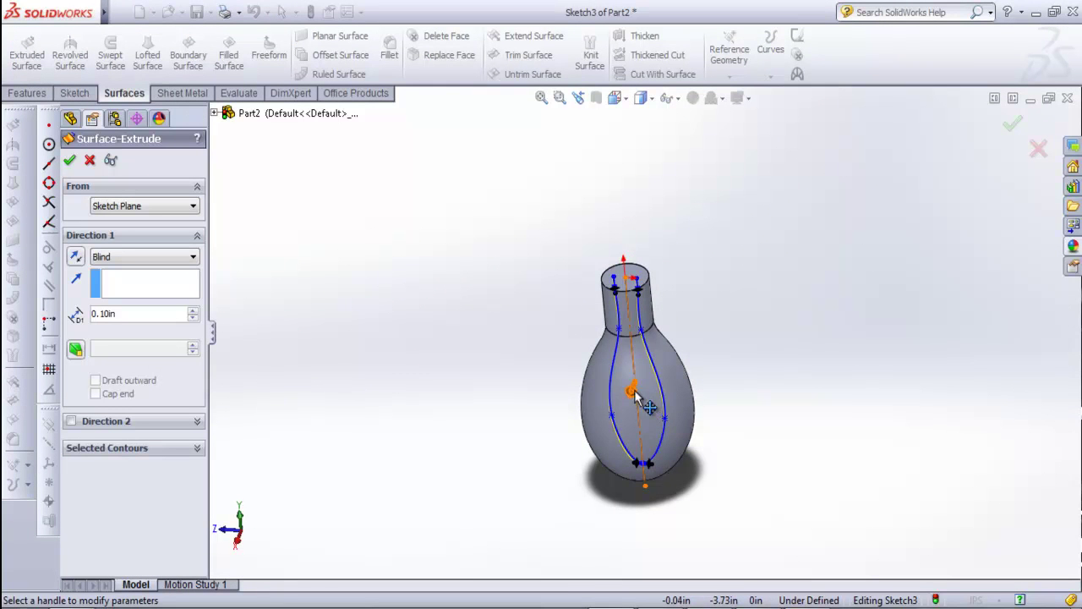
pyautogui.moveTo(634, 393); pyautogui.dragTo(583, 473)
pyautogui.moveTo(629, 465); pyautogui.dragTo(579, 431, button='middle')
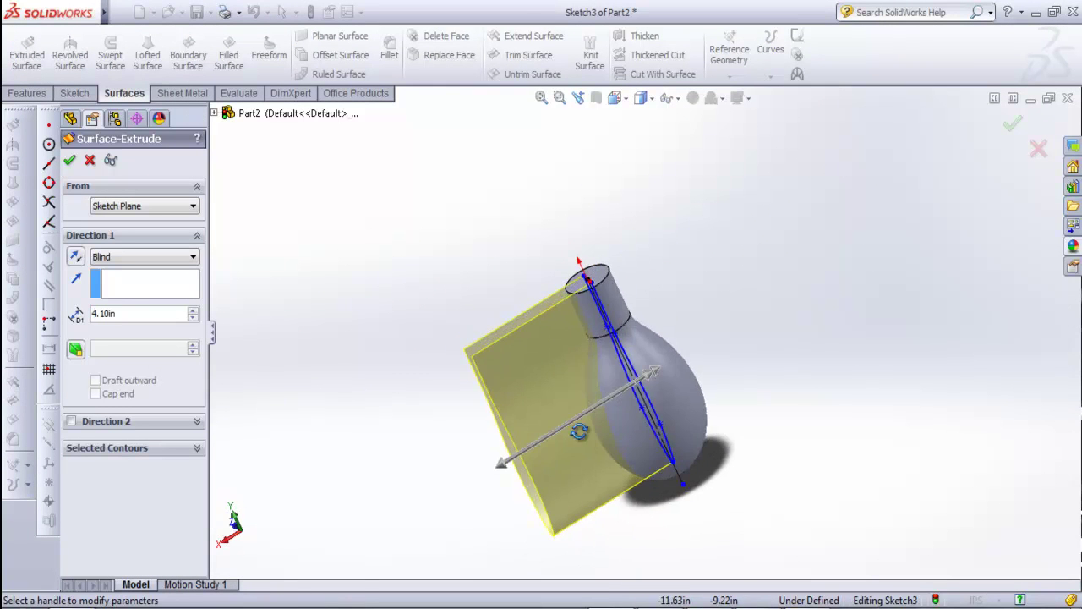
pyautogui.moveTo(503, 463); pyautogui.dragTo(541, 438)
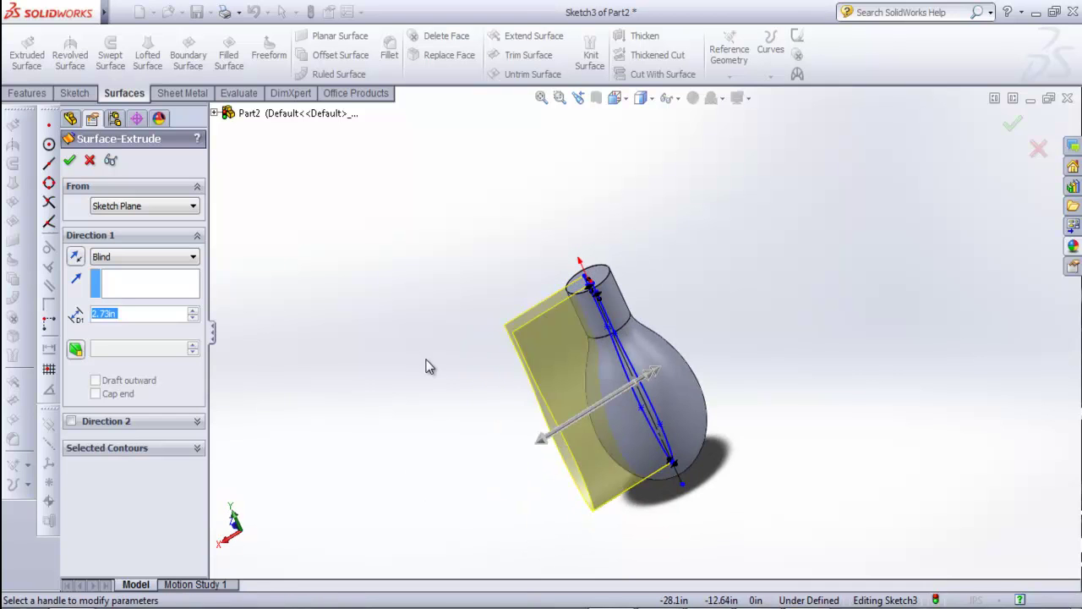
pyautogui.moveTo(427, 364); pyautogui.dragTo(490, 313, button='middle')
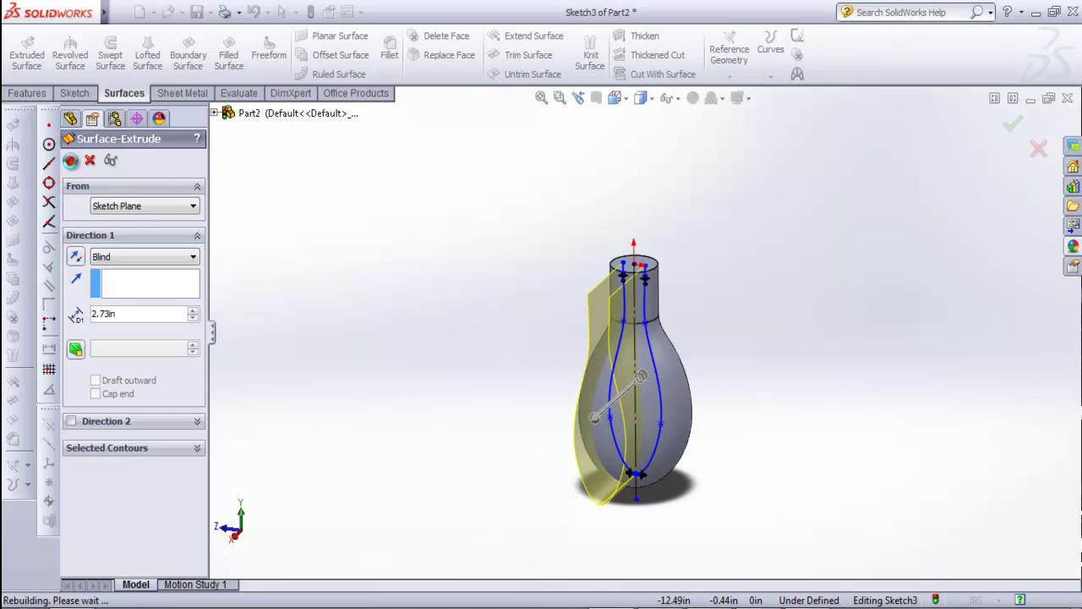
pyautogui.click(70, 161)
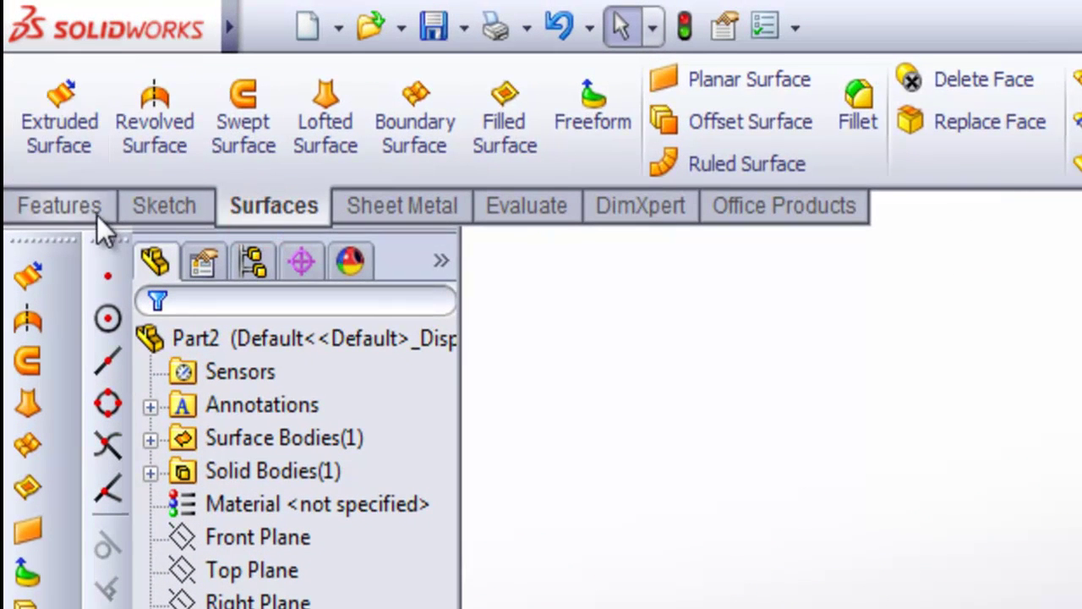
pyautogui.click(44, 97)
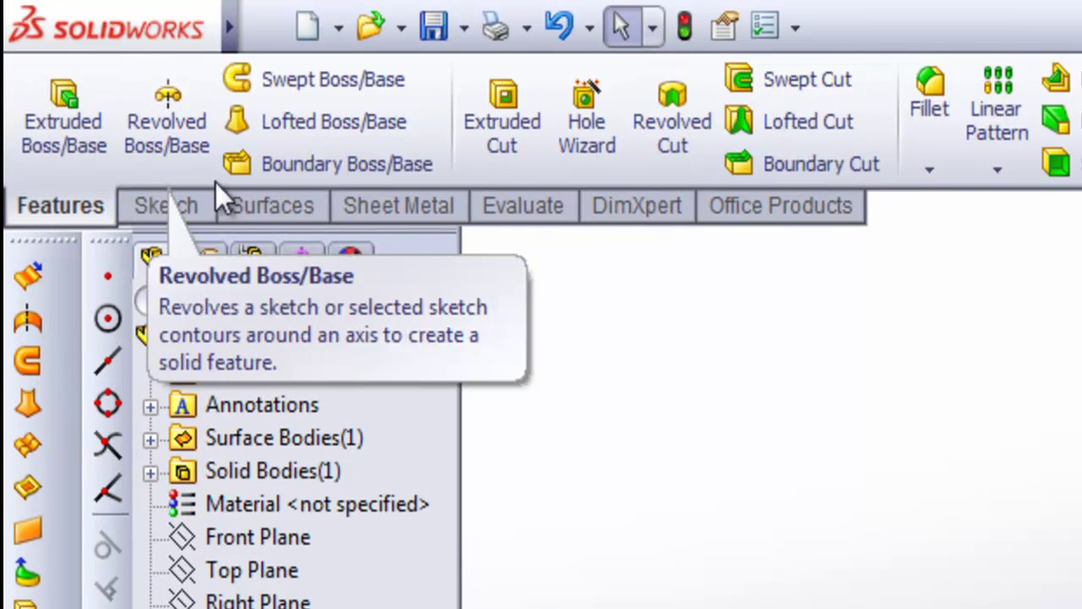
pyautogui.click(255, 203)
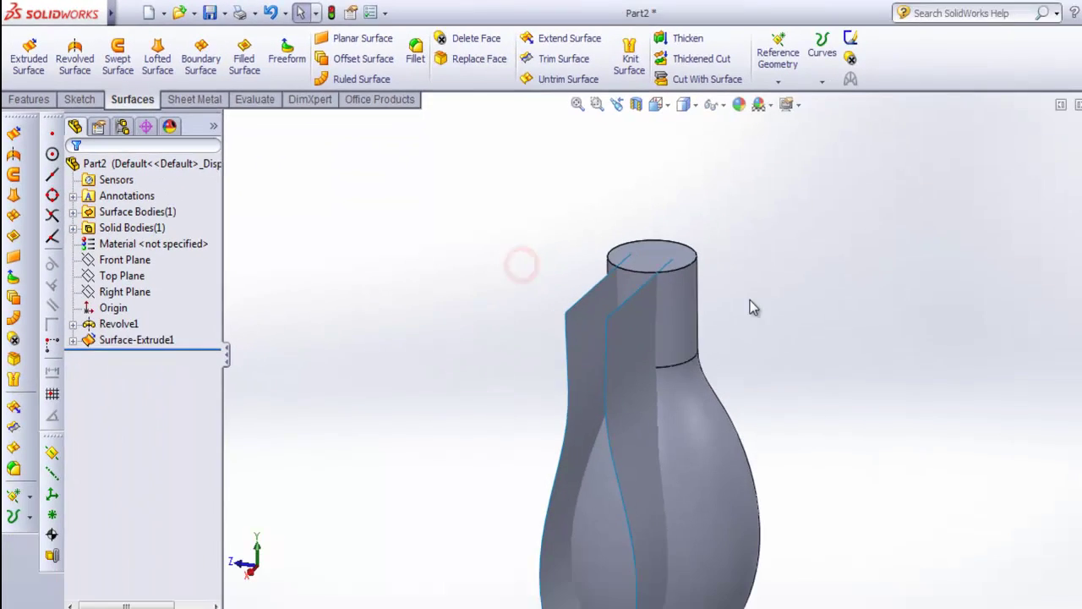
pyautogui.scroll(-2, 623, 304)
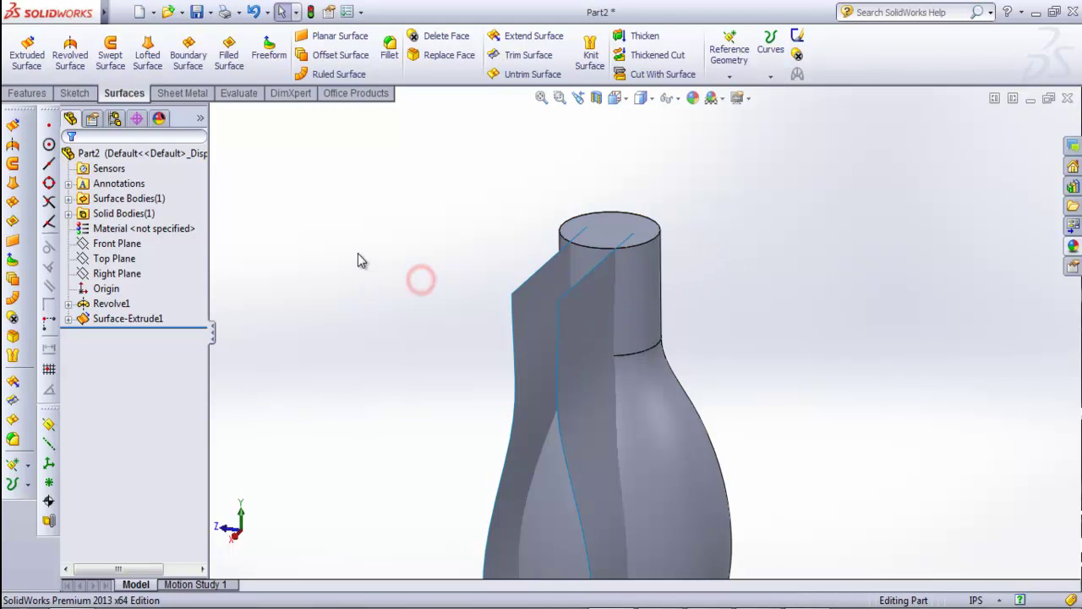
# - Clear the selection and start the Intersection Curve tool
pyautogui.click(76, 94)
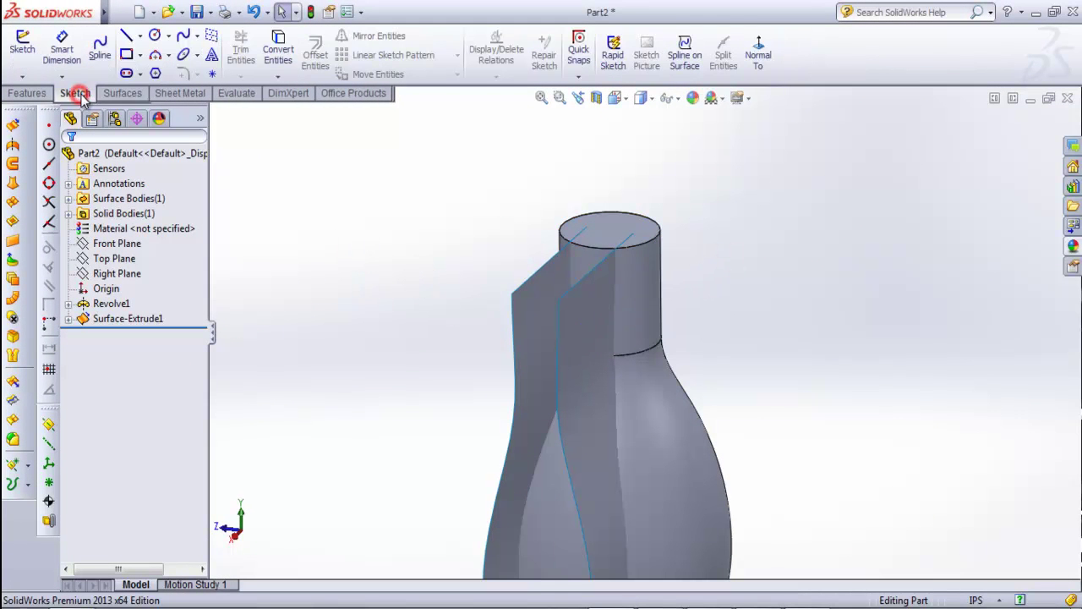
pyautogui.click(291, 157)
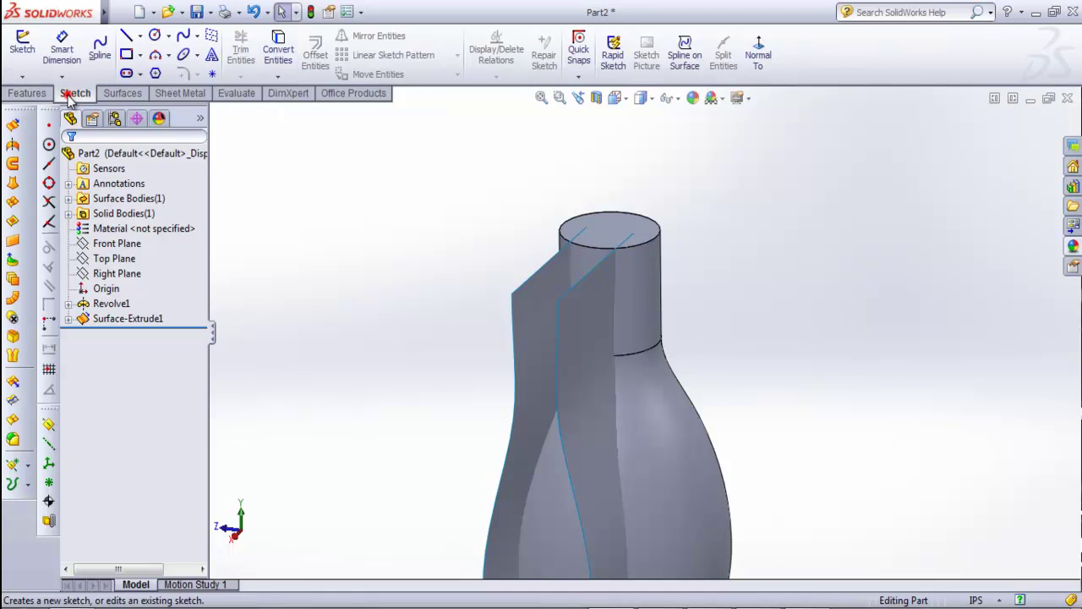
pyautogui.click(299, 158)
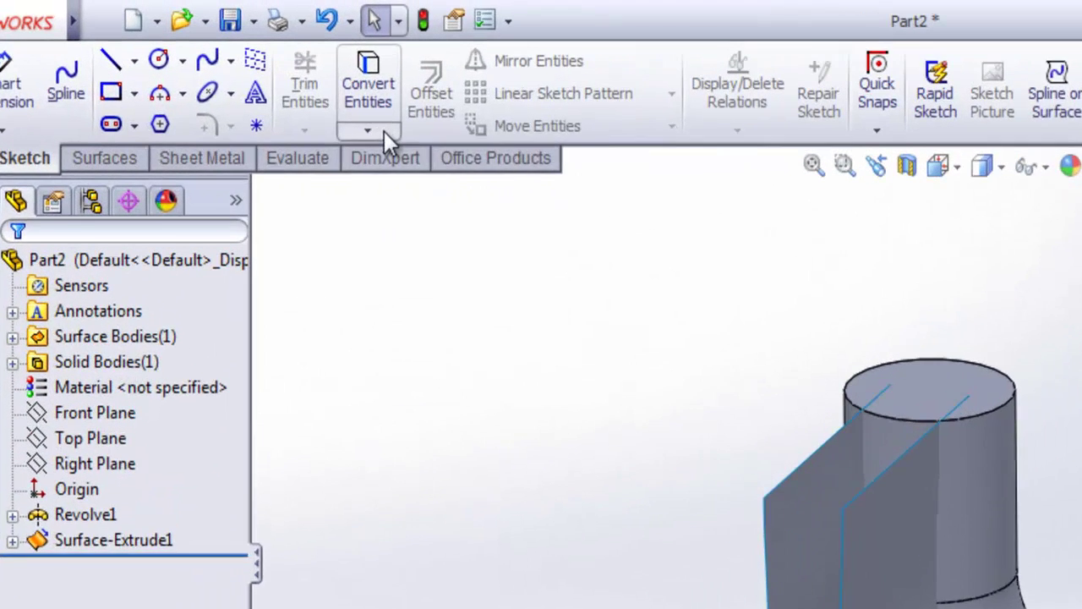
pyautogui.click(291, 79)
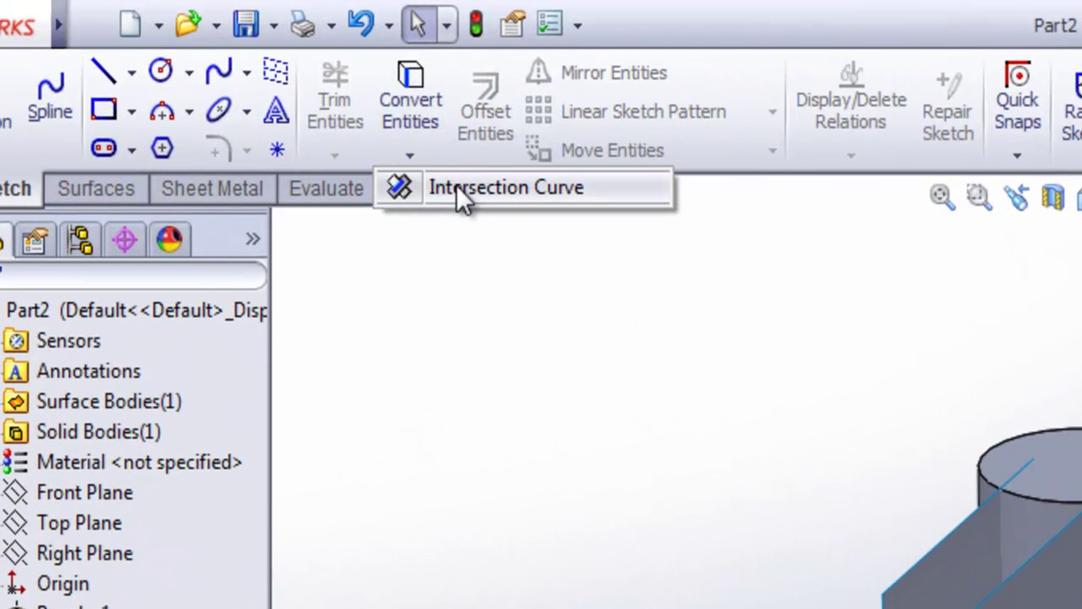
pyautogui.click(449, 189)
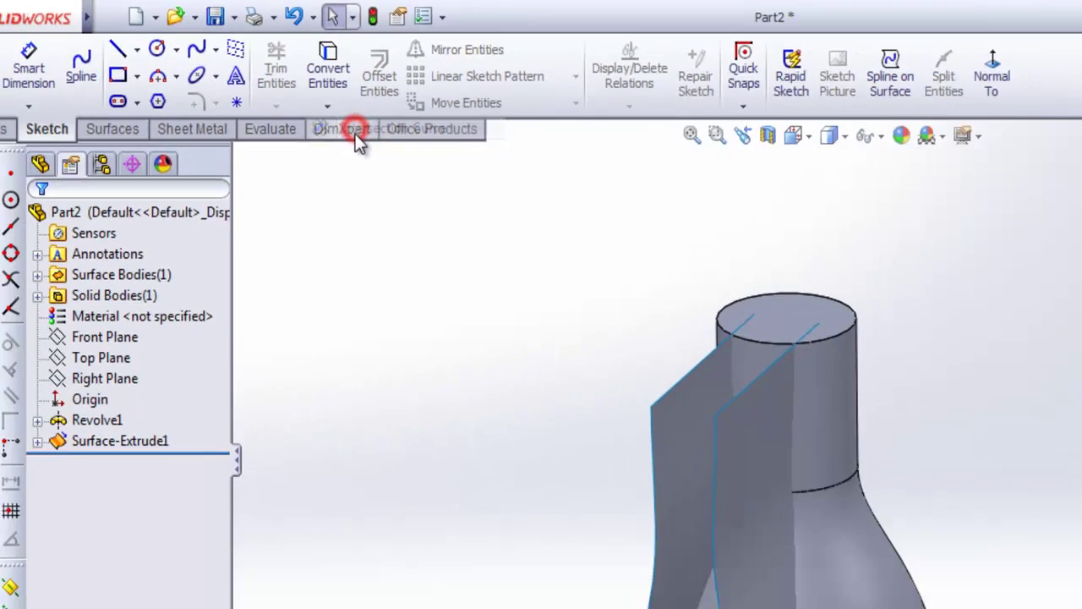
pyautogui.scroll(3, 392, 266)
pyautogui.scroll(2, 392, 266)
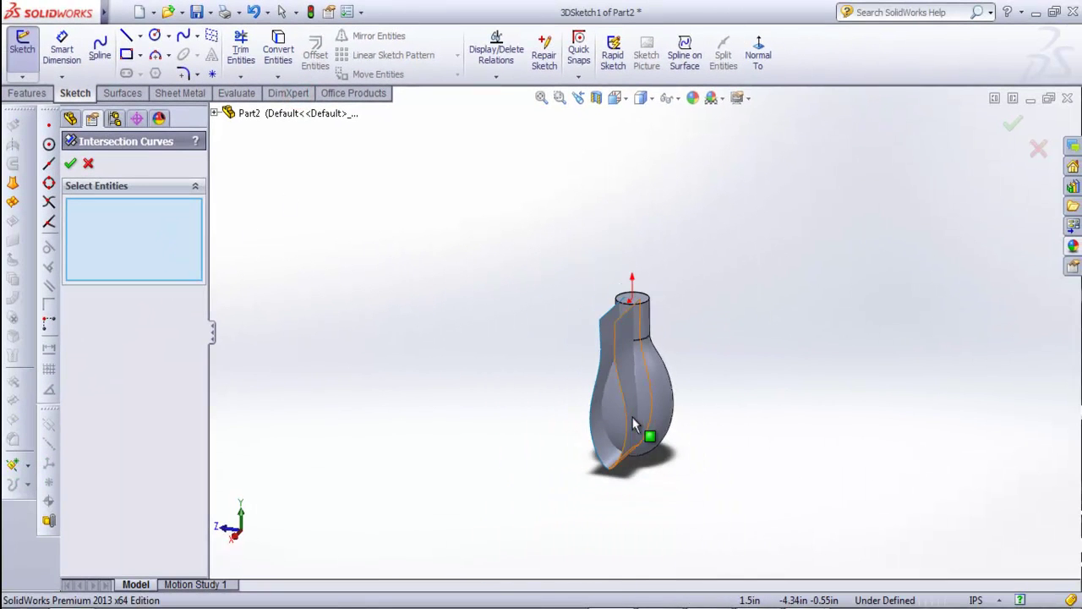
pyautogui.scroll(-4, 645, 419)
# - Intersect the bulb, neck and extruded surface faces, producing curves in 3DSketch1
pyautogui.click(688, 290)
pyautogui.click(662, 181)
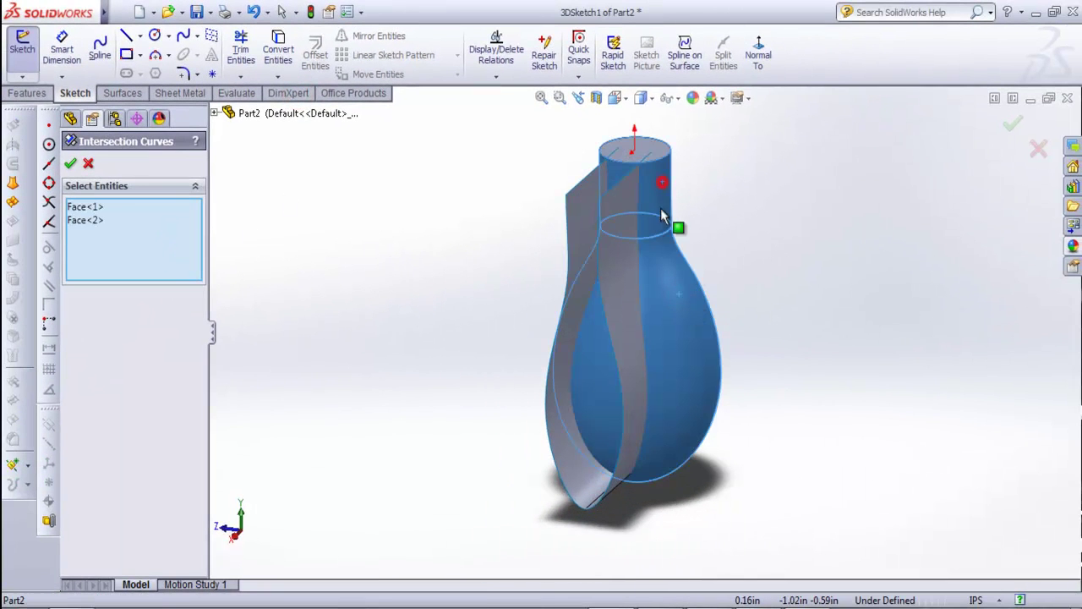
pyautogui.click(627, 267)
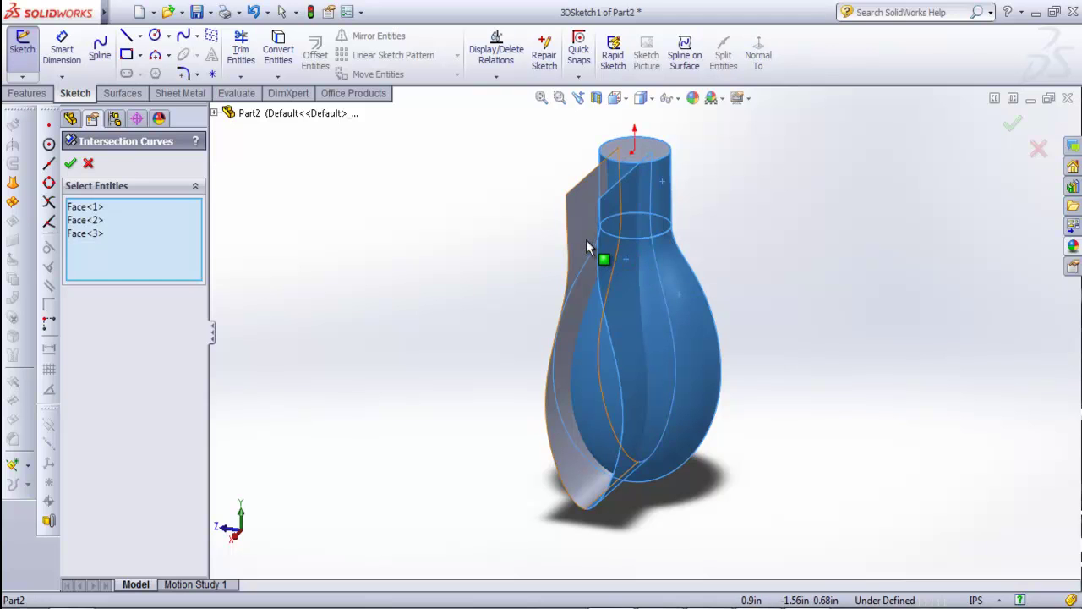
pyautogui.click(589, 245)
pyautogui.moveTo(591, 279); pyautogui.dragTo(654, 299, button='middle')
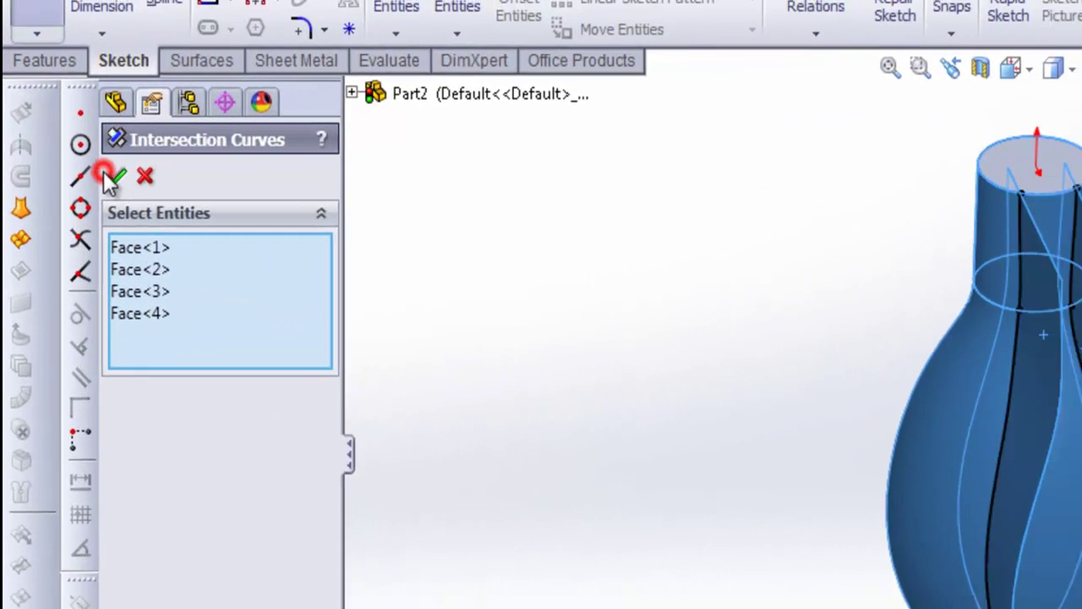
pyautogui.click(114, 175)
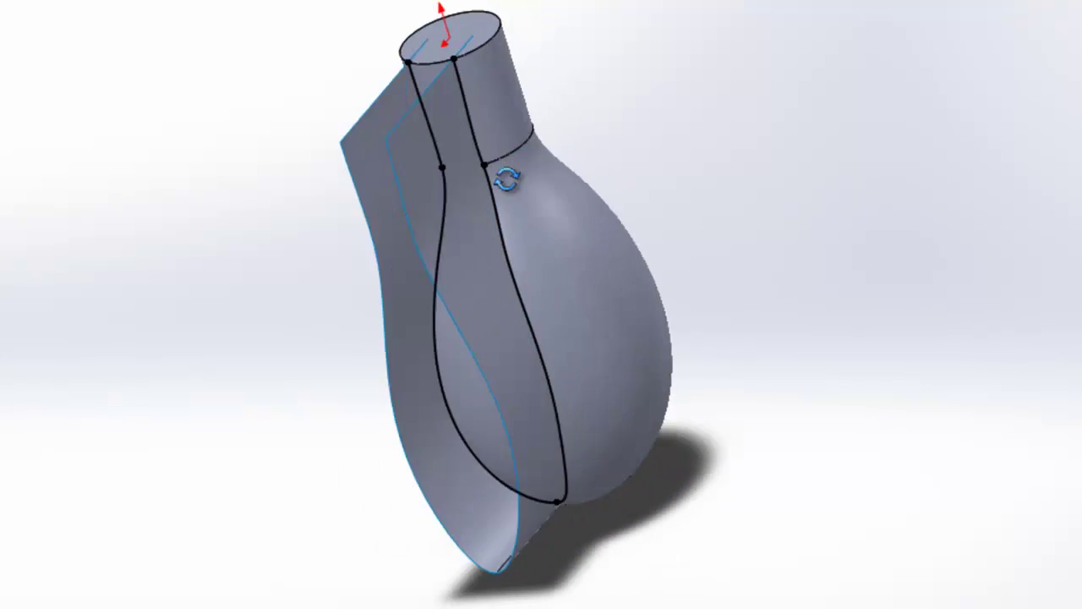
pyautogui.moveTo(559, 460); pyautogui.dragTo(504, 461, button='middle')
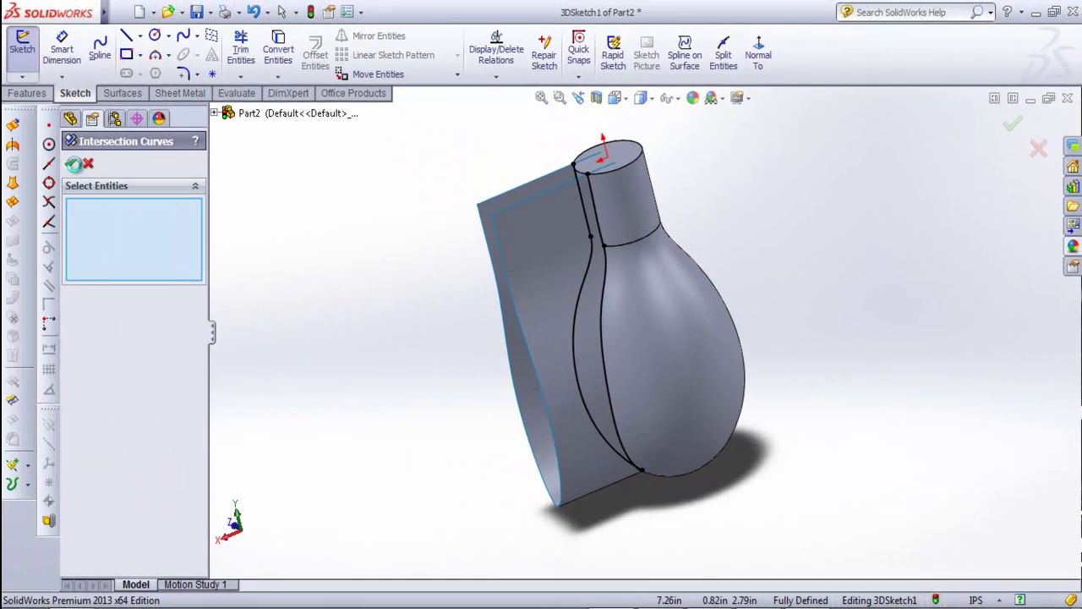
pyautogui.click(73, 164)
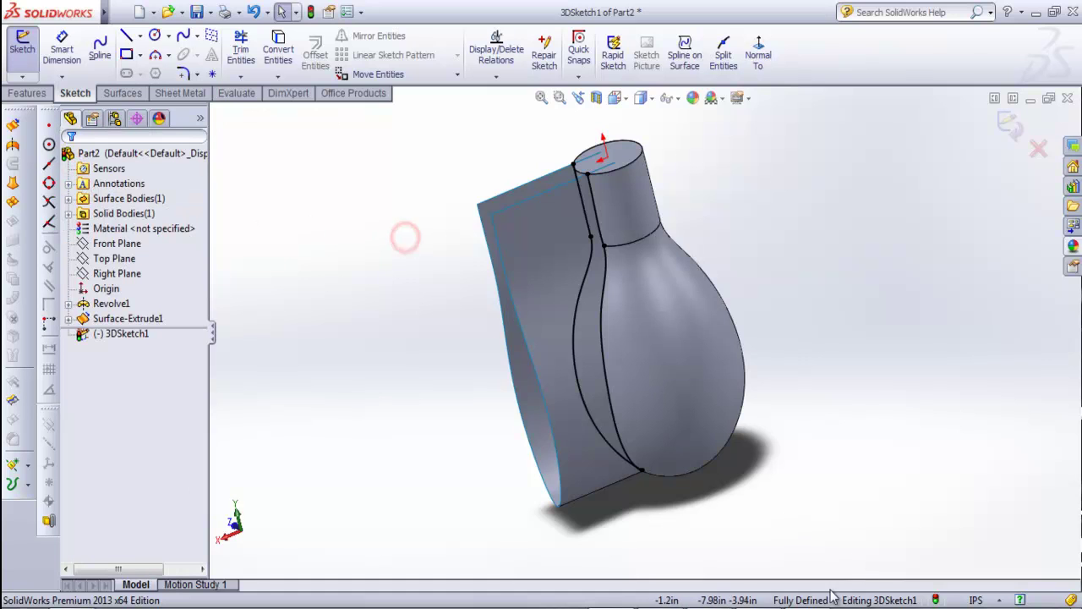
pyautogui.hotkey('alt', 'Tab')
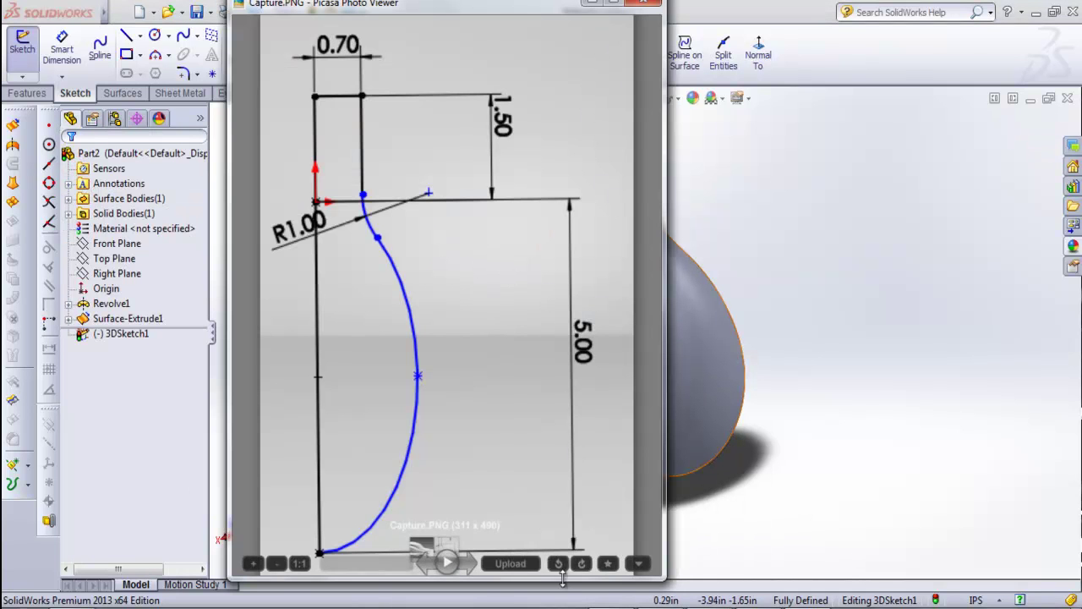
pyautogui.click(647, 2)
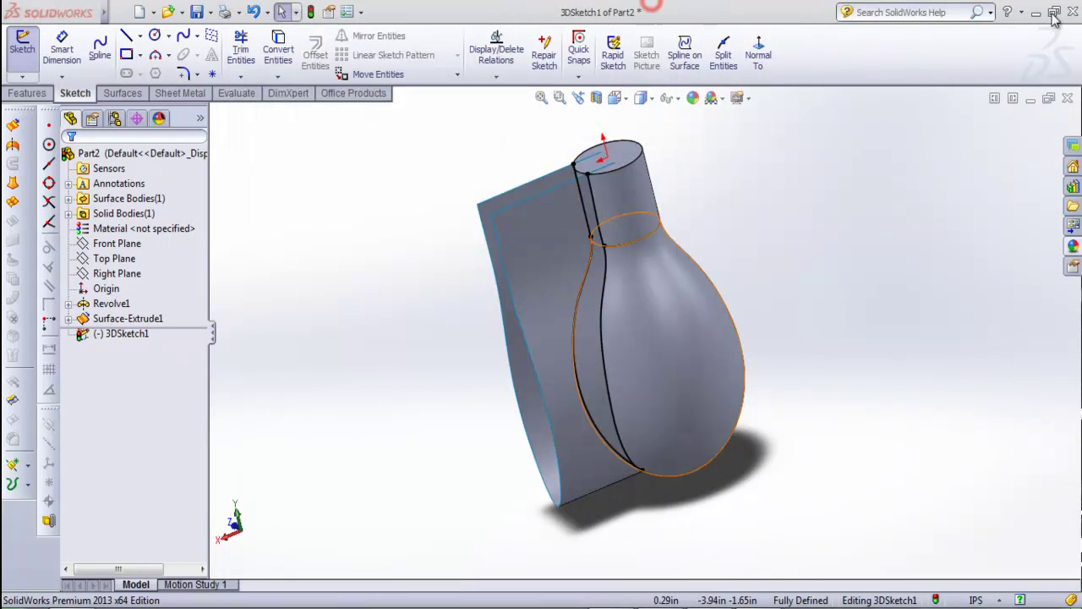
pyautogui.click(1037, 13)
pyautogui.doubleClick(311, 47)
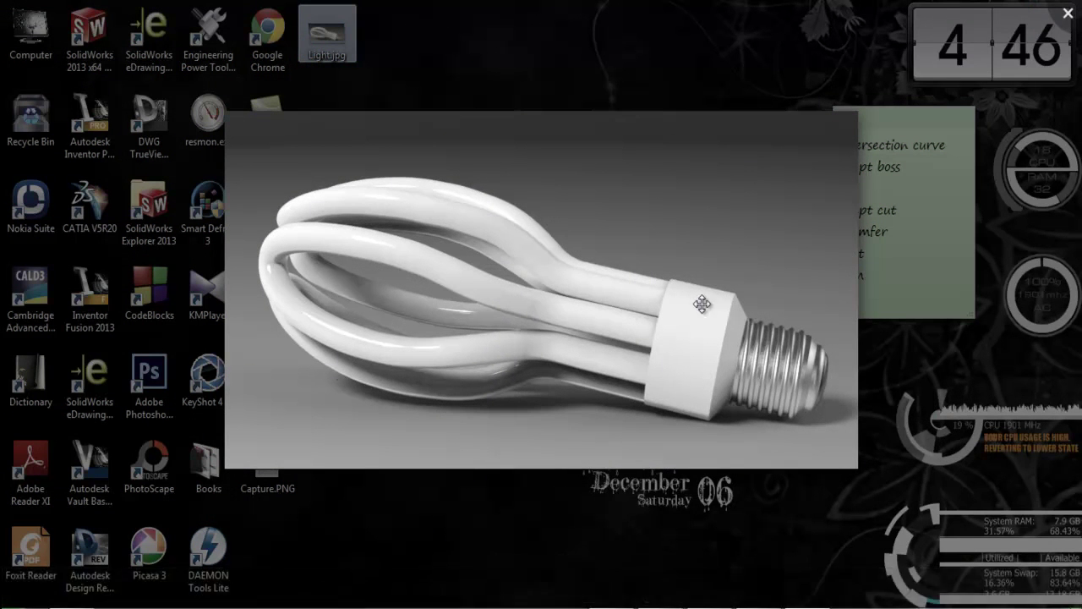
pyautogui.click(945, 101)
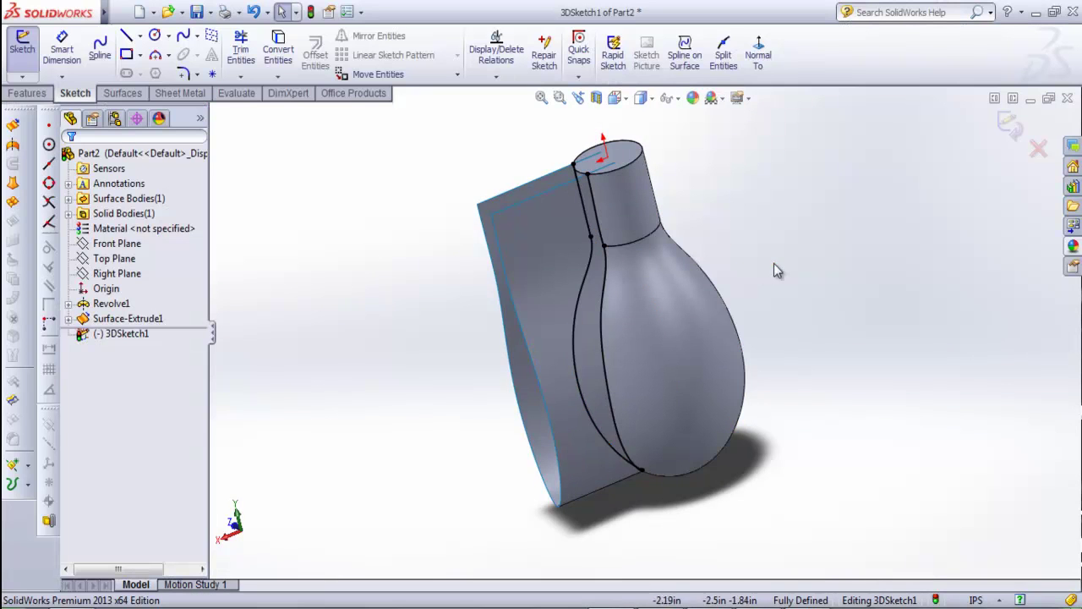
pyautogui.moveTo(774, 263)
pyautogui.mouseDown(button='middle')
pyautogui.moveTo(774, 292)
pyautogui.moveTo(406, 244)
pyautogui.moveTo(620, 225)
pyautogui.mouseUp(button='middle')
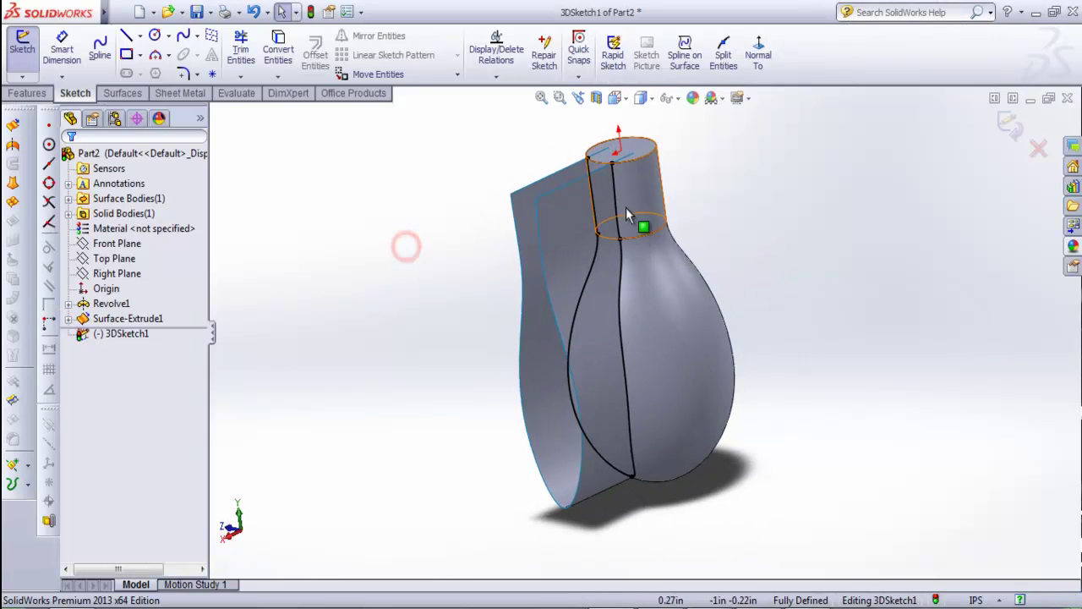
# - Clear the selection and exit the 3D sketch
pyautogui.rightClick(682, 290)
pyautogui.click(421, 300)
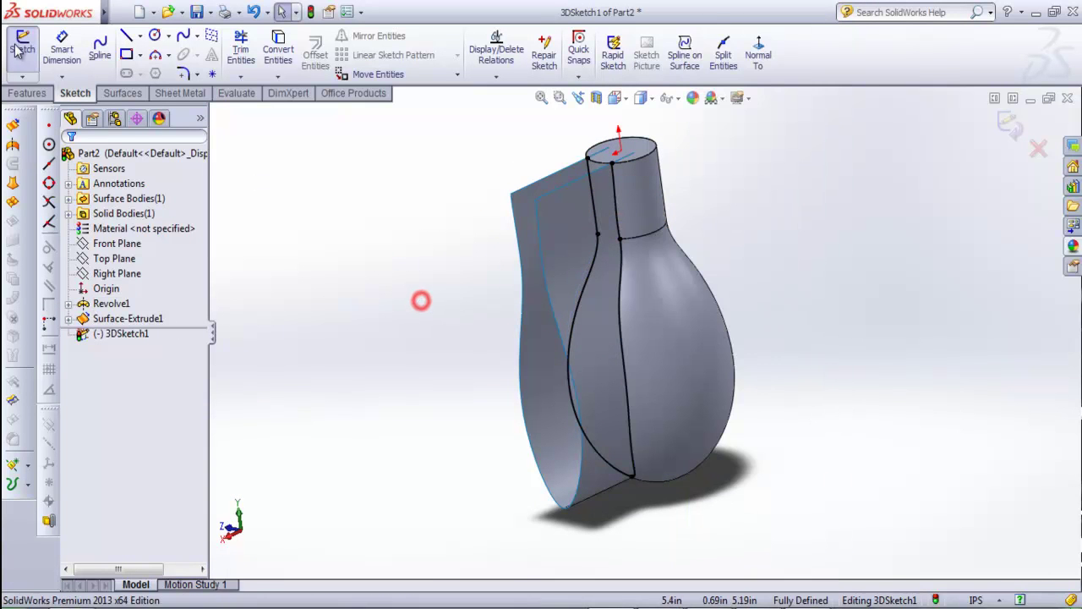
pyautogui.click(23, 46)
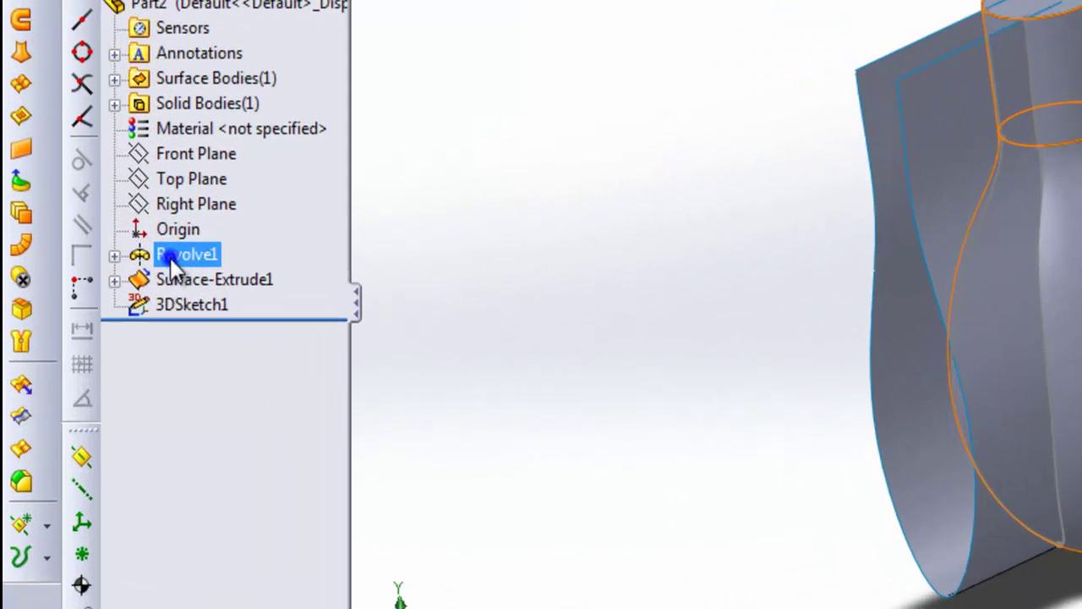
# - Hide the Revolve1 bulb body and the Surface-Extrude1 body
pyautogui.rightClick(101, 303)
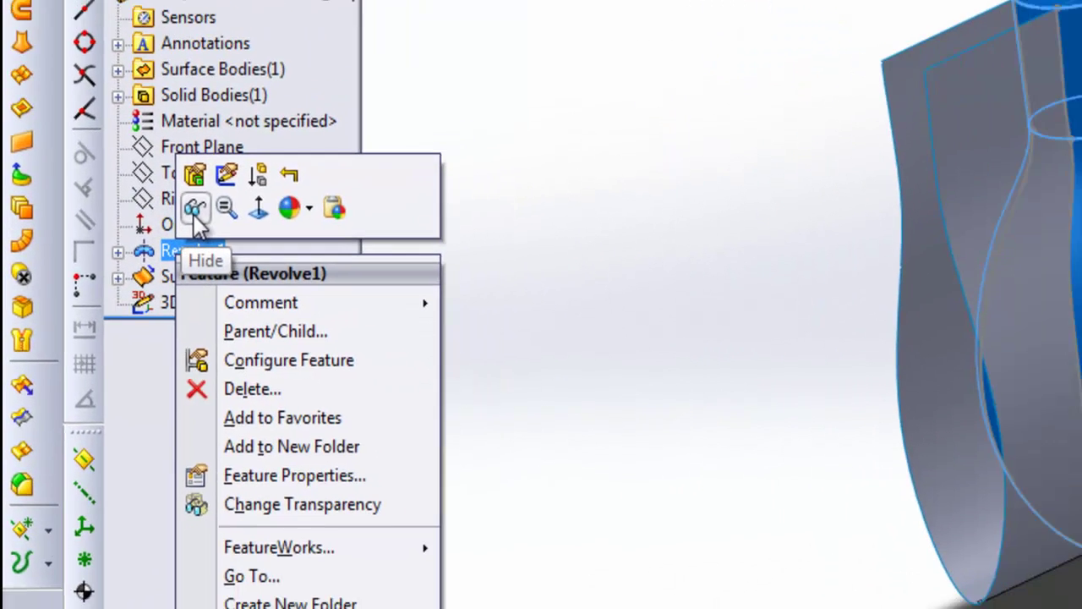
pyautogui.click(227, 190)
pyautogui.rightClick(549, 213)
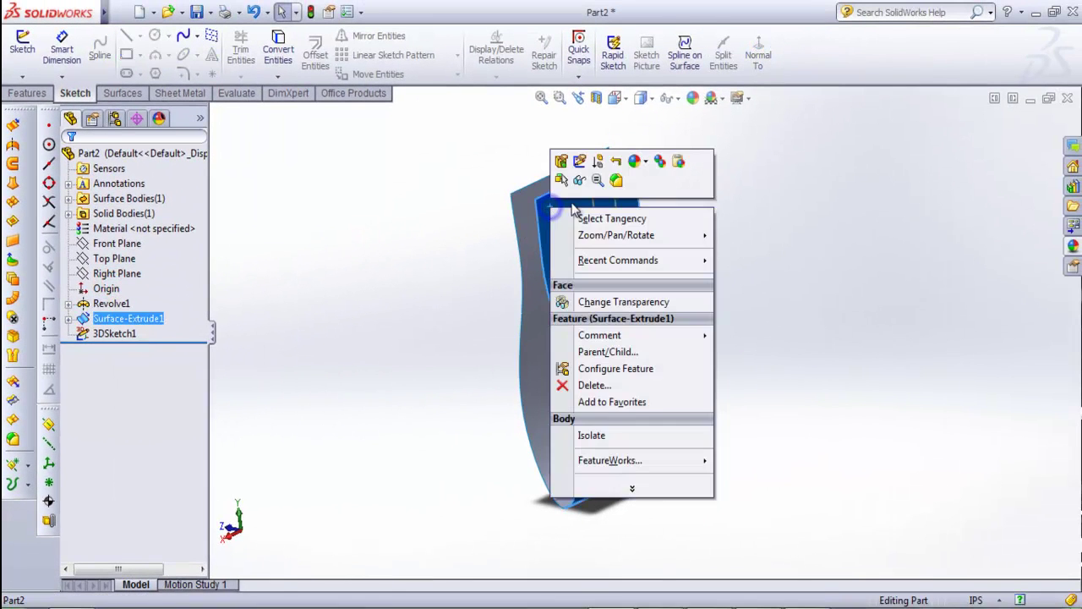
pyautogui.click(579, 182)
pyautogui.click(432, 225)
# - Orbit and zoom around the two intersection curves and select the right-hand one
pyautogui.moveTo(637, 149); pyautogui.dragTo(649, 188, button='middle')
pyautogui.moveTo(640, 235); pyautogui.dragTo(644, 348, button='middle')
pyautogui.moveTo(652, 233); pyautogui.dragTo(633, 220, button='middle')
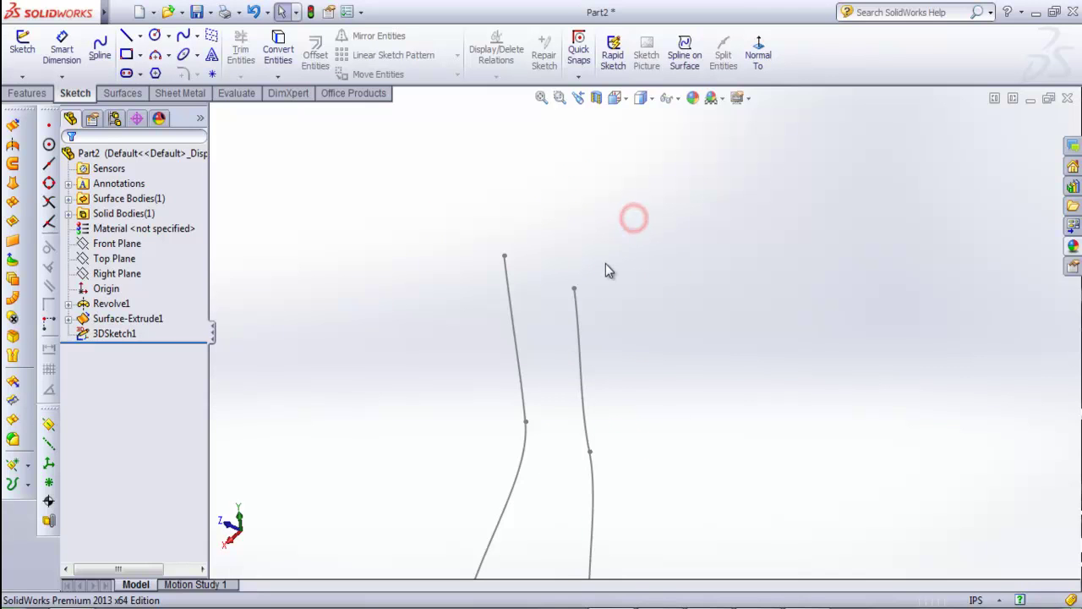
pyautogui.moveTo(606, 265); pyautogui.dragTo(605, 292, button='middle')
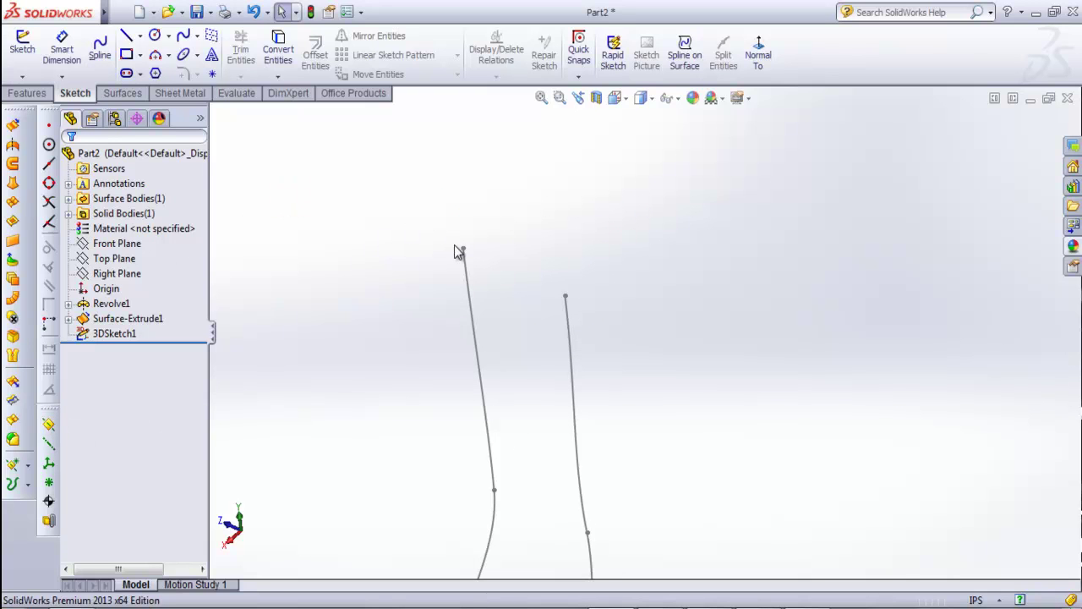
pyautogui.moveTo(577, 329); pyautogui.dragTo(573, 282, button='middle')
pyautogui.click(569, 279)
# - Create Plane1 at the right curve's top endpoint, perpendicular to that curve
pyautogui.click(663, 280)
pyautogui.click(50, 426)
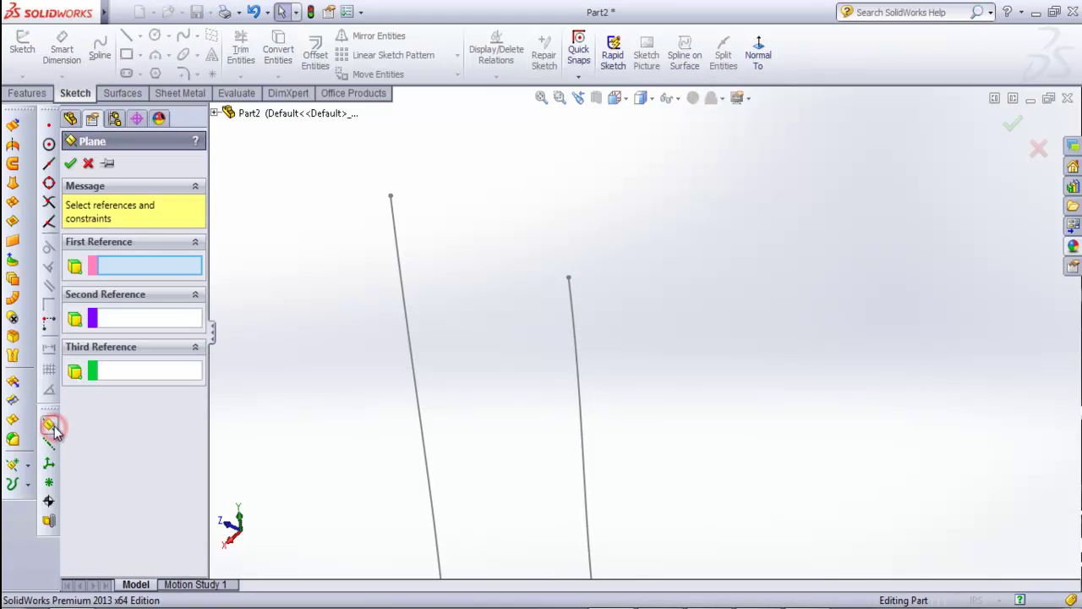
pyautogui.click(567, 279)
pyautogui.click(570, 296)
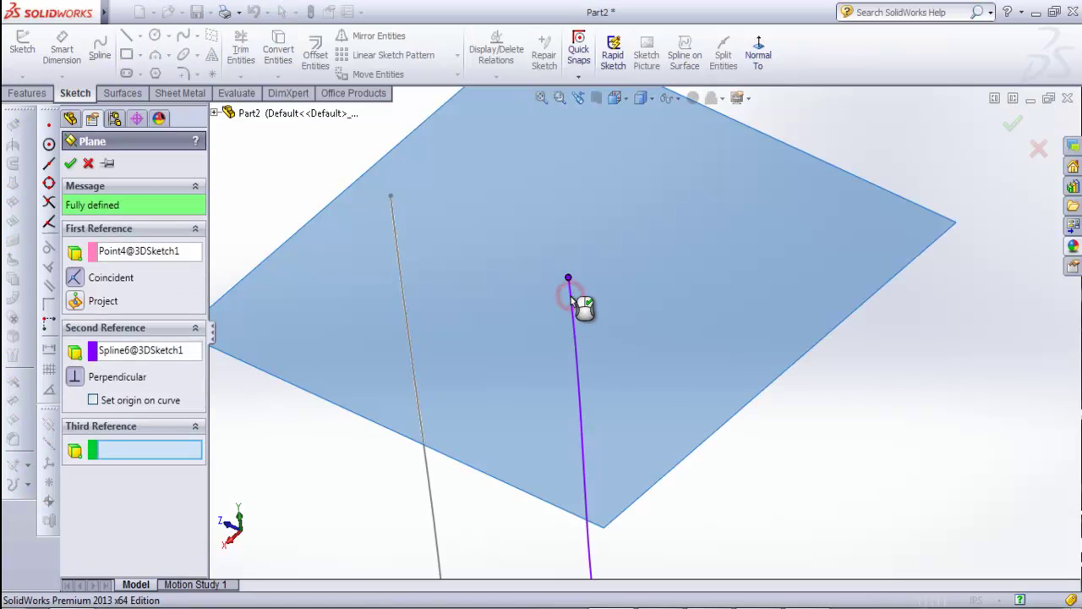
pyautogui.rightClick(572, 300)
# - Start a new sketch on Plane1 and view it Normal To
pyautogui.moveTo(611, 362)
pyautogui.mouseDown(button='middle')
pyautogui.moveTo(587, 256)
pyautogui.moveTo(589, 362)
pyautogui.moveTo(614, 225)
pyautogui.moveTo(621, 381)
pyautogui.mouseUp(button='middle')
pyautogui.scroll(4, 589, 362)
pyautogui.click(457, 240)
pyautogui.click(662, 324)
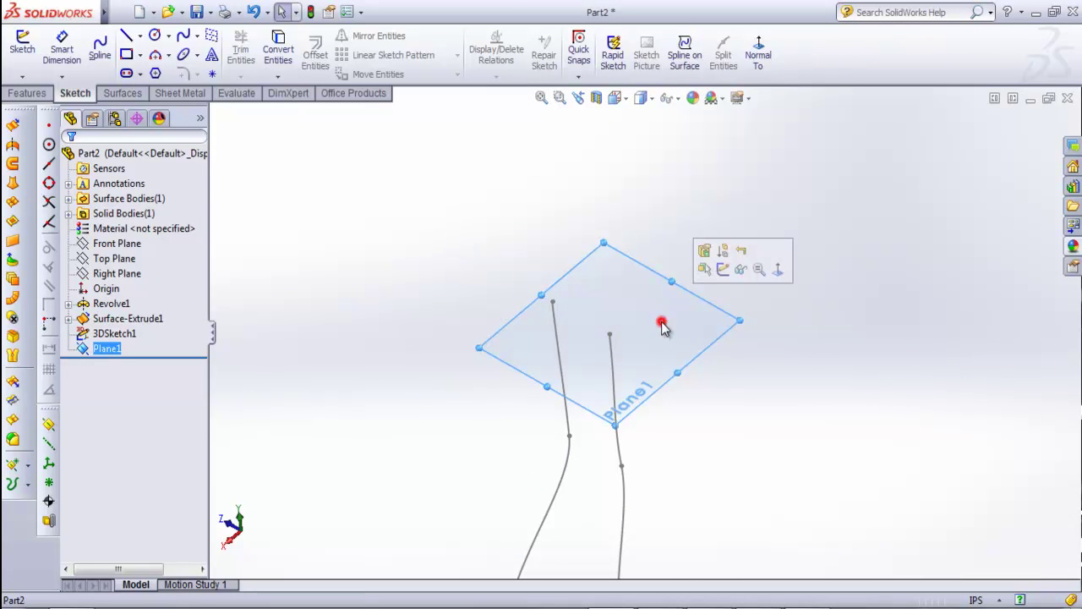
pyautogui.click(723, 268)
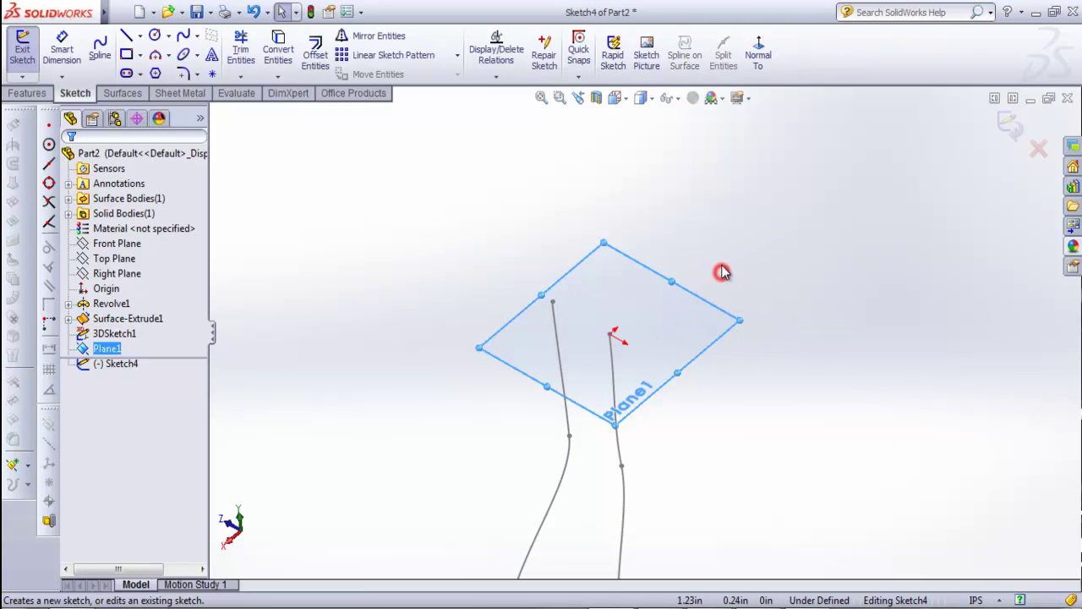
pyautogui.click(758, 59)
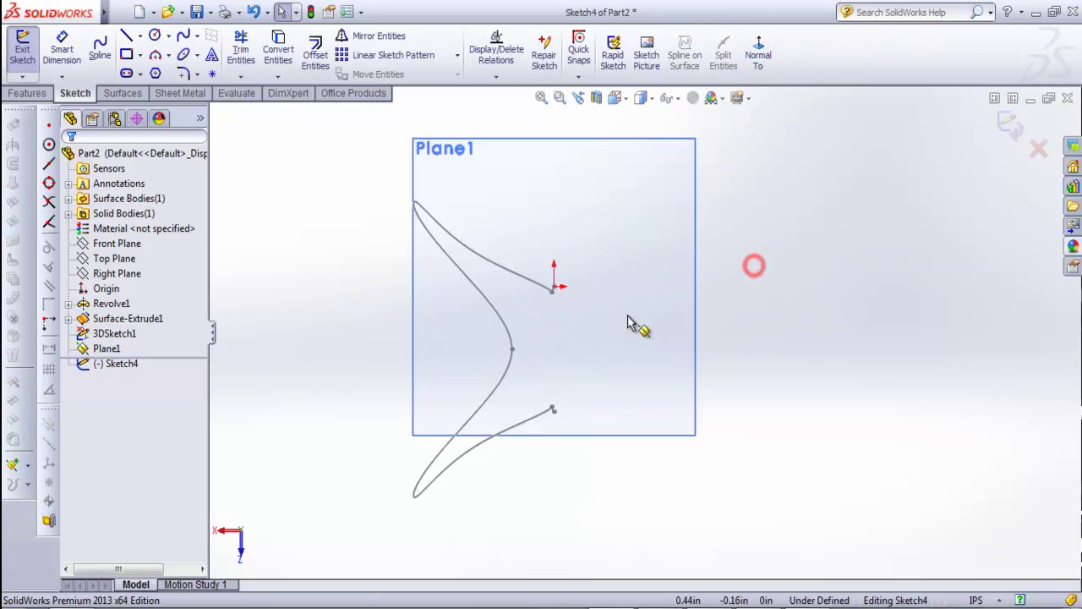
pyautogui.scroll(-4, 558, 347)
pyautogui.moveTo(493, 339); pyautogui.dragTo(560, 350, button='right')
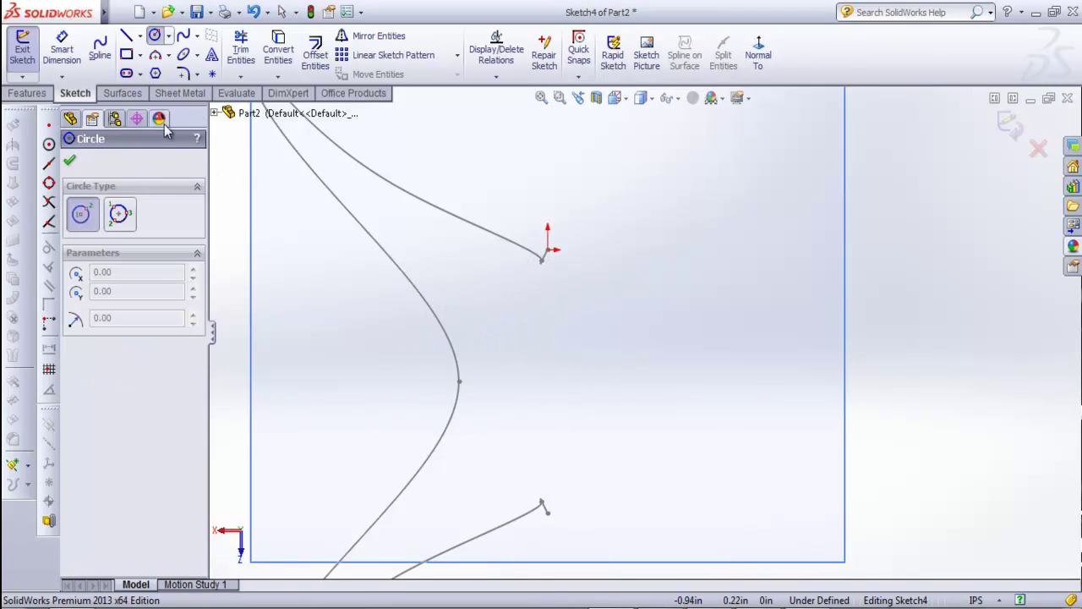
# - Draw a small circle on Plane1 near the curve's endpoint
pyautogui.click(71, 162)
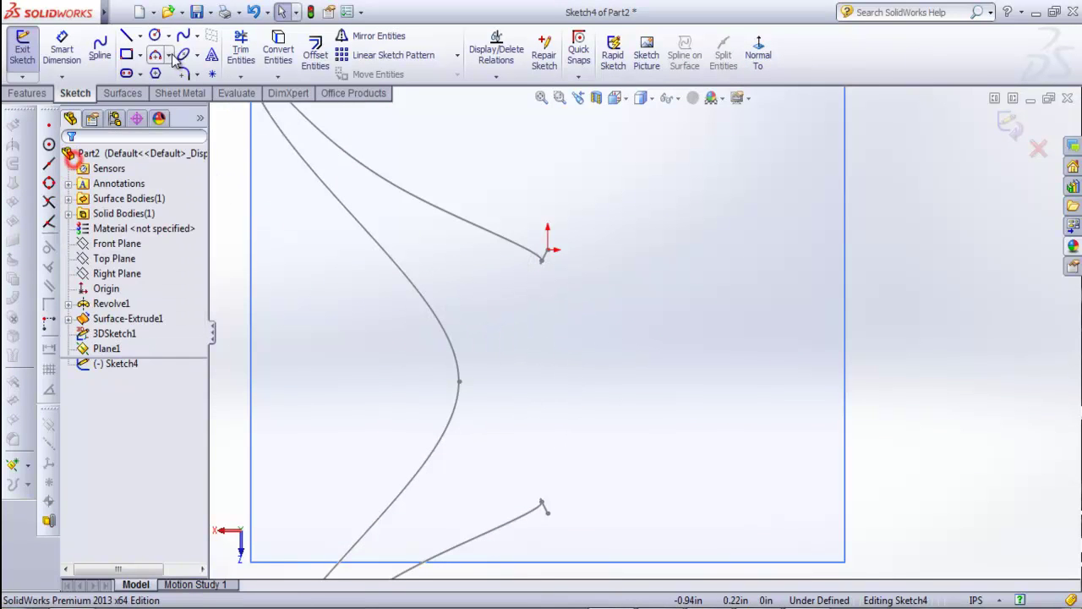
pyautogui.click(157, 38)
pyautogui.scroll(-2, 554, 444)
pyautogui.scroll(-3, 630, 448)
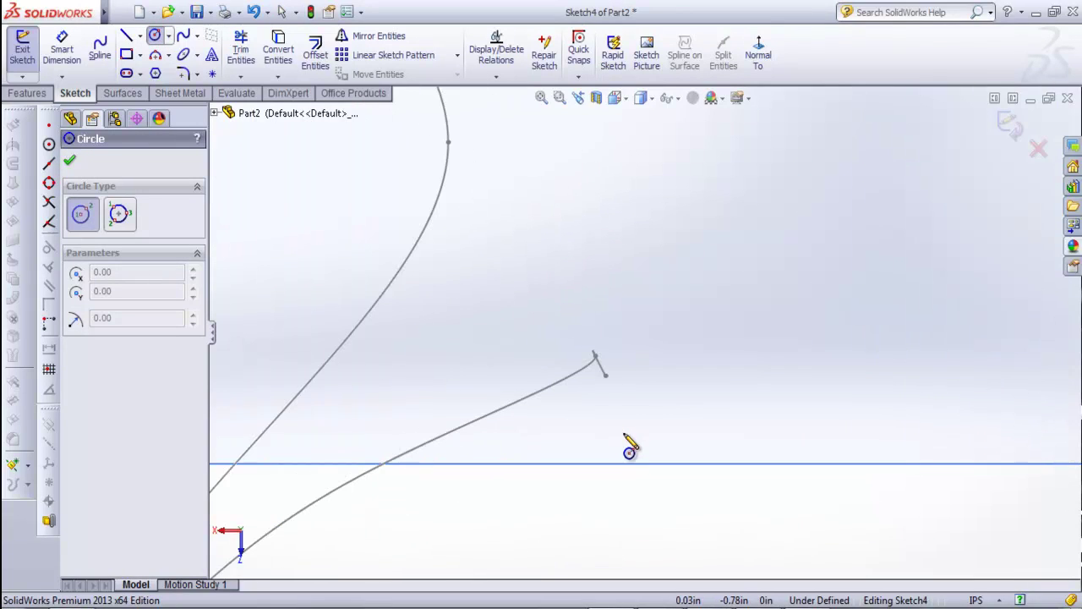
pyautogui.click(605, 375)
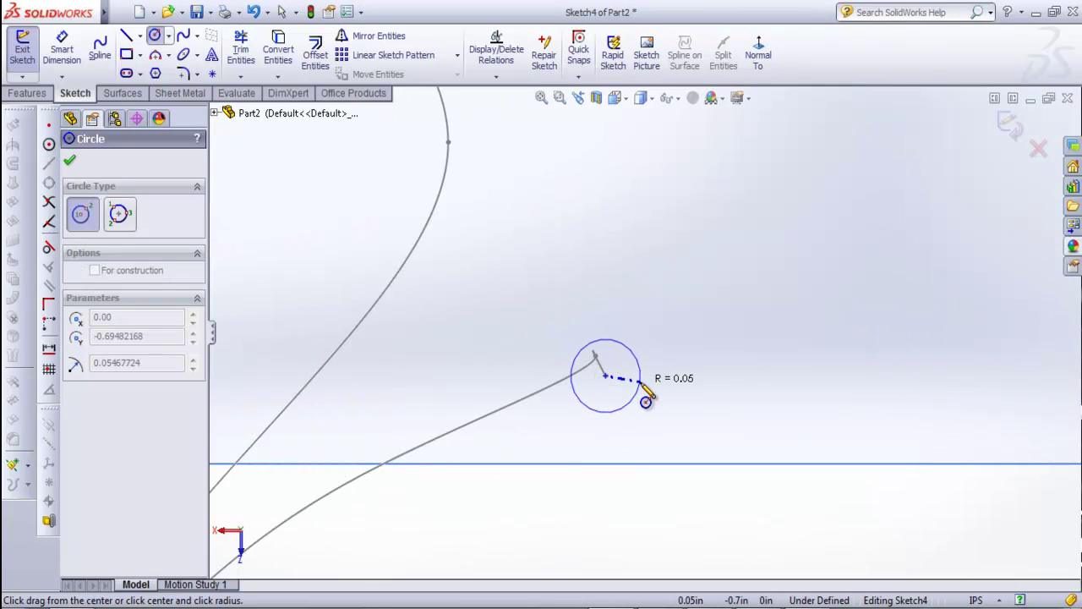
pyautogui.press('Escape')
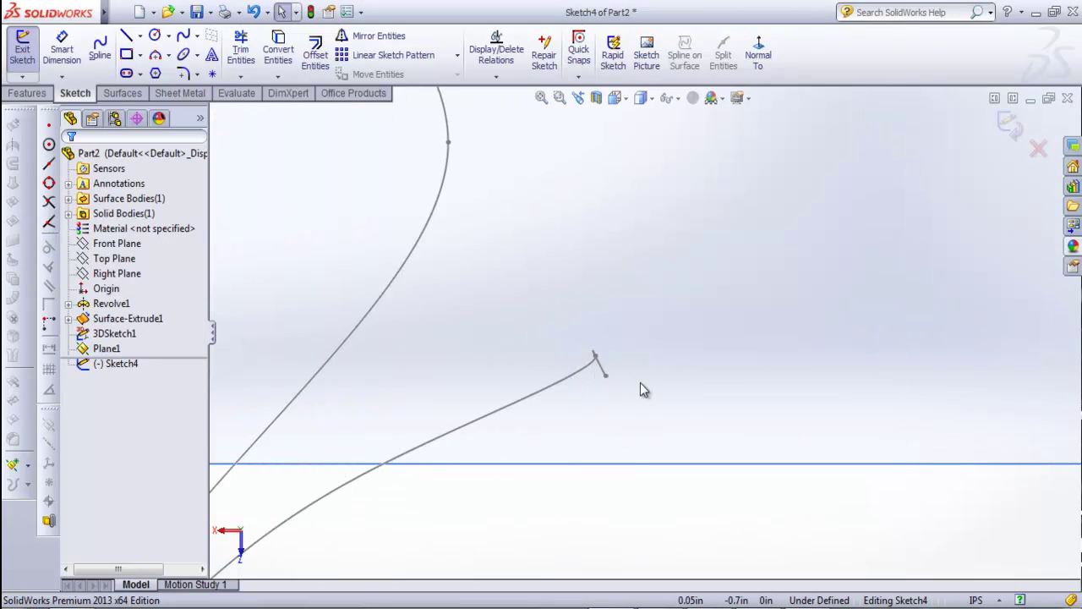
pyautogui.press('Return')
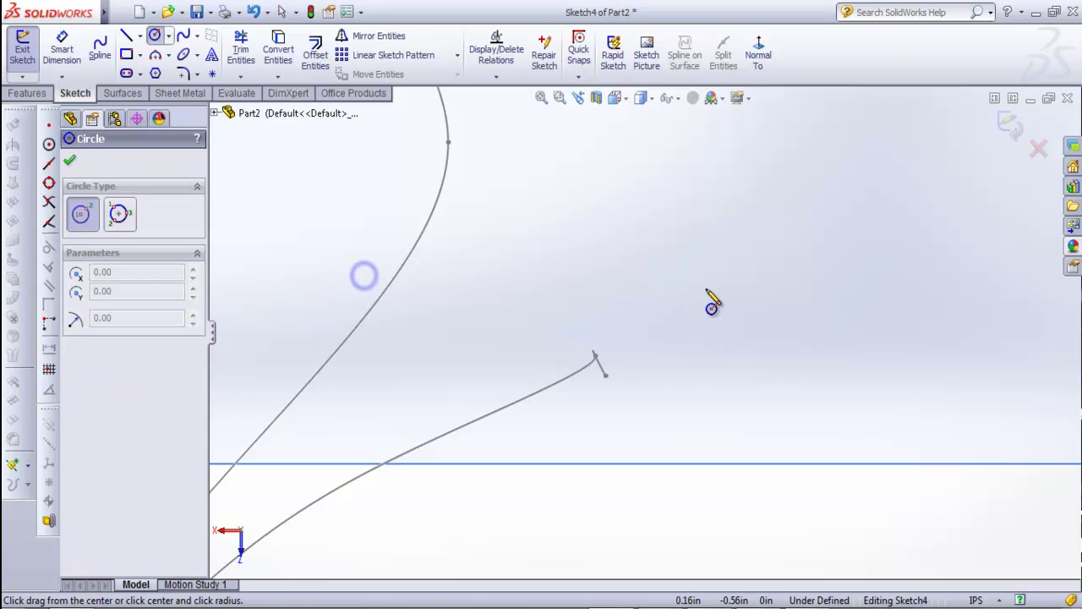
pyautogui.click(737, 265)
pyautogui.click(766, 289)
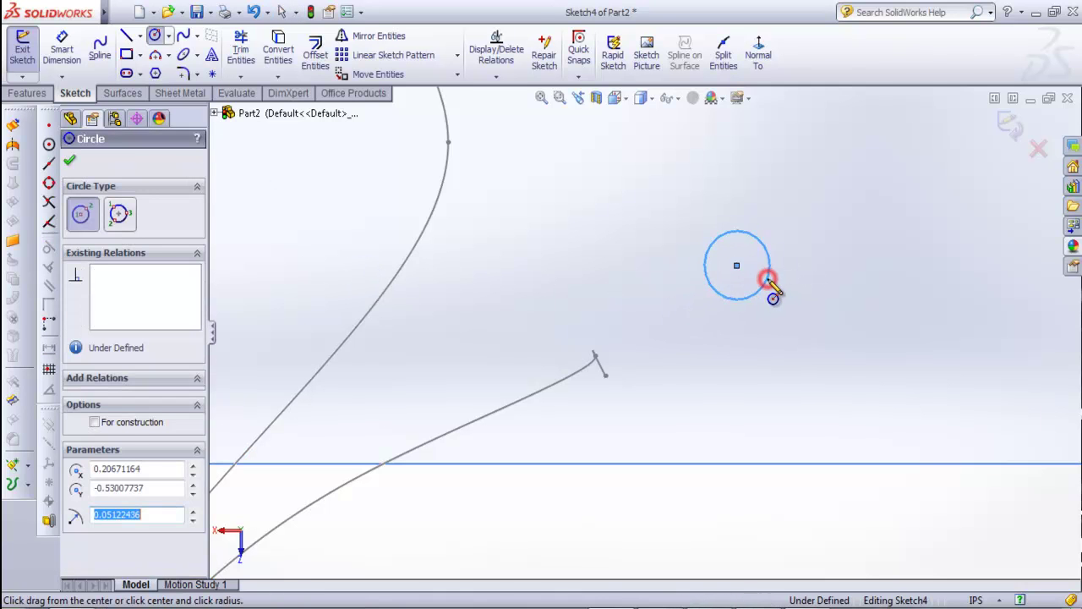
pyautogui.press('z')
# - Dimension the circle's diameter at .3, then change it to .20
pyautogui.scroll(-2, 683, 283)
pyautogui.press('d')
pyautogui.click(695, 331)
pyautogui.click(752, 301)
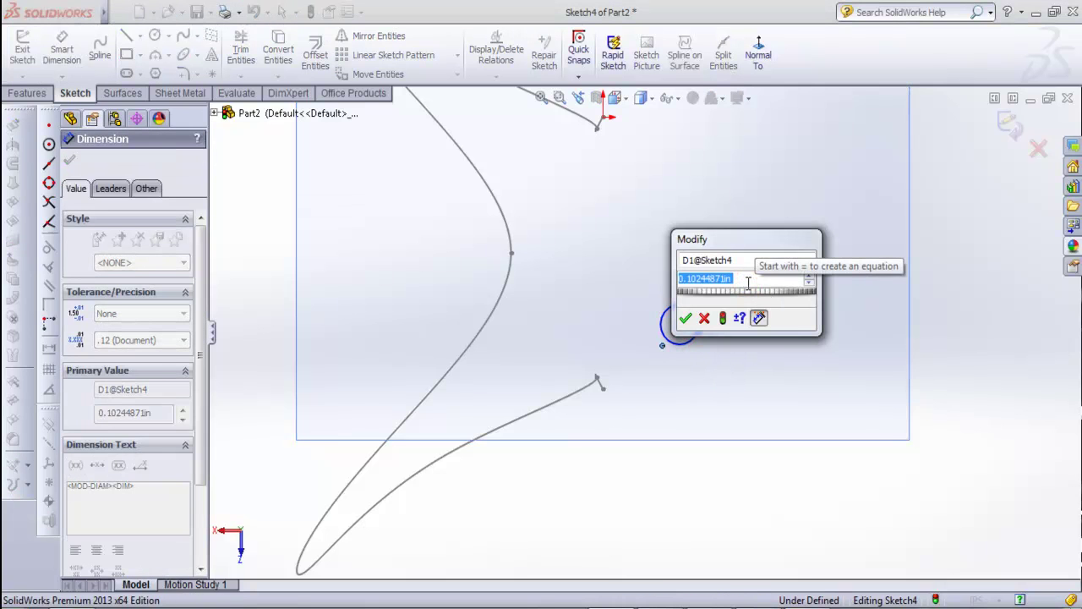
pyautogui.write('.3')
pyautogui.press('Return')
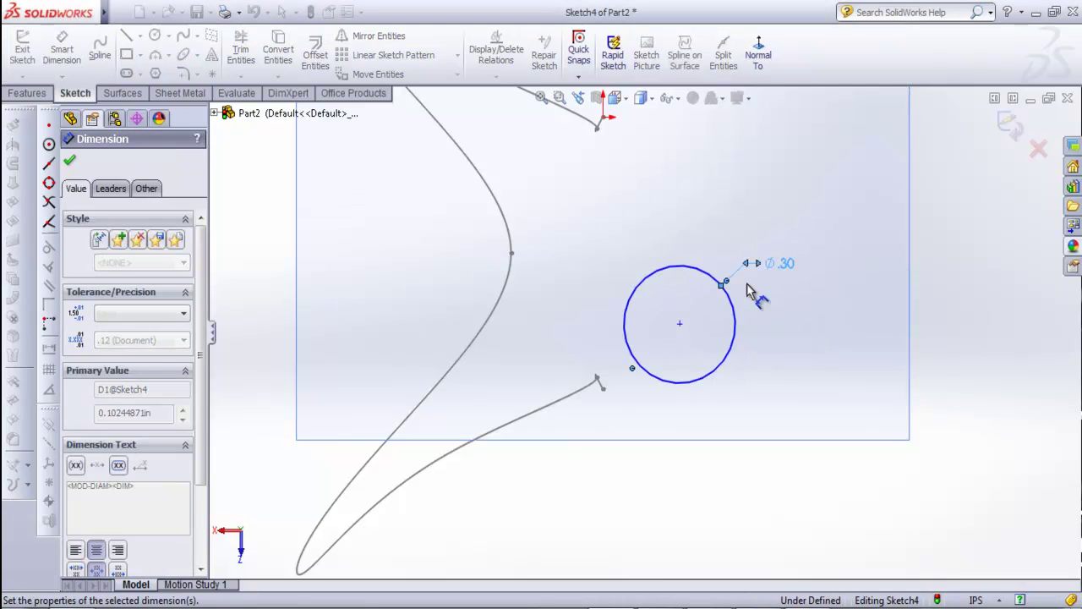
pyautogui.doubleClick(780, 264)
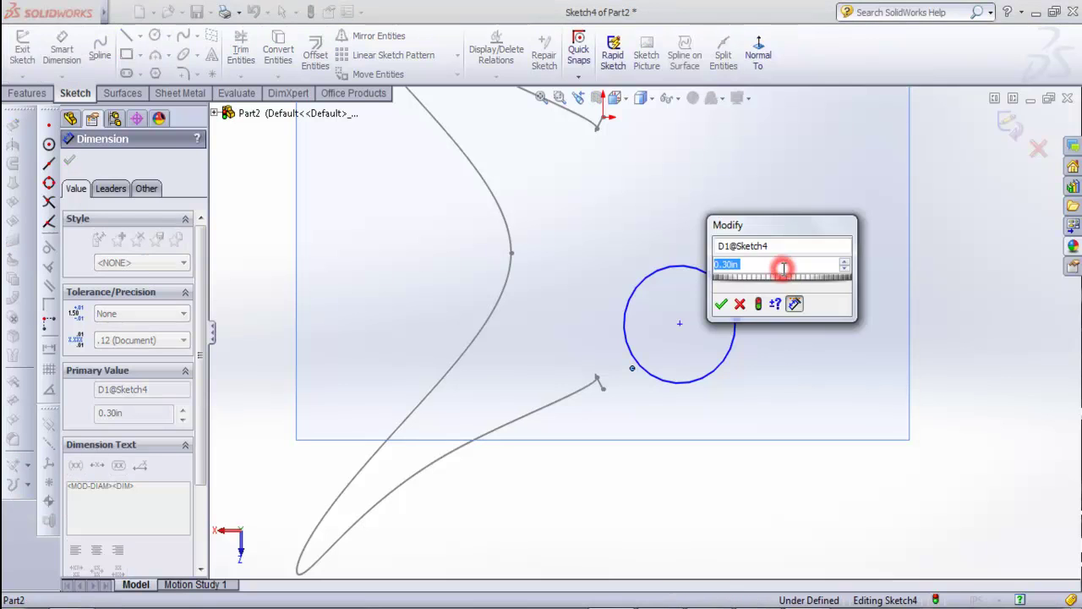
pyautogui.write('.2')
pyautogui.press('Return')
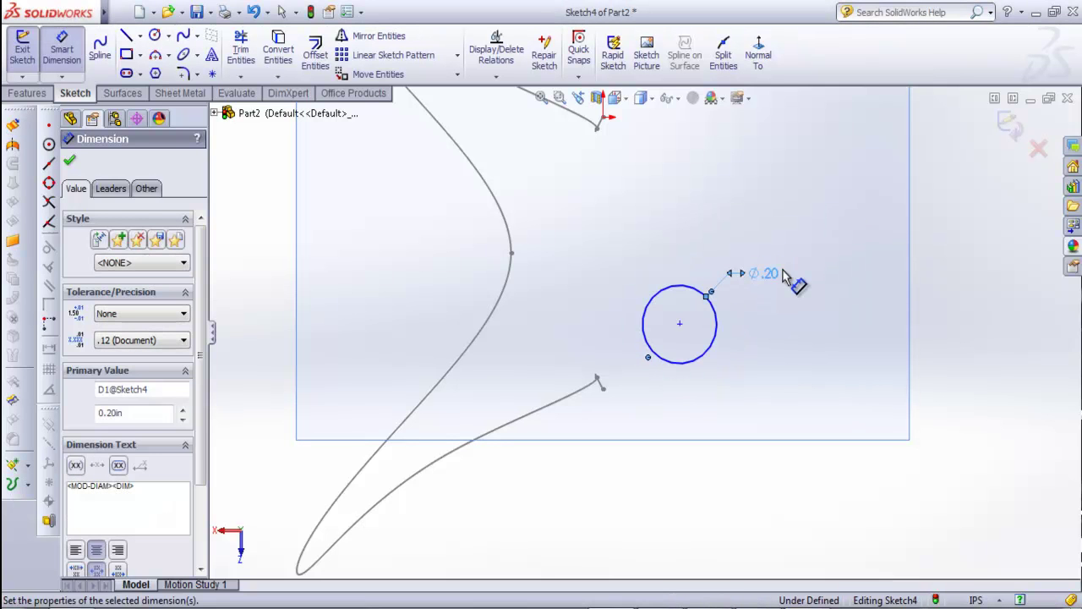
# - Close the dimension tool and orbit to inspect the circle against the path curve
pyautogui.click(70, 162)
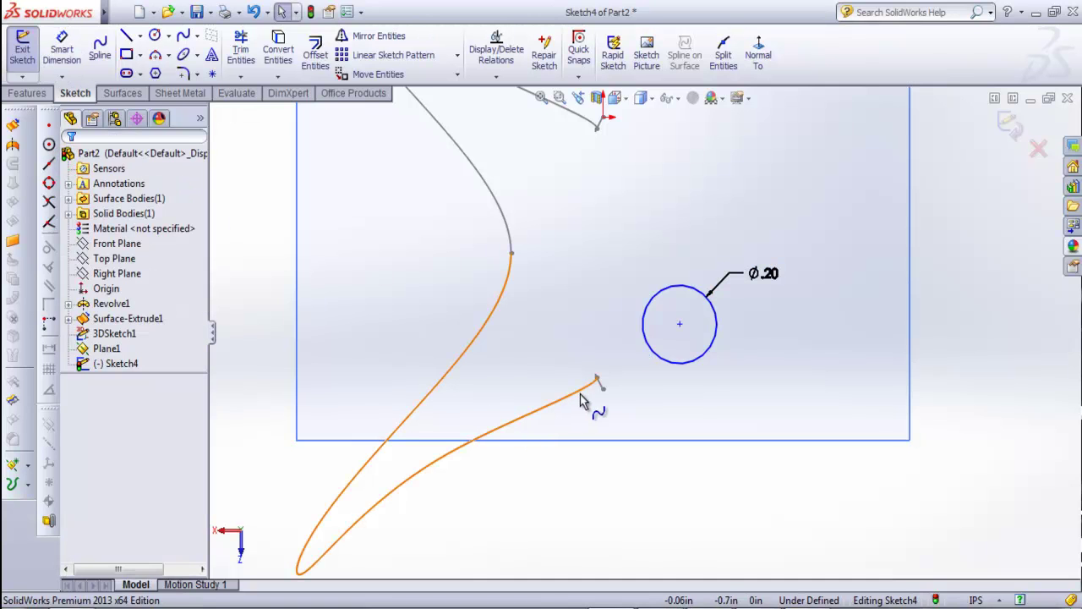
pyautogui.scroll(1, 612, 400)
pyautogui.scroll(2, 625, 407)
pyautogui.moveTo(631, 412)
pyautogui.mouseDown(button='middle')
pyautogui.moveTo(636, 377)
pyautogui.moveTo(647, 406)
pyautogui.mouseUp(button='middle')
pyautogui.scroll(2, 592, 437)
pyautogui.moveTo(591, 437)
pyautogui.mouseDown(button='middle')
pyautogui.moveTo(592, 375)
pyautogui.moveTo(640, 342)
pyautogui.moveTo(638, 366)
pyautogui.moveTo(527, 446)
pyautogui.mouseUp(button='middle')
# - Pierce the circle's centre onto the path curve, fully defining Sketch4
pyautogui.hotkey('ctrl', '8')
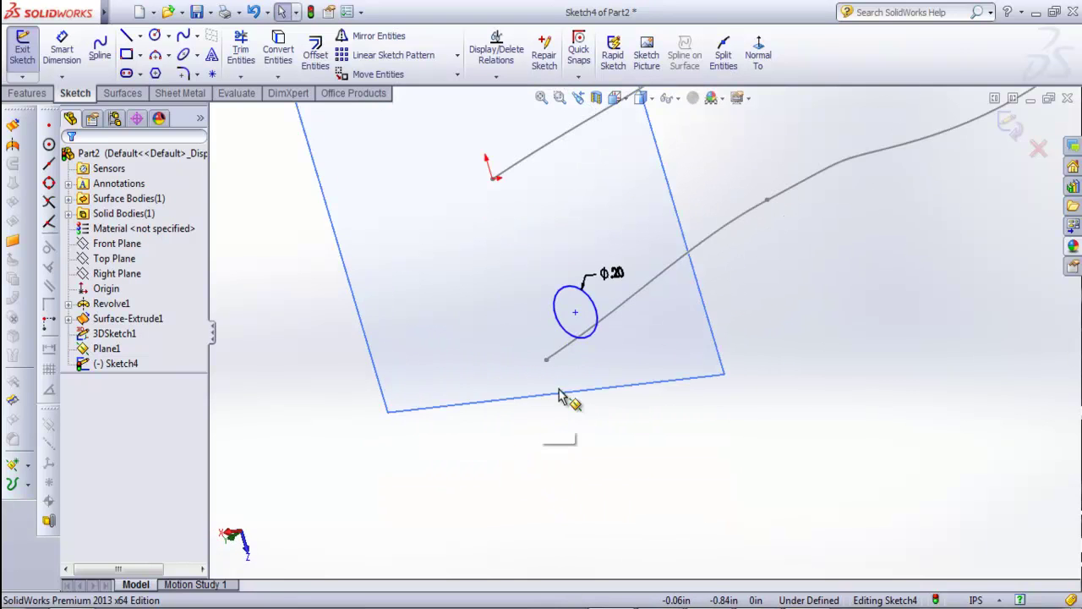
pyautogui.click(561, 299)
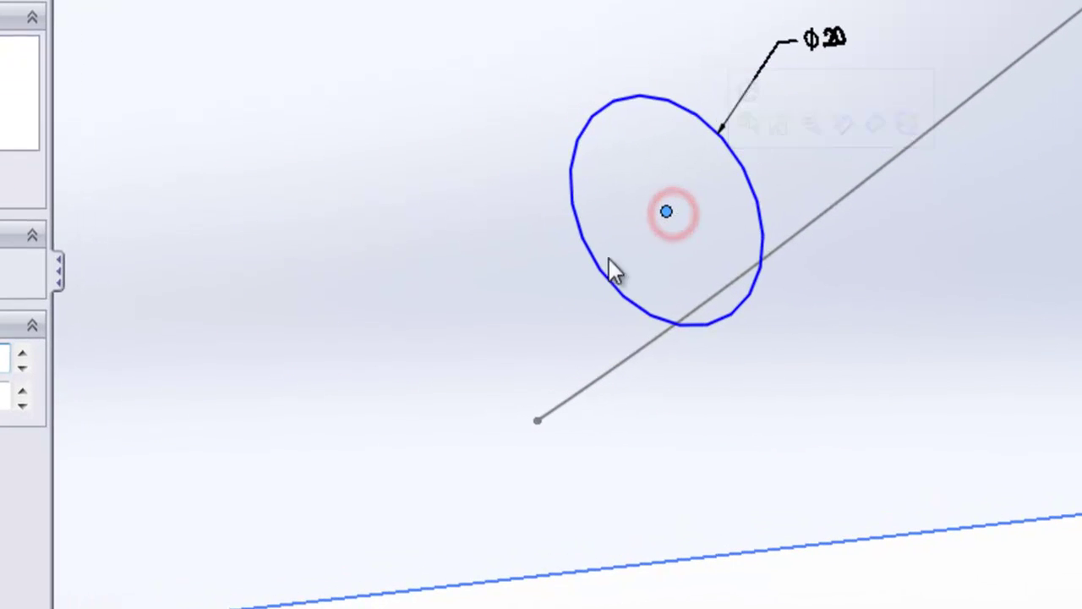
pyautogui.click(788, 245)
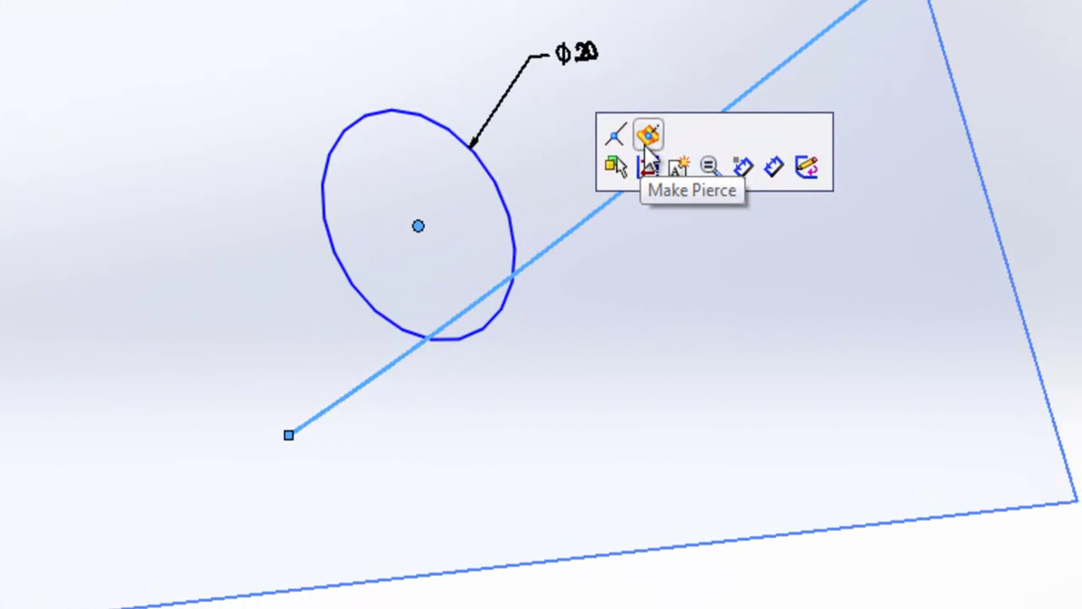
pyautogui.click(648, 137)
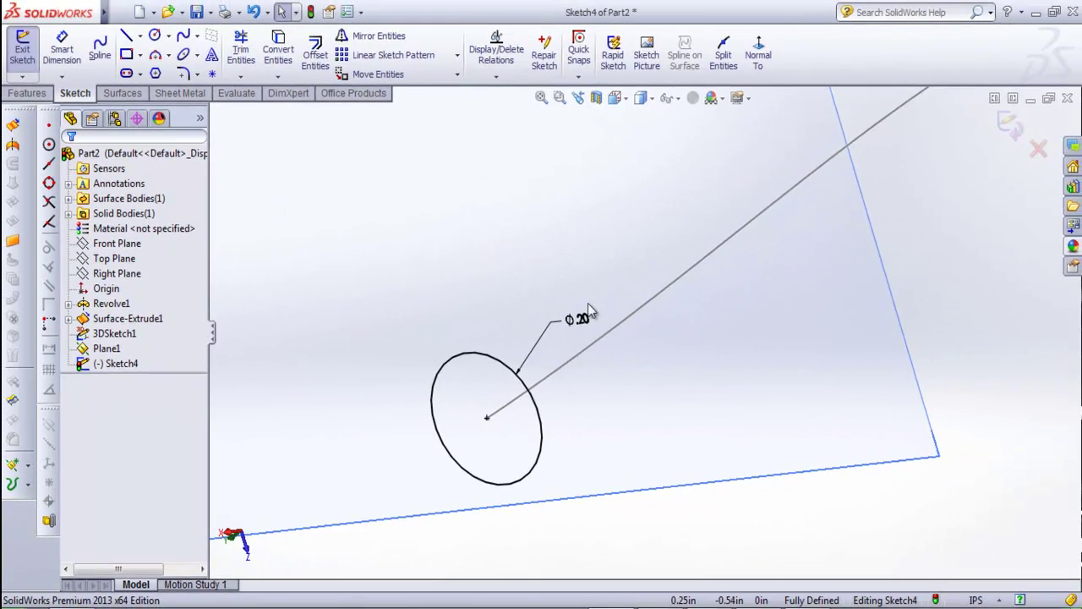
pyautogui.scroll(5, 676, 271)
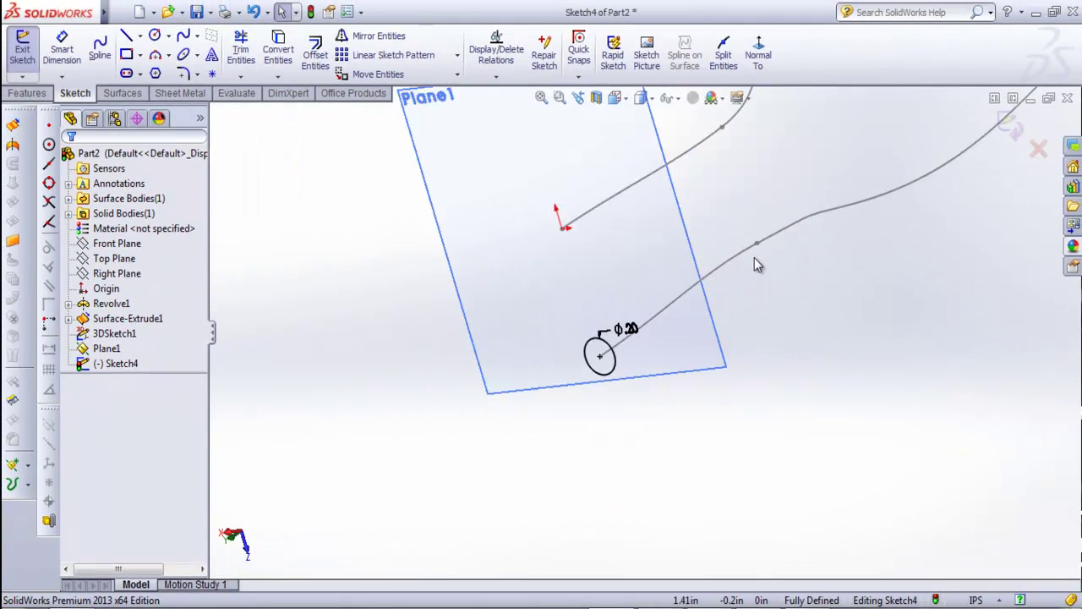
pyautogui.scroll(5, 658, 269)
pyautogui.scroll(-3, 758, 224)
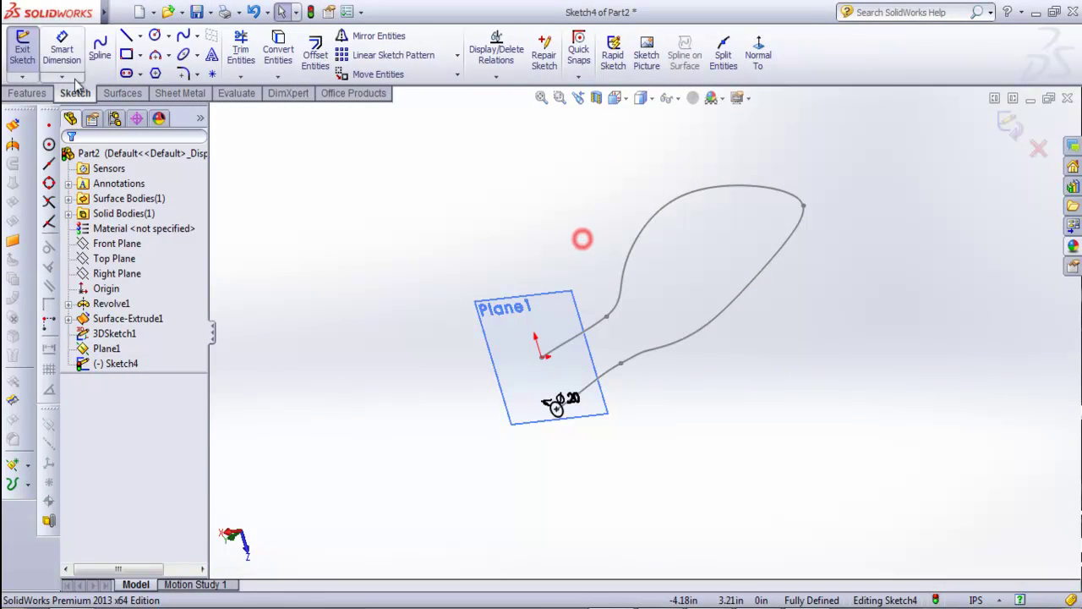
# - Close Sketch4 and hide Plane1, leaving only the curves and the .20 circle profile
pyautogui.click(22, 49)
pyautogui.click(425, 207)
pyautogui.click(544, 305)
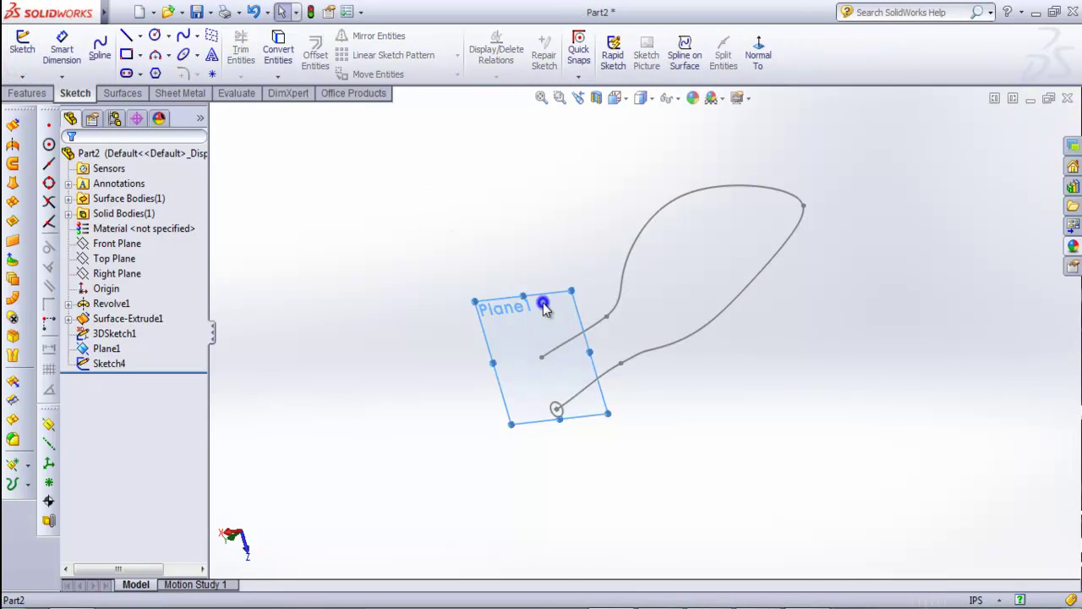
pyautogui.rightClick(543, 305)
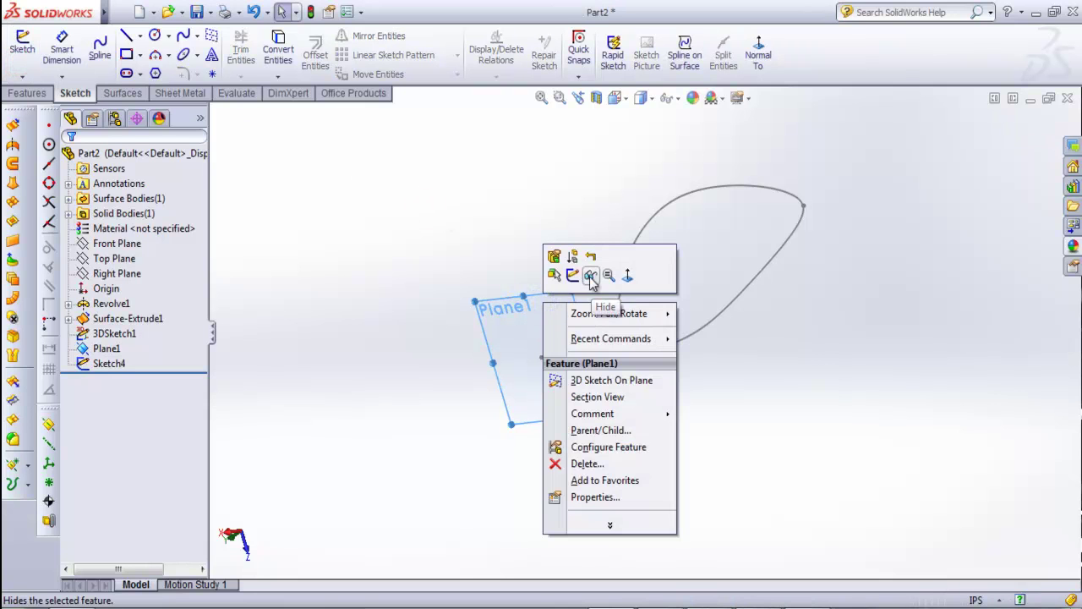
pyautogui.click(590, 276)
pyautogui.moveTo(593, 295)
pyautogui.mouseDown(button='middle')
pyautogui.moveTo(578, 222)
pyautogui.moveTo(643, 324)
pyautogui.moveTo(698, 309)
pyautogui.moveTo(685, 289)
pyautogui.mouseUp(button='middle')
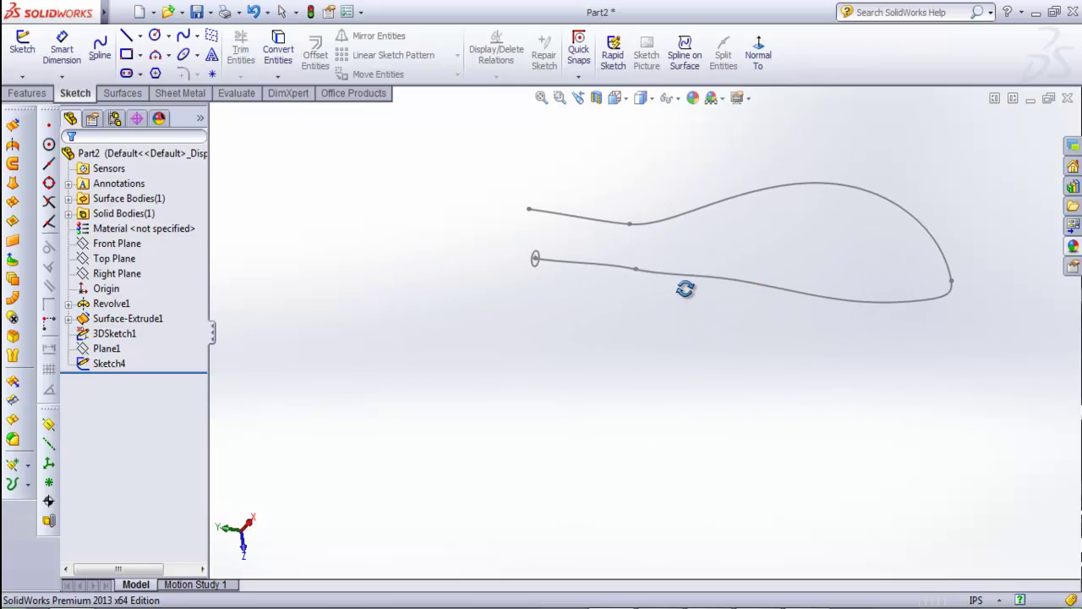
pyautogui.click(45, 96)
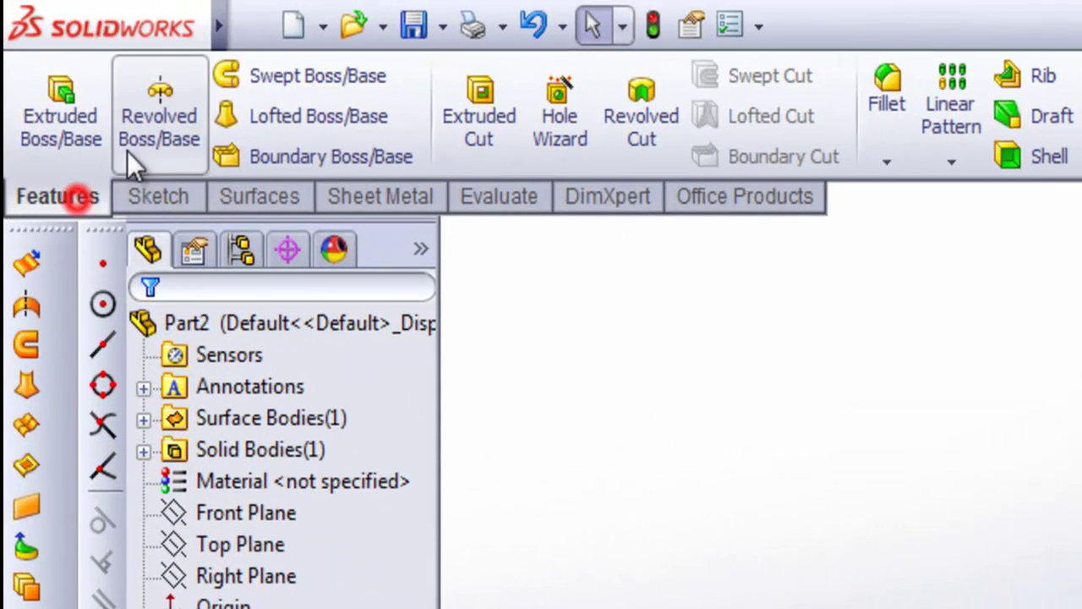
# - Sweep the Sketch4 circle profile along the 3DSketch1 loop path
pyautogui.click(319, 85)
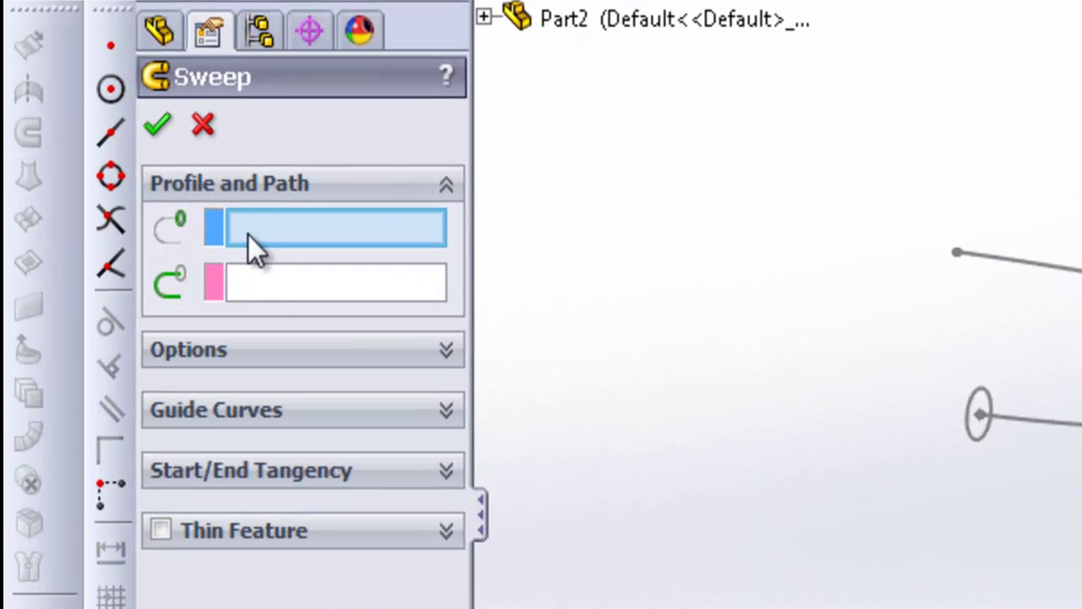
pyautogui.click(120, 230)
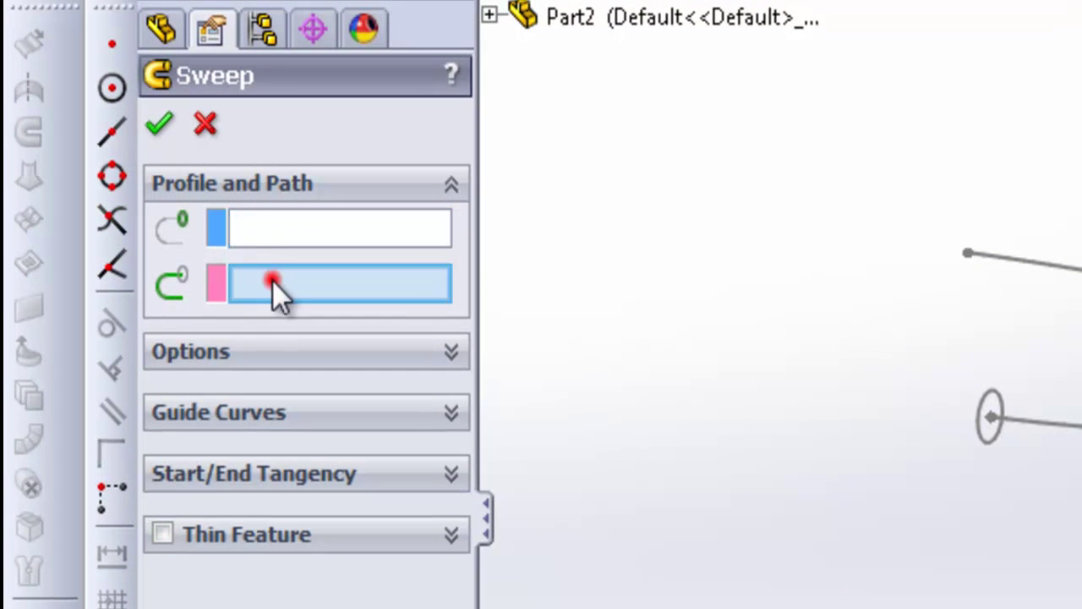
pyautogui.click(267, 230)
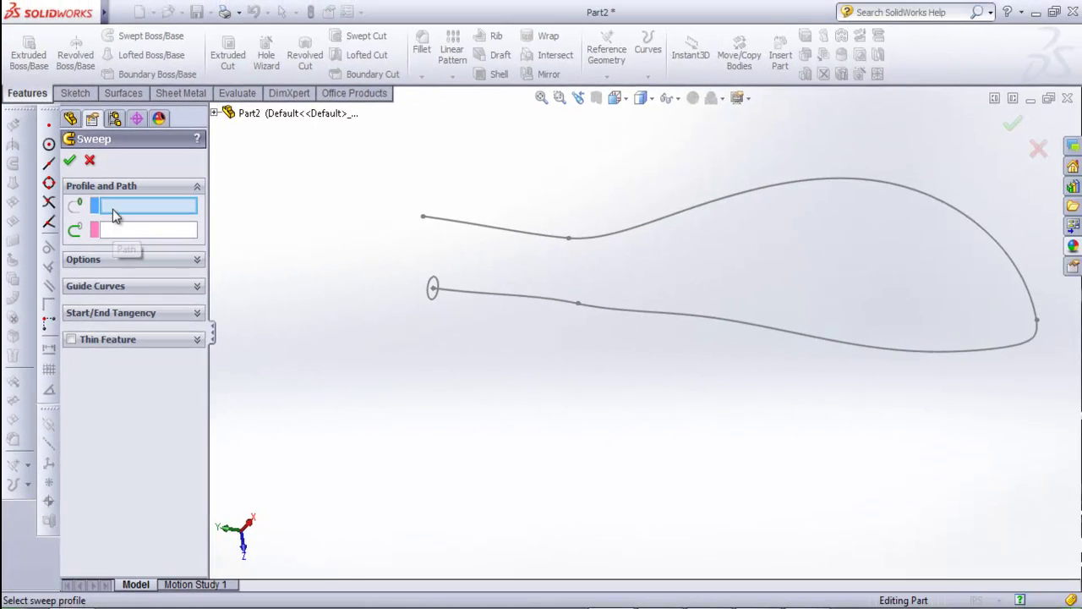
pyautogui.click(112, 206)
pyautogui.scroll(-3, 477, 291)
pyautogui.scroll(-3, 476, 291)
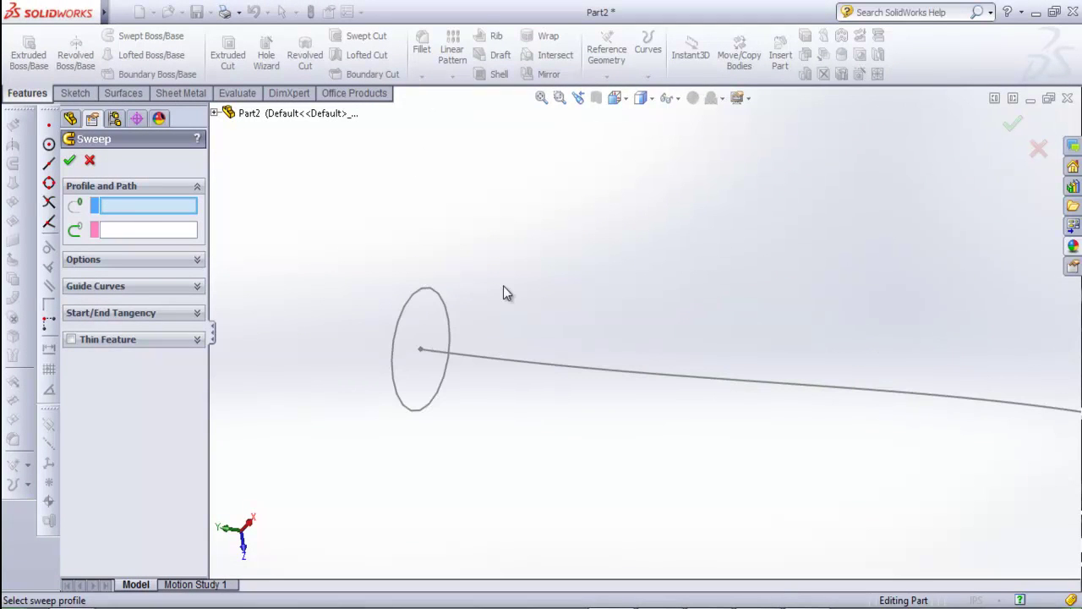
pyautogui.click(489, 286)
pyautogui.click(445, 304)
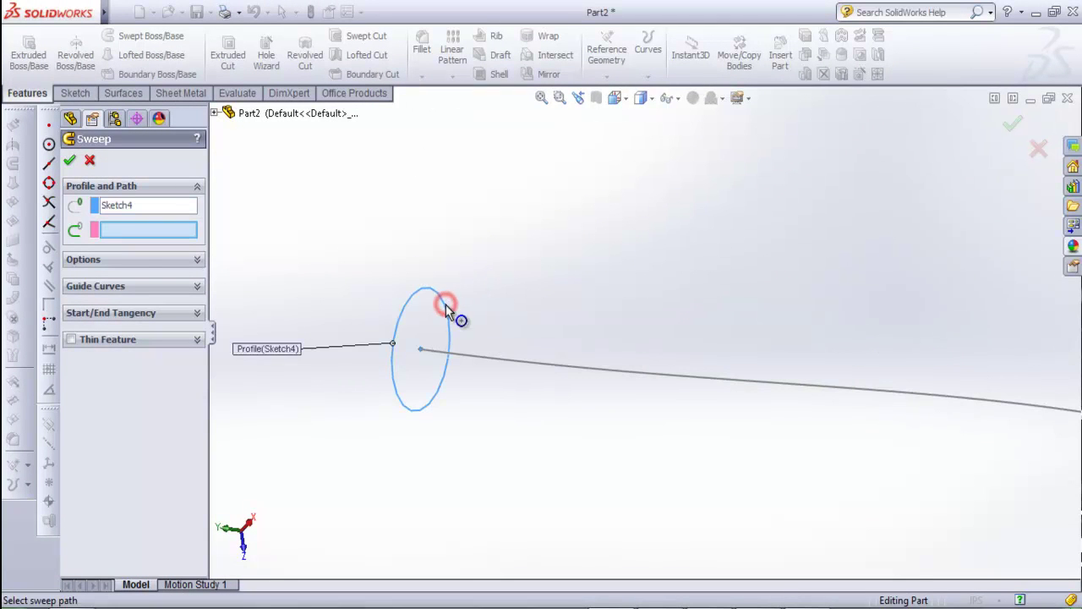
pyautogui.scroll(5, 543, 265)
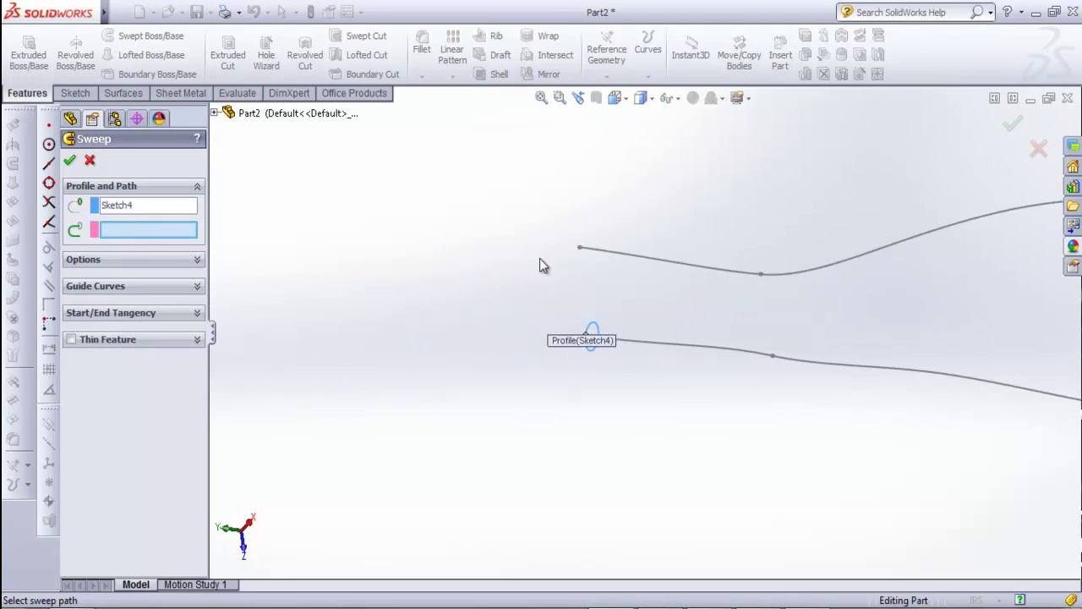
pyautogui.click(649, 338)
# - Orbit the sweep preview and review its Options, Guide Curves and Tangency settings
pyautogui.moveTo(668, 346)
pyautogui.mouseDown(button='middle')
pyautogui.moveTo(663, 289)
pyautogui.moveTo(710, 338)
pyautogui.moveTo(708, 300)
pyautogui.moveTo(817, 274)
pyautogui.moveTo(784, 351)
pyautogui.mouseUp(button='middle')
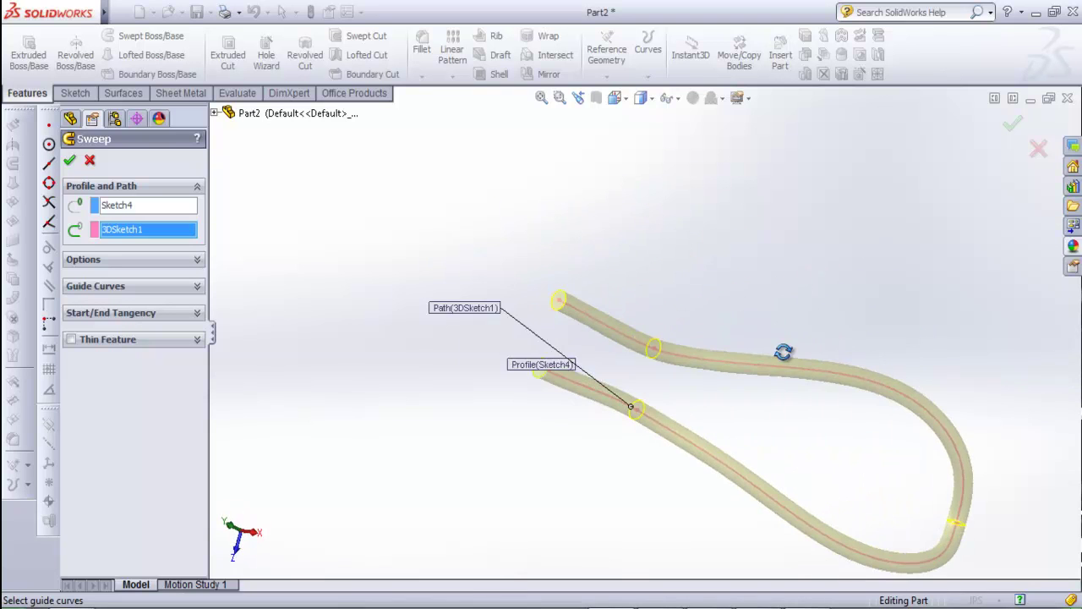
pyautogui.scroll(1, 517, 298)
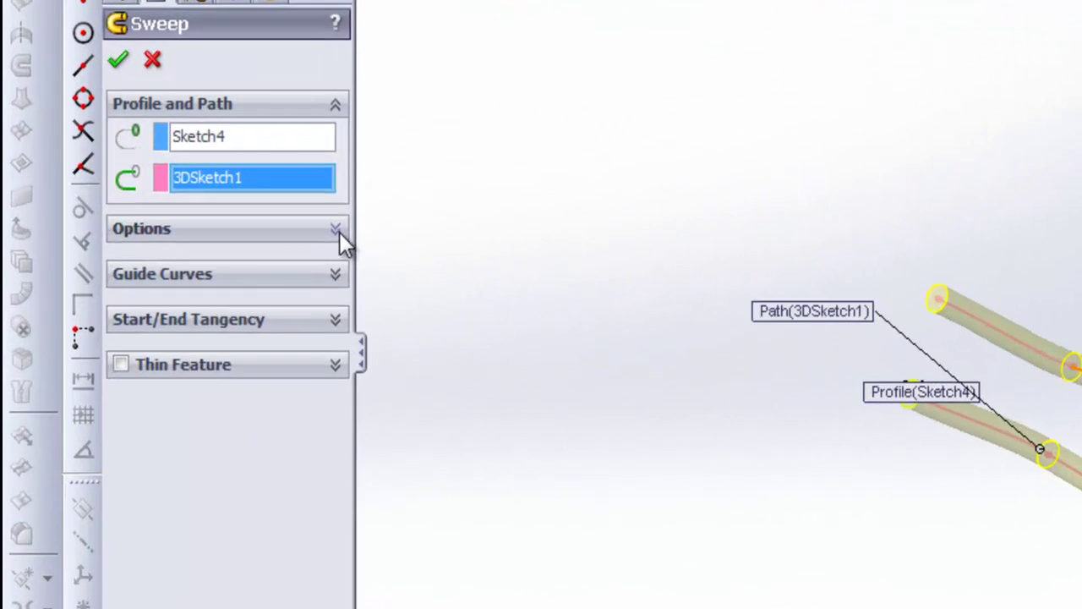
pyautogui.click(389, 219)
pyautogui.click(390, 220)
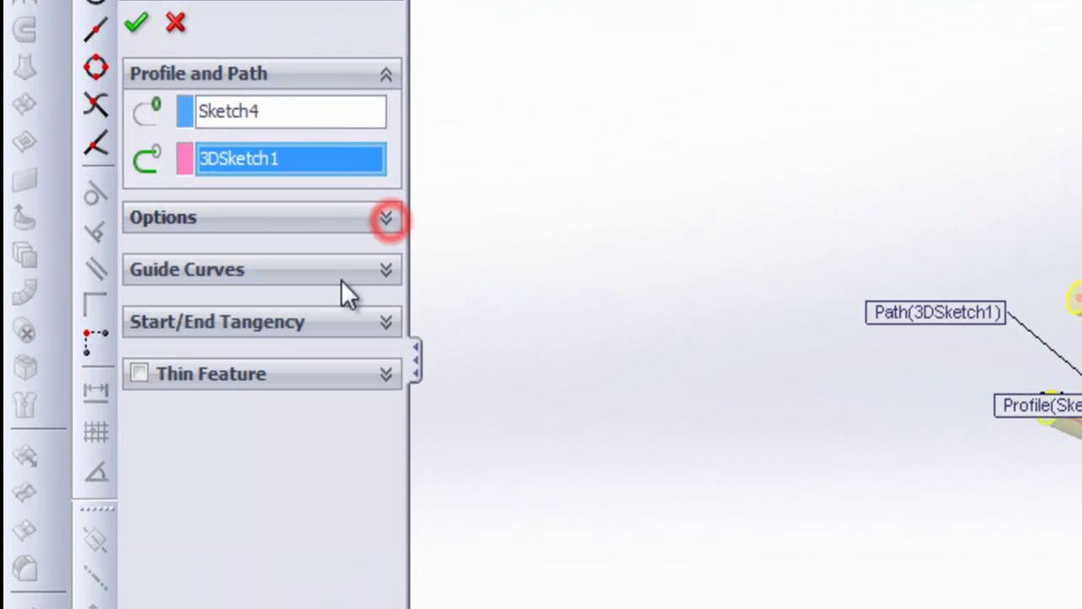
pyautogui.click(364, 270)
pyautogui.click(364, 271)
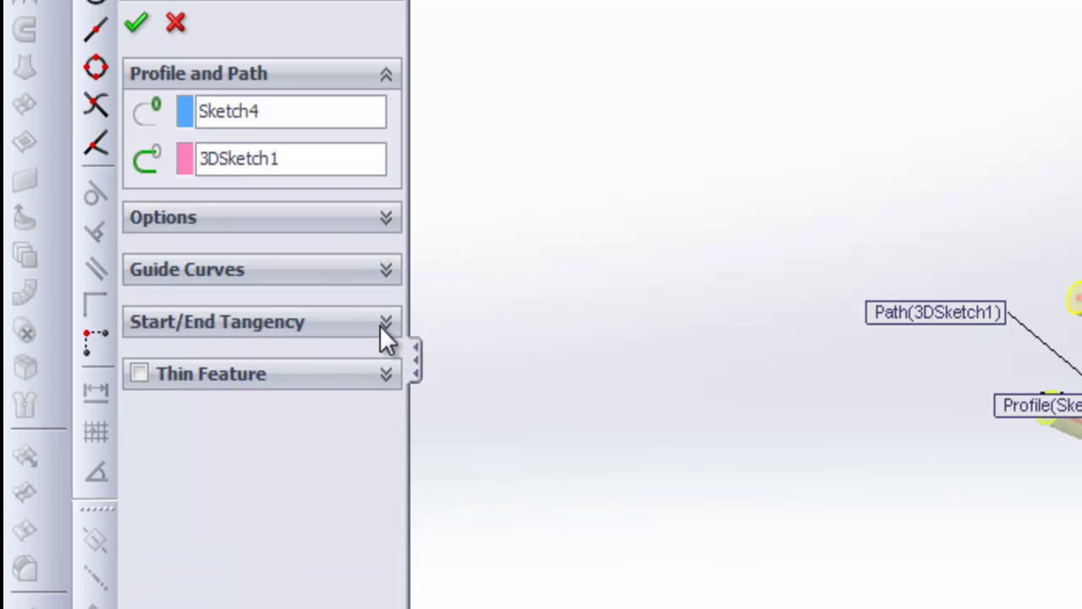
pyautogui.click(380, 325)
pyautogui.click(379, 325)
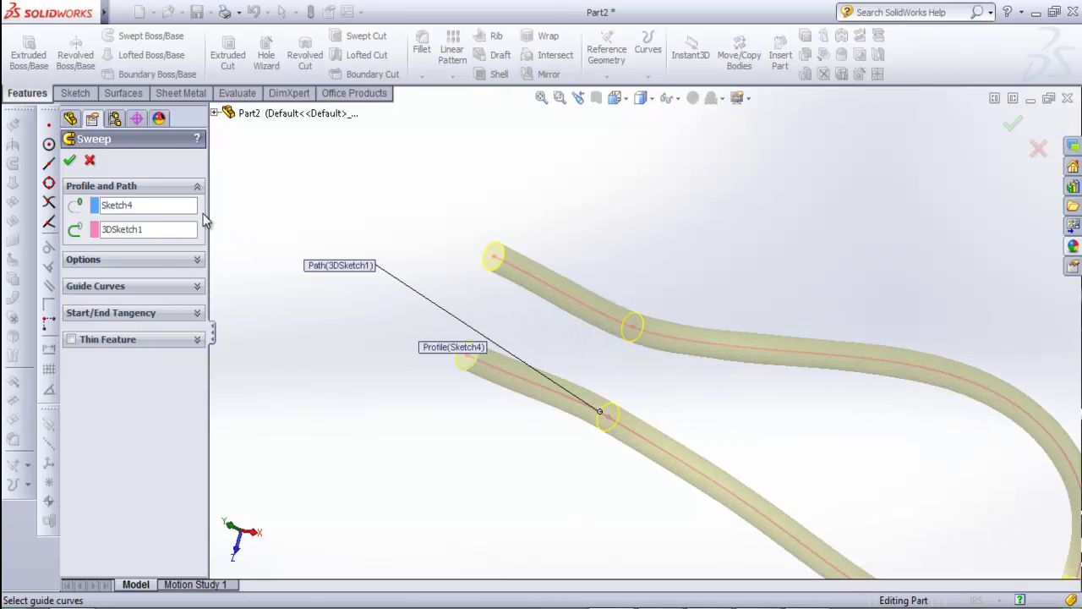
pyautogui.scroll(5, 497, 256)
pyautogui.scroll(-2, 489, 255)
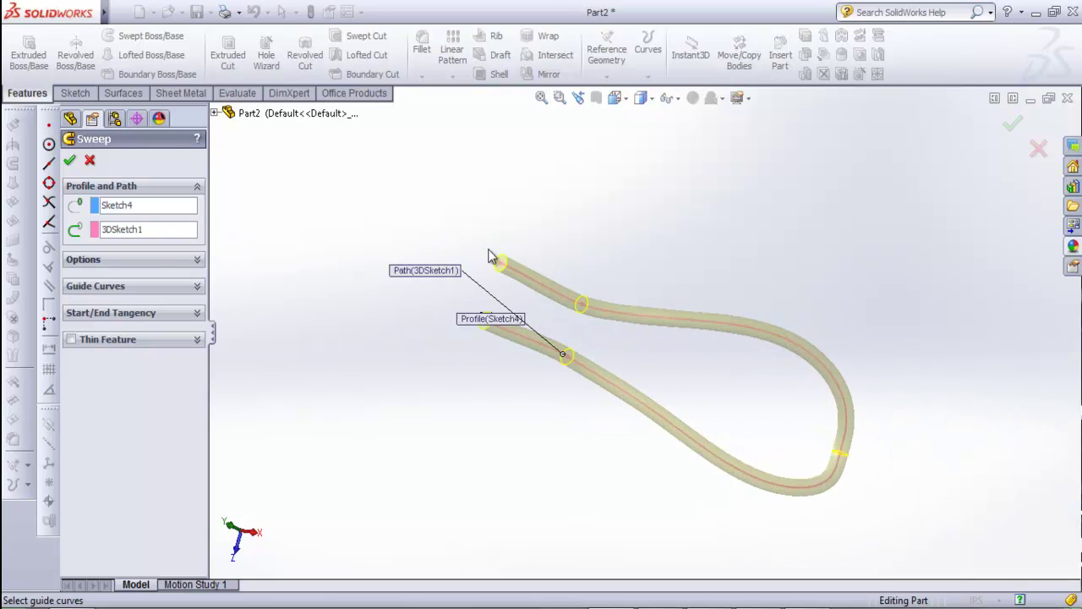
pyautogui.click(412, 233)
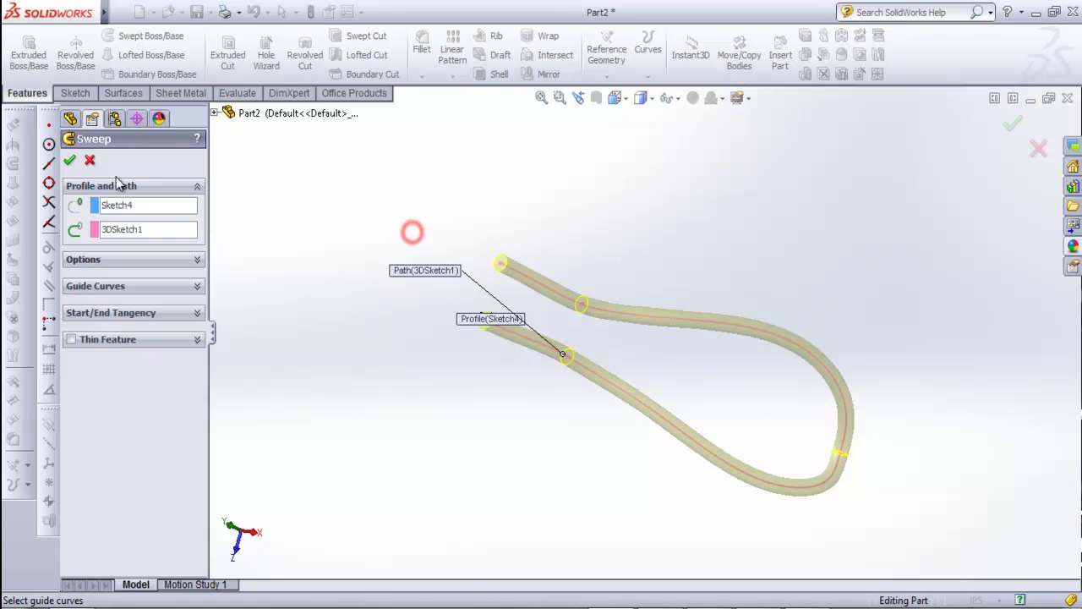
# - Accept Sweep1 and orbit around the finished tube
pyautogui.click(69, 161)
pyautogui.click(551, 218)
pyautogui.moveTo(647, 377)
pyautogui.mouseDown(button='middle')
pyautogui.moveTo(645, 264)
pyautogui.moveTo(695, 254)
pyautogui.moveTo(685, 300)
pyautogui.moveTo(553, 350)
pyautogui.moveTo(507, 314)
pyautogui.mouseUp(button='middle')
pyautogui.scroll(-3, 548, 357)
pyautogui.scroll(3, 616, 337)
pyautogui.moveTo(615, 336)
pyautogui.mouseDown(button='middle')
pyautogui.moveTo(683, 347)
pyautogui.moveTo(735, 280)
pyautogui.moveTo(682, 287)
pyautogui.mouseUp(button='middle')
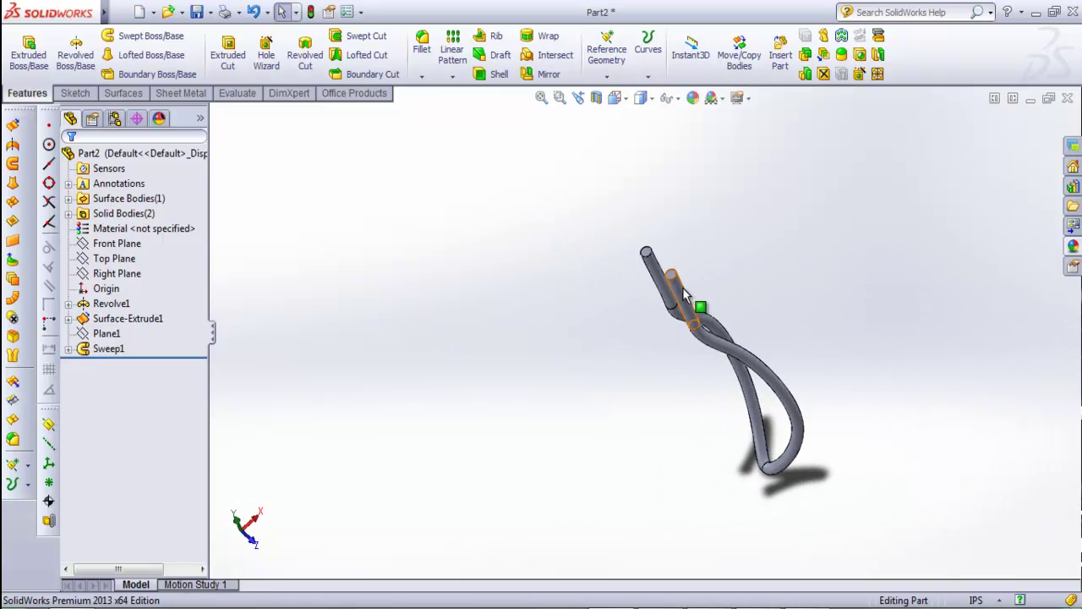
pyautogui.scroll(-3, 699, 253)
pyautogui.scroll(-3, 688, 245)
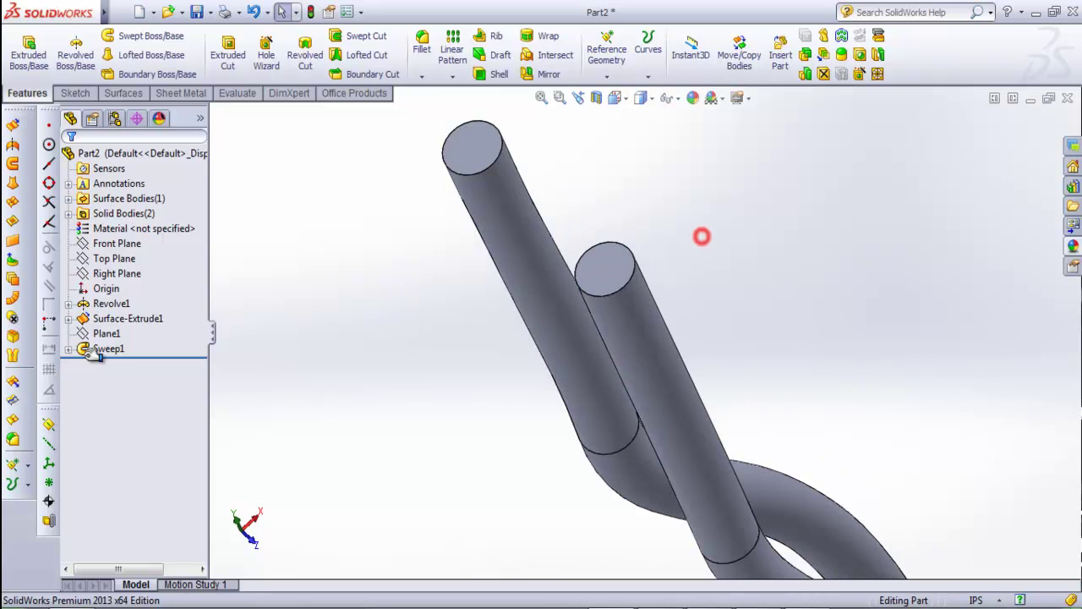
# - Expand Sweep1 and open its Sketch4 profile for editing
pyautogui.click(71, 349)
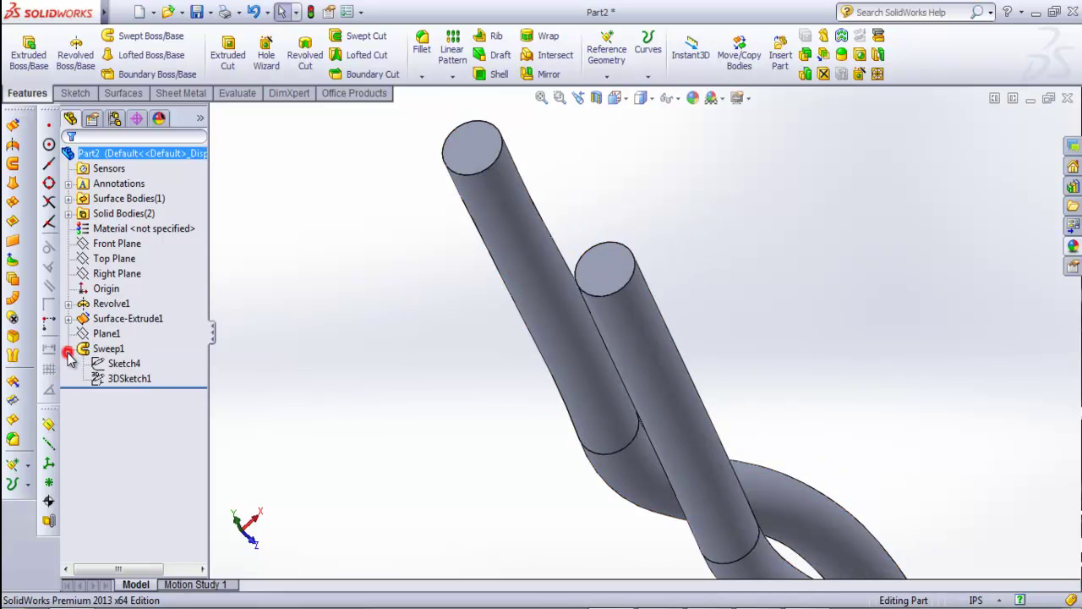
pyautogui.rightClick(119, 362)
pyautogui.click(122, 338)
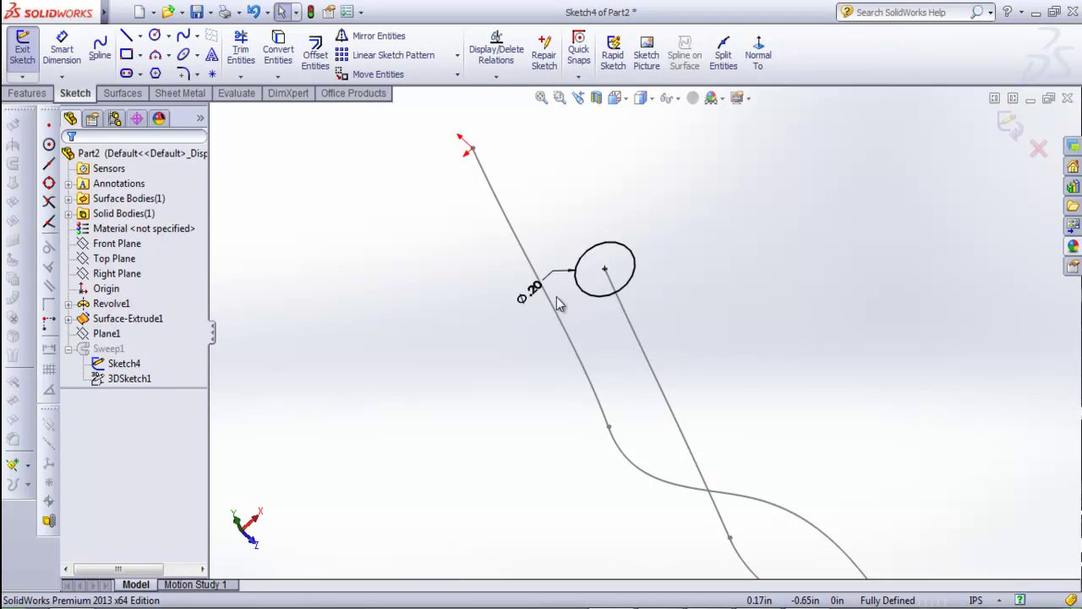
# - Change the circle diameter to .30, rebuild, and dismiss the resulting sweep error
pyautogui.doubleClick(536, 298)
pyautogui.write('.3')
pyautogui.press('Return')
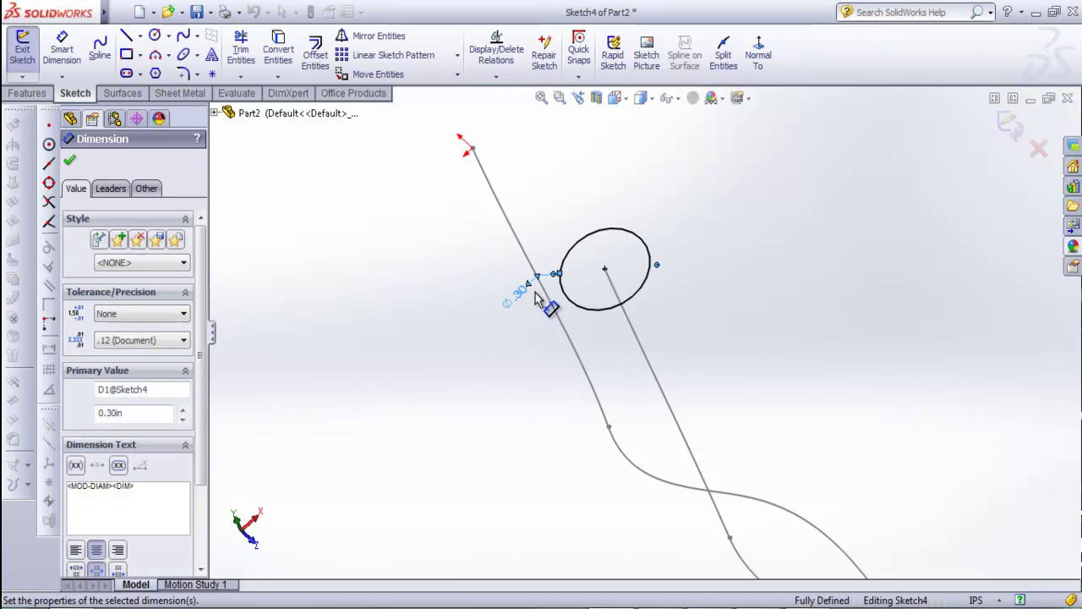
pyautogui.click(71, 160)
pyautogui.hotkey('ctrl', 'b')
pyautogui.click(479, 138)
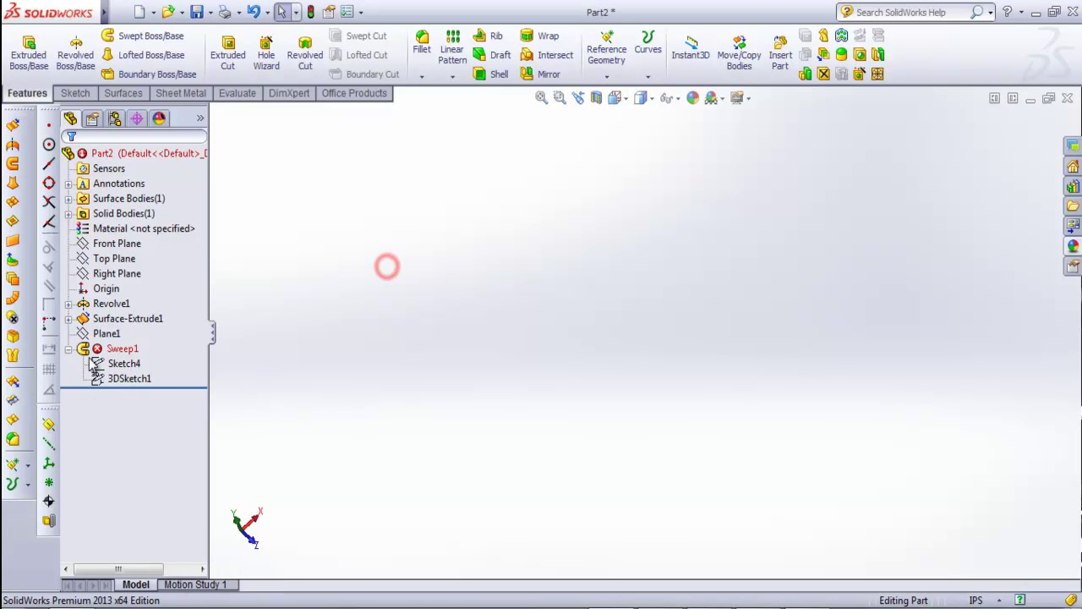
# - Re-edit Sketch4, set the circle diameter to .25, and exit to rebuild the sweep
pyautogui.rightClick(106, 335)
pyautogui.click(329, 400)
pyautogui.rightClick(116, 349)
pyautogui.click(426, 350)
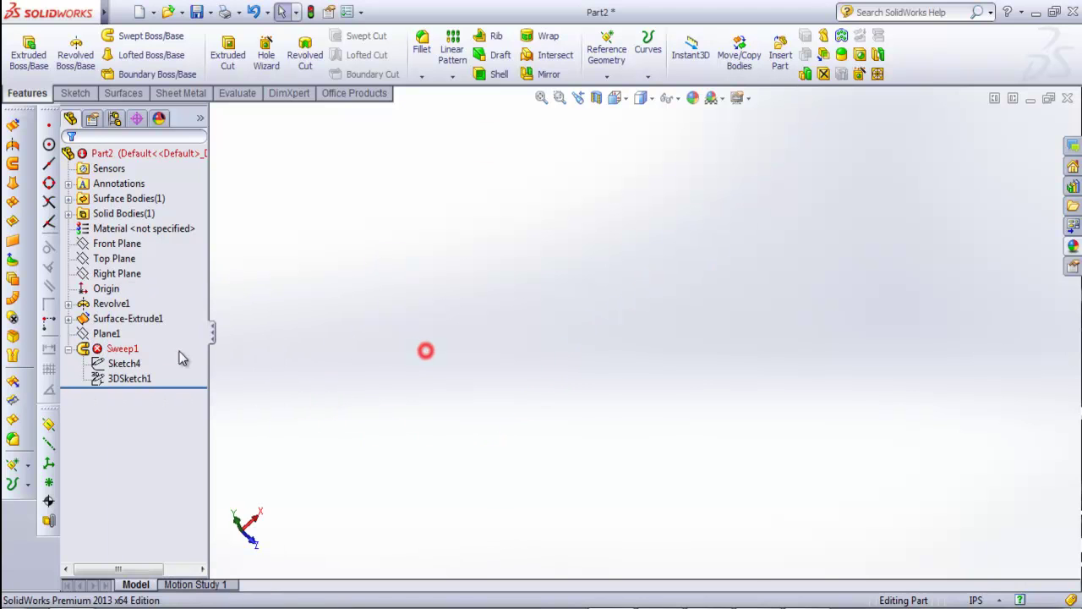
pyautogui.rightClick(124, 365)
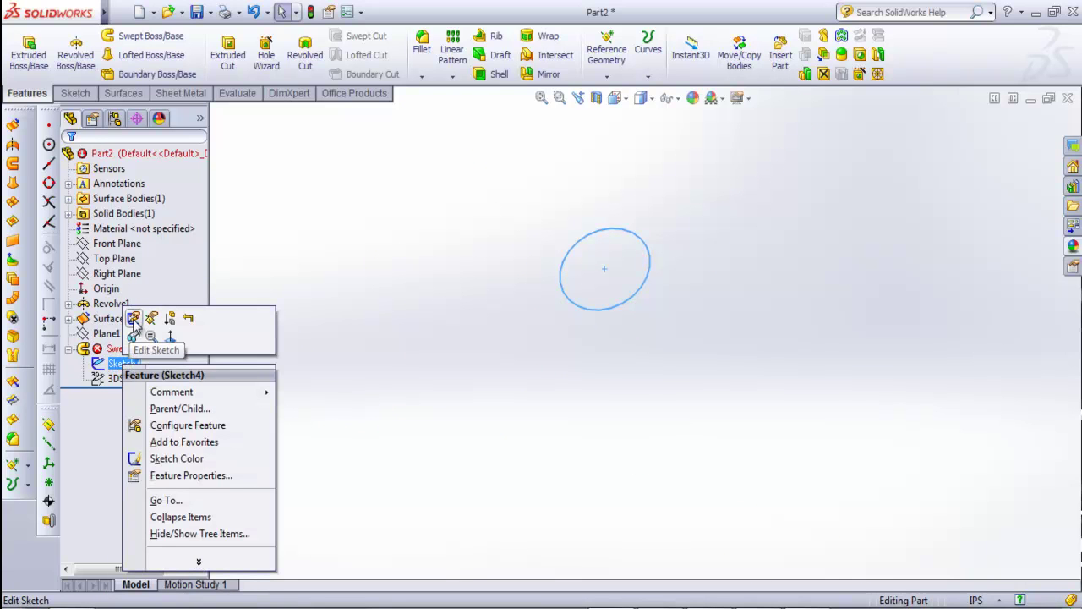
pyautogui.click(136, 323)
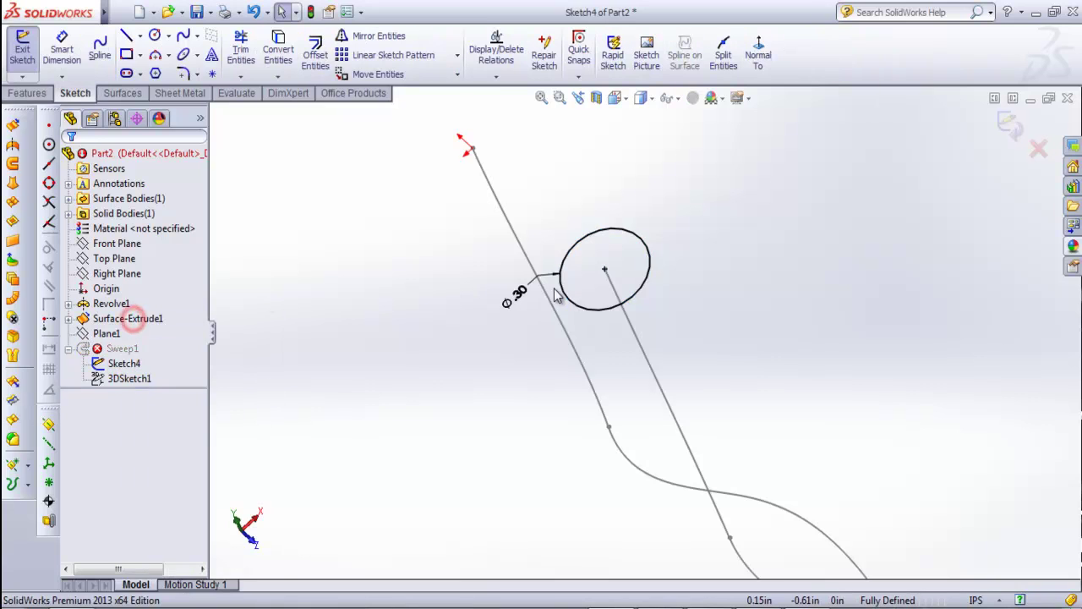
pyautogui.click(538, 295)
pyautogui.click(518, 289)
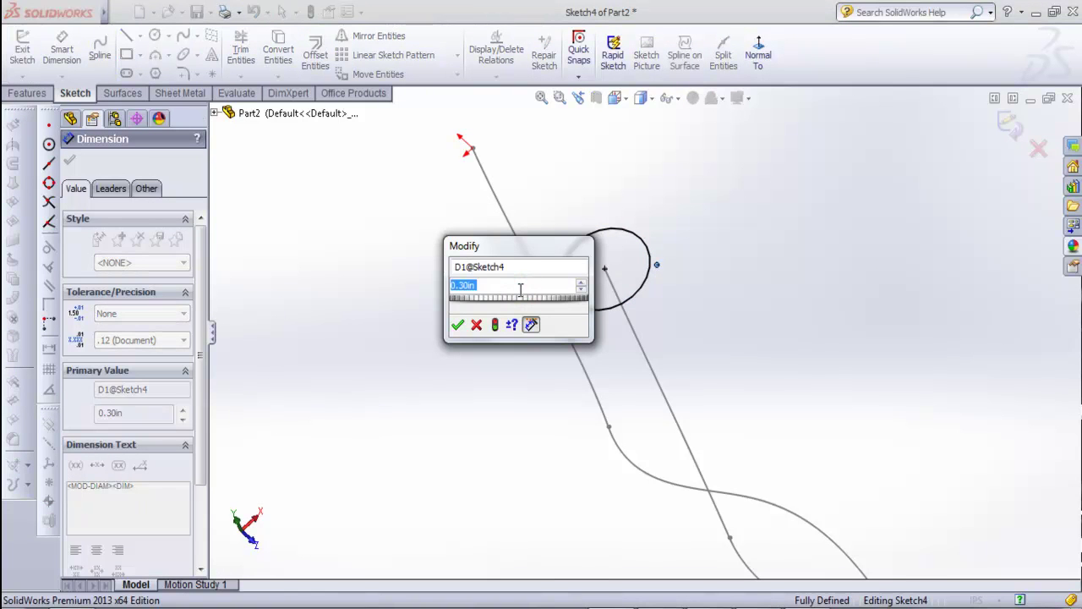
pyautogui.write('.25')
pyautogui.press('Return')
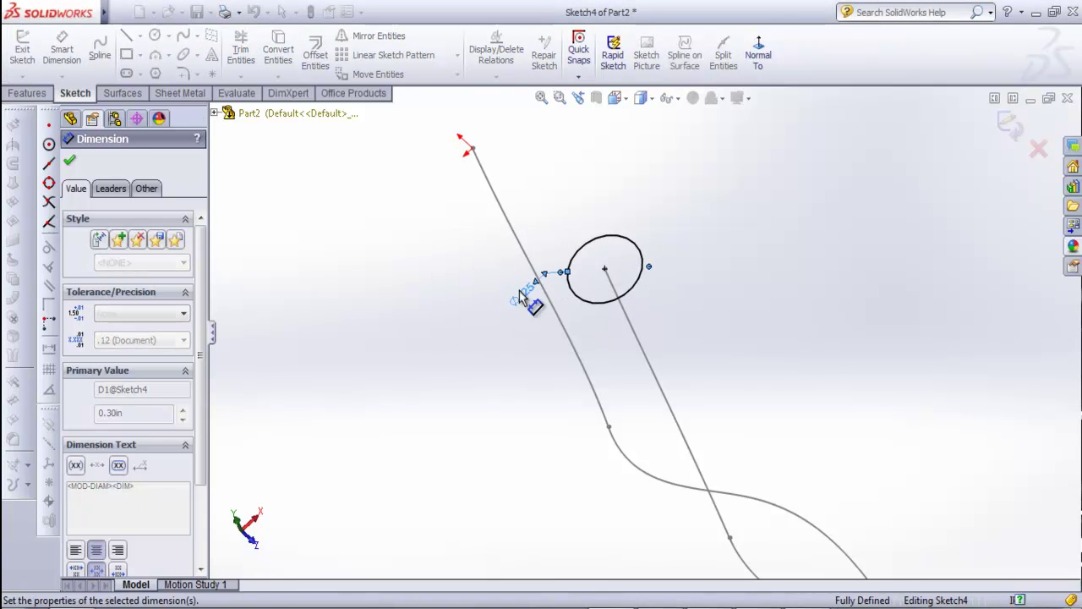
pyautogui.click(20, 48)
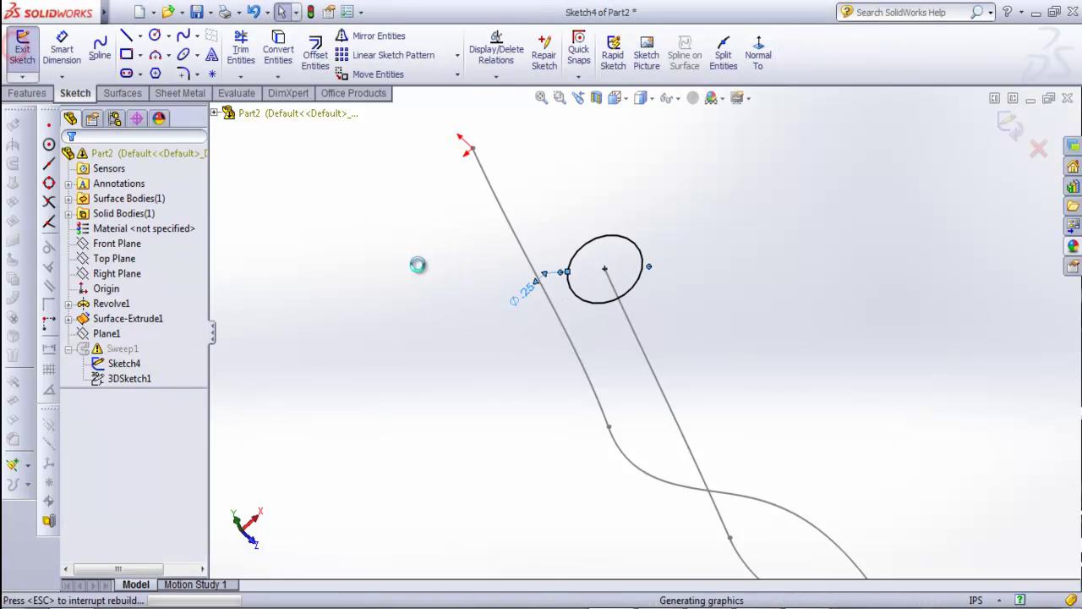
# - Orbit the rebuilt tubes upright so both ends point upward
pyautogui.scroll(3, 421, 303)
pyautogui.moveTo(418, 300)
pyautogui.mouseDown(button='middle')
pyautogui.moveTo(755, 375)
pyautogui.moveTo(756, 457)
pyautogui.moveTo(783, 384)
pyautogui.moveTo(749, 490)
pyautogui.mouseUp(button='middle')
pyautogui.scroll(-2, 785, 452)
pyautogui.moveTo(785, 452)
pyautogui.mouseDown(button='middle')
pyautogui.moveTo(773, 435)
pyautogui.moveTo(747, 256)
pyautogui.mouseUp(button='middle')
pyautogui.scroll(2, 747, 256)
pyautogui.moveTo(468, 288)
pyautogui.mouseDown(button='middle')
pyautogui.moveTo(476, 244)
pyautogui.moveTo(475, 270)
pyautogui.mouseUp(button='middle')
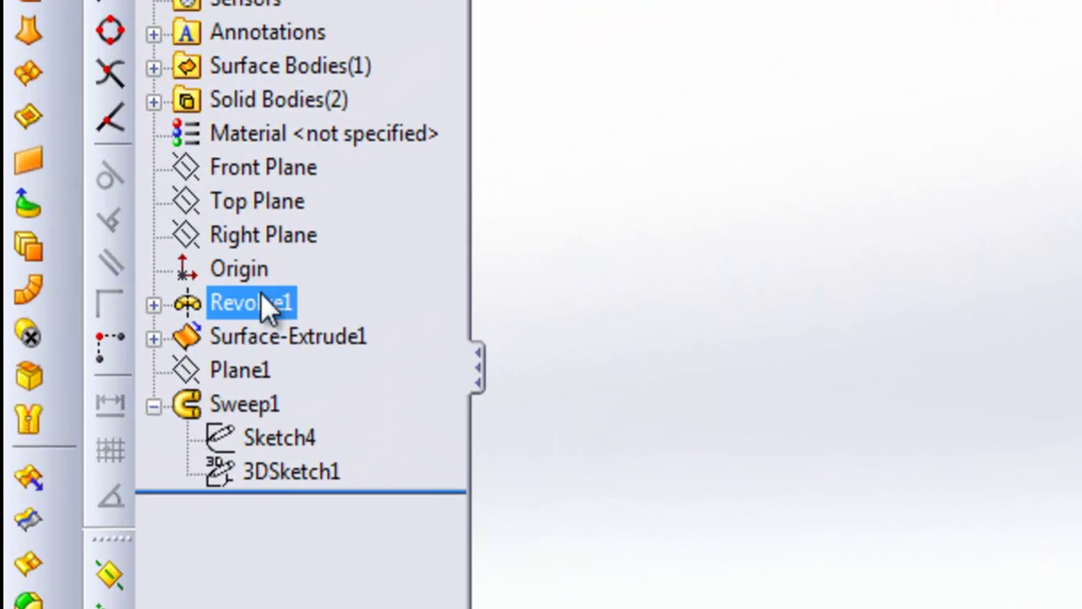
# - Show the Revolve1 bulb body again and orbit to view the tube at its neck
pyautogui.rightClick(119, 303)
pyautogui.click(286, 232)
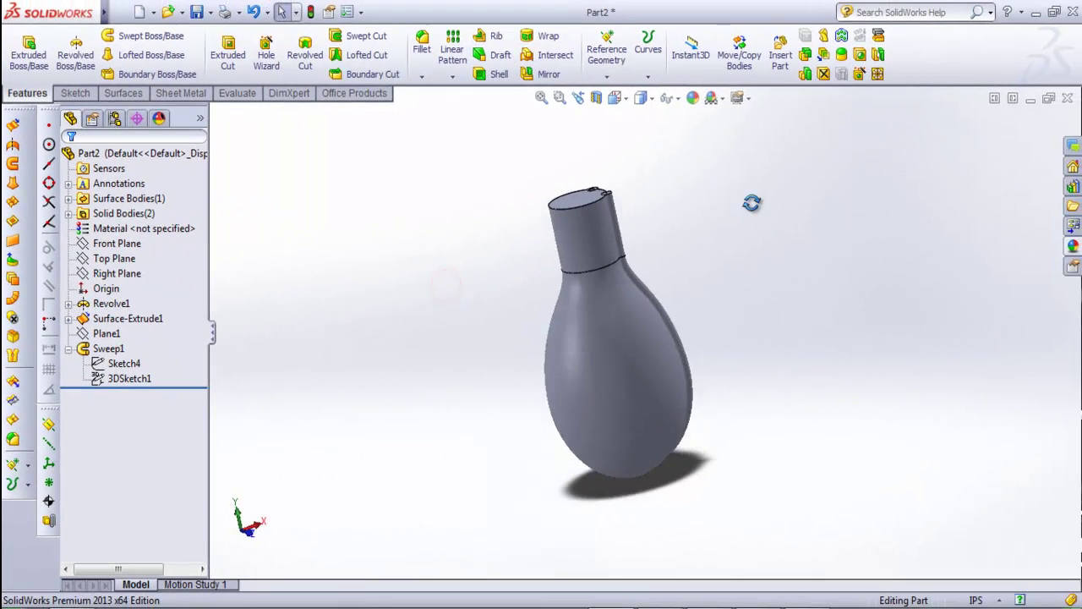
pyautogui.moveTo(751, 203); pyautogui.dragTo(693, 272, button='middle')
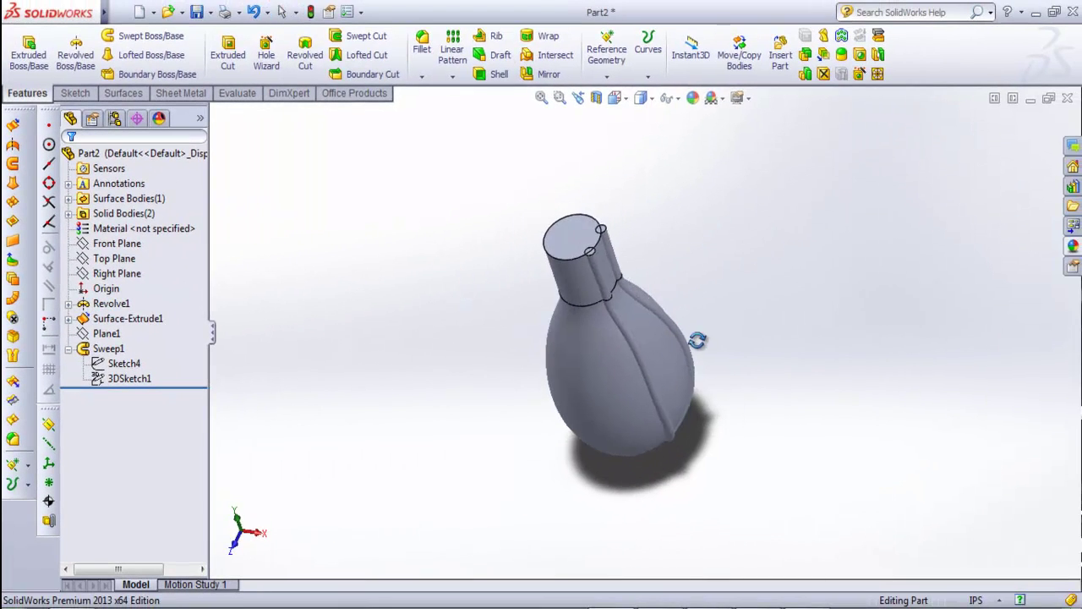
pyautogui.scroll(-3, 693, 272)
pyautogui.scroll(3, 639, 199)
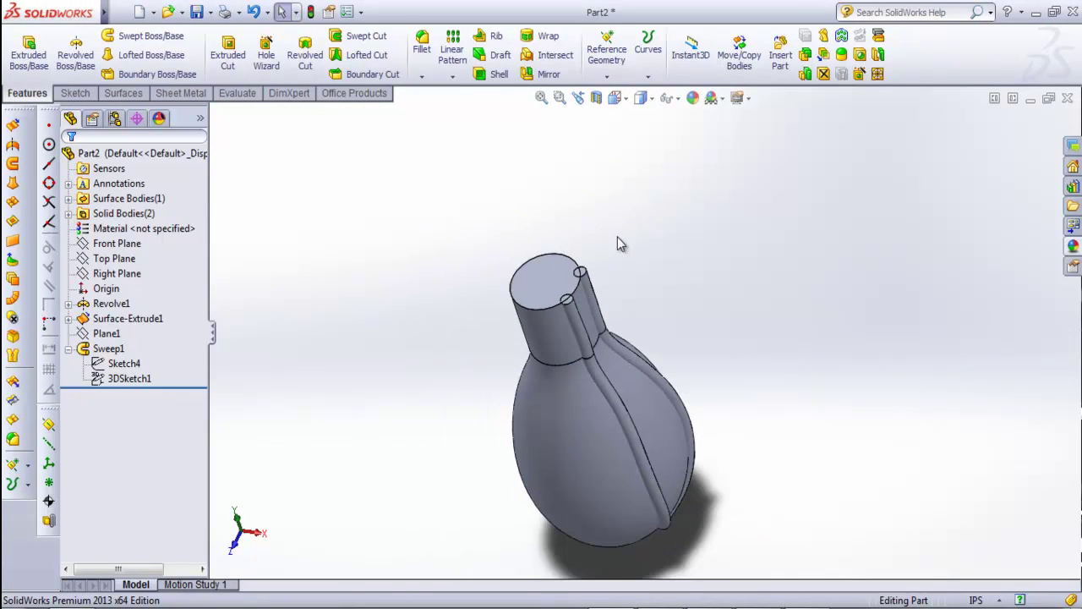
pyautogui.scroll(-2, 602, 291)
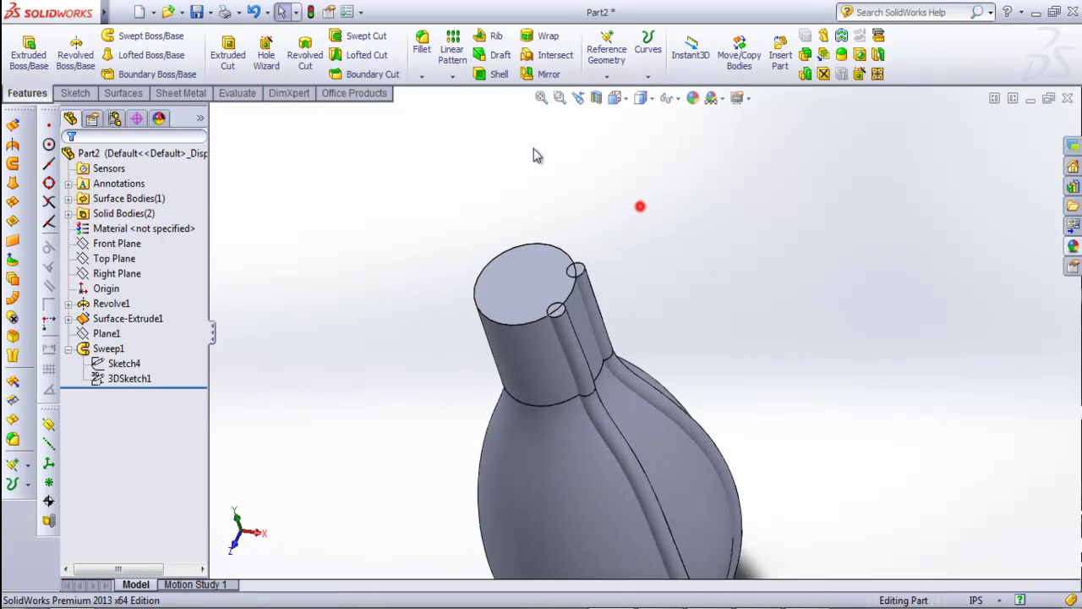
pyautogui.click(454, 75)
pyautogui.click(392, 167)
pyautogui.moveTo(392, 167); pyautogui.dragTo(708, 514, button='middle')
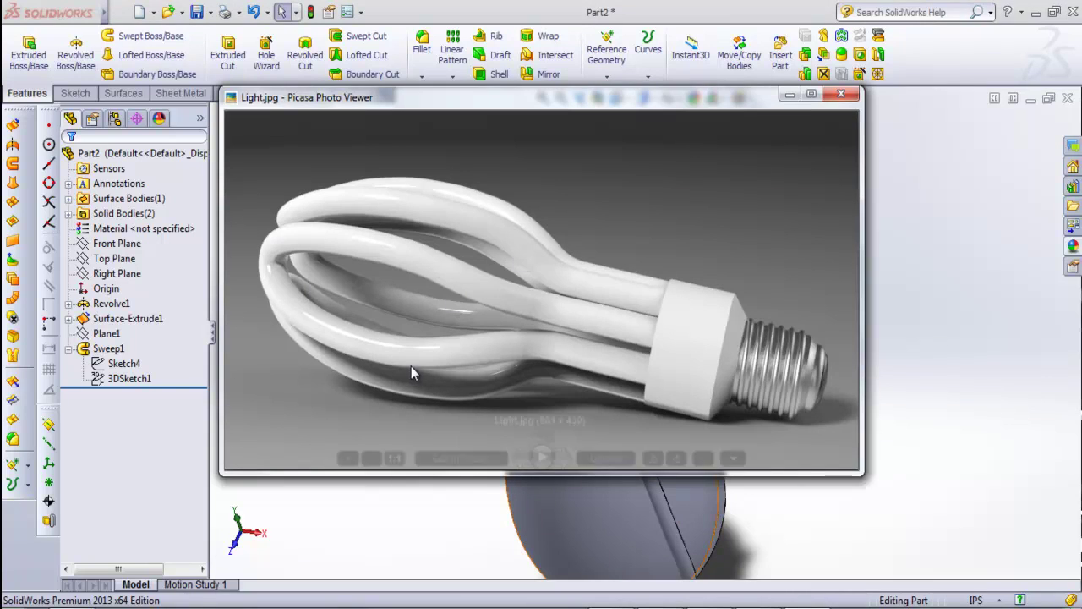
# - Minimize the Light.jpg reference photo and return to the SolidWorks bulb model
pyautogui.click(791, 94)
pyautogui.click(795, 256)
pyautogui.click(693, 234)
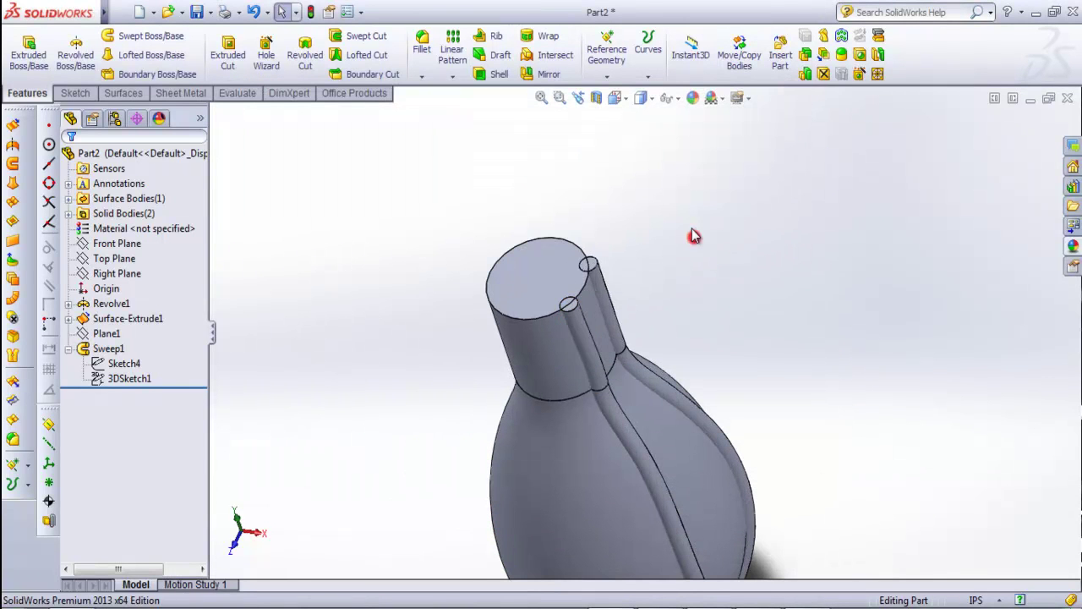
pyautogui.click(668, 98)
pyautogui.click(760, 142)
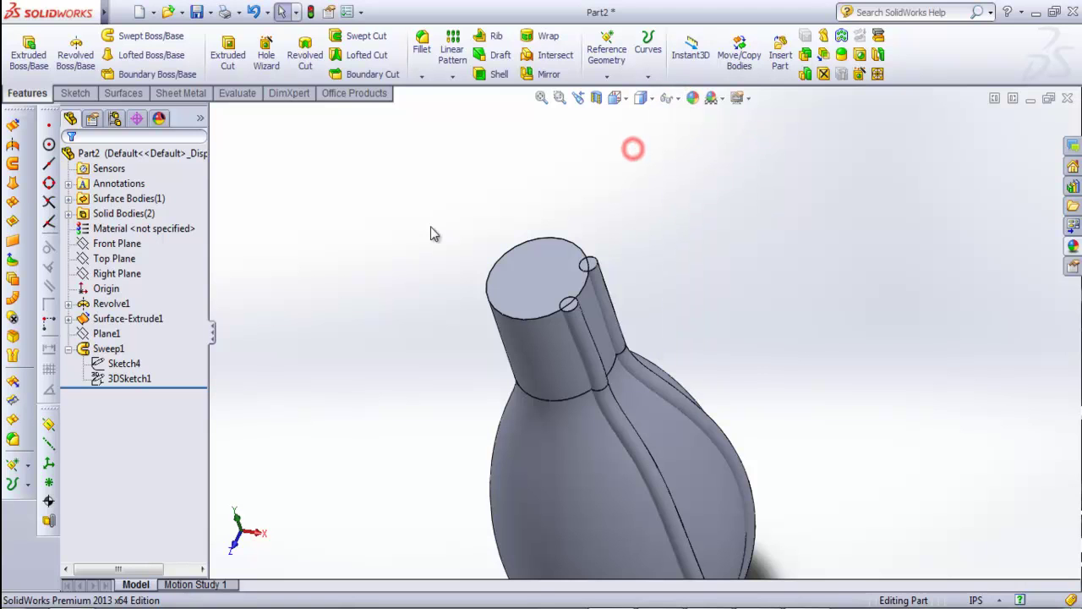
pyautogui.scroll(2, 739, 361)
pyautogui.moveTo(676, 372)
pyautogui.mouseDown(button='middle')
pyautogui.moveTo(657, 279)
pyautogui.moveTo(548, 220)
pyautogui.mouseUp(button='middle')
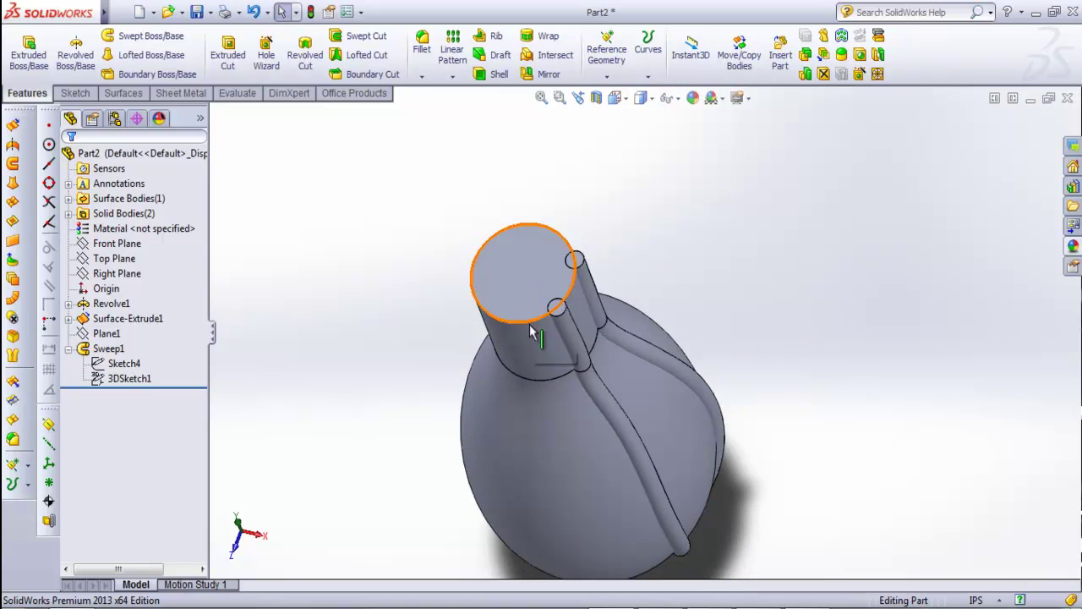
pyautogui.moveTo(560, 301); pyautogui.dragTo(536, 249, button='middle')
pyautogui.scroll(2, 534, 275)
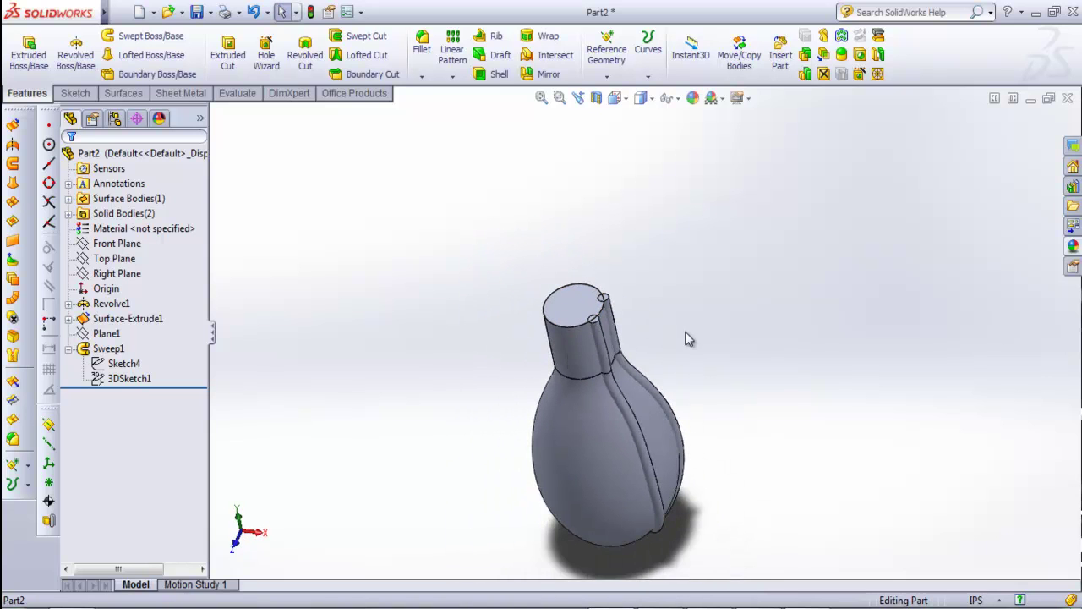
pyautogui.scroll(-2, 685, 330)
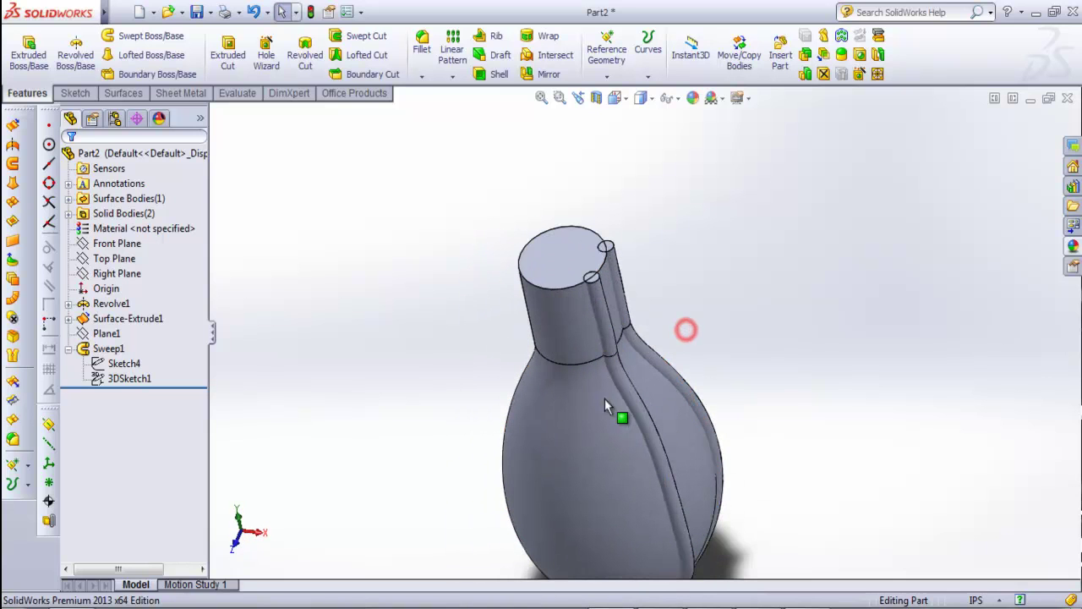
pyautogui.click(453, 76)
pyautogui.click(477, 110)
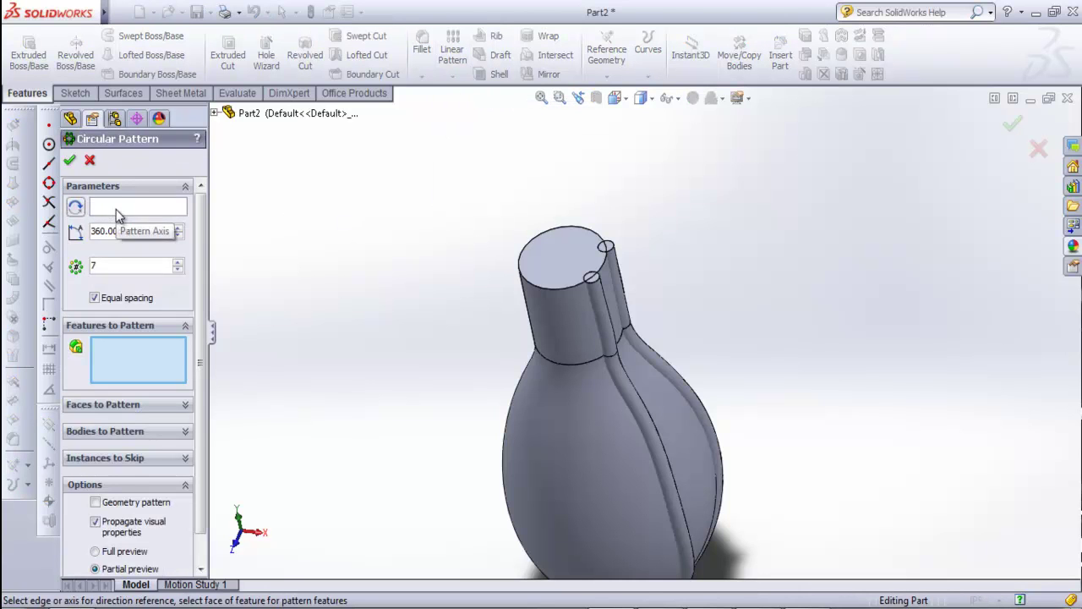
pyautogui.click(116, 209)
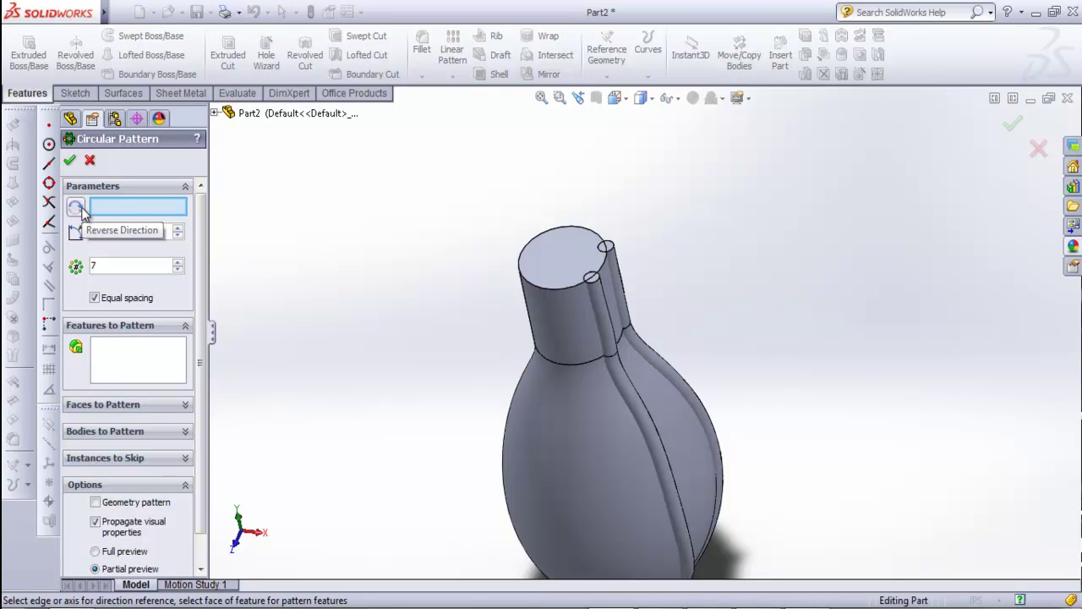
pyautogui.click(128, 209)
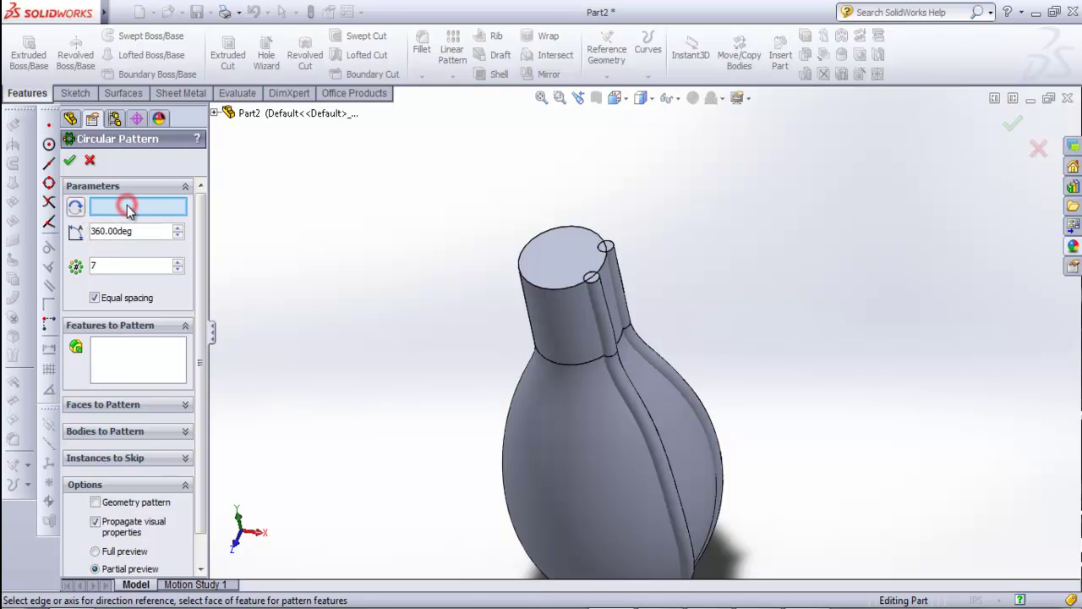
pyautogui.click(259, 225)
pyautogui.click(473, 259)
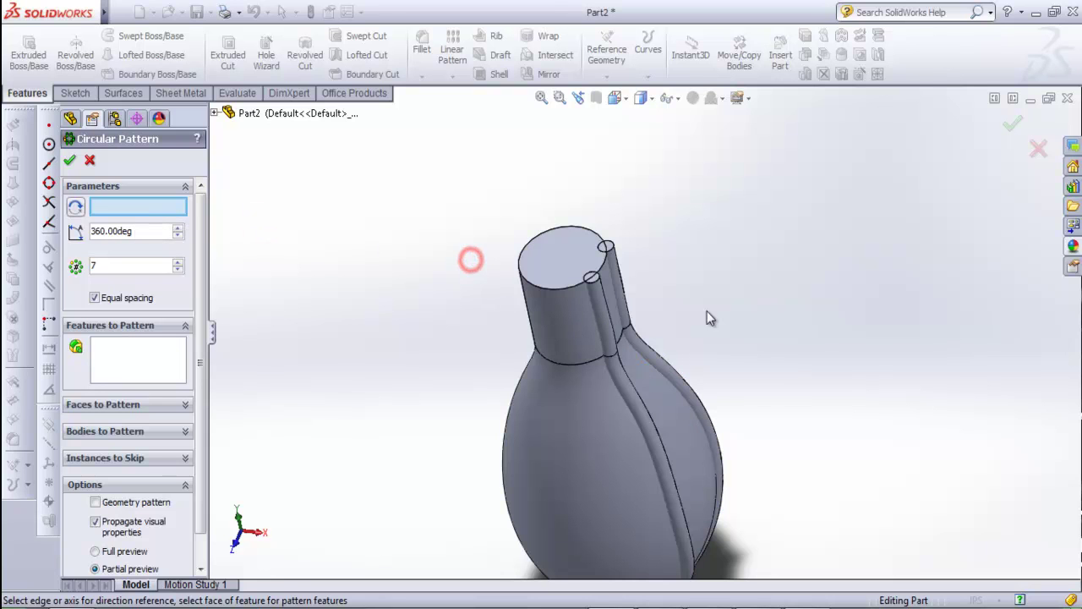
pyautogui.click(92, 161)
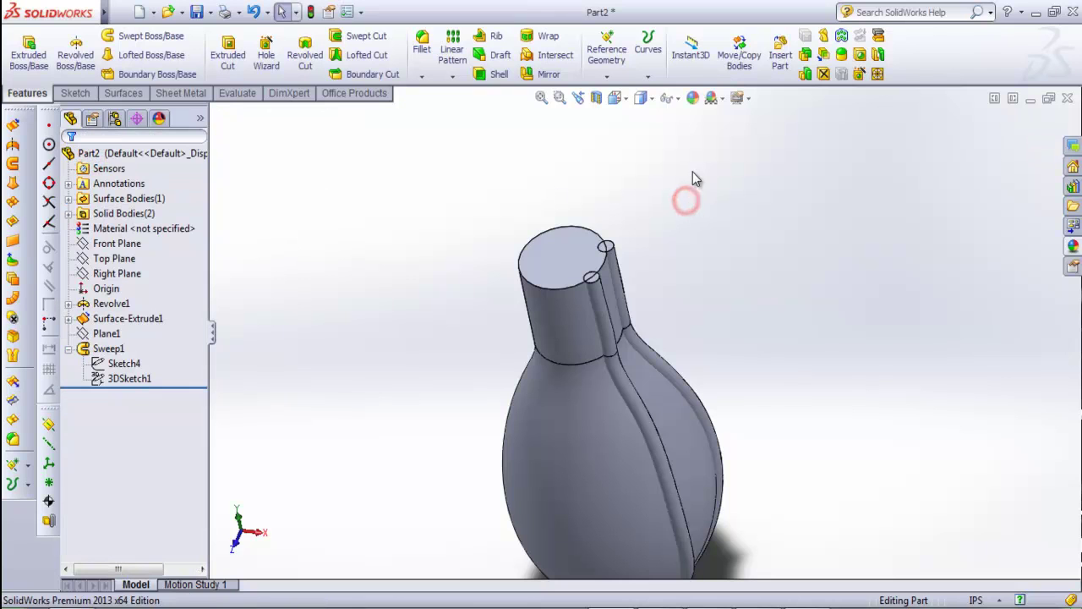
# - Show the bulb's central axis and orbit the view toward the top face
pyautogui.click(673, 98)
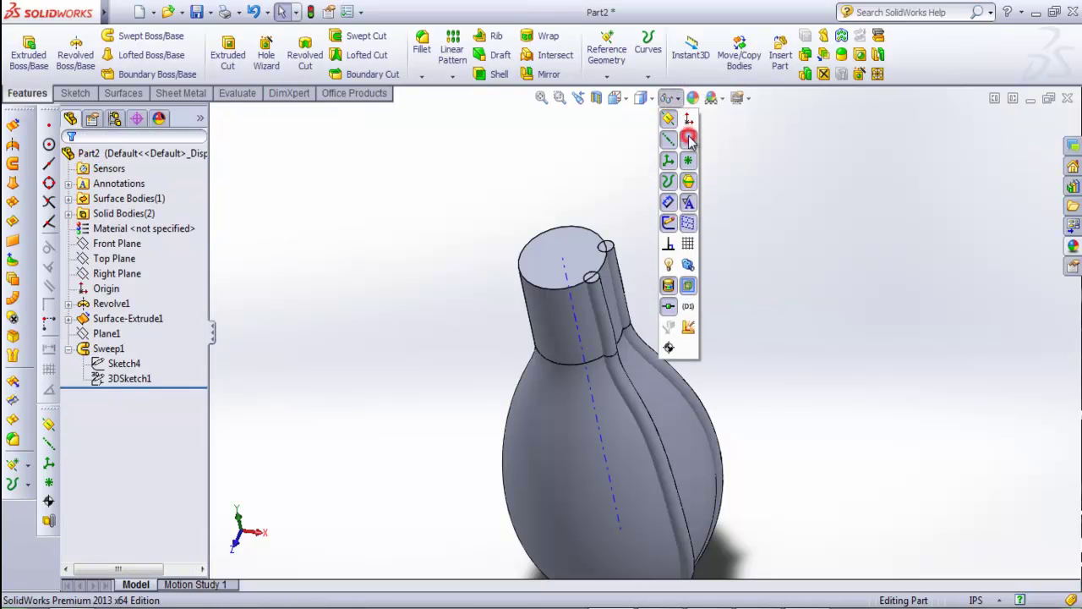
pyautogui.click(759, 204)
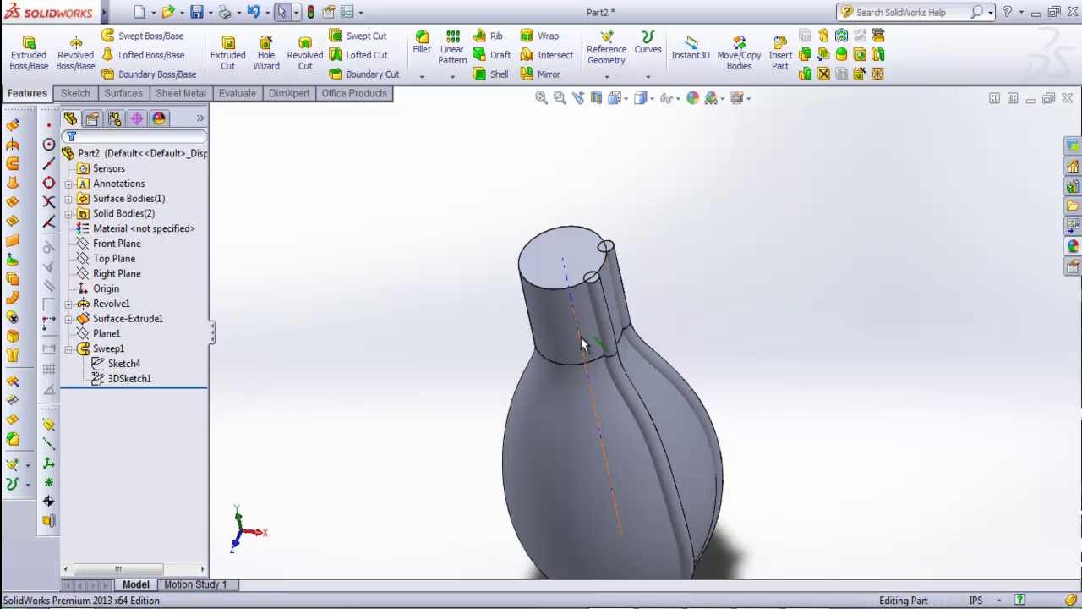
pyautogui.moveTo(701, 271)
pyautogui.mouseDown(button='middle')
pyautogui.moveTo(700, 196)
pyautogui.moveTo(656, 200)
pyautogui.mouseUp(button='middle')
pyautogui.scroll(-3, 647, 258)
pyautogui.moveTo(684, 270)
pyautogui.mouseDown(button='middle')
pyautogui.moveTo(645, 259)
pyautogui.moveTo(634, 275)
pyautogui.mouseUp(button='middle')
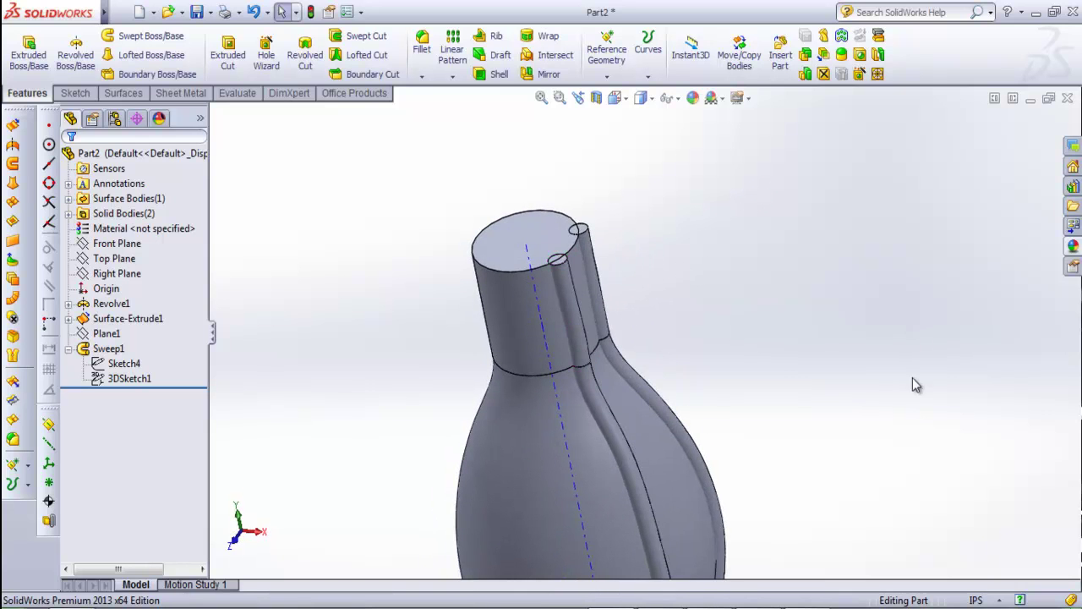
# - Set up a circular pattern of the Sweep1 body around the central axis
pyautogui.click(454, 83)
pyautogui.click(494, 109)
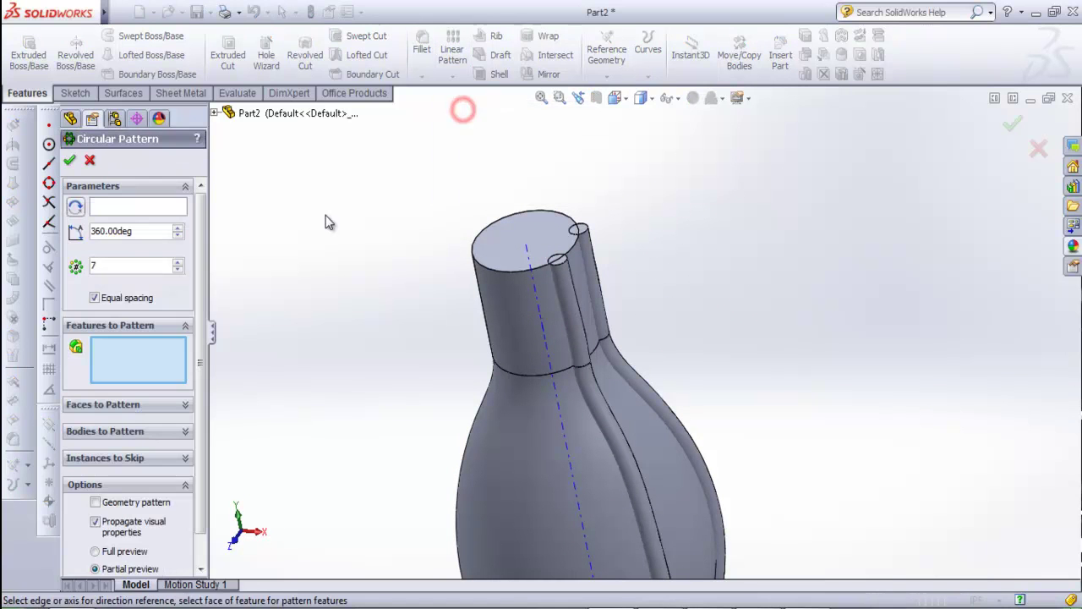
pyautogui.click(121, 211)
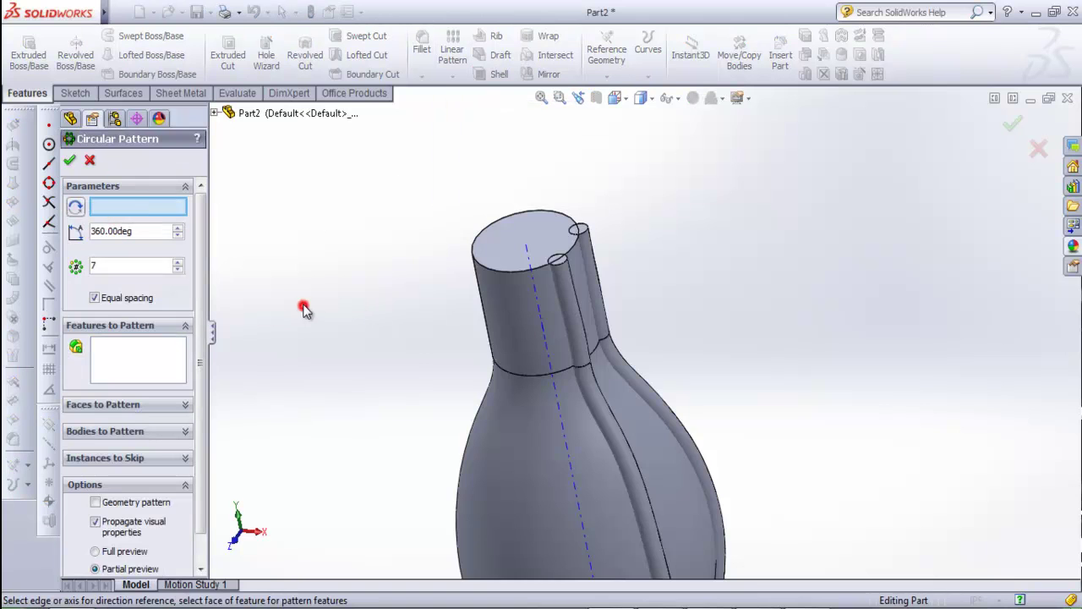
pyautogui.press('f')
pyautogui.scroll(-1, 191, 271)
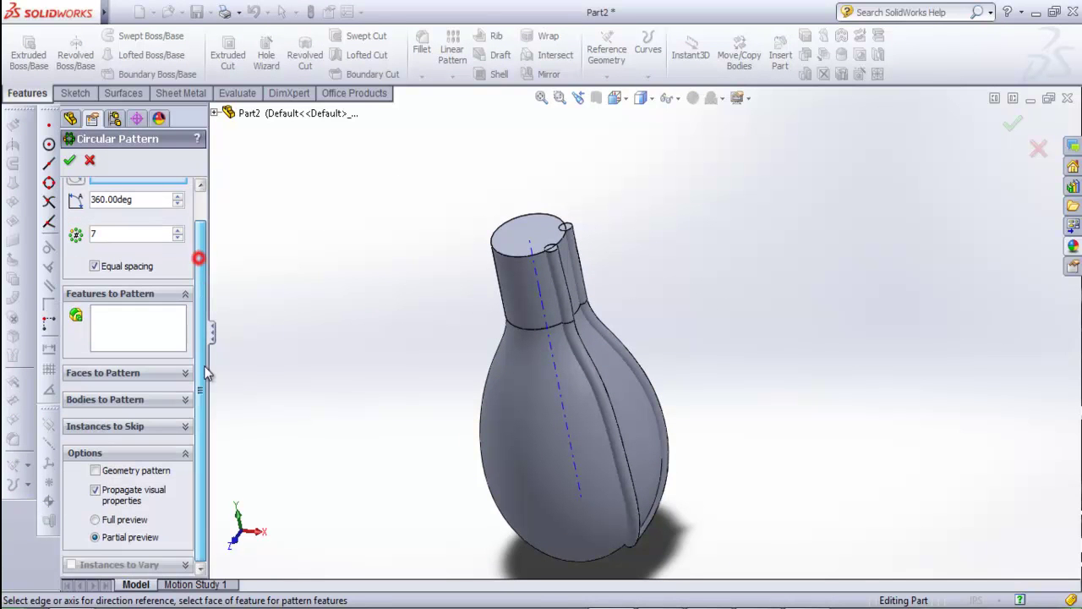
pyautogui.click(606, 332)
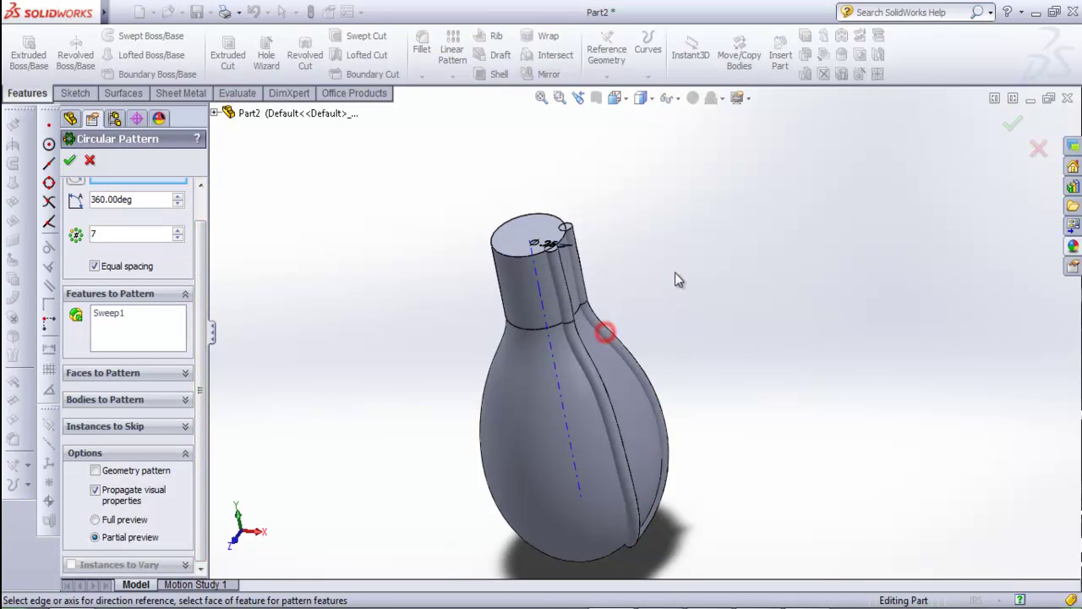
pyautogui.click(85, 401)
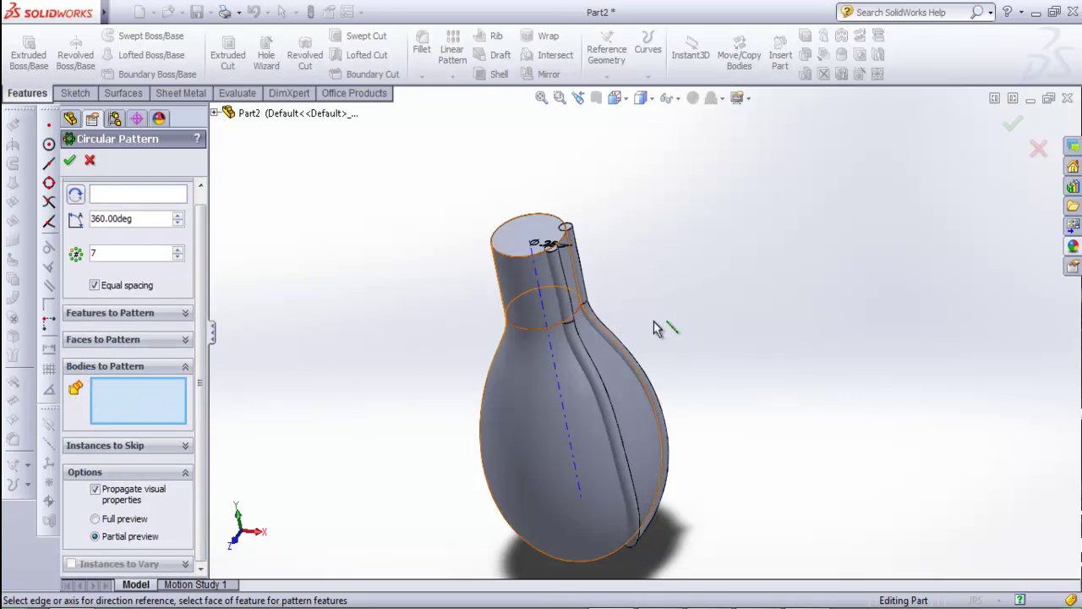
pyautogui.click(596, 323)
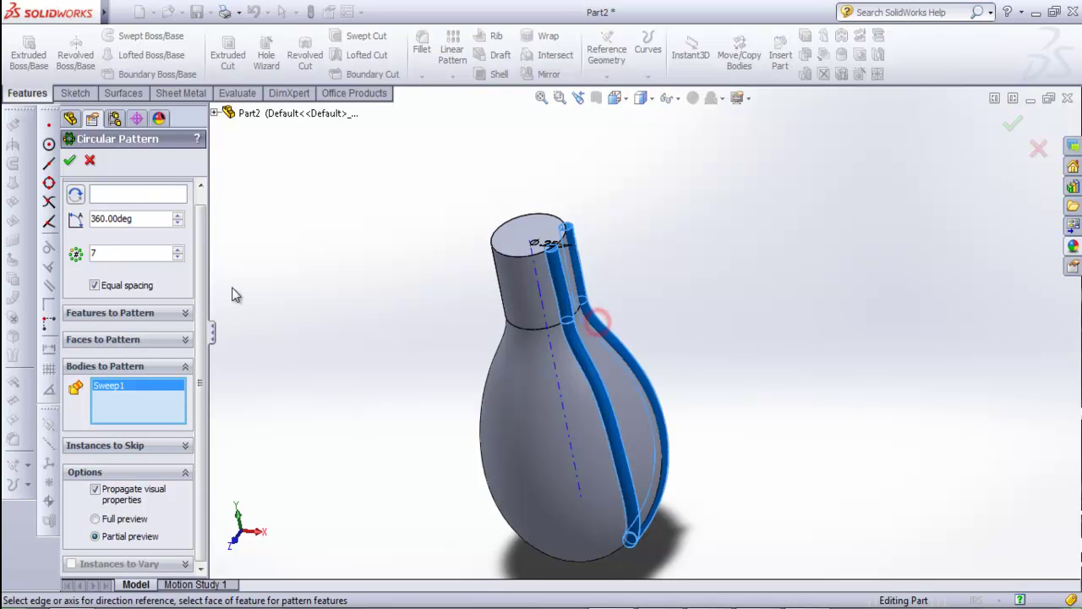
pyautogui.click(122, 196)
pyautogui.moveTo(200, 273); pyautogui.dragTo(201, 261)
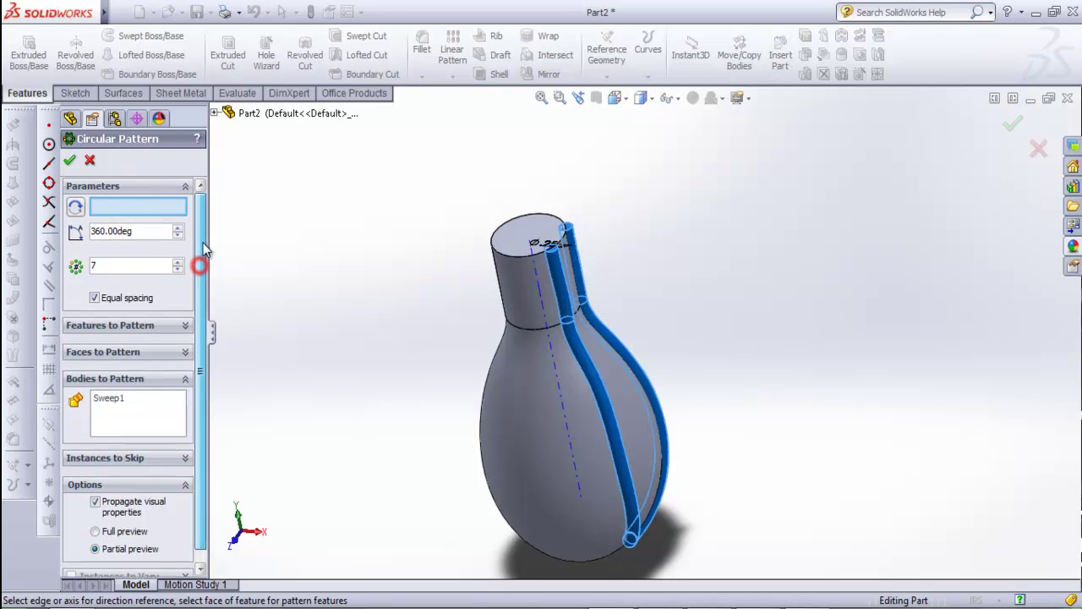
pyautogui.click(573, 463)
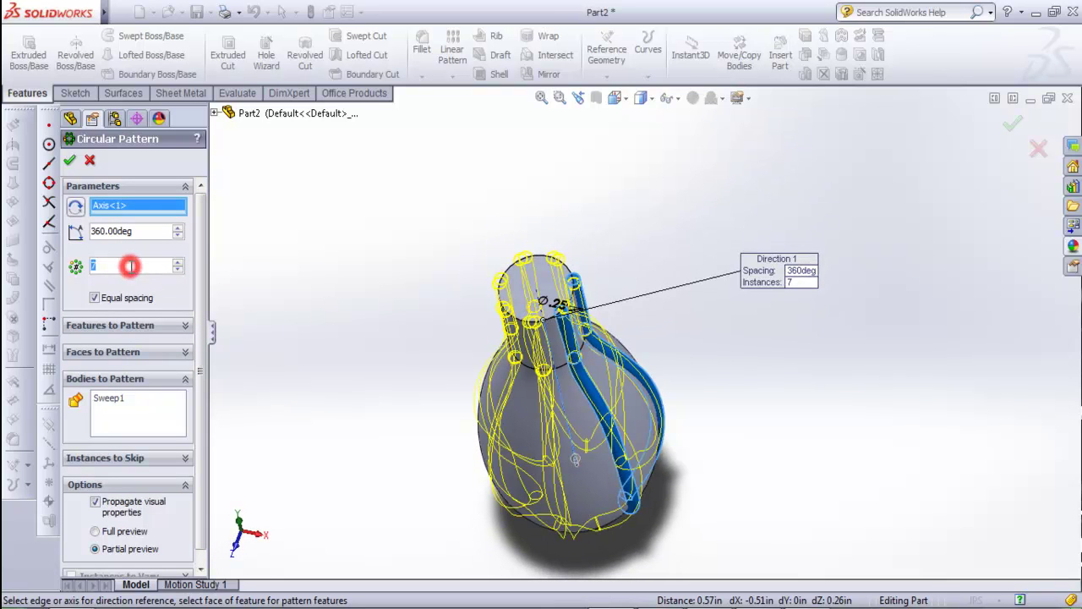
pyautogui.click(136, 266)
pyautogui.write('4')
# - Give the pattern 4 equally spaced instances over 360° and confirm CirPattern1
pyautogui.press('Return')
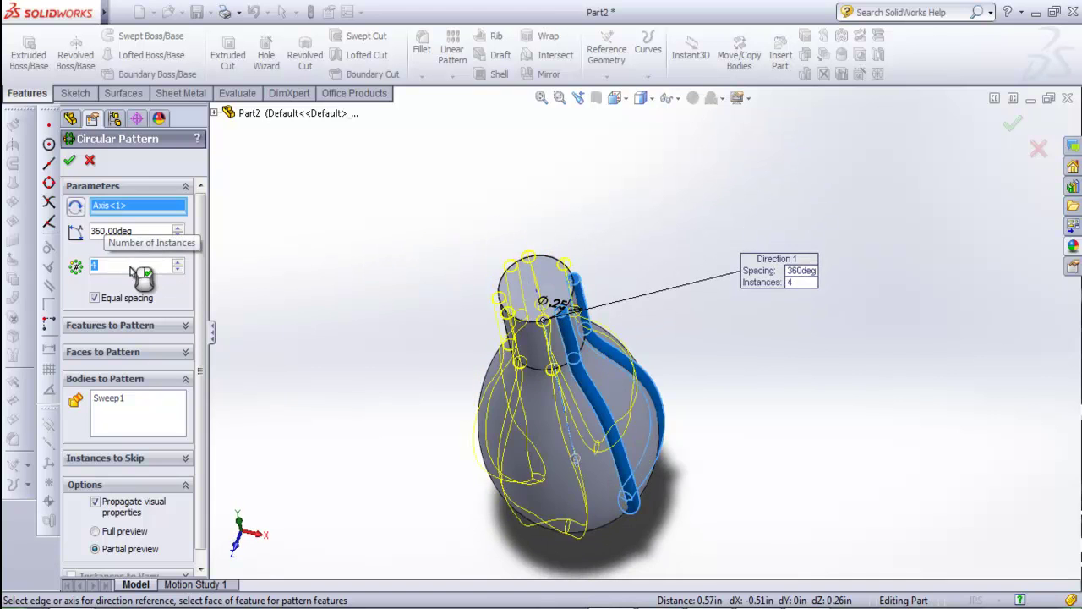
pyautogui.moveTo(443, 409)
pyautogui.mouseDown(button='middle')
pyautogui.moveTo(451, 353)
pyautogui.moveTo(449, 405)
pyautogui.mouseUp(button='middle')
pyautogui.scroll(-2, 502, 267)
pyautogui.scroll(-2, 502, 266)
pyautogui.moveTo(502, 266); pyautogui.dragTo(507, 304, button='middle')
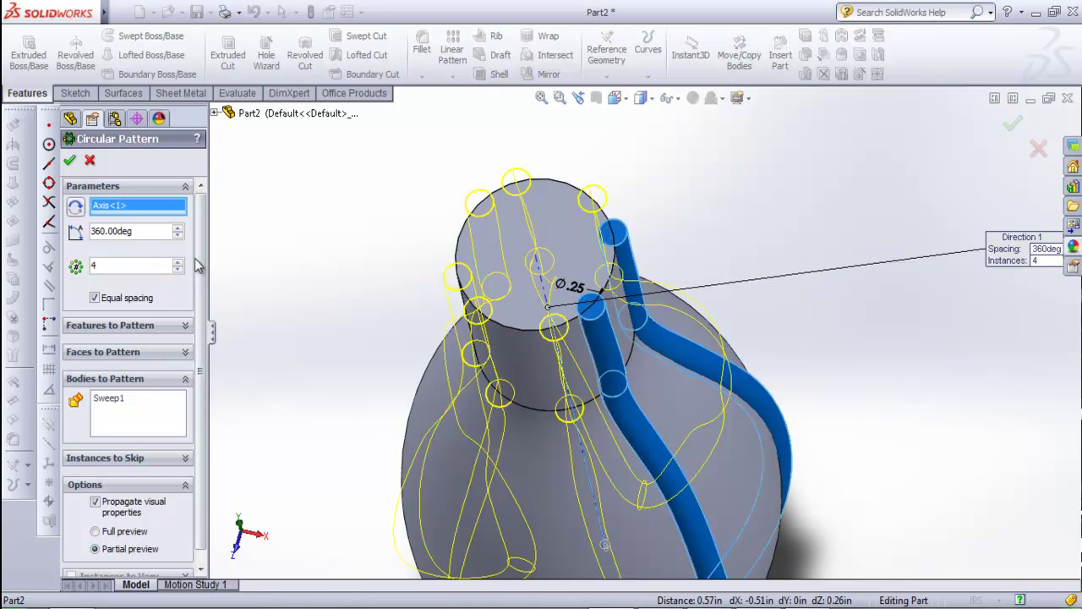
pyautogui.scroll(3, 454, 283)
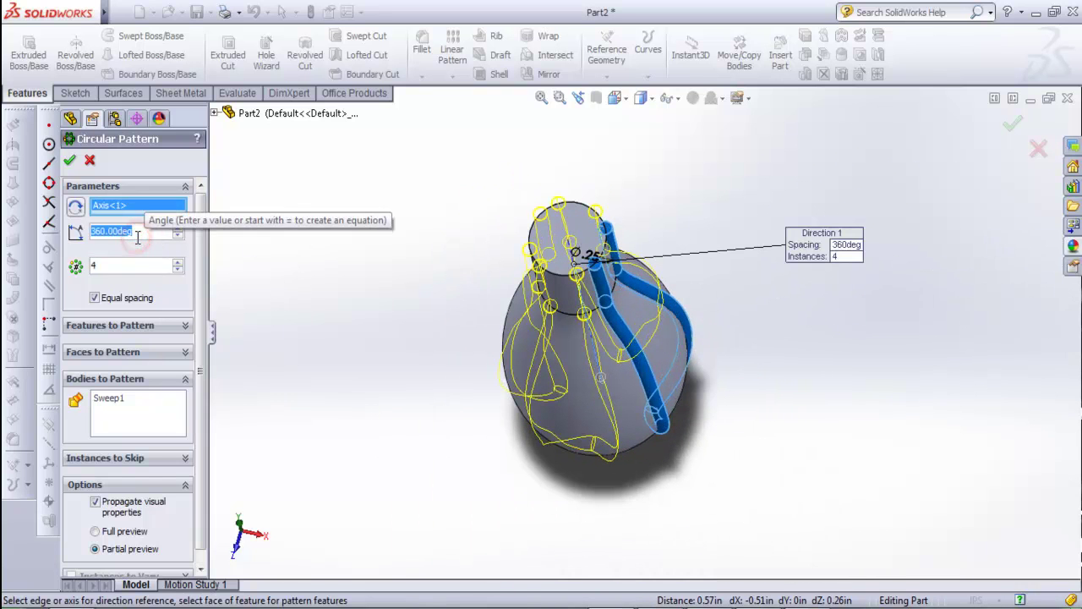
pyautogui.write('250')
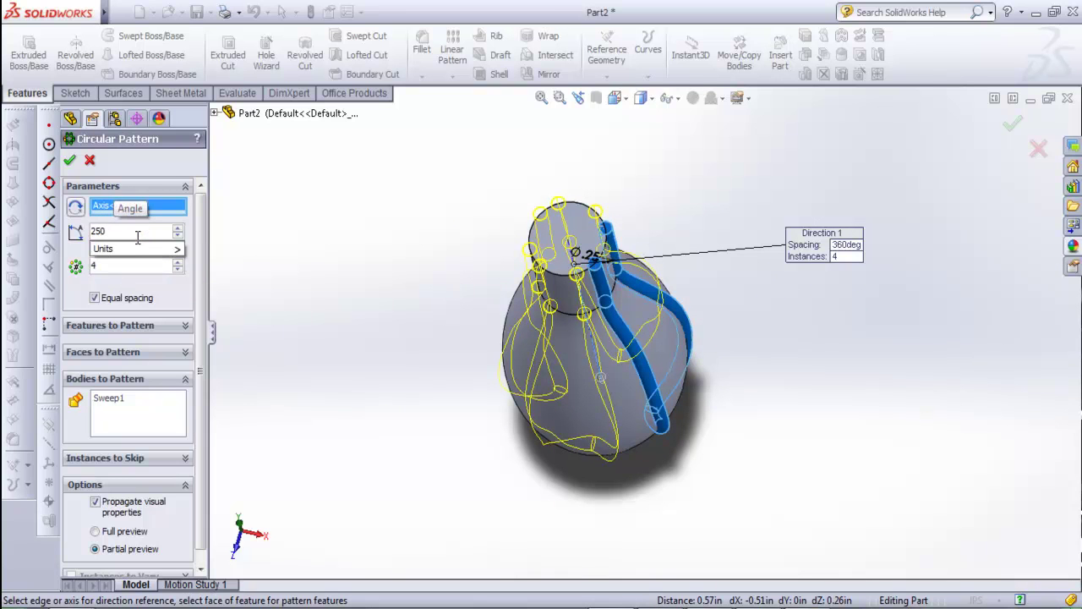
pyautogui.press('Return')
pyautogui.moveTo(352, 329); pyautogui.dragTo(282, 276, button='middle')
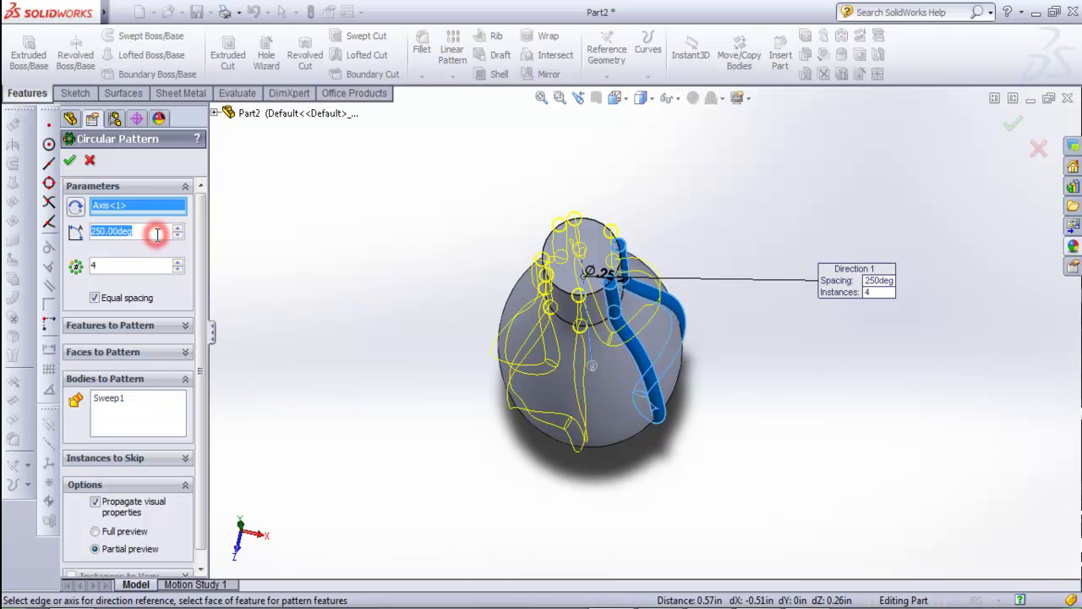
pyautogui.write('360')
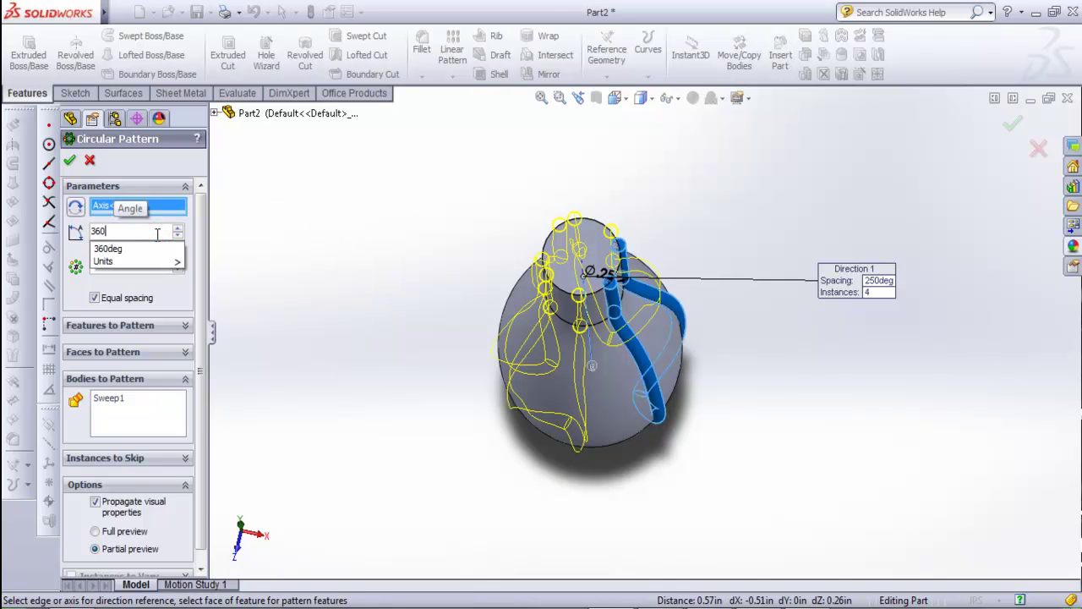
pyautogui.press('Return')
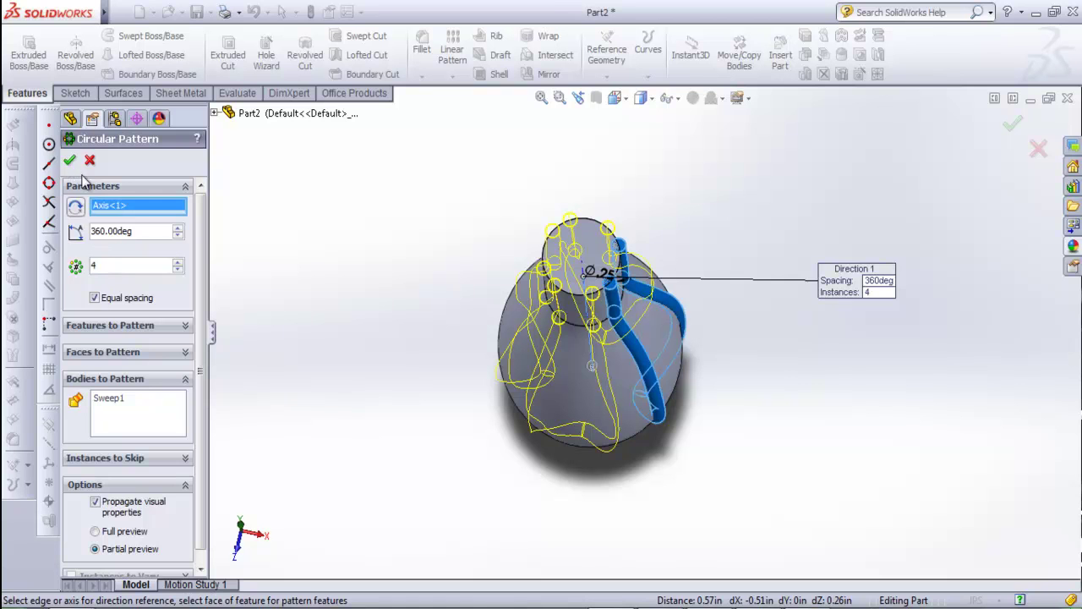
pyautogui.click(69, 160)
pyautogui.click(756, 364)
# - Hide the outer bottle surface body so only the tubes remain
pyautogui.moveTo(756, 363); pyautogui.dragTo(715, 329, button='middle')
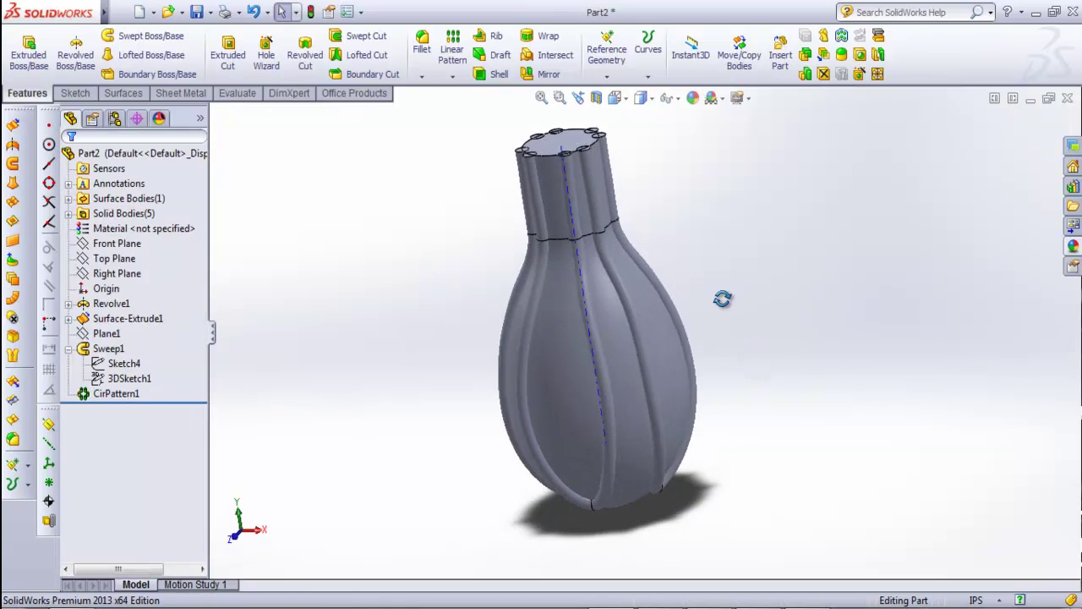
pyautogui.rightClick(548, 341)
pyautogui.click(580, 313)
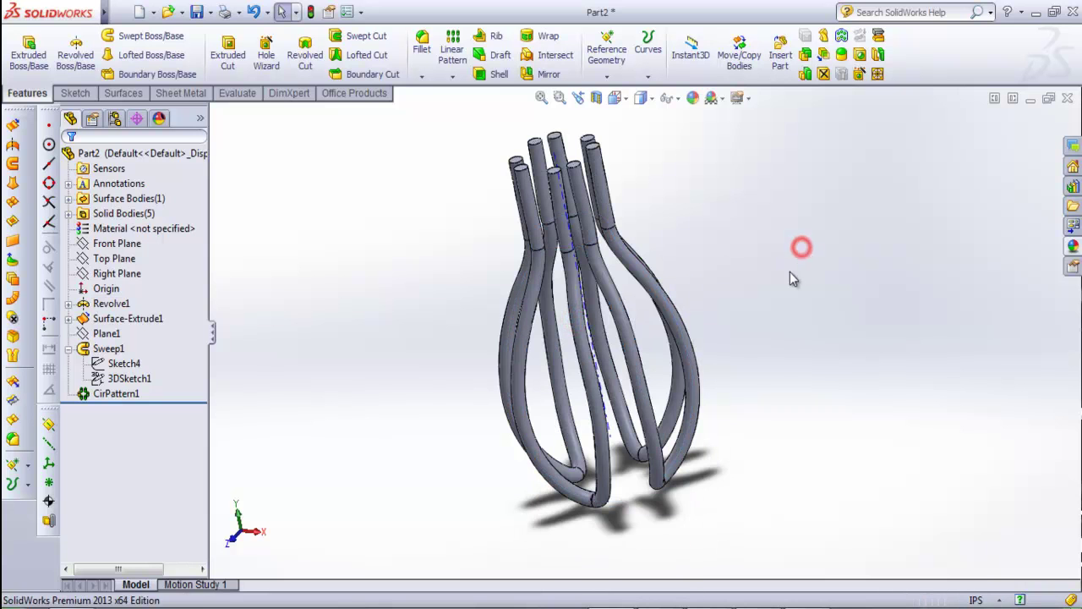
# - Reorient the tubes upright and bring up the Light.jpg reference photo
pyautogui.moveTo(712, 292); pyautogui.dragTo(691, 242, button='middle')
pyautogui.scroll(3, 707, 271)
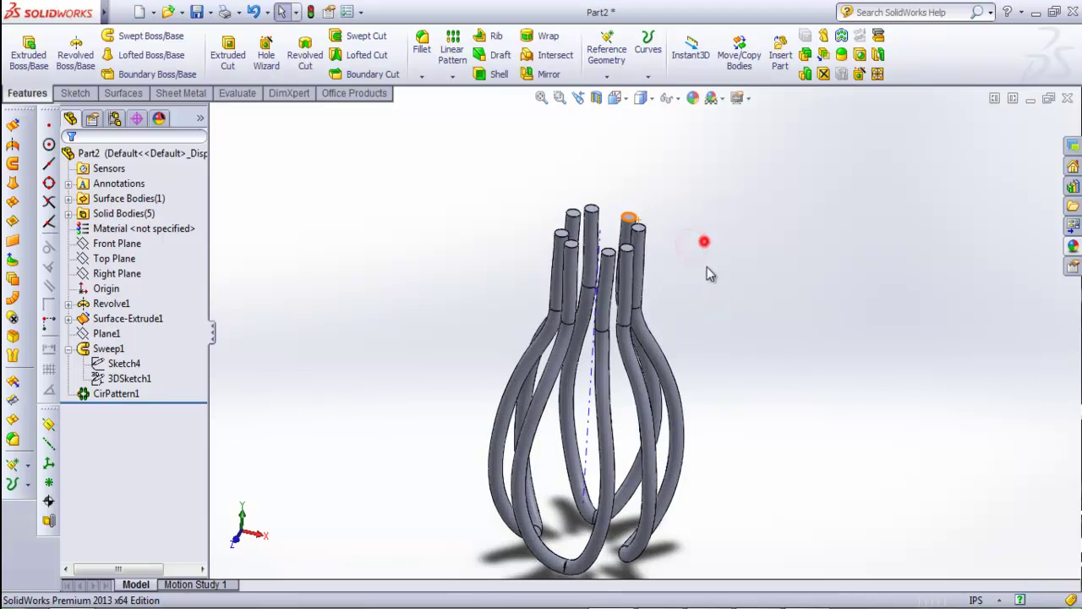
pyautogui.moveTo(700, 320); pyautogui.dragTo(725, 376, button='middle')
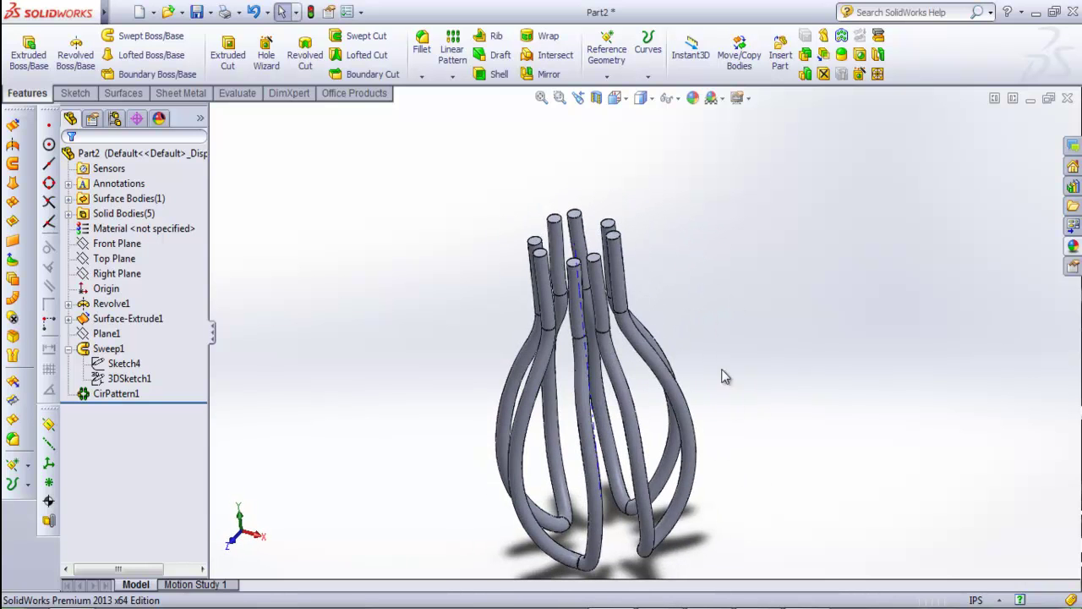
pyautogui.click(786, 602)
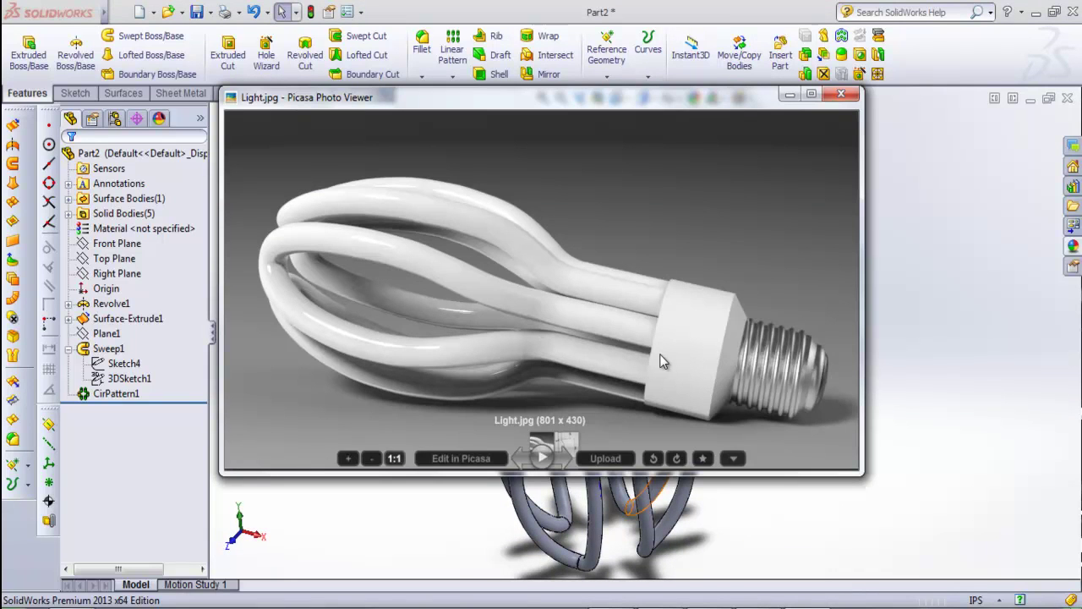
# - Minimize the reference photo and turn off axis display with Hide/Show Items
pyautogui.click(788, 94)
pyautogui.scroll(-5, 801, 275)
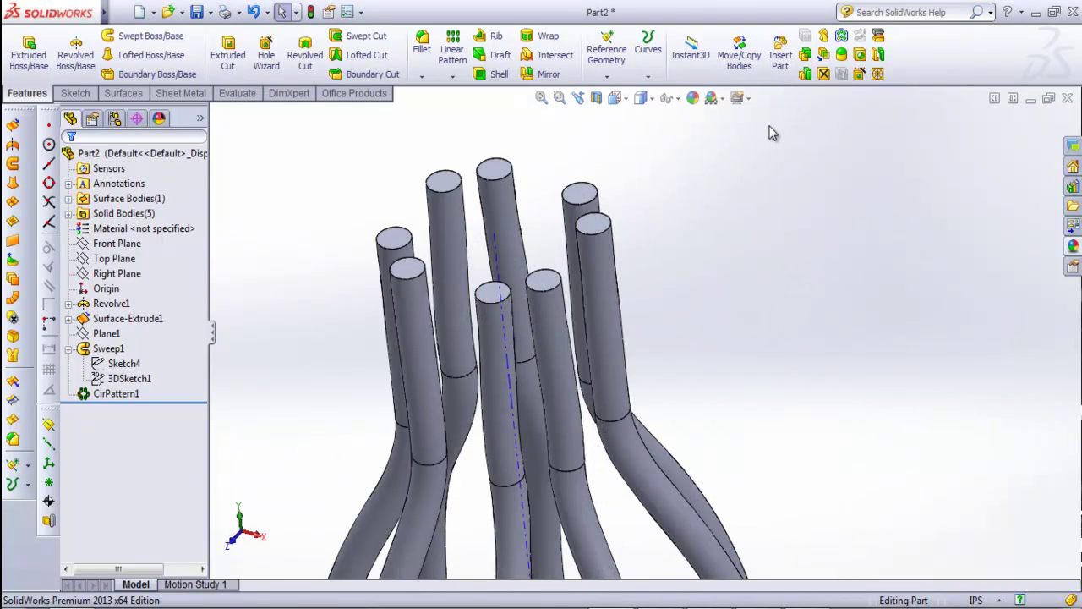
pyautogui.click(676, 100)
pyautogui.click(497, 273)
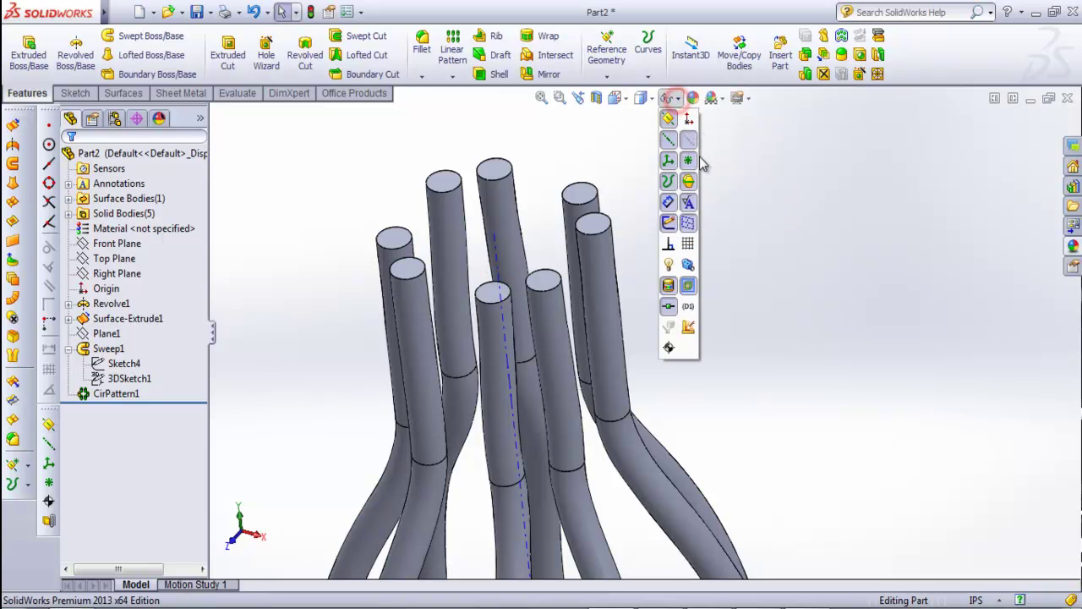
pyautogui.click(691, 143)
# - Start a sketch on a tube's top face, then exit the empty sketch
pyautogui.moveTo(628, 244)
pyautogui.mouseDown(button='middle')
pyautogui.moveTo(604, 234)
pyautogui.moveTo(642, 245)
pyautogui.moveTo(620, 221)
pyautogui.mouseUp(button='middle')
pyautogui.rightClick(580, 284)
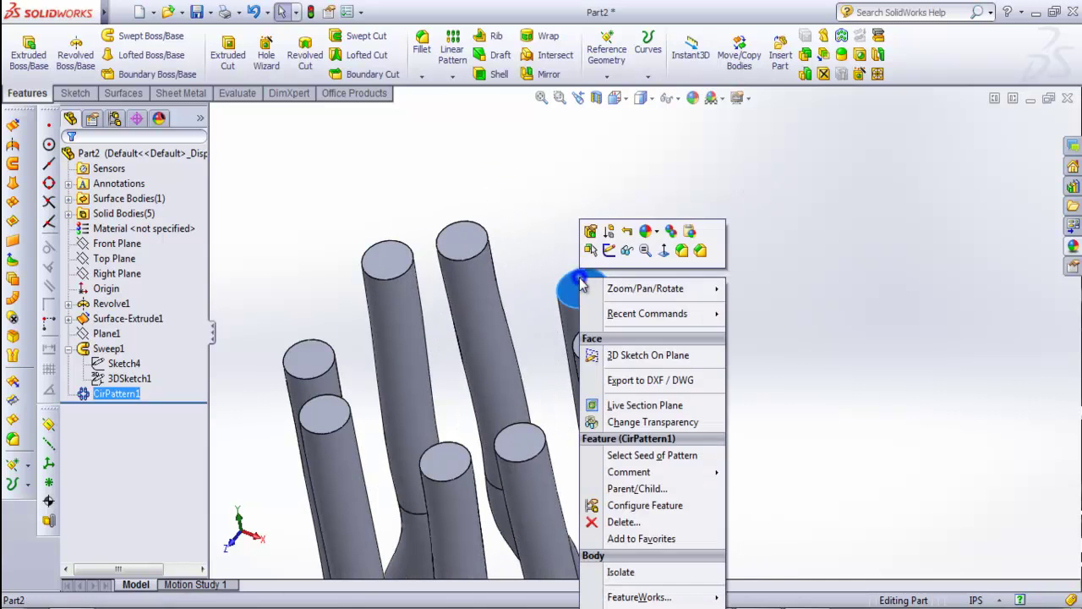
pyautogui.click(609, 249)
pyautogui.click(683, 292)
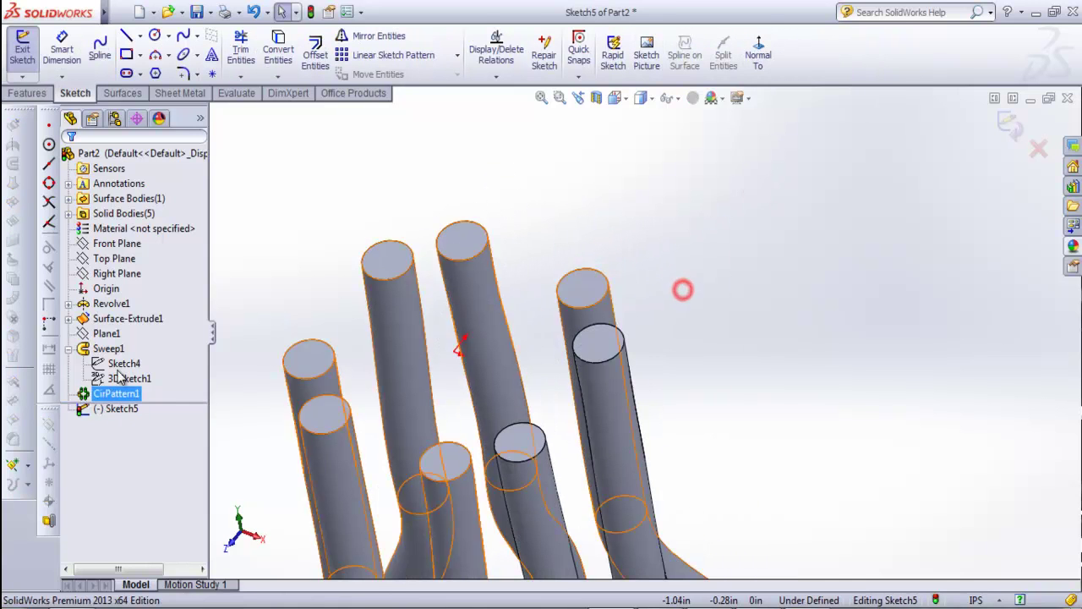
pyautogui.click(22, 48)
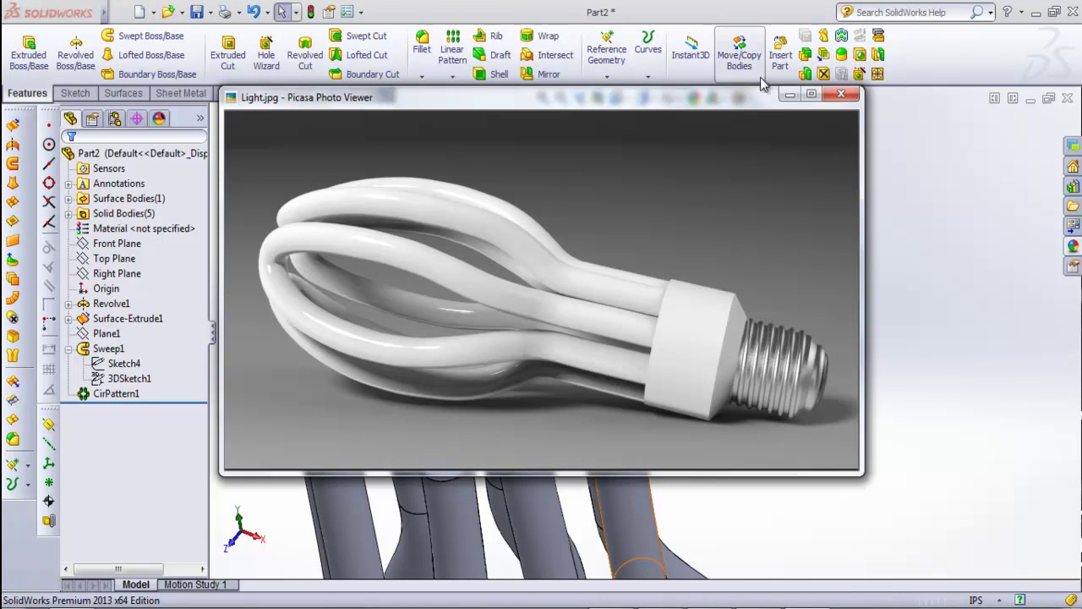
# - Minimize the photo again and select the tubes' top faces
pyautogui.click(788, 95)
pyautogui.click(590, 289)
pyautogui.click(616, 297)
# - Start a sketch on the tube top face, view it head-on, and draw an origin-centred circle
pyautogui.rightClick(591, 292)
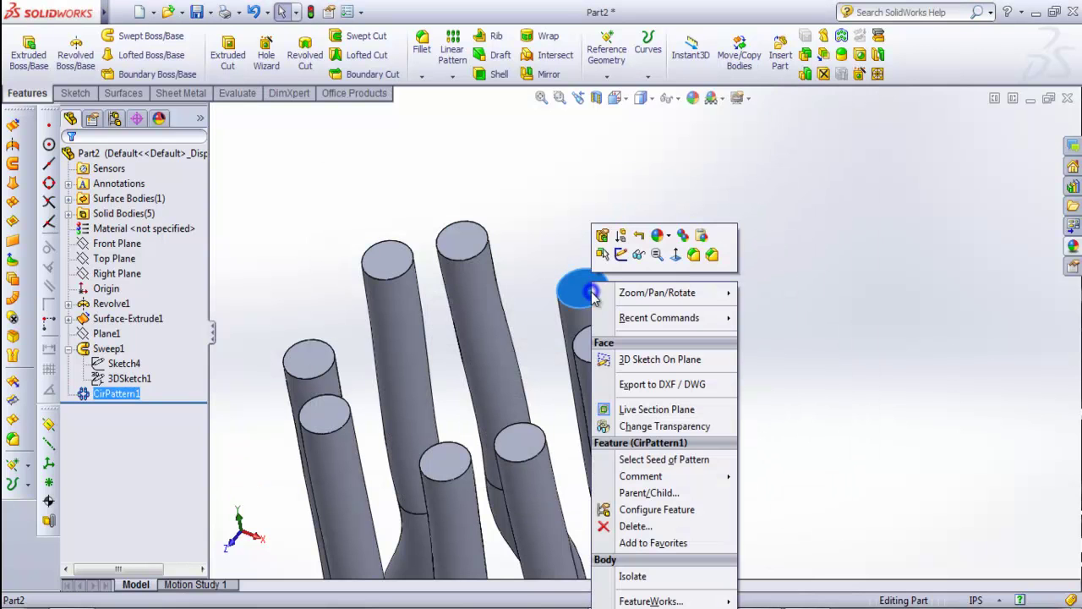
pyautogui.click(622, 260)
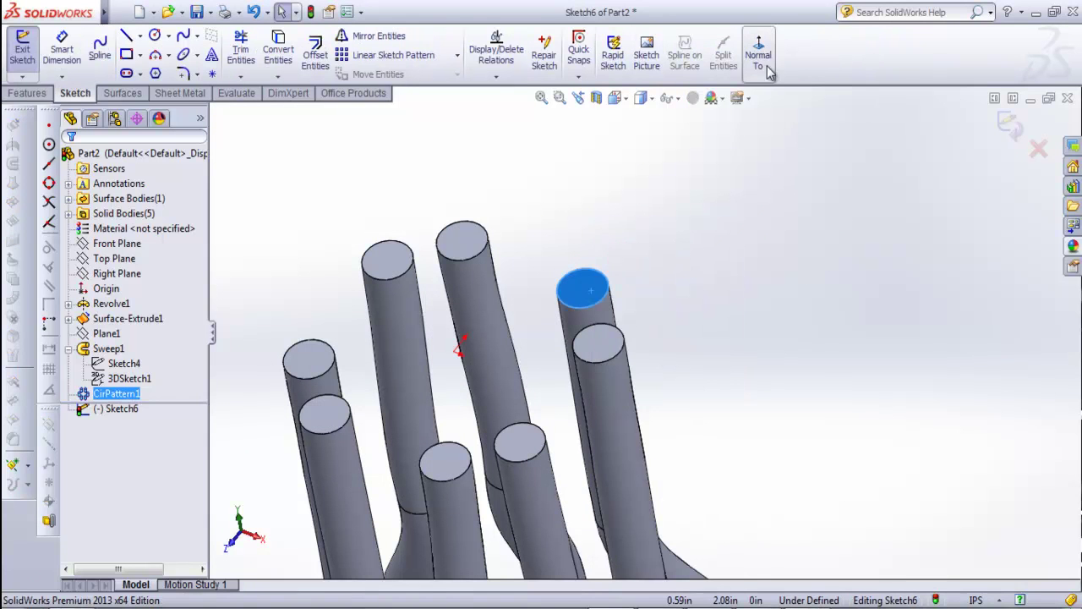
pyautogui.click(758, 55)
pyautogui.click(791, 257)
pyautogui.click(331, 273)
pyautogui.moveTo(304, 317); pyautogui.dragTo(386, 302, button='right')
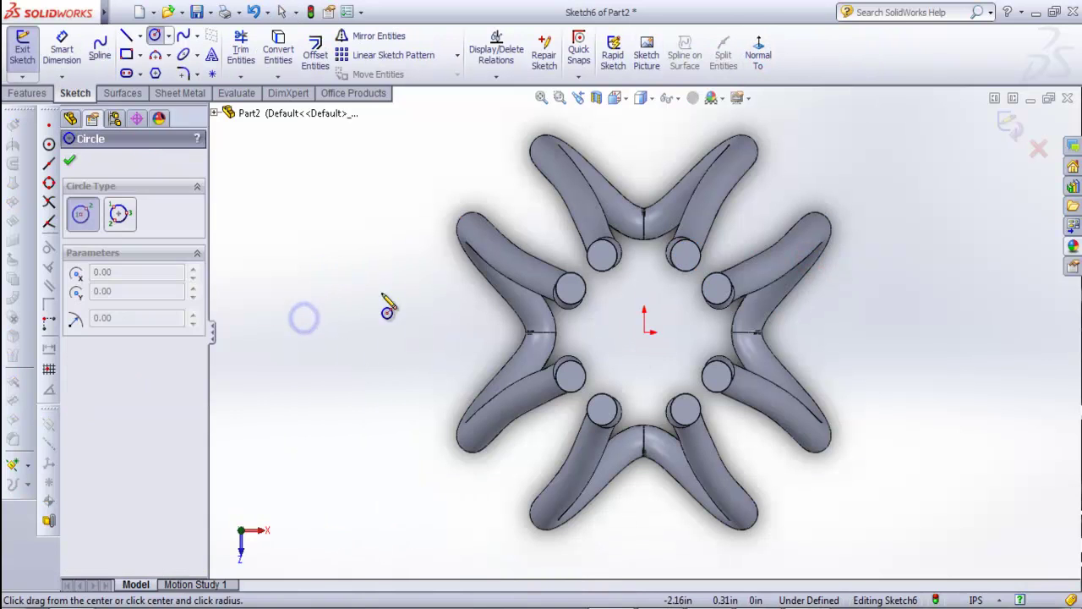
pyautogui.moveTo(644, 333); pyautogui.dragTo(725, 247)
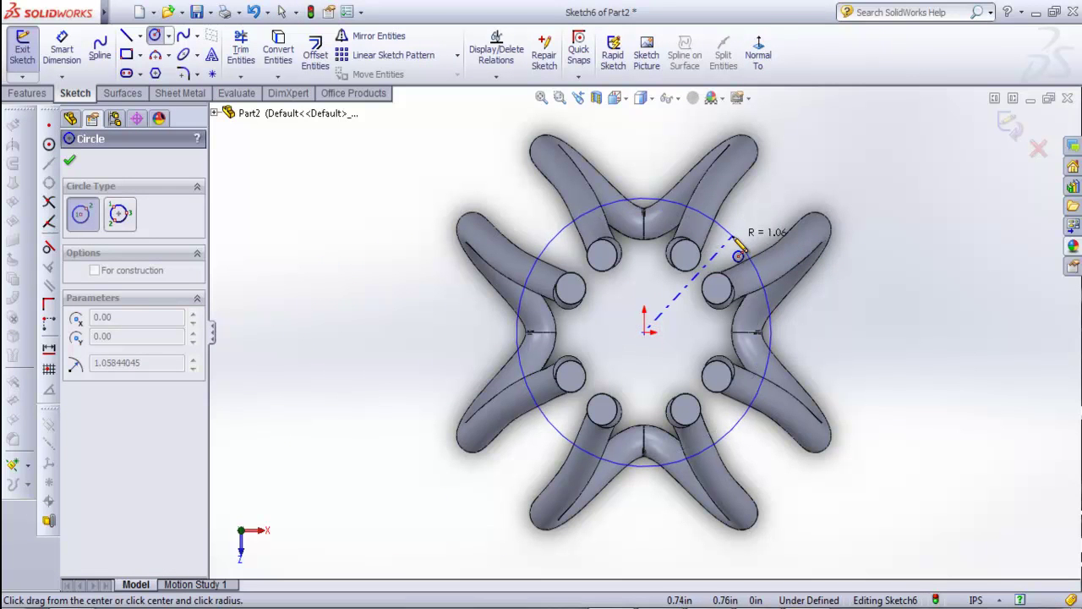
# - Dimension the circle's diameter to 1.7 in
pyautogui.moveTo(802, 307); pyautogui.dragTo(865, 372, button='right')
pyautogui.click(728, 245)
pyautogui.click(747, 233)
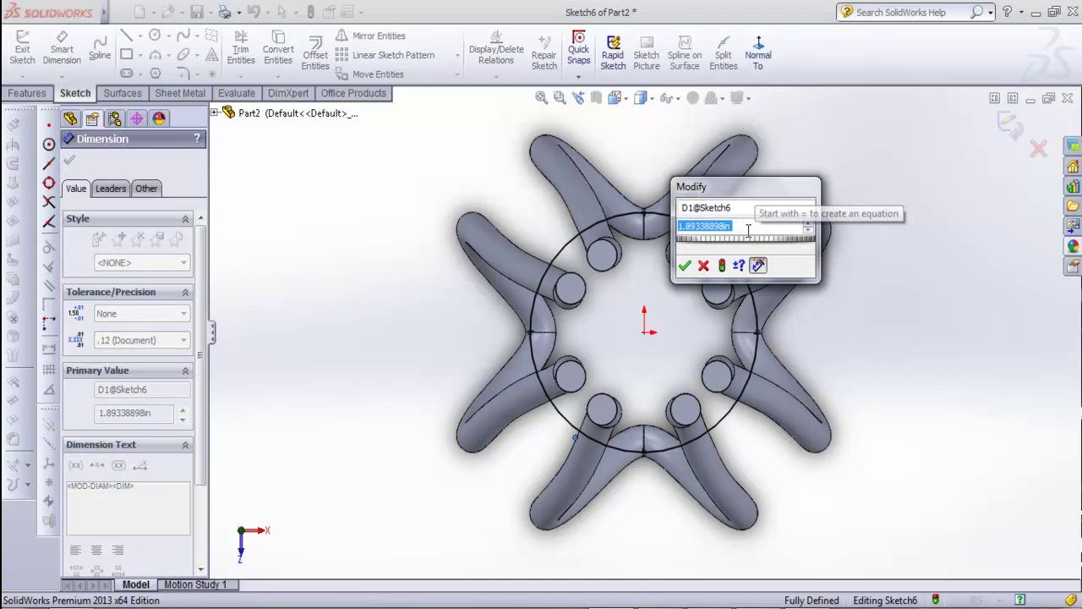
pyautogui.write('1.7')
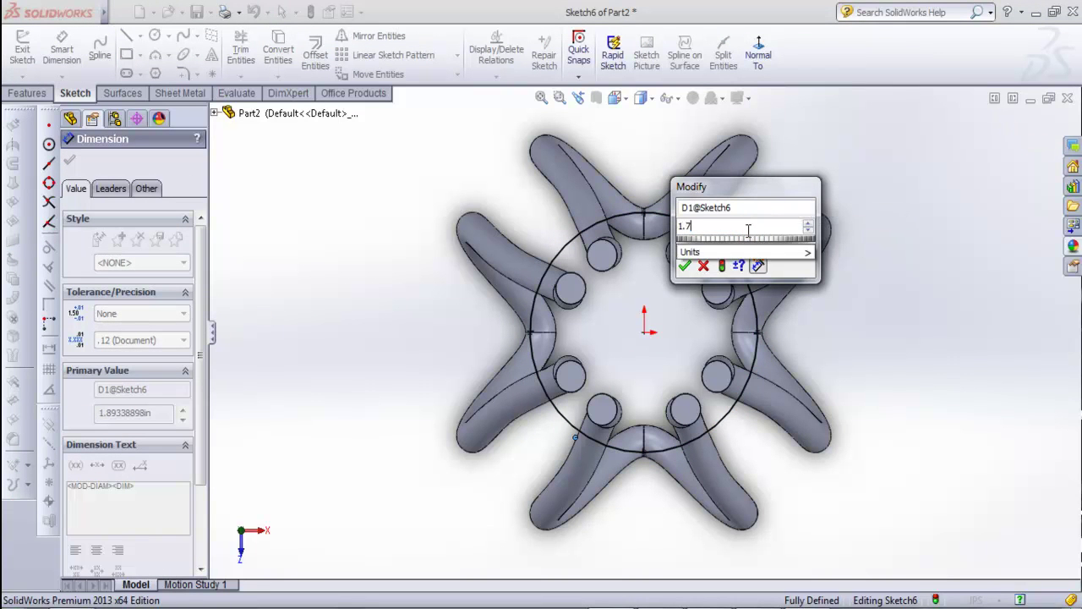
pyautogui.press('Return')
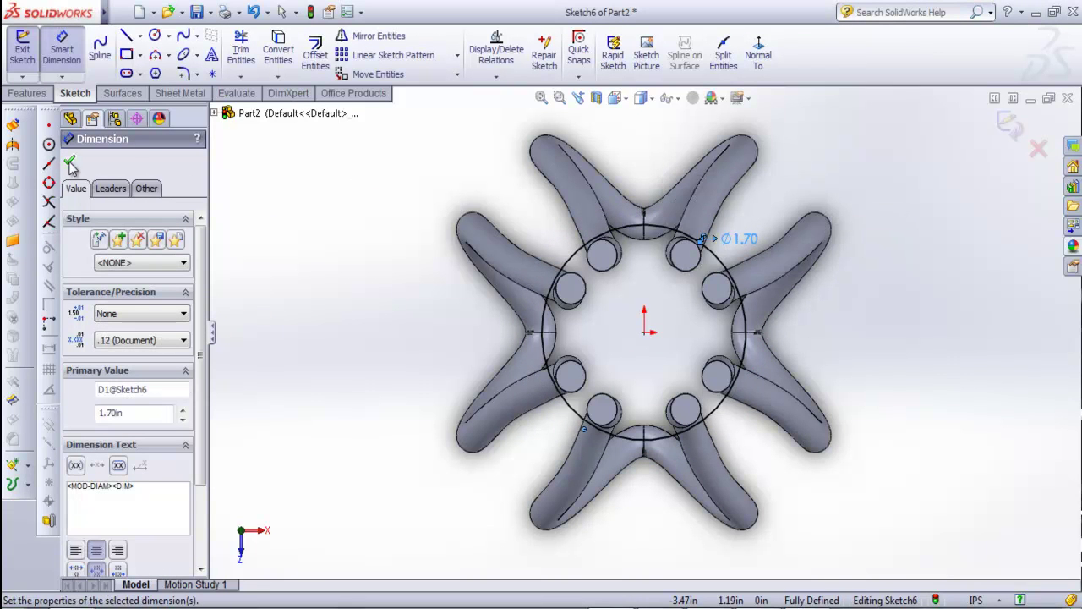
pyautogui.click(70, 164)
pyautogui.moveTo(752, 362); pyautogui.dragTo(746, 253, button='middle')
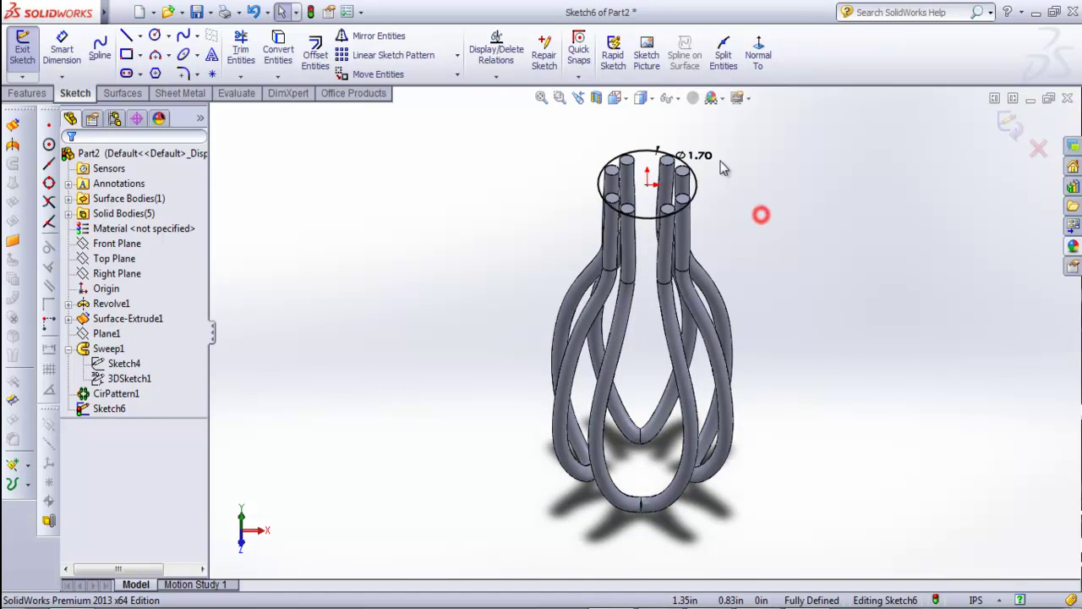
pyautogui.scroll(-3, 723, 166)
# - Extrude the 1.70 circle 1.5 in Blind into a solid cap, then reopen Light.jpg
pyautogui.click(25, 93)
pyautogui.click(29, 51)
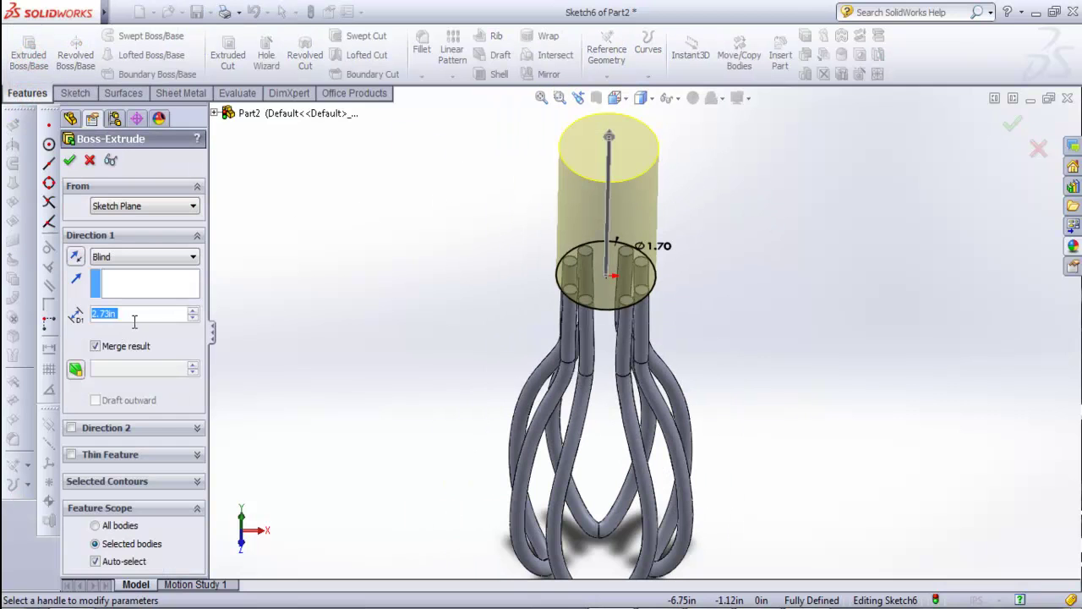
pyautogui.write('1.')
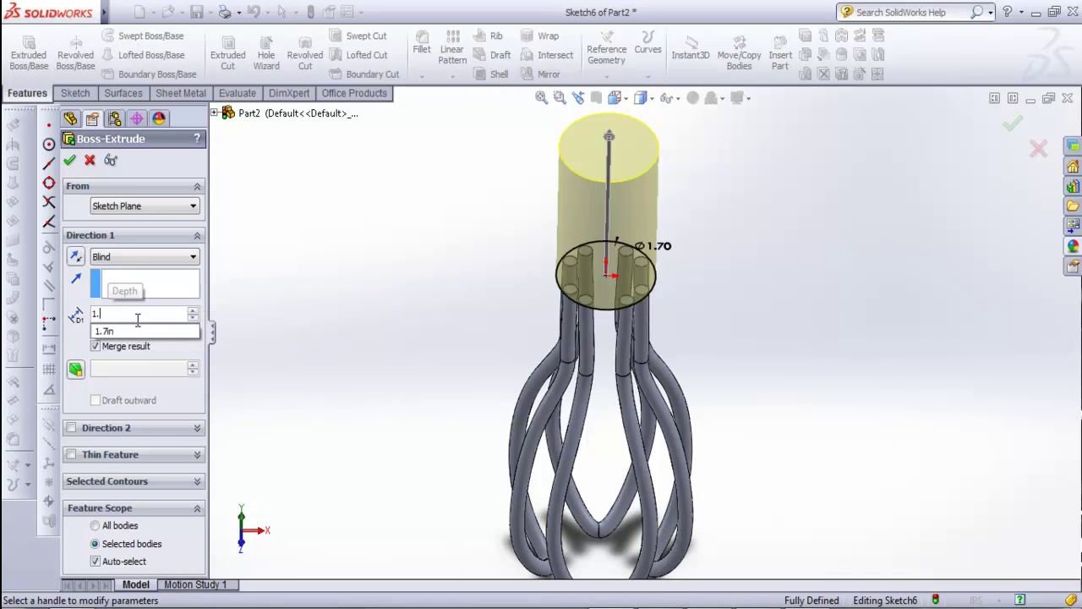
pyautogui.press('Return')
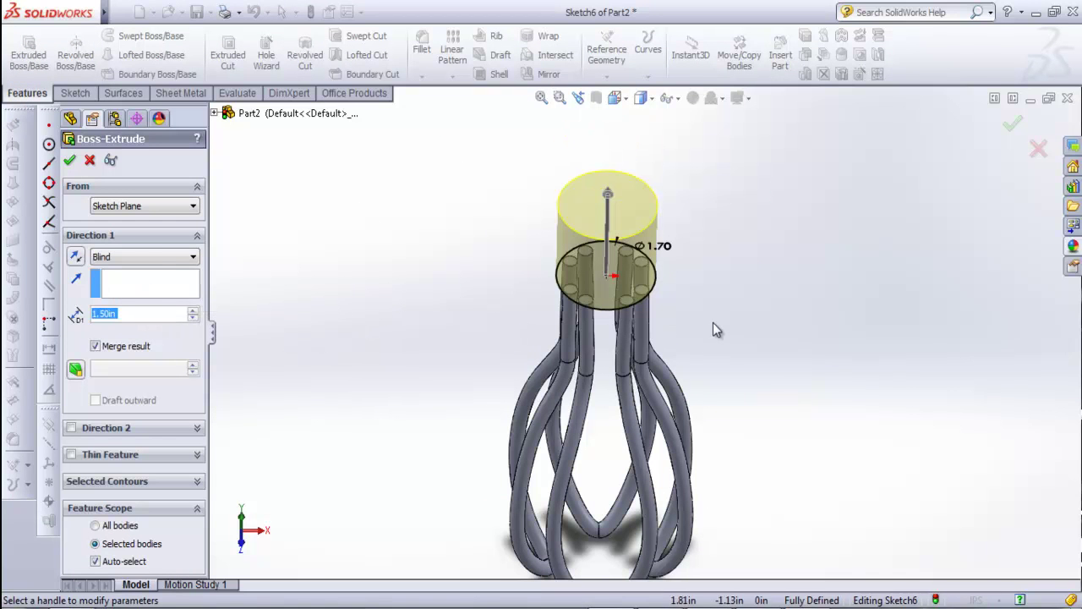
pyautogui.moveTo(712, 330); pyautogui.dragTo(682, 246, button='middle')
pyautogui.doubleClick(129, 318)
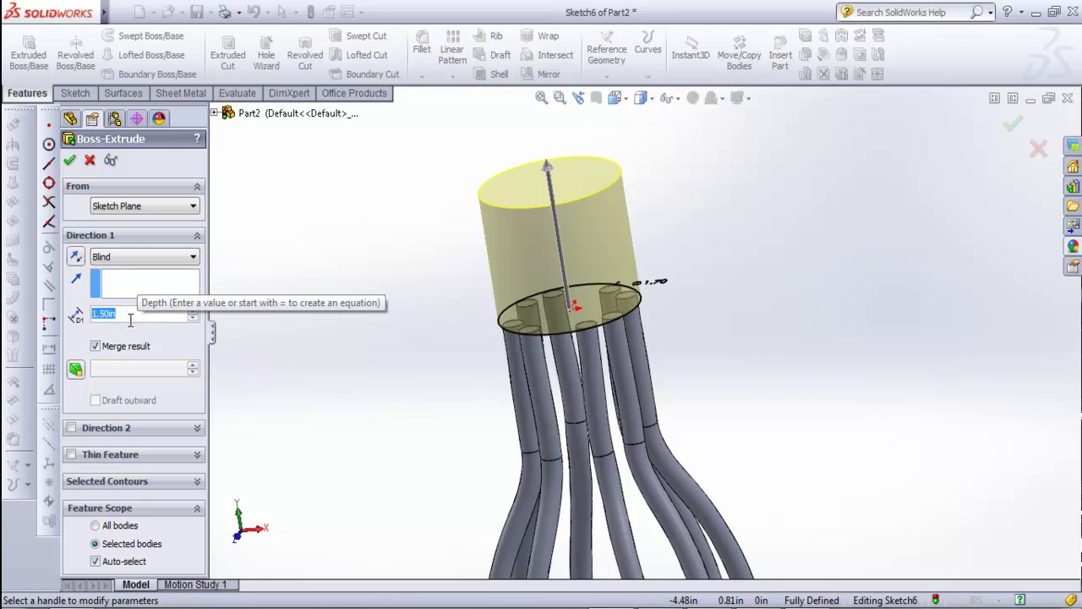
pyautogui.click(70, 161)
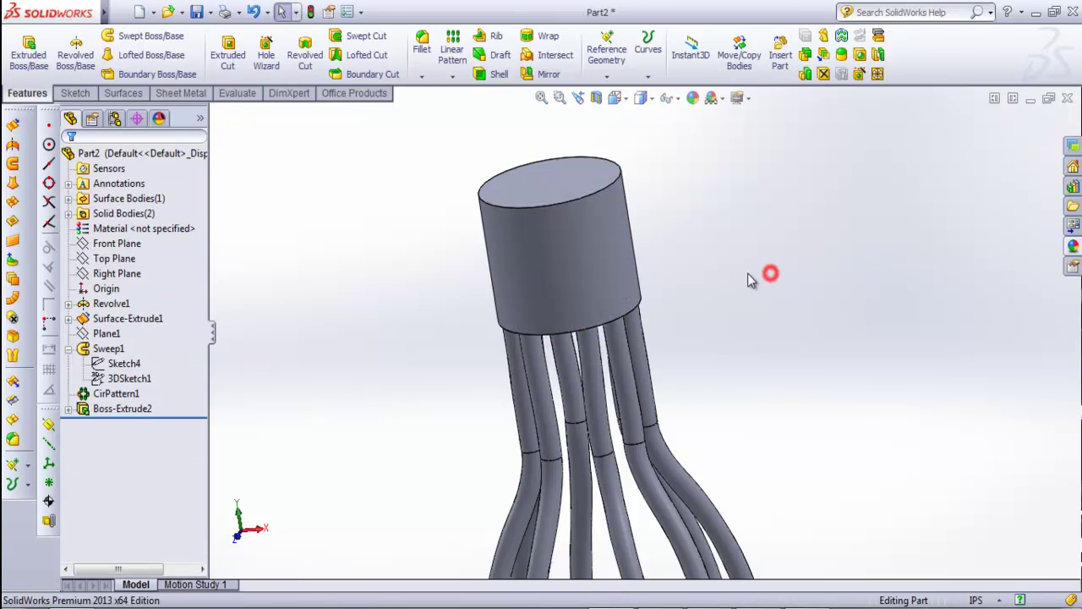
pyautogui.scroll(2, 769, 272)
pyautogui.click(818, 607)
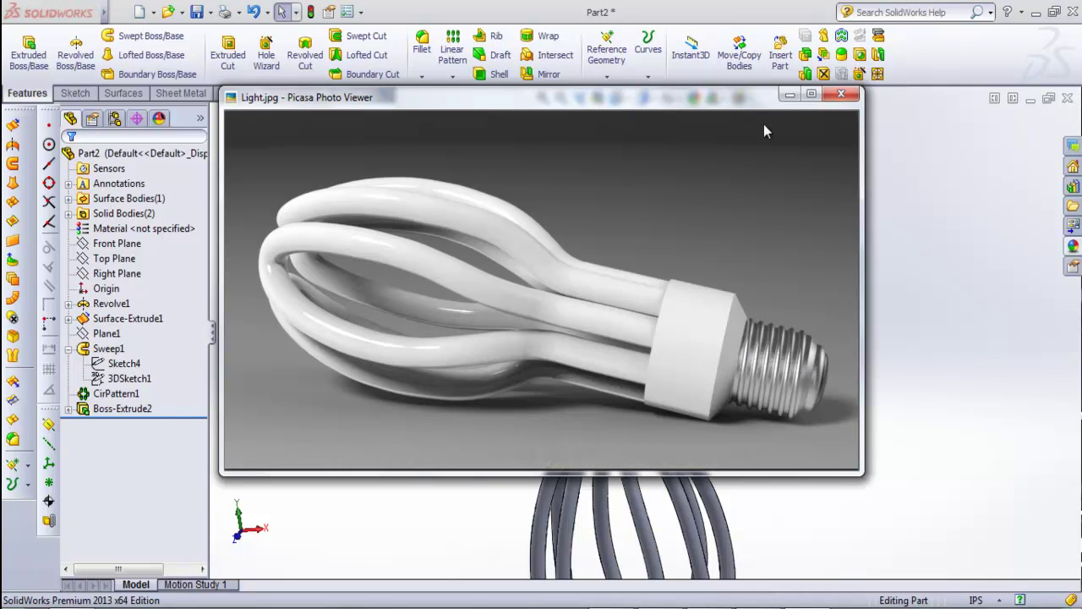
# - Minimize the photo and open a sketch on the cylinder's top face, viewed Normal To
pyautogui.click(790, 96)
pyautogui.moveTo(862, 256); pyautogui.dragTo(640, 273, button='middle')
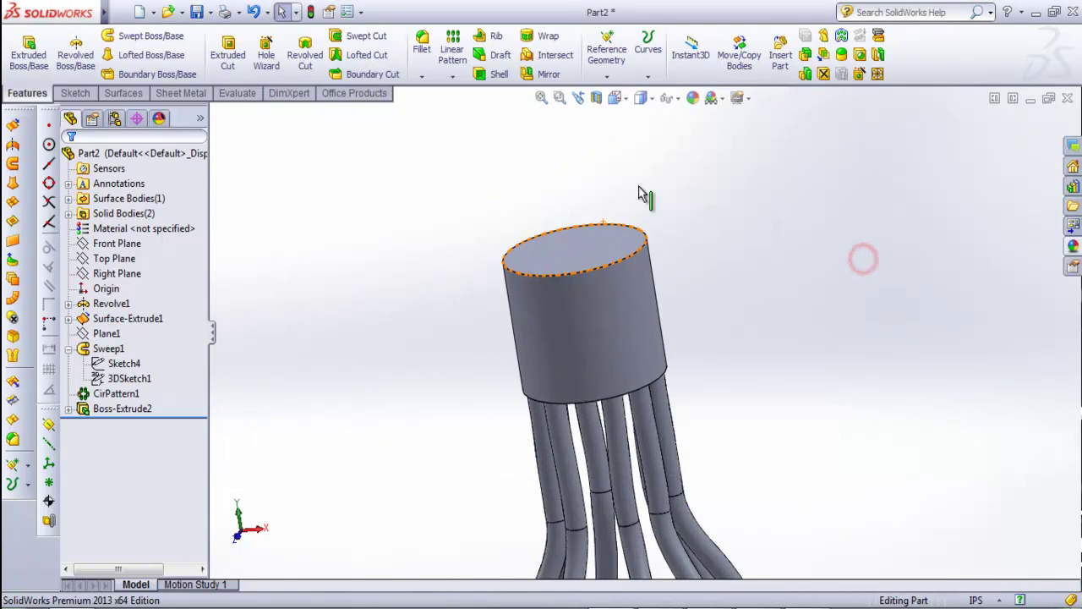
pyautogui.rightClick(615, 266)
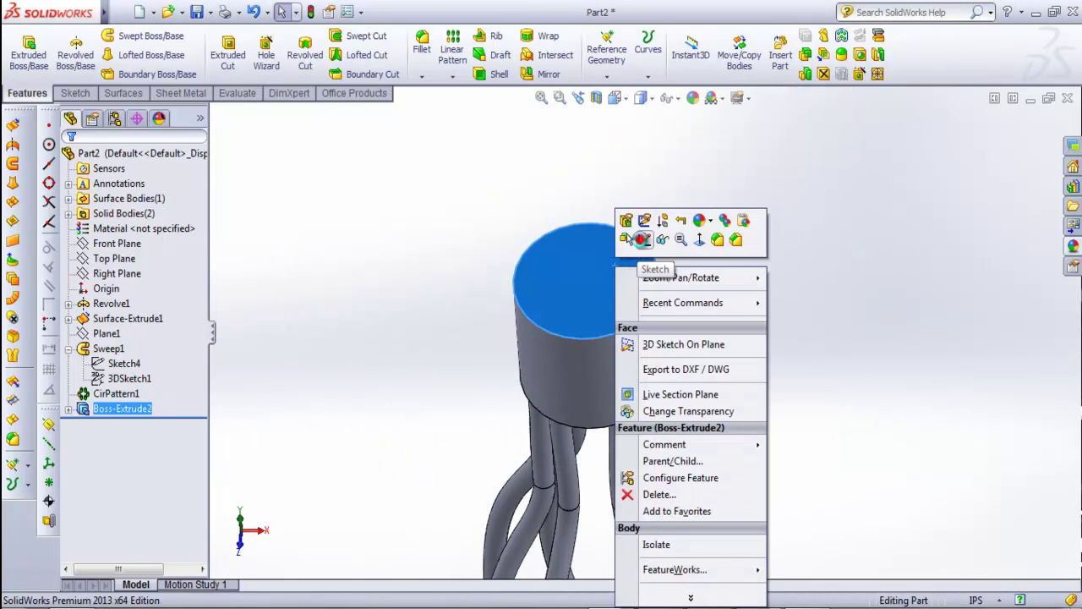
pyautogui.click(638, 238)
pyautogui.click(757, 59)
pyautogui.click(908, 297)
pyautogui.click(379, 147)
pyautogui.click(334, 168)
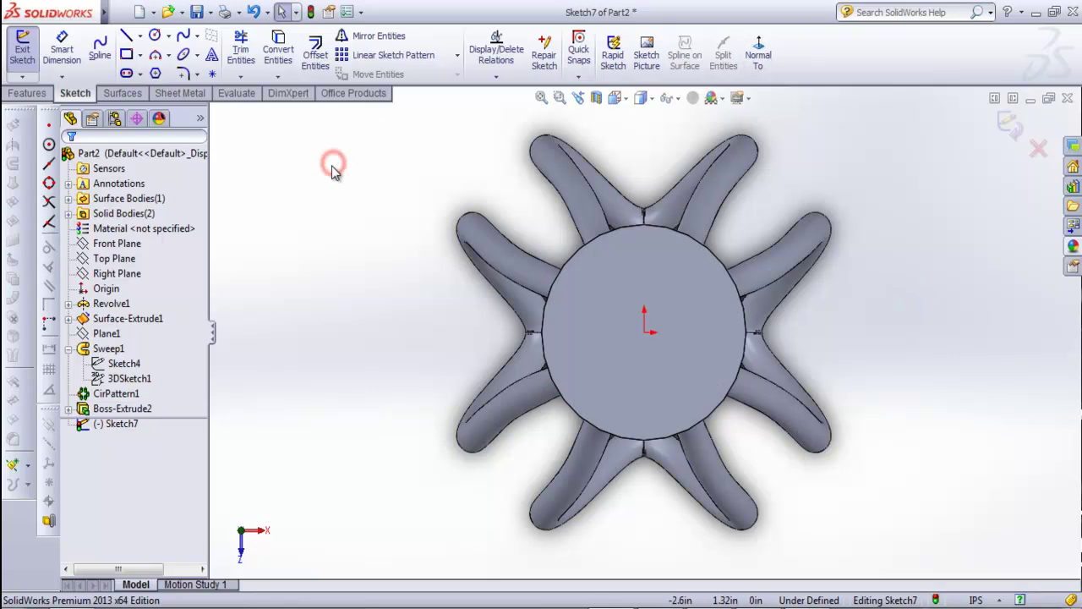
pyautogui.click(329, 164)
pyautogui.click(365, 173)
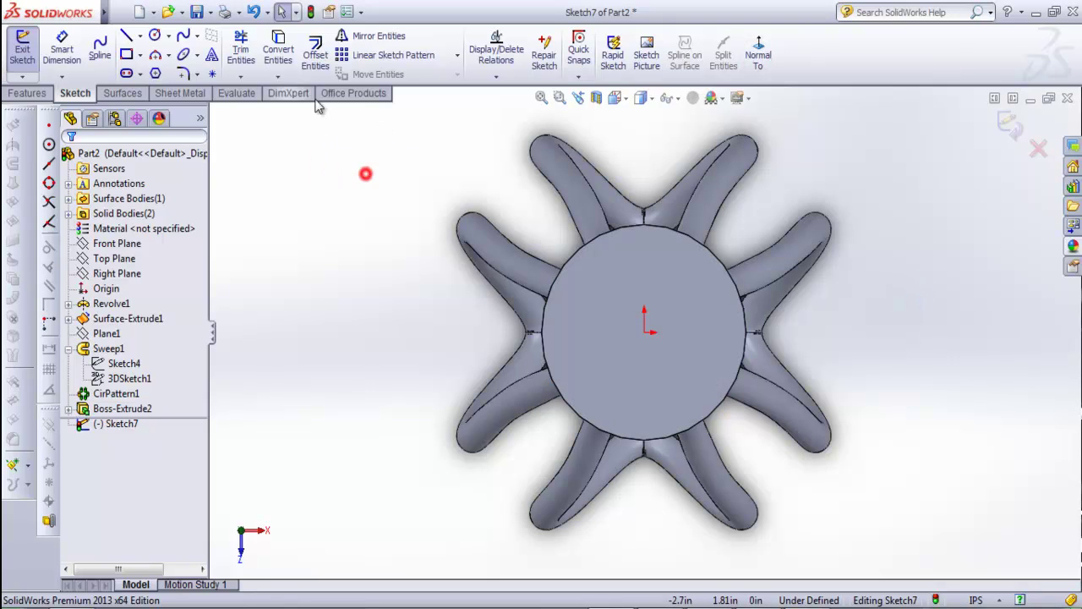
# - Offset the cap's top circular edge 0.25 in inward with Offset Entities and Reverse
pyautogui.click(315, 60)
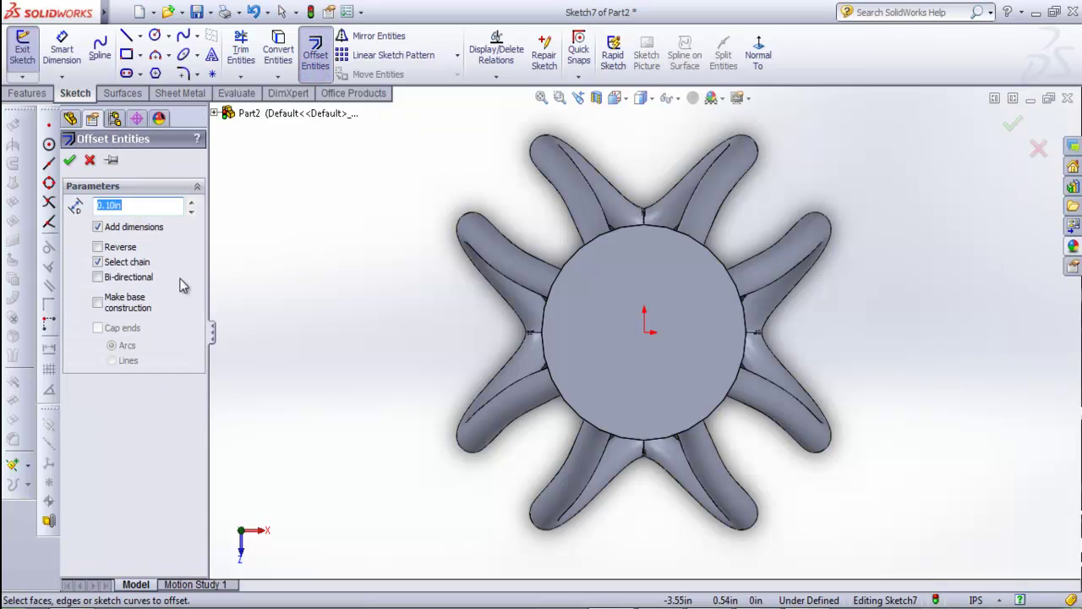
pyautogui.click(589, 306)
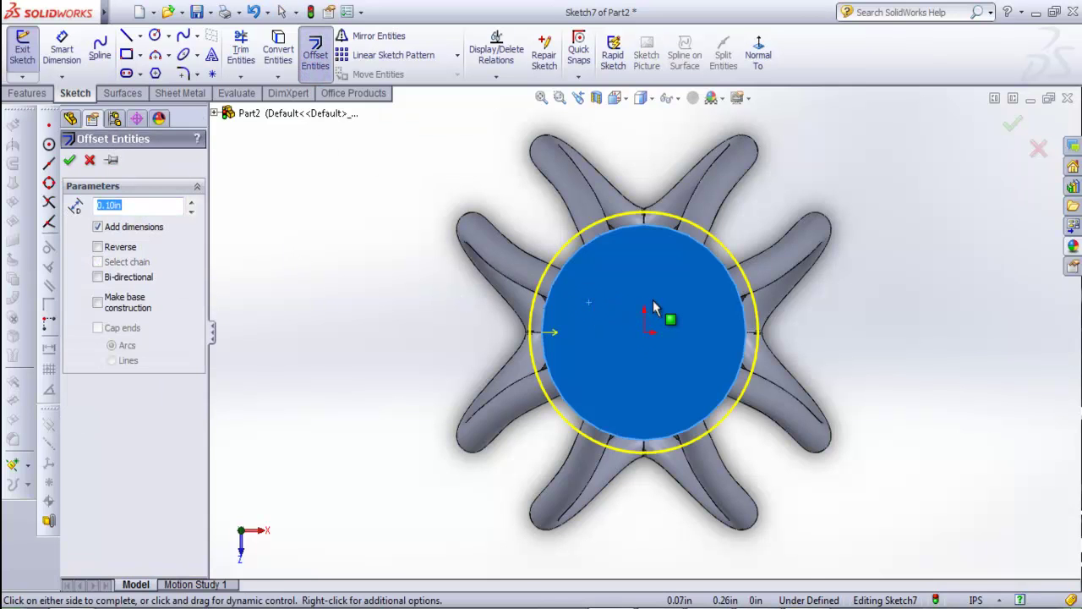
pyautogui.scroll(-3, 653, 307)
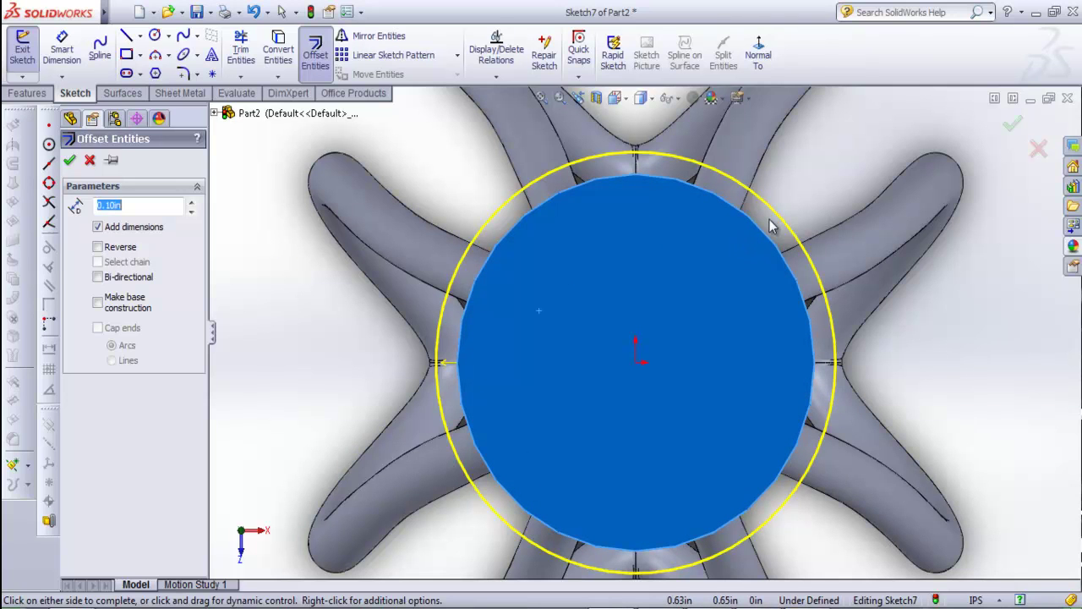
pyautogui.press('z')
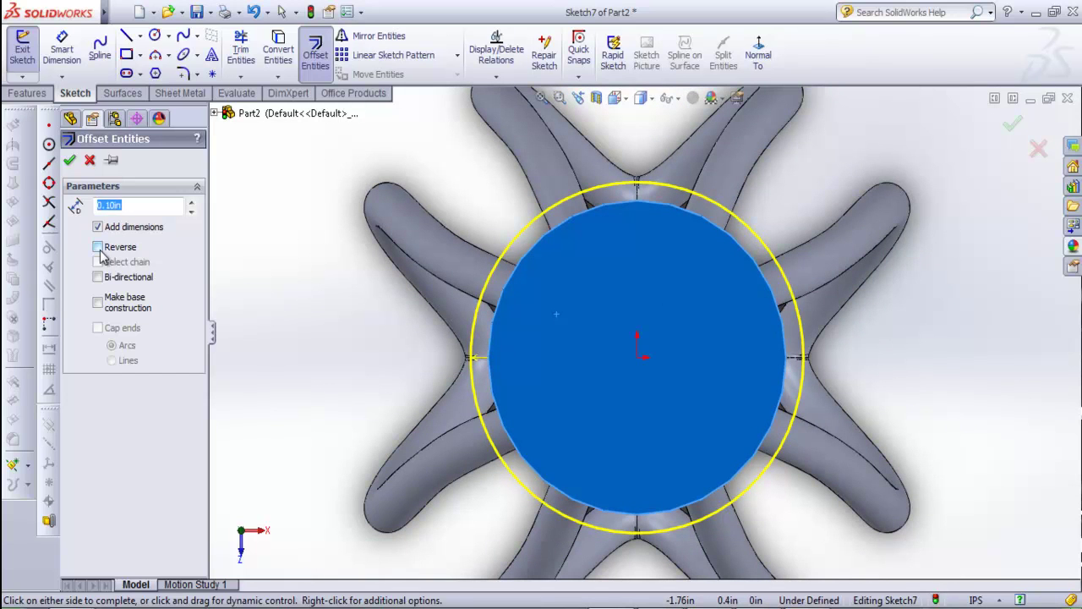
pyautogui.click(98, 249)
pyautogui.scroll(-2, 807, 351)
pyautogui.write('.2')
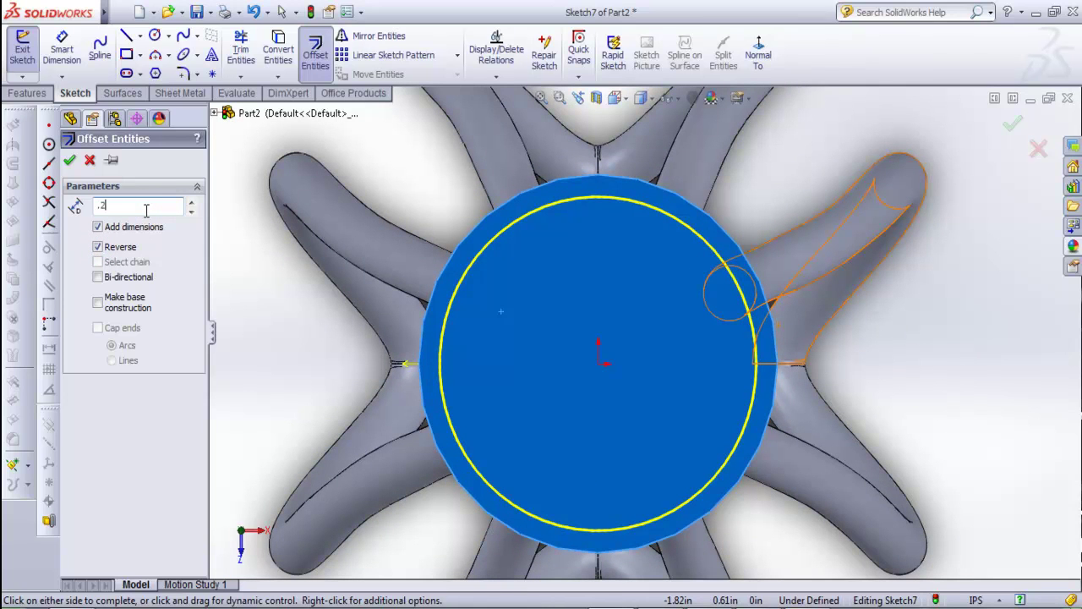
pyautogui.press('Return')
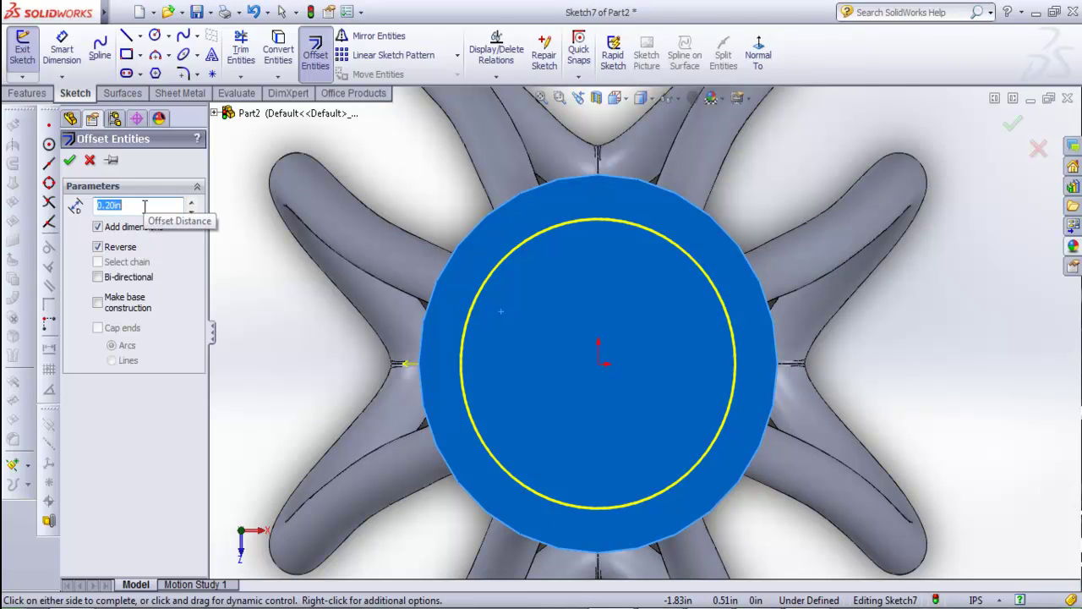
pyautogui.write('0.25')
pyautogui.press('Return')
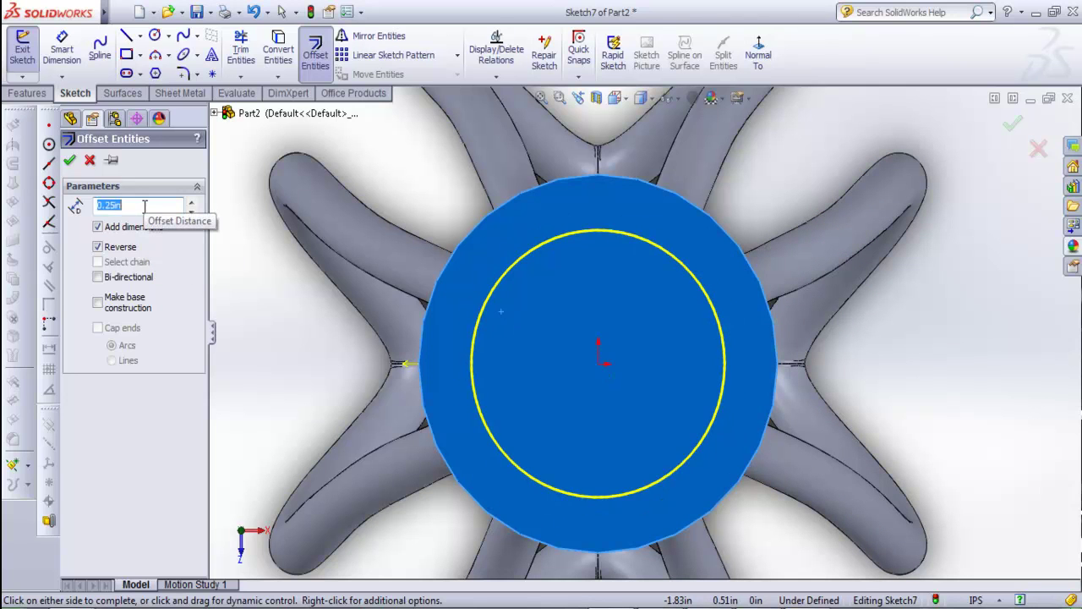
# - Confirm the 0.25 in inward offset circle and angle the view over the top
pyautogui.click(501, 311)
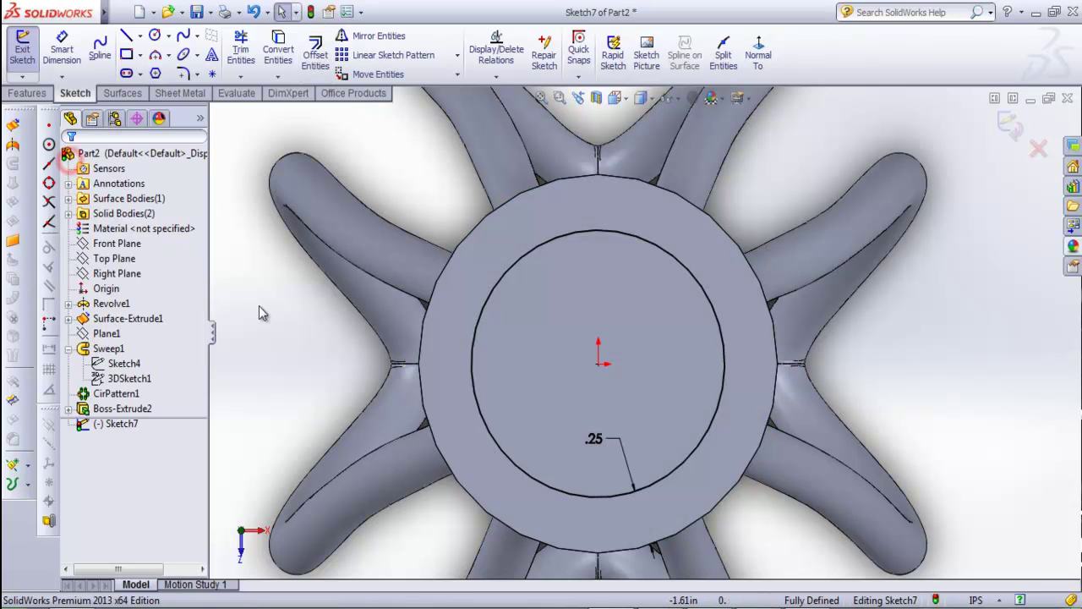
pyautogui.scroll(2, 663, 463)
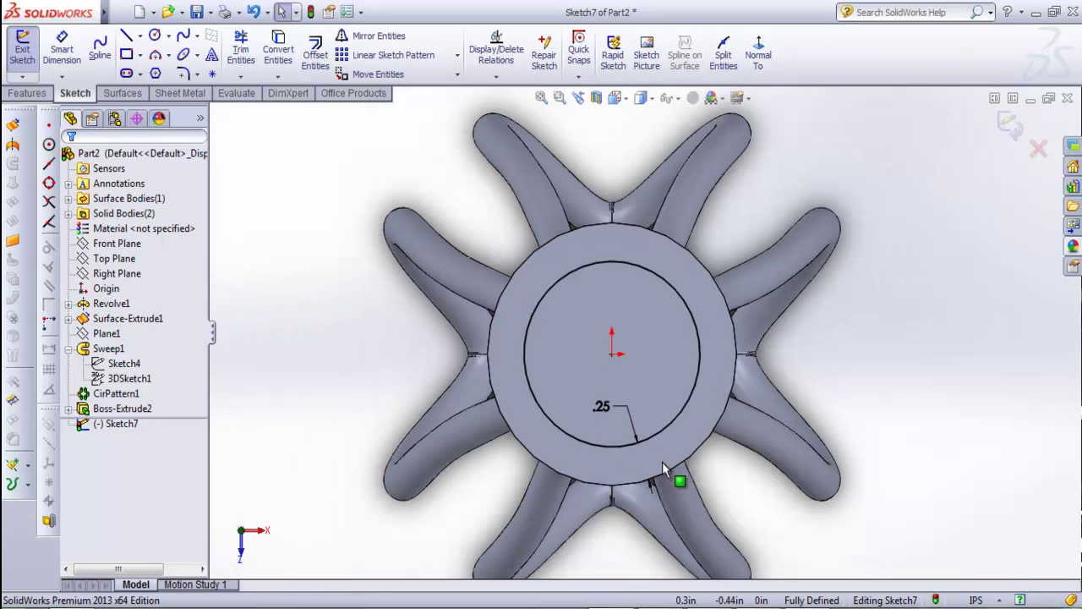
pyautogui.scroll(-4, 644, 467)
pyautogui.scroll(2, 683, 361)
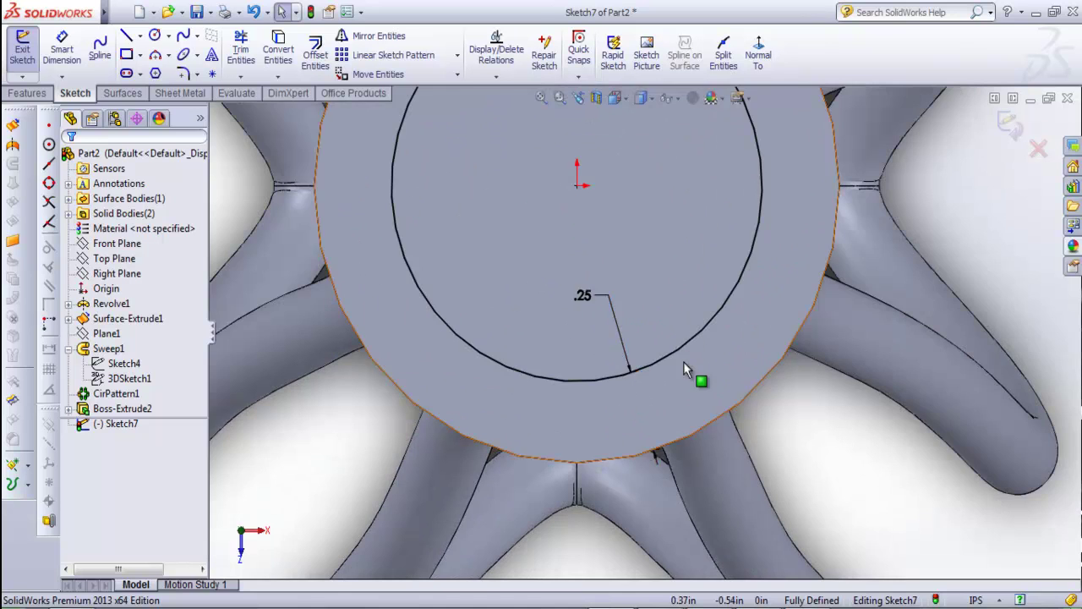
pyautogui.scroll(2, 662, 402)
pyautogui.moveTo(662, 403); pyautogui.dragTo(689, 269, button='middle')
# - Extrude the inner offset circle 1 in Blind as Boss-Extrude3
pyautogui.click(787, 268)
pyautogui.click(27, 93)
pyautogui.click(19, 47)
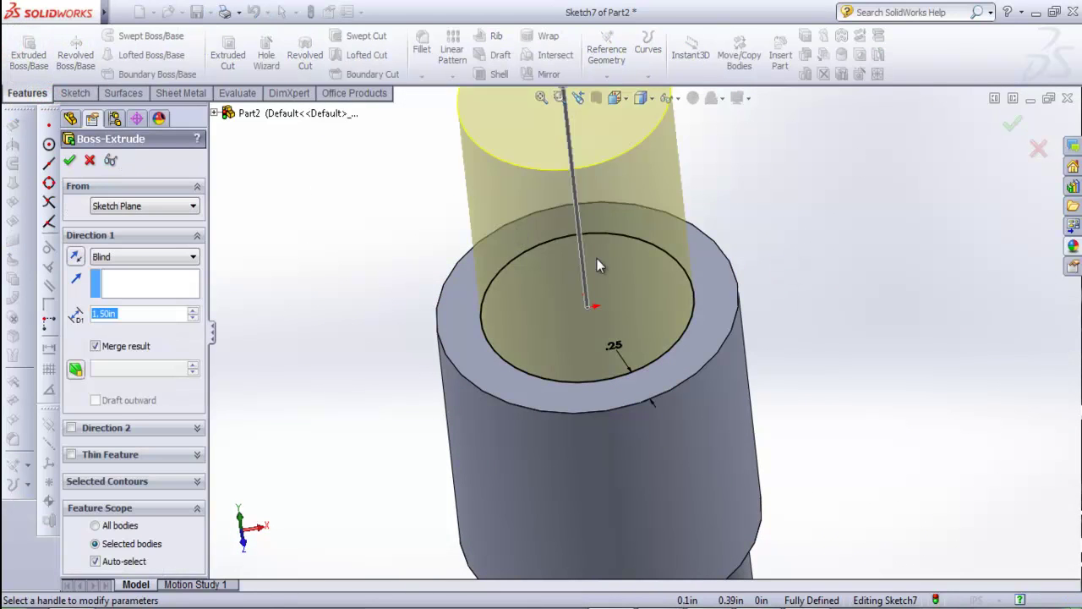
pyautogui.scroll(2, 597, 259)
pyautogui.write('1')
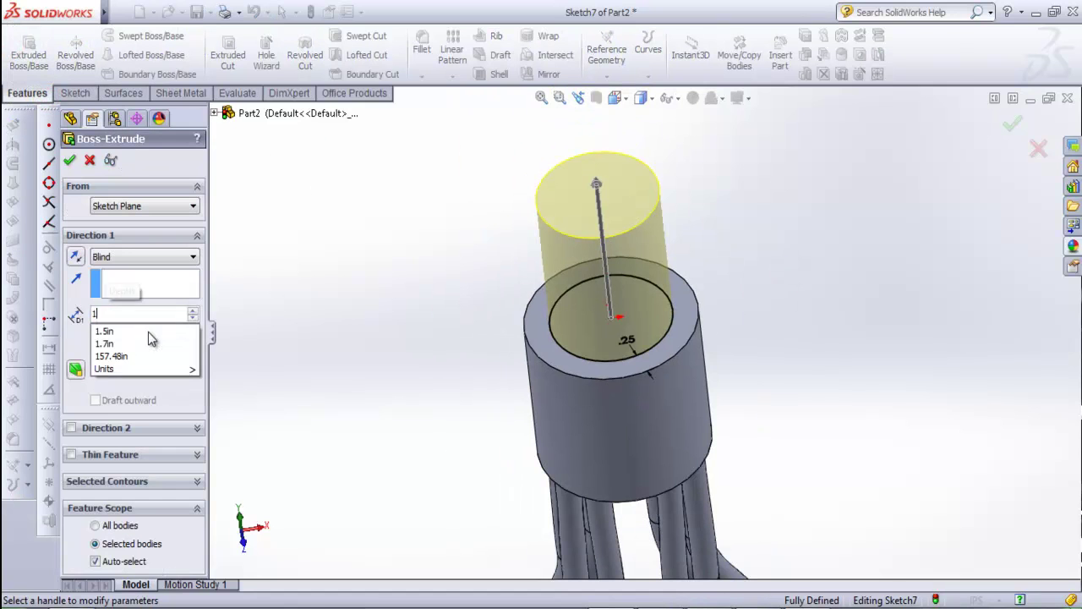
pyautogui.press('Return')
pyautogui.scroll(2, 713, 473)
pyautogui.moveTo(712, 473); pyautogui.dragTo(688, 379, button='middle')
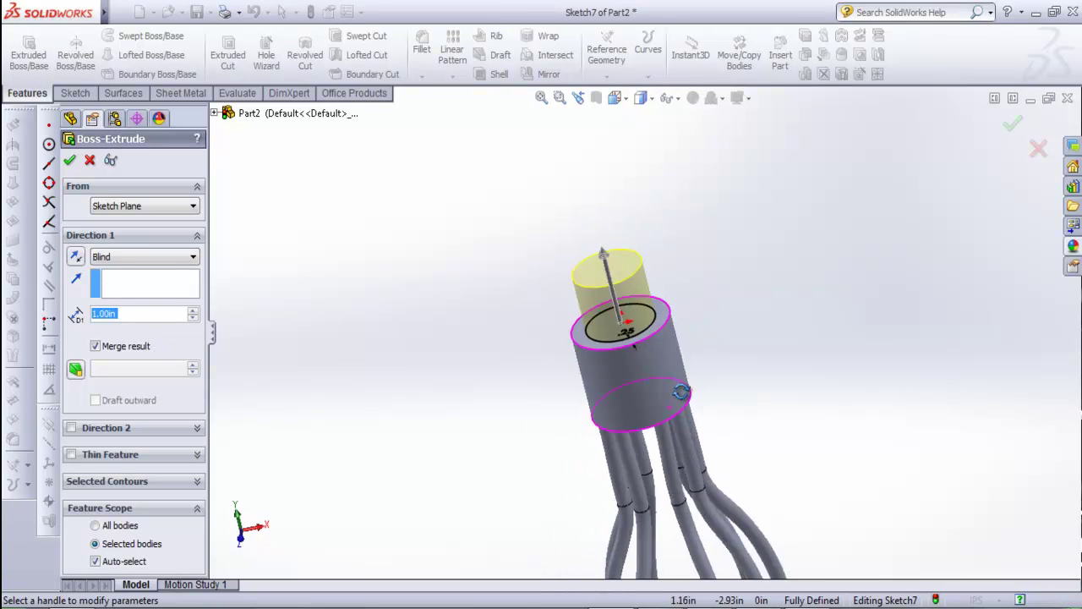
pyautogui.click(69, 160)
pyautogui.click(677, 261)
pyautogui.scroll(-2, 686, 296)
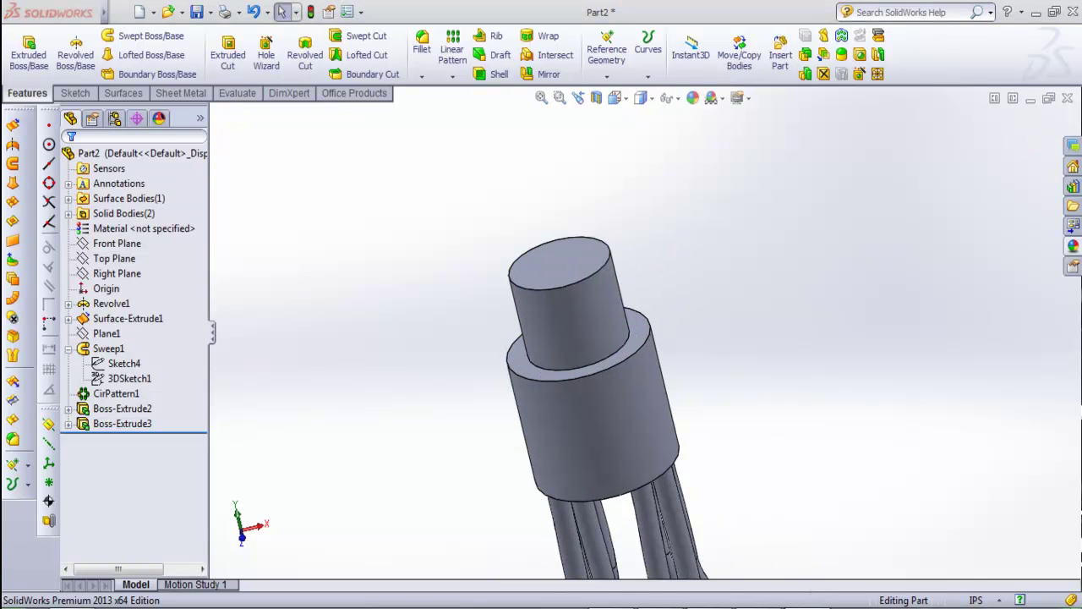
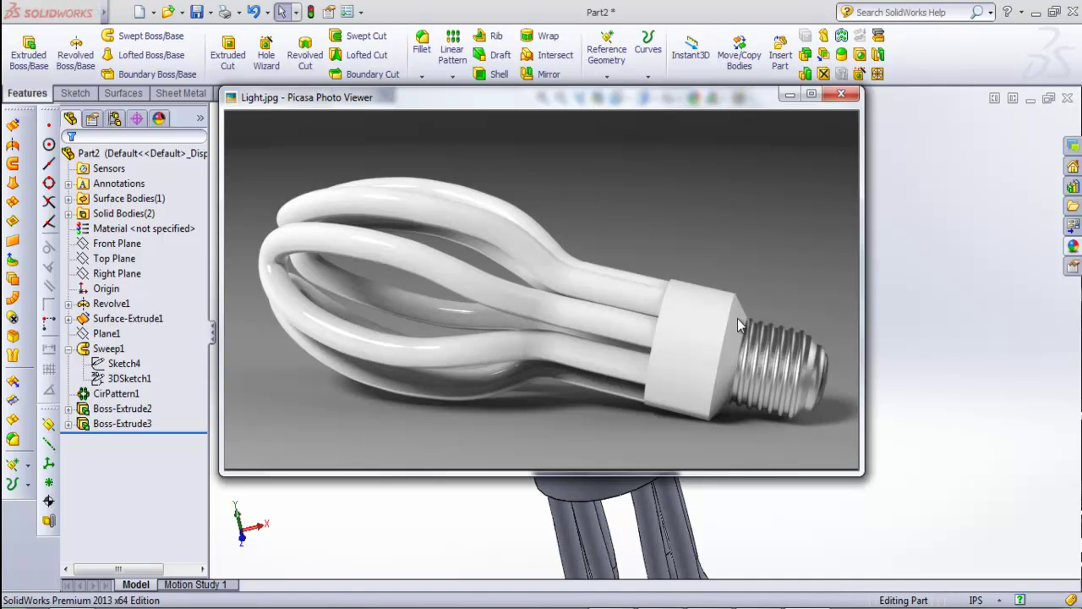
# - Hide the reference photo, start a Chamfer, and pick the circular shoulder edge where base meets collar
pyautogui.click(786, 94)
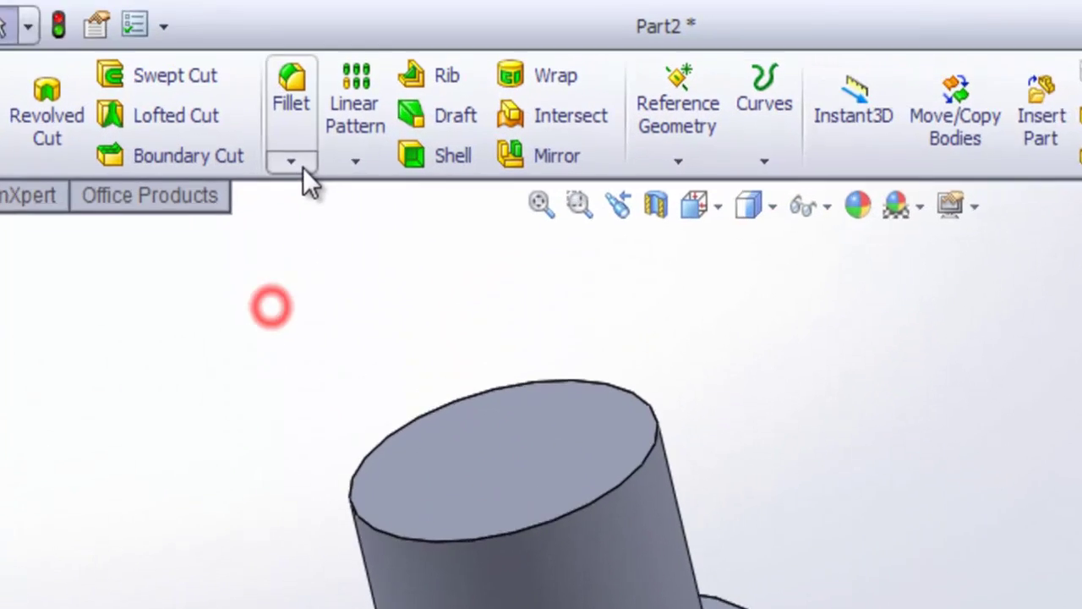
pyautogui.click(422, 76)
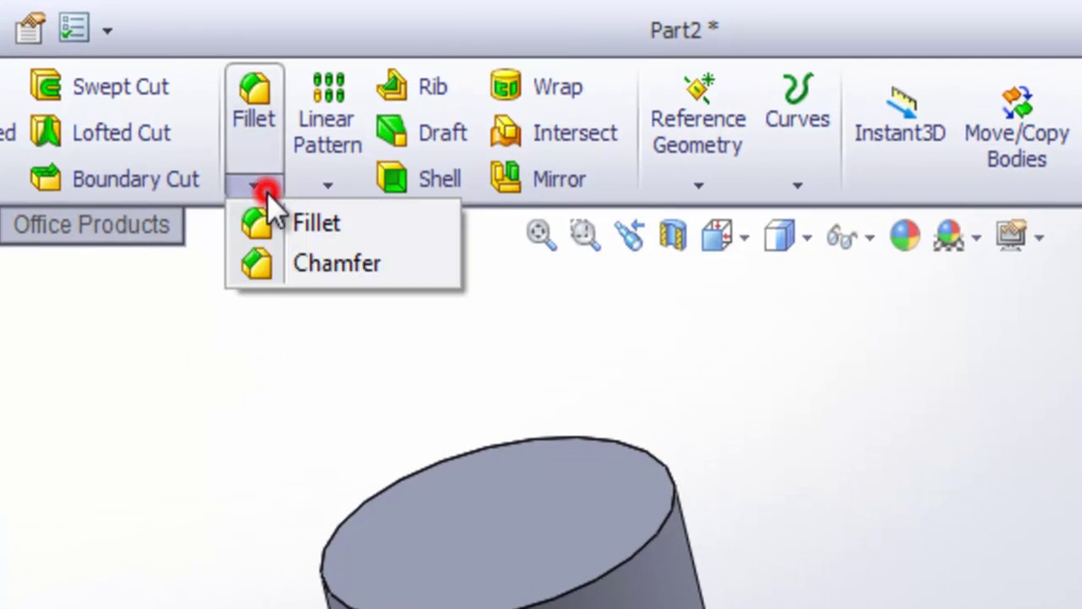
pyautogui.click(297, 267)
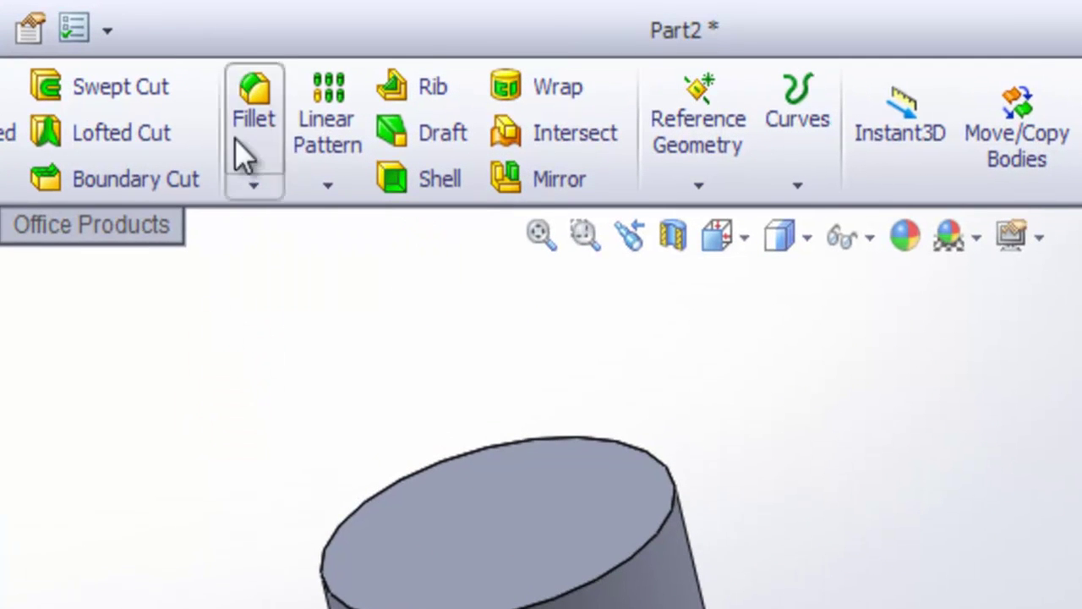
pyautogui.click(252, 186)
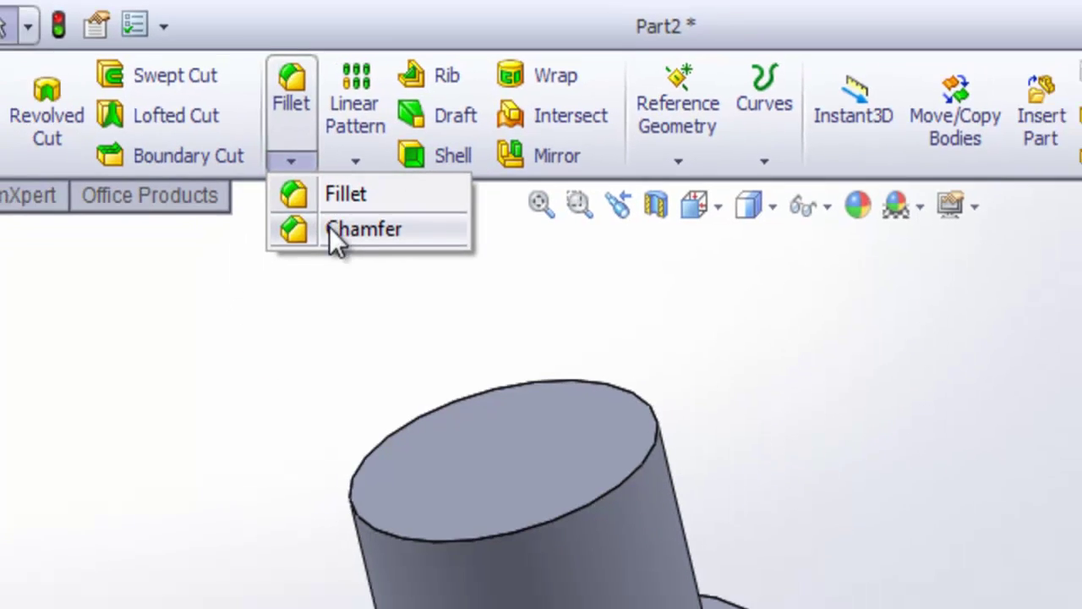
pyautogui.click(302, 263)
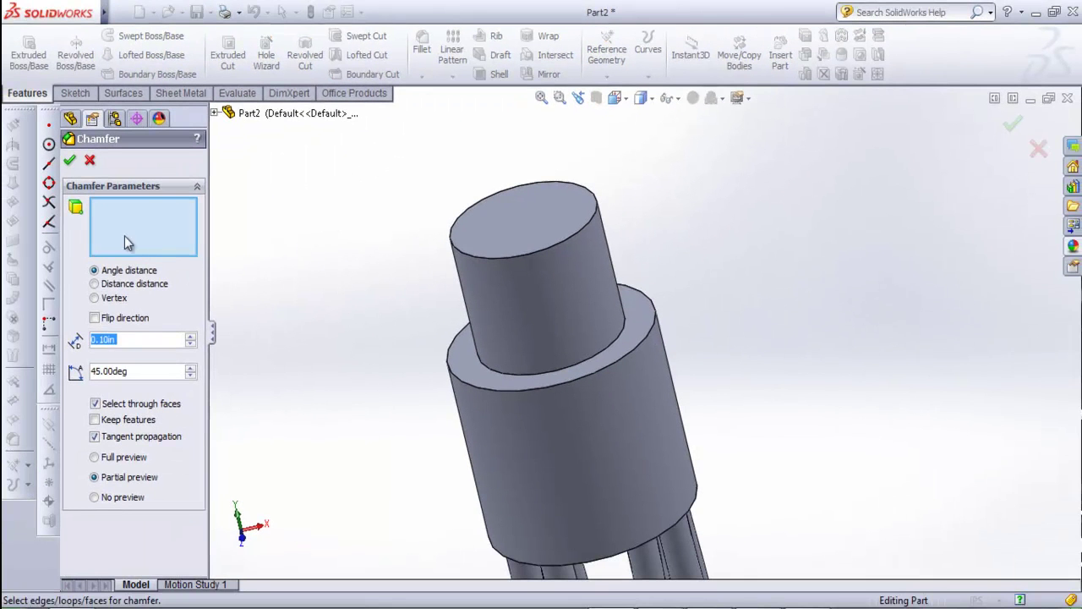
pyautogui.click(656, 328)
pyautogui.scroll(-2, 651, 338)
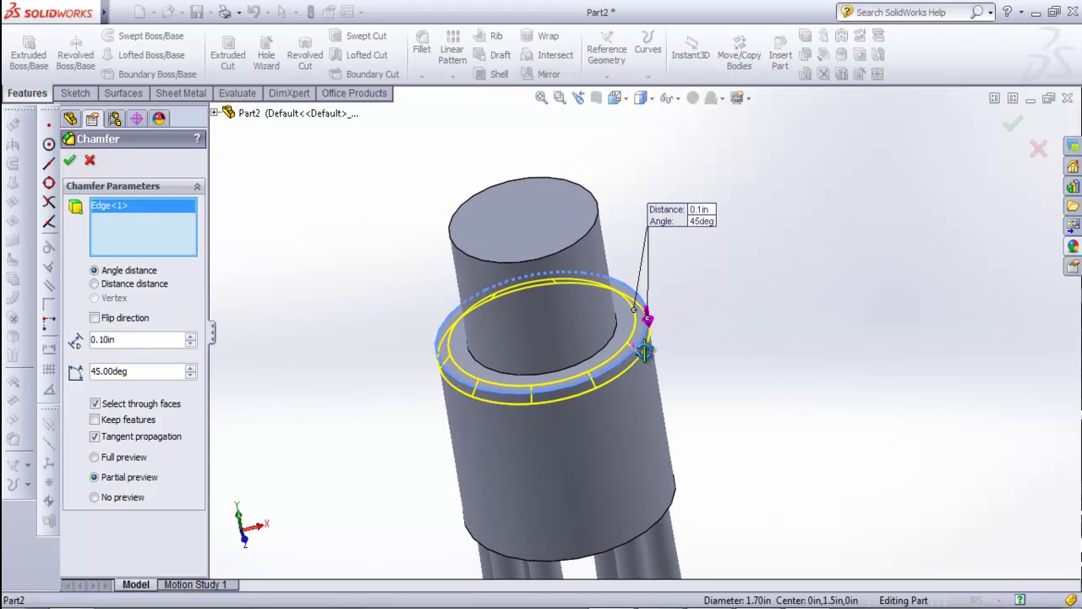
pyautogui.scroll(-2, 643, 349)
pyautogui.moveTo(641, 346); pyautogui.dragTo(623, 355, button='middle')
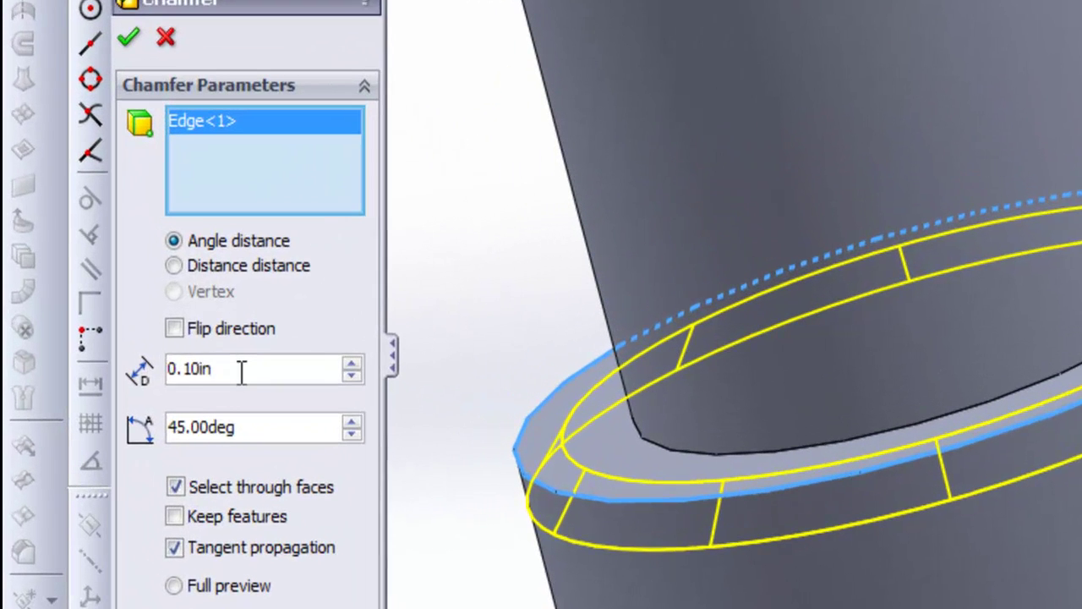
# - Set the chamfer to 0.25in distance at 45° and apply it as Chamfer1
pyautogui.doubleClick(131, 341)
pyautogui.write('.')
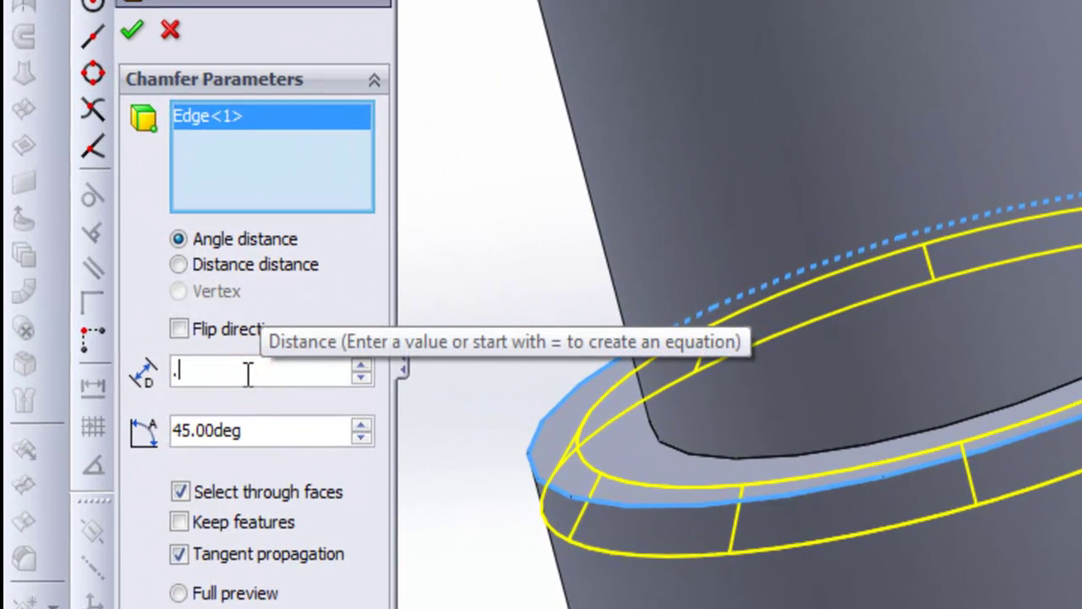
pyautogui.write('25')
pyautogui.press('Return')
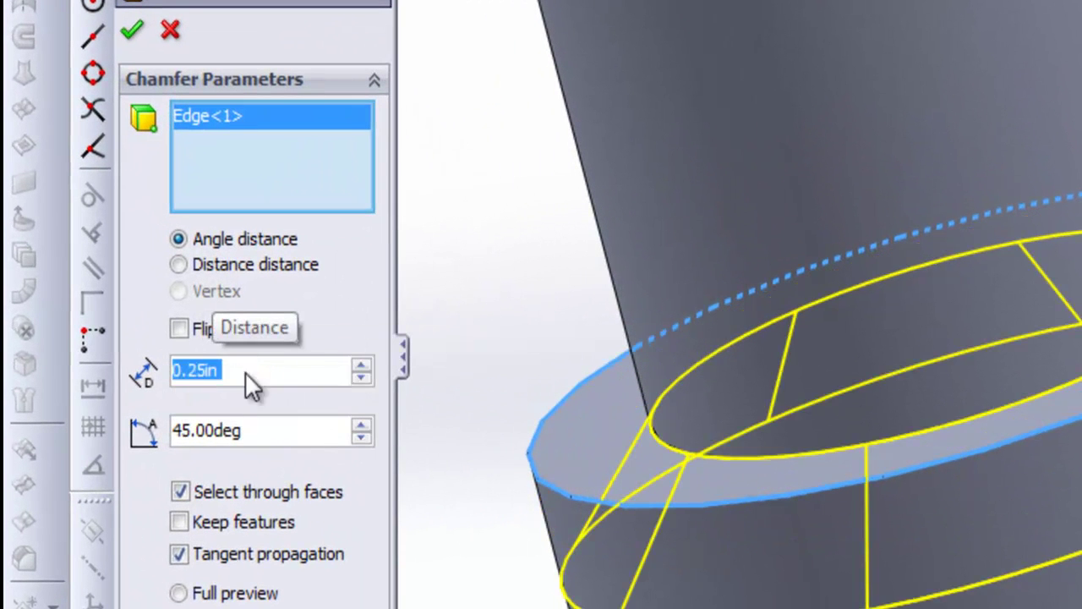
pyautogui.click(361, 423)
pyautogui.click(361, 424)
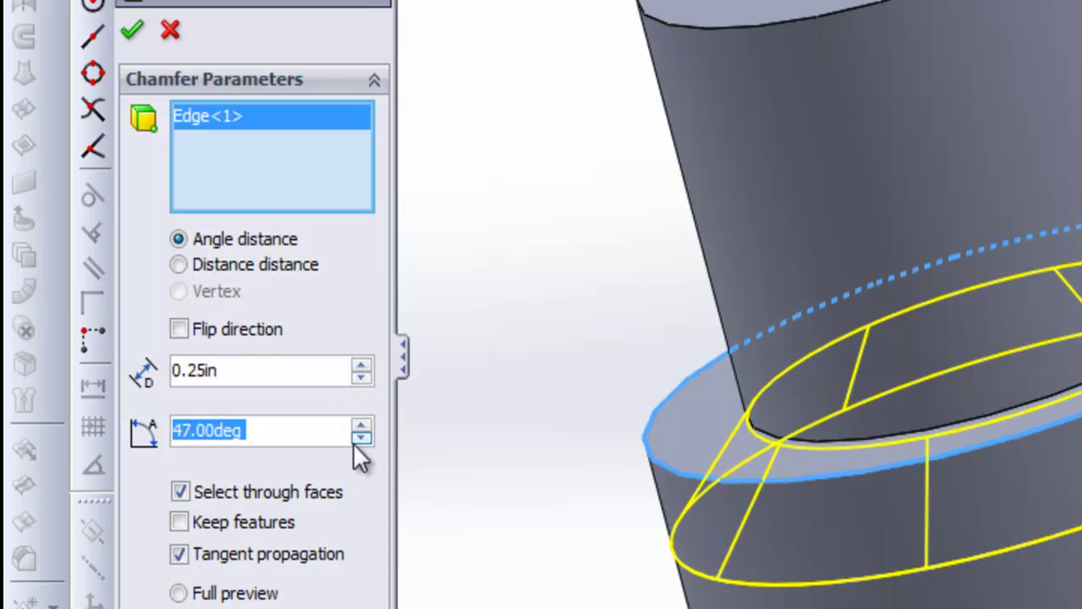
pyautogui.click(362, 438)
pyautogui.click(362, 438)
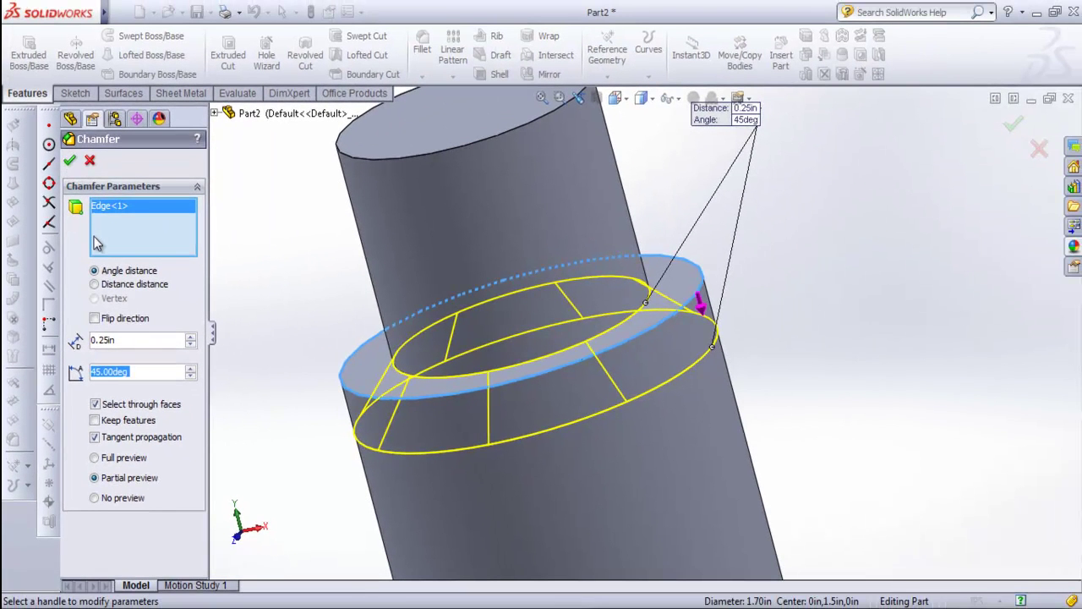
pyautogui.click(71, 162)
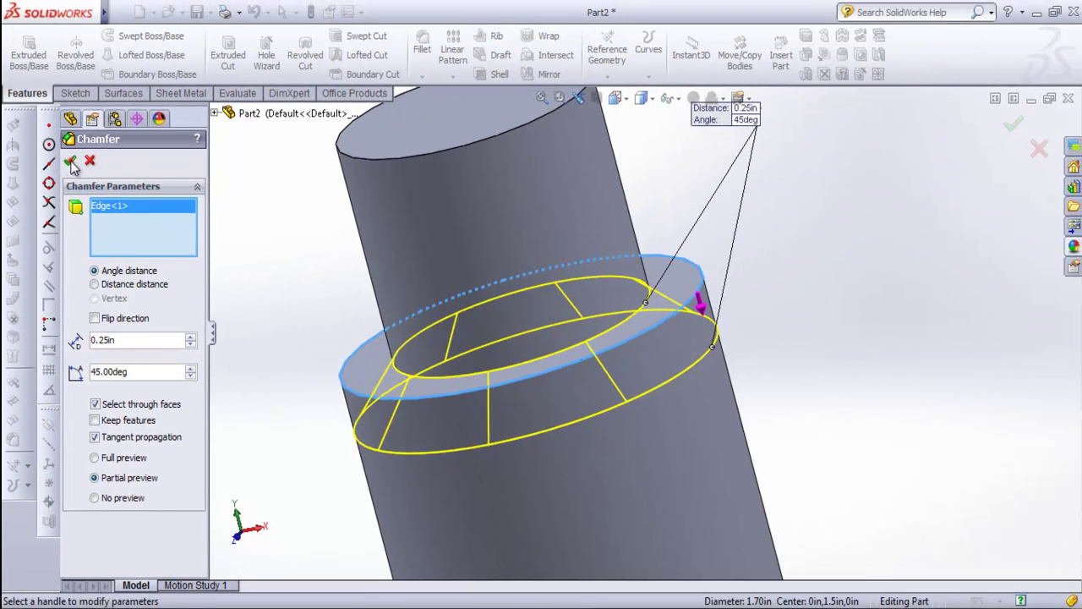
# - Hide the Picasa photo, orbit to the base cylinder's top end face, and open Sketch8 on it
pyautogui.click(322, 300)
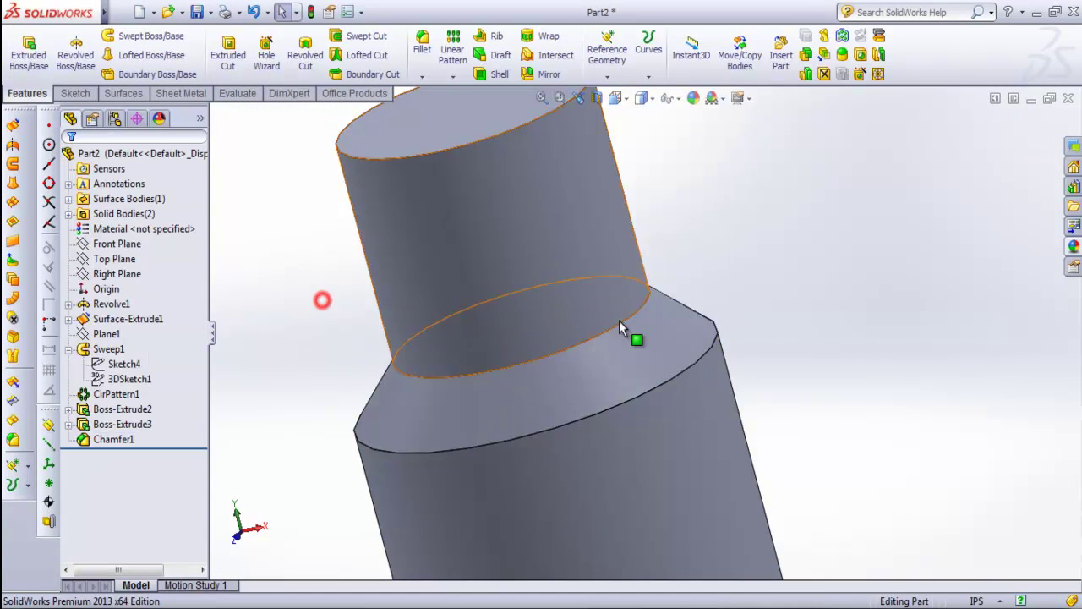
pyautogui.scroll(8, 642, 339)
pyautogui.scroll(-2, 698, 301)
pyautogui.scroll(-3, 698, 301)
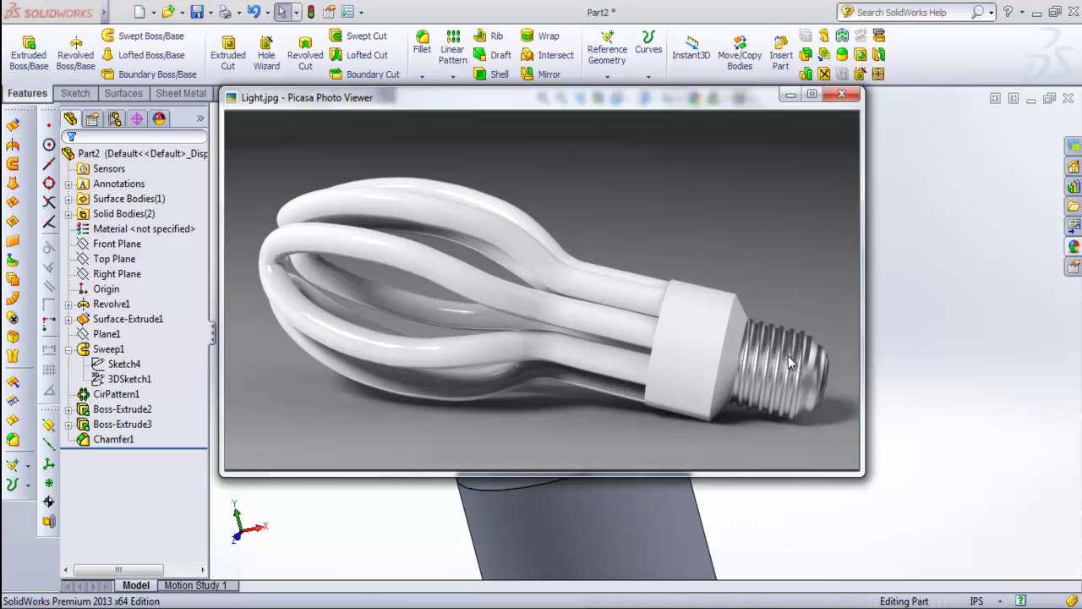
pyautogui.click(791, 318)
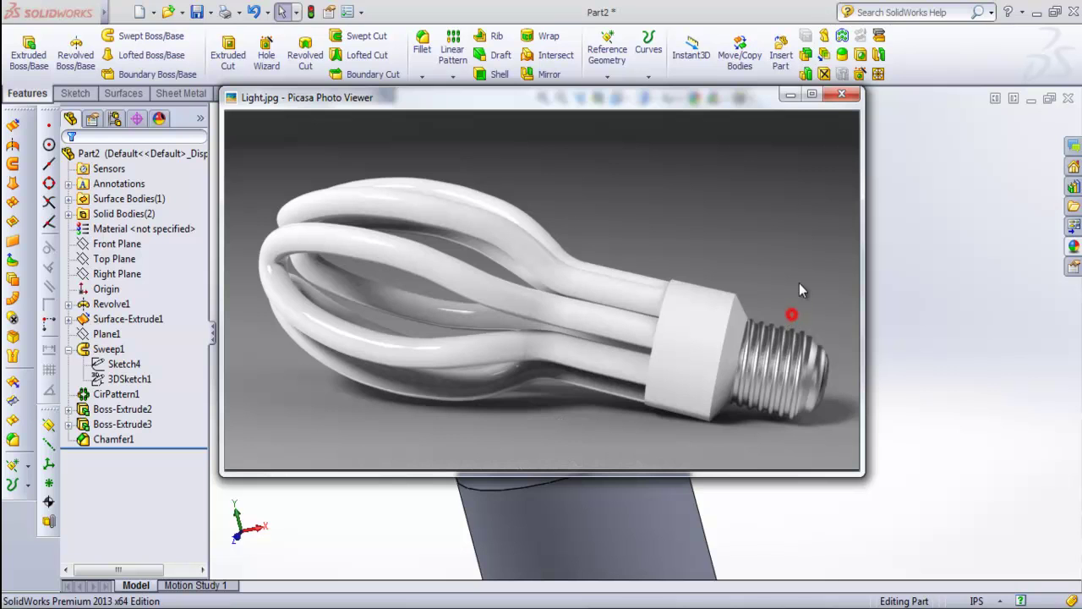
pyautogui.click(791, 96)
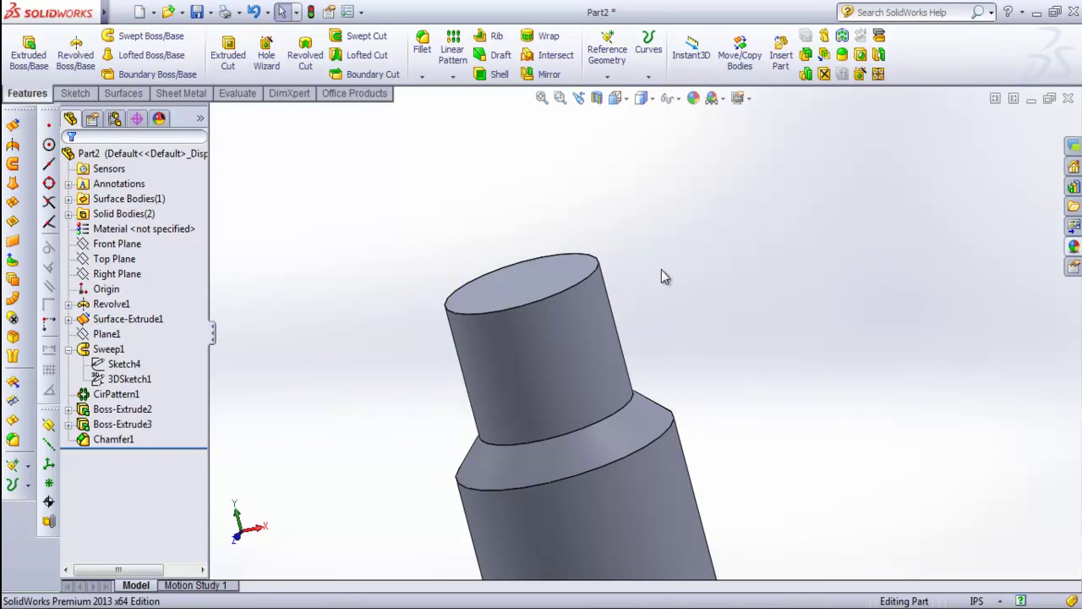
pyautogui.moveTo(664, 277); pyautogui.dragTo(662, 340, button='middle')
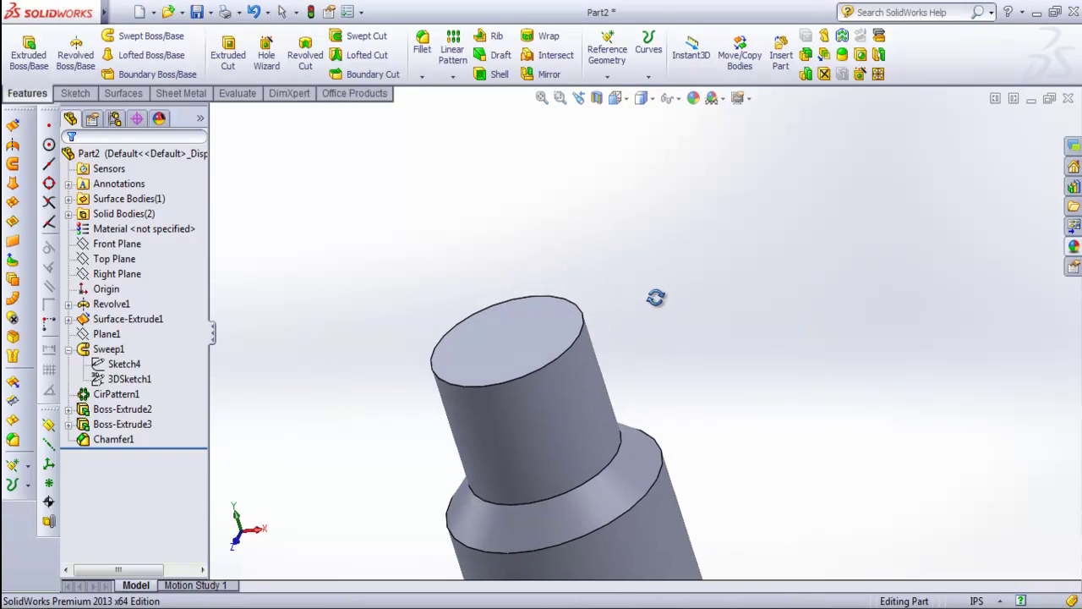
pyautogui.click(546, 338)
pyautogui.click(609, 283)
# - View Sketch8 face-on and draw an origin-centred circle of about 0.60 radius
pyautogui.click(759, 57)
pyautogui.click(859, 337)
pyautogui.scroll(-4, 654, 314)
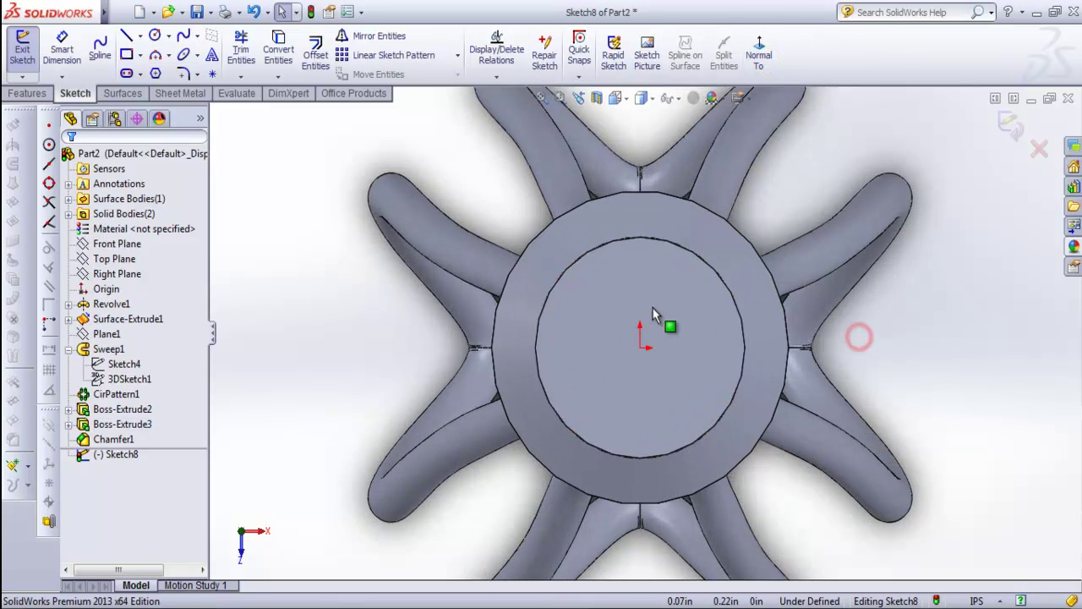
pyautogui.click(307, 158)
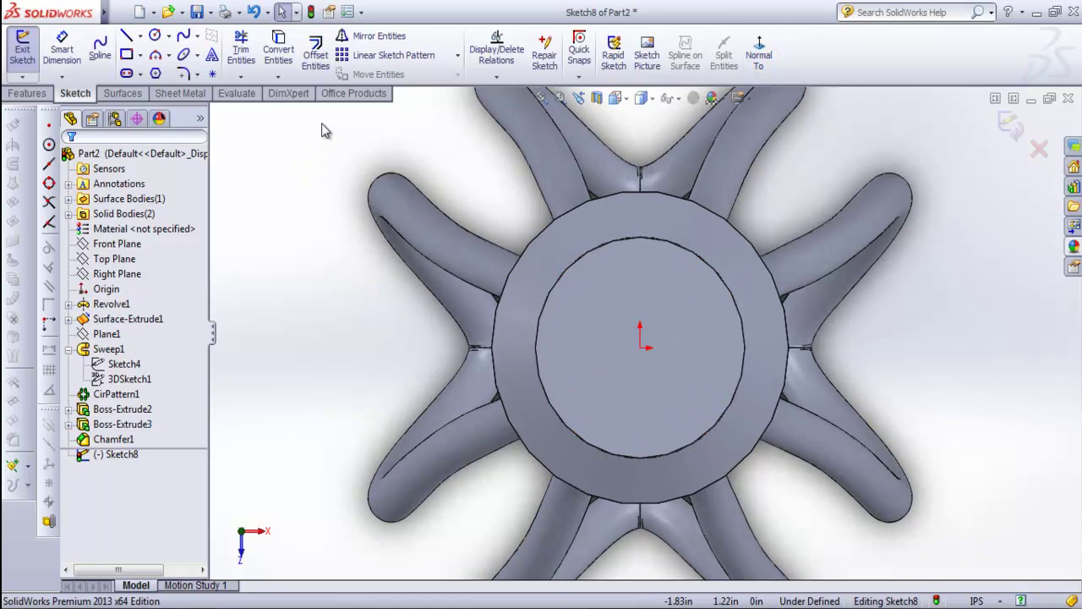
pyautogui.click(277, 192)
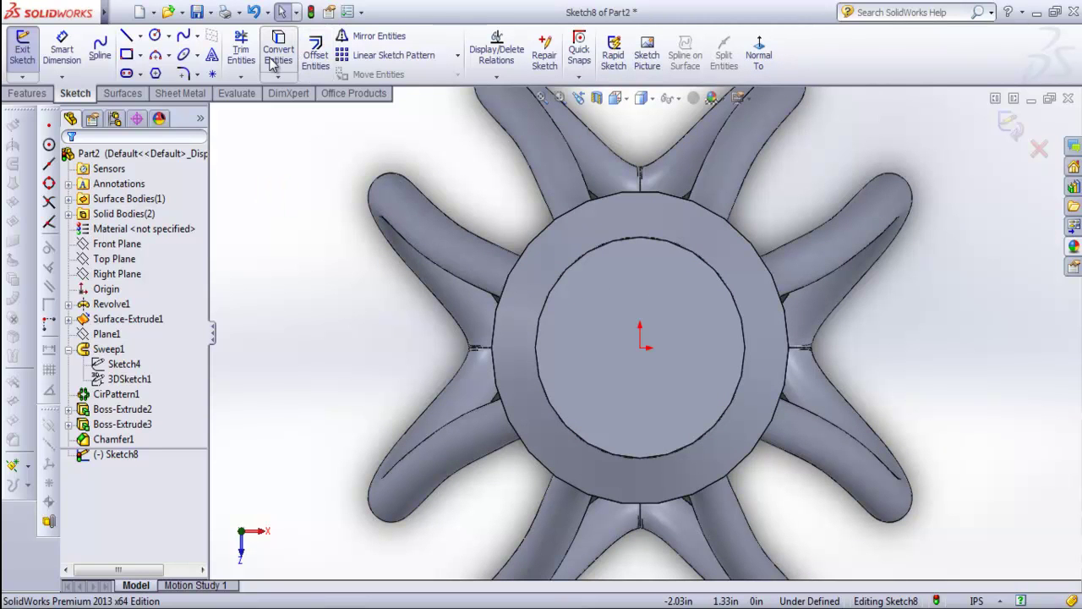
pyautogui.moveTo(273, 251); pyautogui.dragTo(298, 251, button='right')
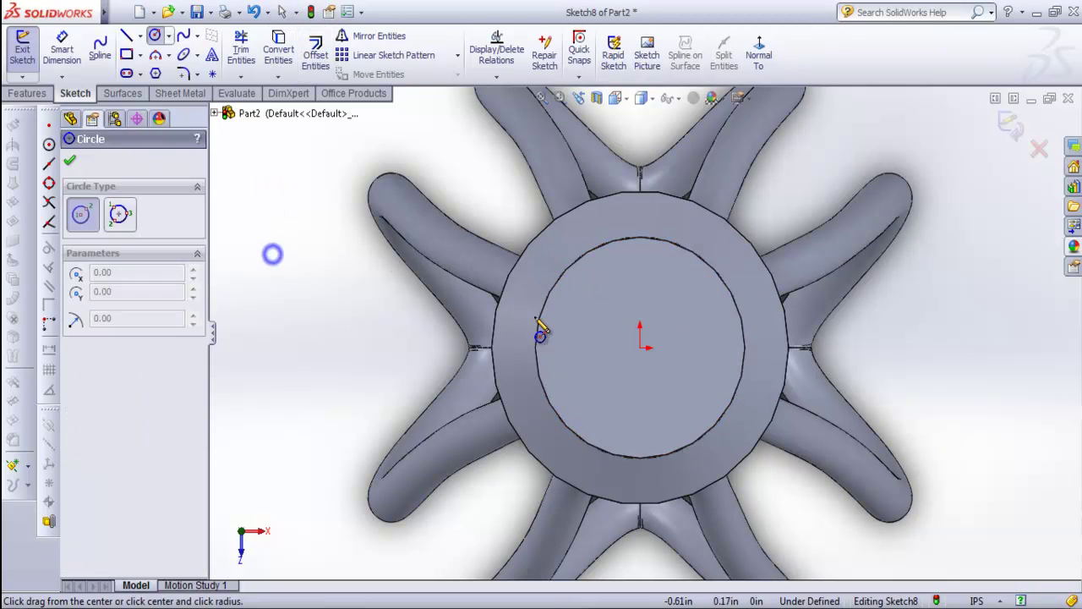
pyautogui.click(640, 348)
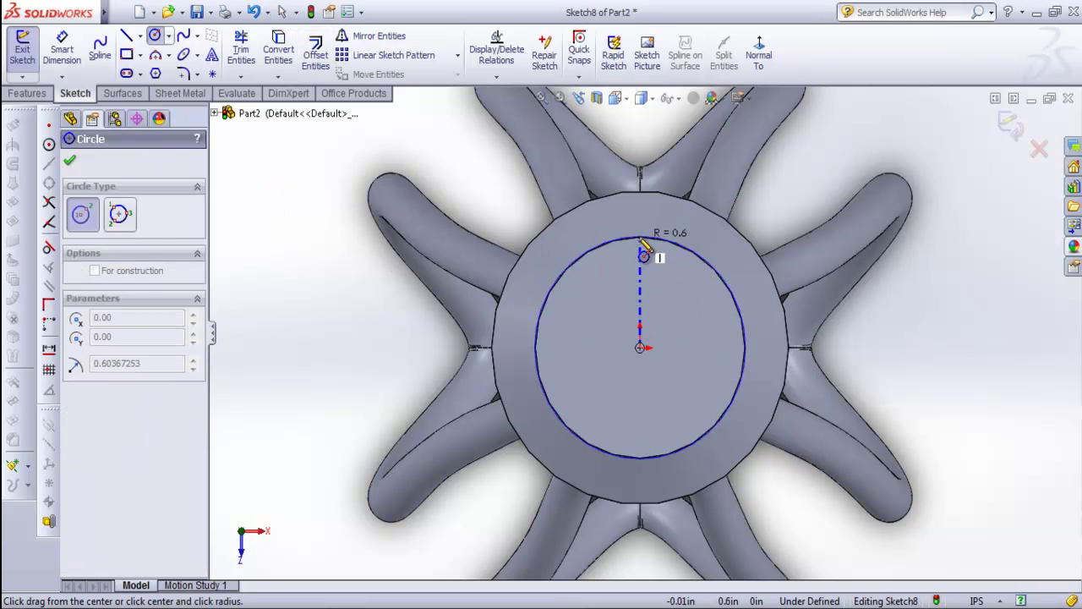
pyautogui.click(630, 243)
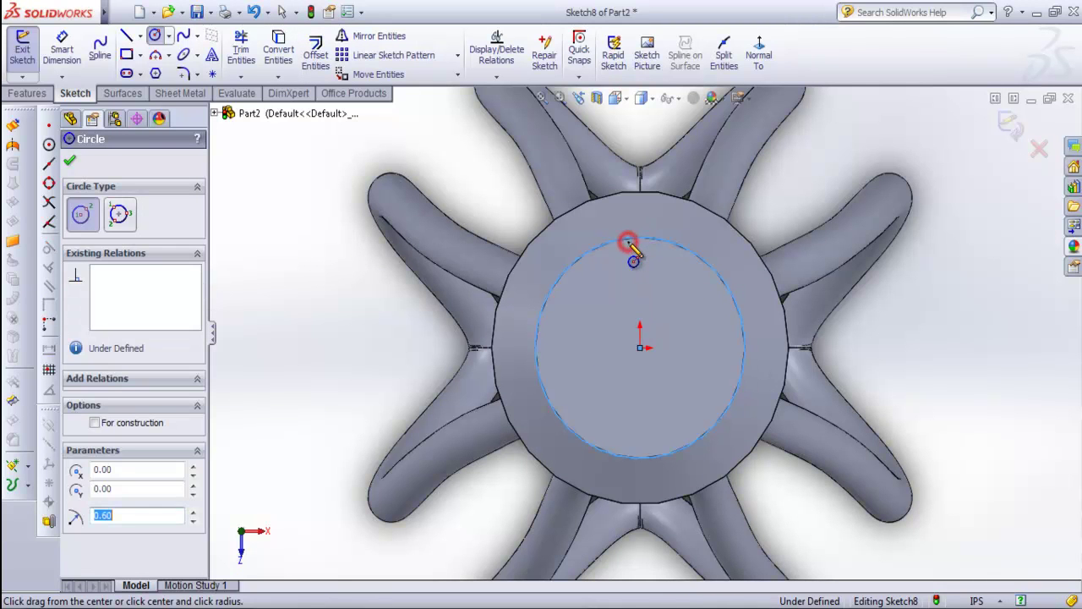
pyautogui.press('Escape')
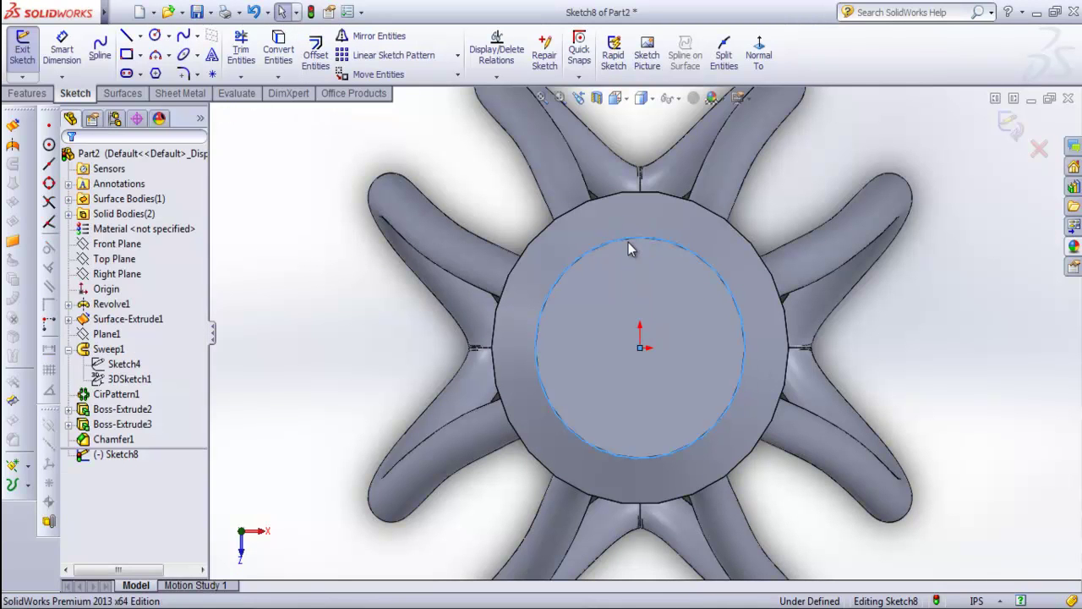
# - Select the new circle to check its size (about 1.19in diameter), then clear the selection
pyautogui.click(313, 338)
pyautogui.scroll(-3, 689, 292)
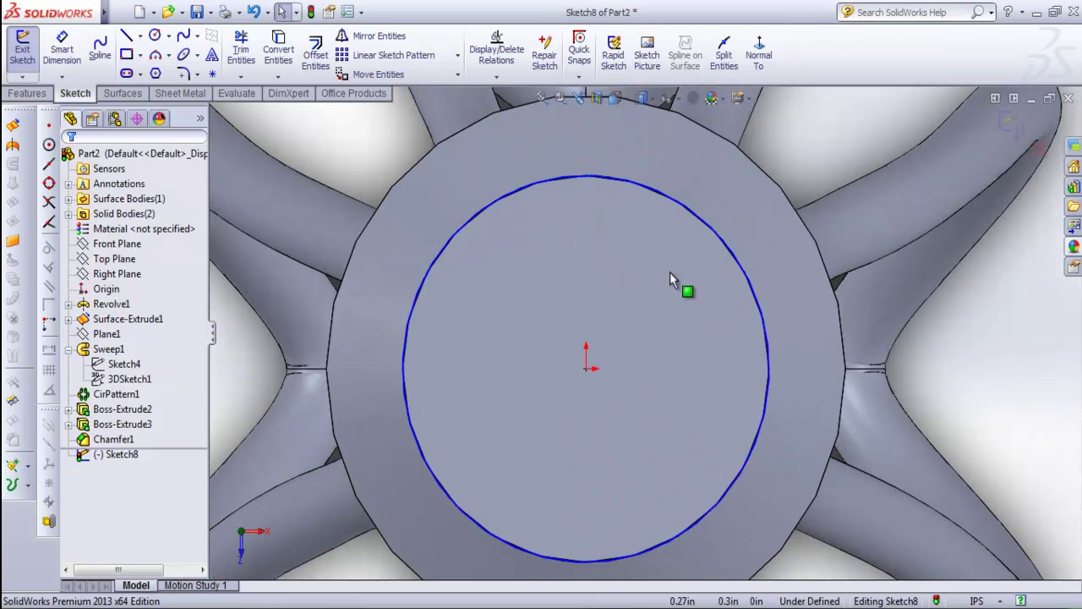
pyautogui.click(576, 181)
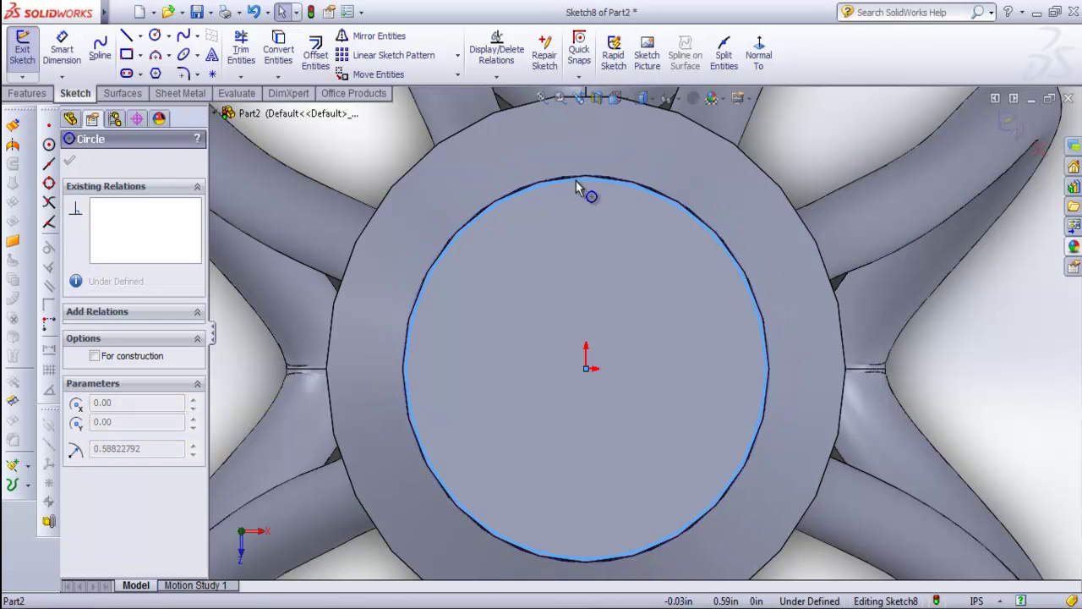
pyautogui.press('z')
pyautogui.press('z')
pyautogui.click(405, 157)
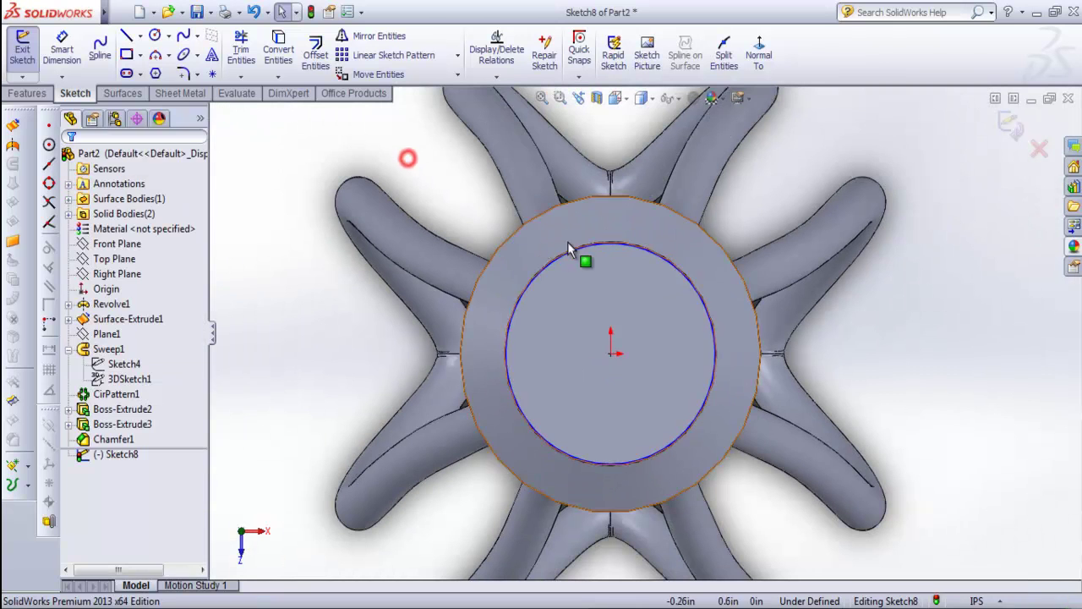
pyautogui.click(583, 250)
pyautogui.press('Escape')
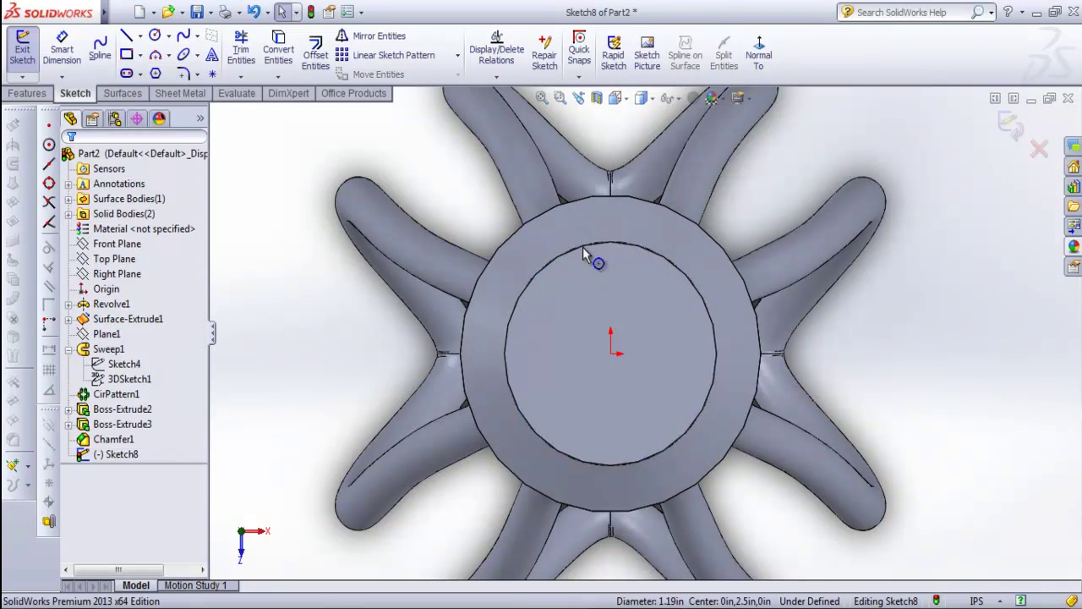
pyautogui.click(299, 338)
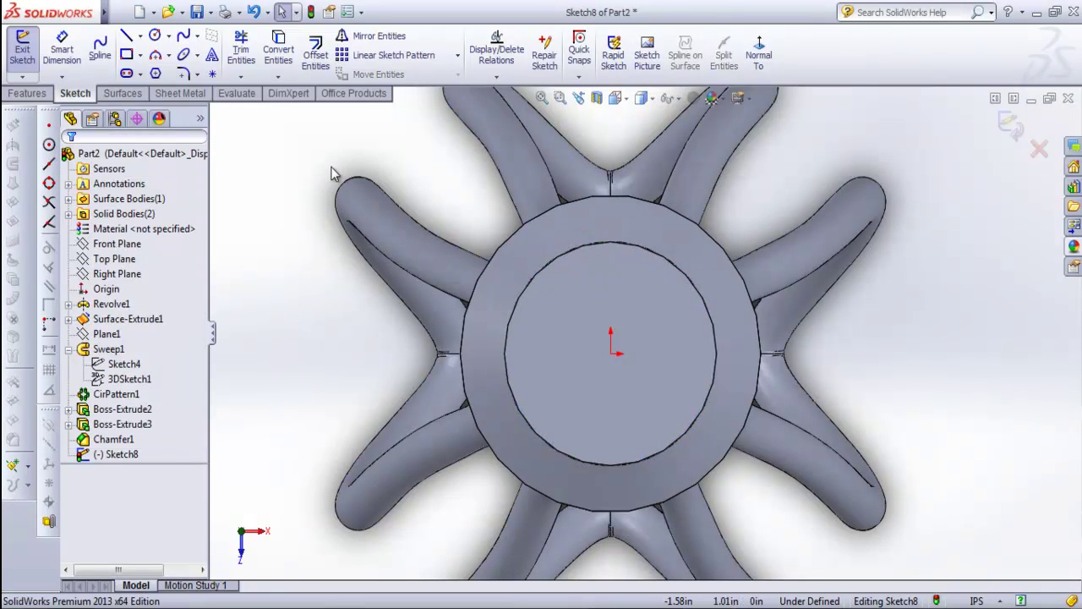
# - Convert the inner circular face of the base top into sketch geometry
pyautogui.click(279, 55)
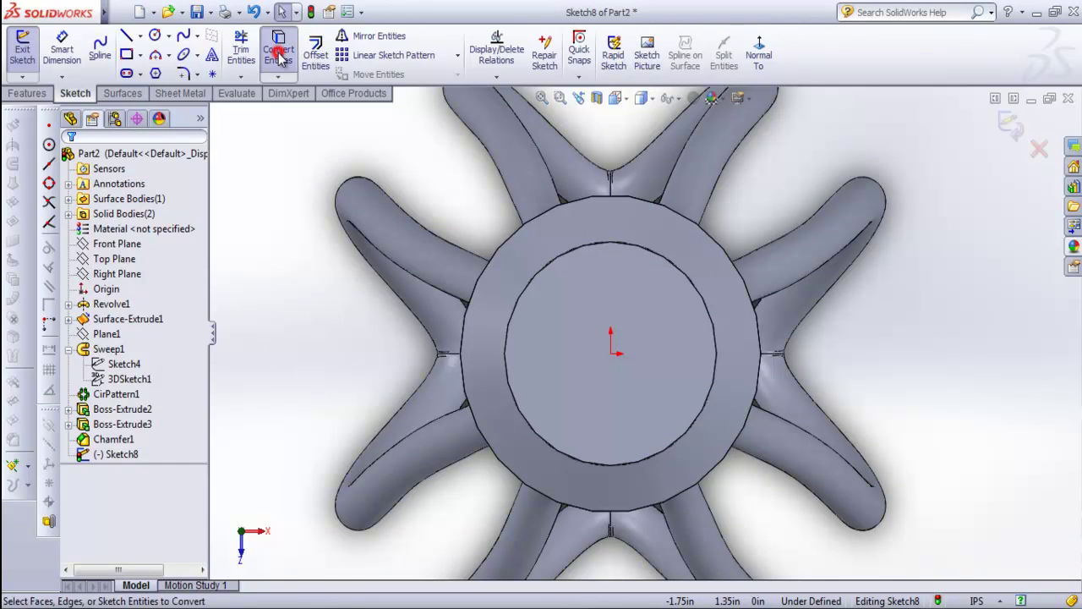
pyautogui.click(579, 321)
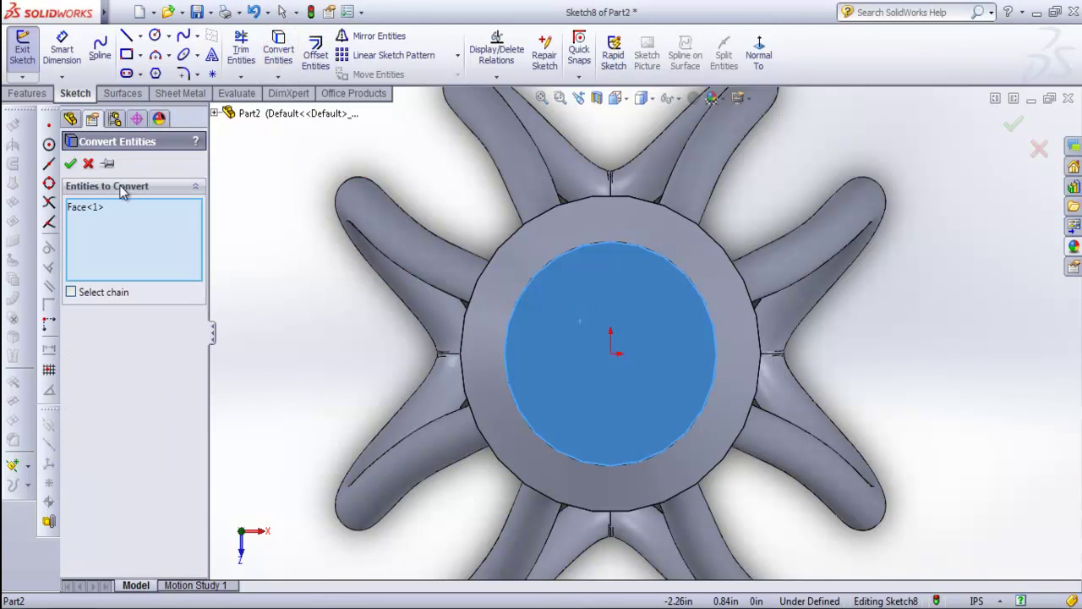
pyautogui.click(70, 163)
pyautogui.moveTo(602, 333); pyautogui.dragTo(516, 457, button='middle')
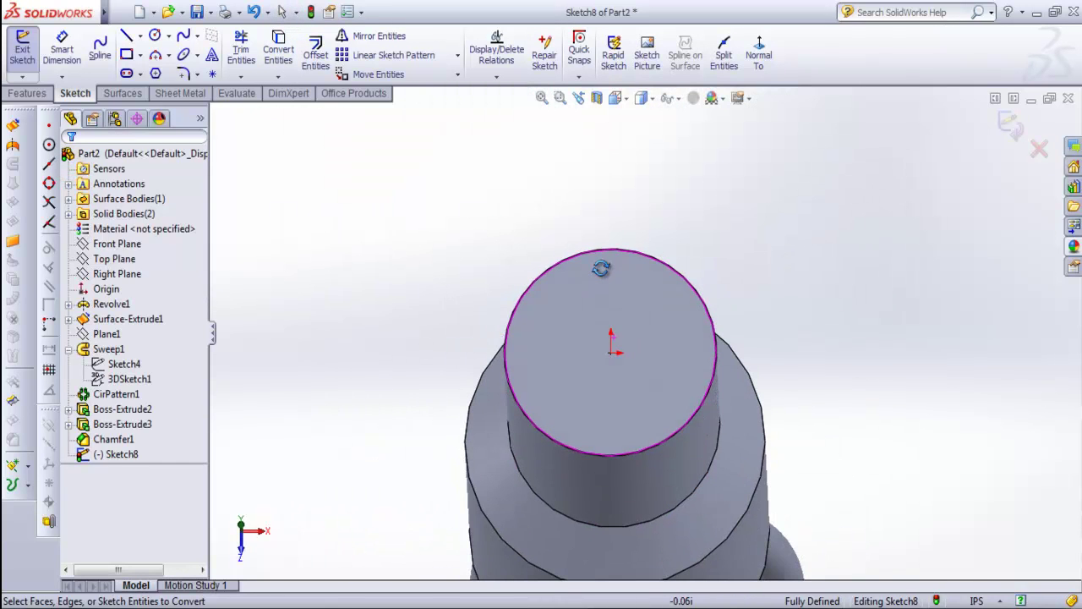
pyautogui.click(366, 282)
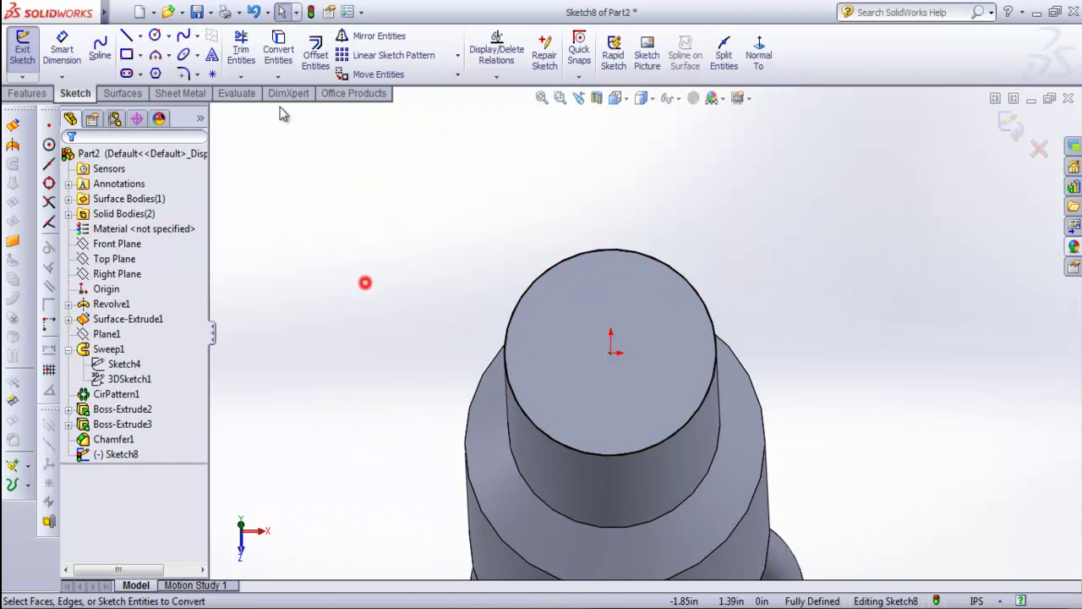
# - Convert the wider cylinder's circular edge into the sketch as well
pyautogui.click(277, 59)
pyautogui.scroll(3, 431, 305)
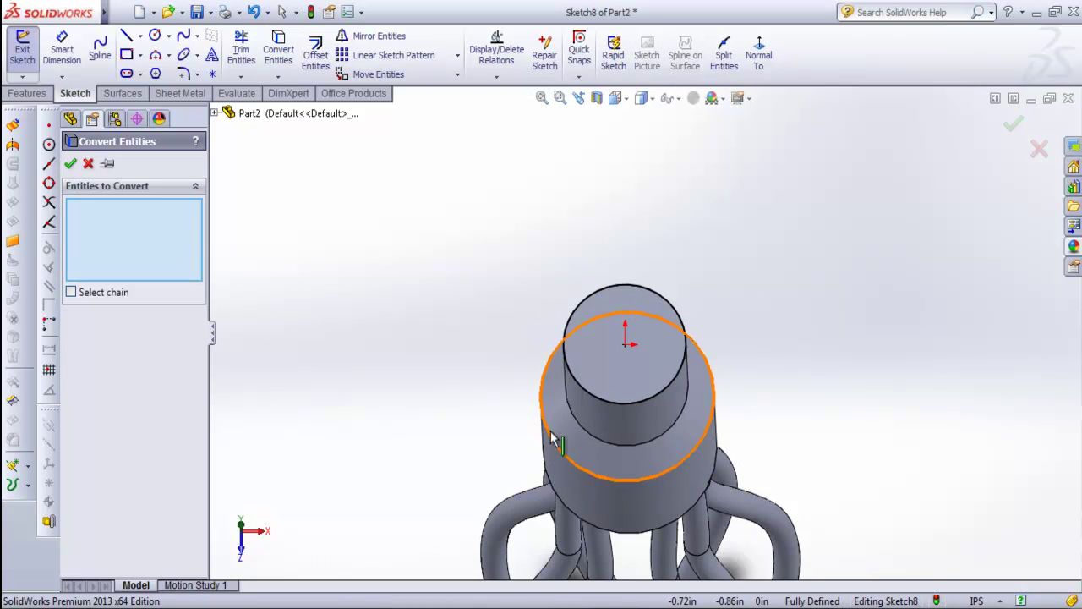
pyautogui.click(550, 438)
pyautogui.moveTo(560, 429); pyautogui.dragTo(553, 332, button='middle')
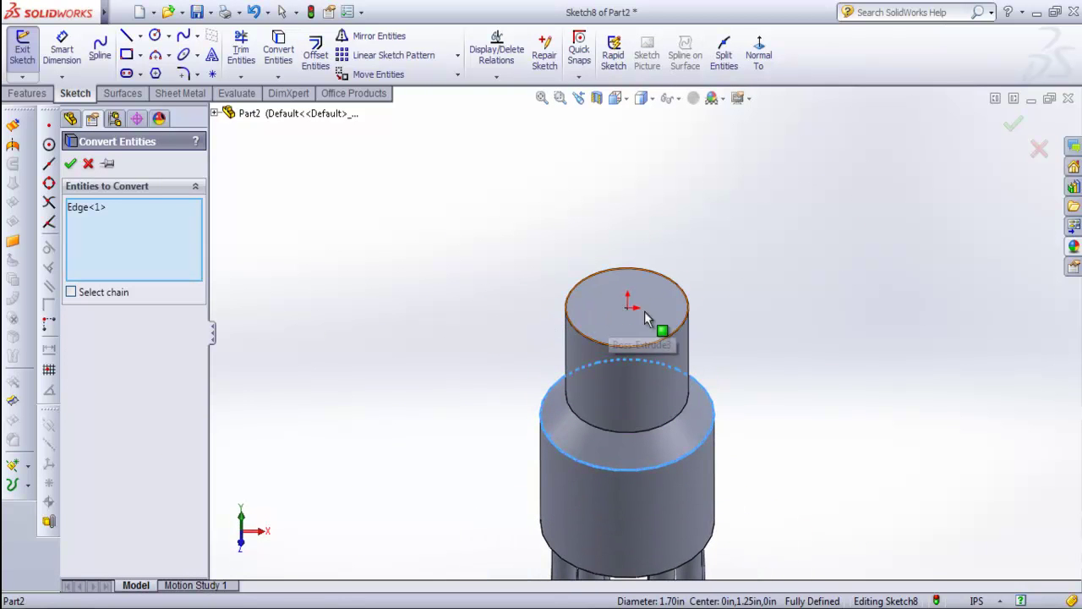
pyautogui.scroll(-2, 713, 337)
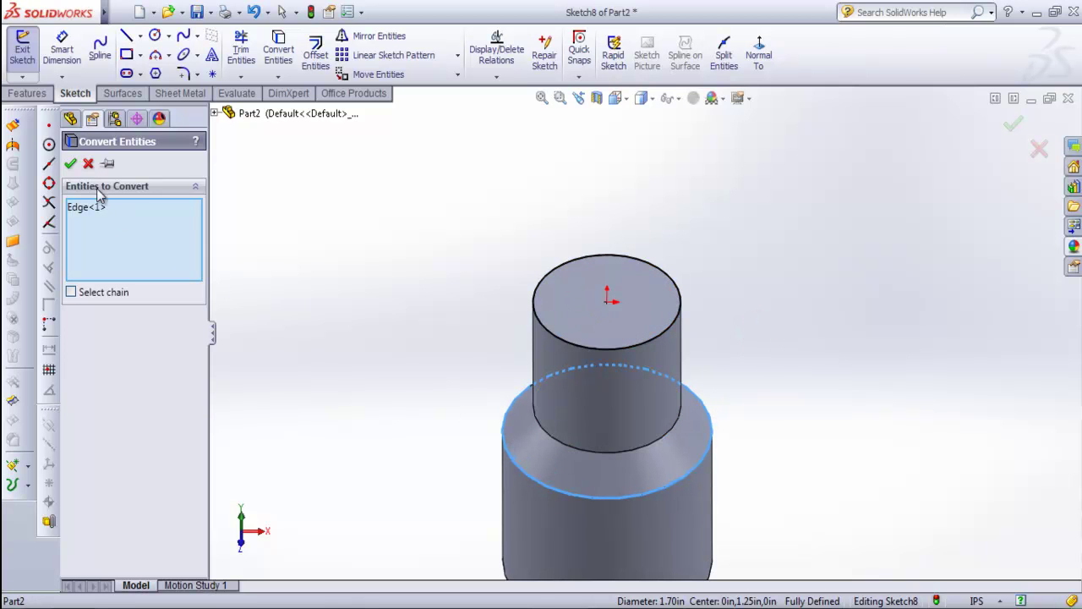
pyautogui.click(70, 163)
# - Delete the extra larger circle, leaving Sketch8 fully defined with a 1.70in circle
pyautogui.moveTo(394, 303); pyautogui.dragTo(665, 358, button='middle')
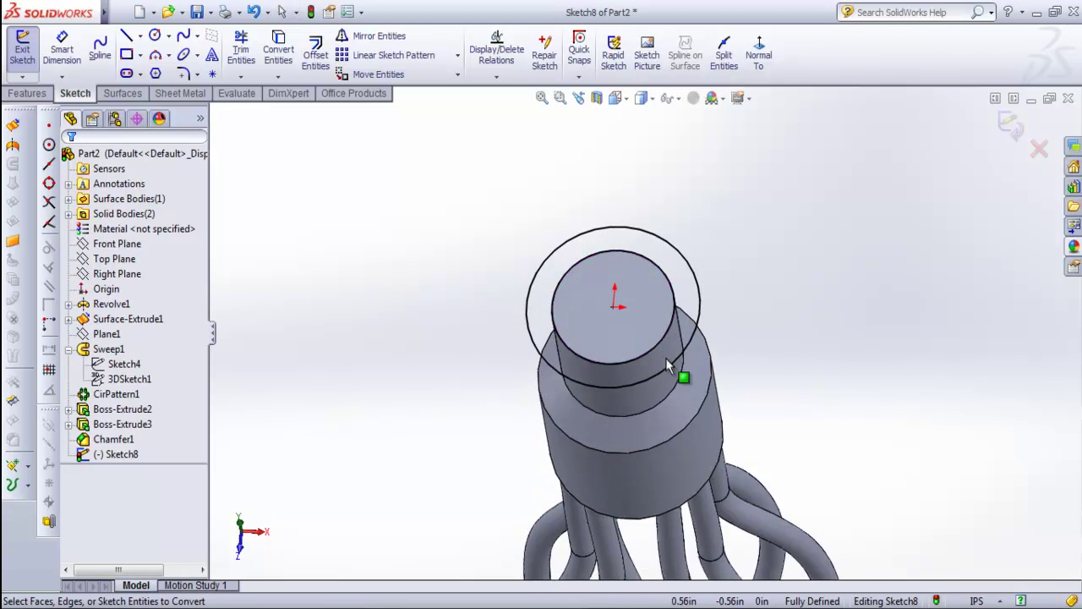
pyautogui.click(763, 44)
pyautogui.scroll(-3, 801, 306)
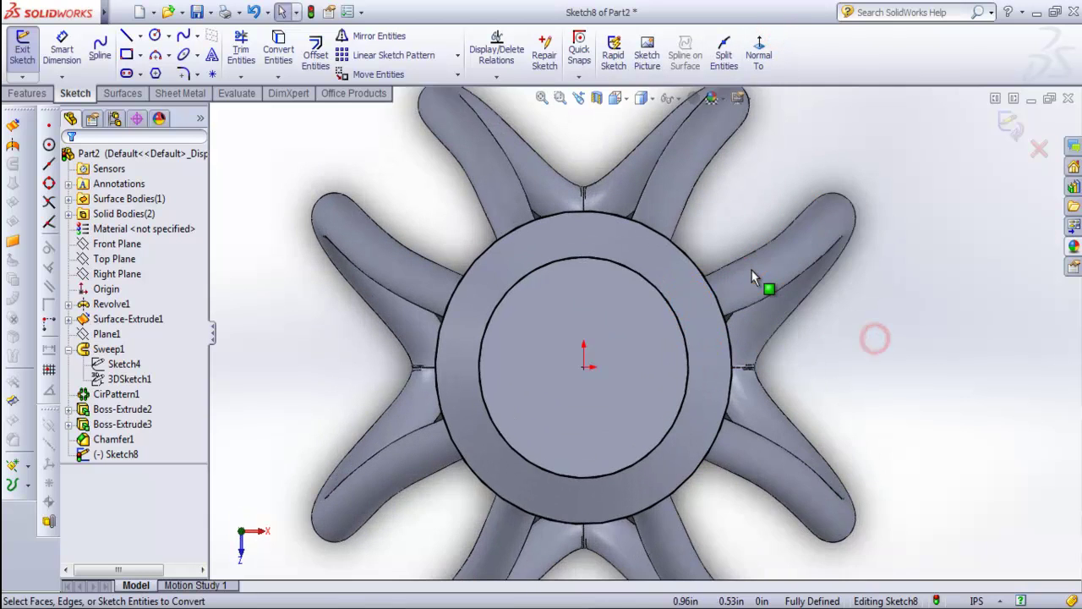
pyautogui.scroll(-2, 751, 269)
pyautogui.moveTo(750, 268); pyautogui.dragTo(719, 437, button='middle')
pyautogui.click(720, 437)
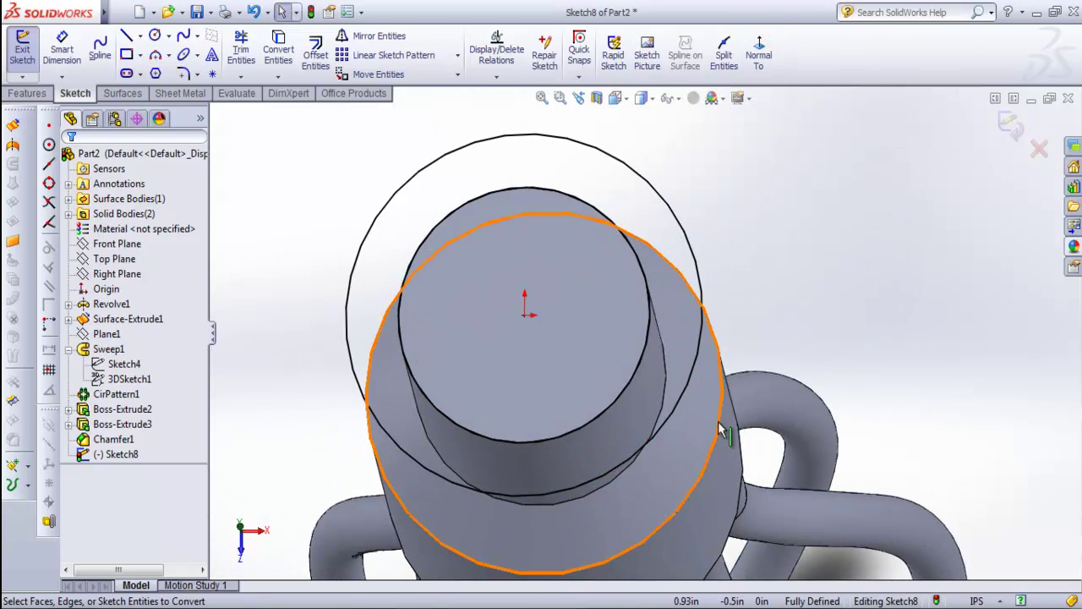
pyautogui.moveTo(760, 340)
pyautogui.mouseDown(button='middle')
pyautogui.moveTo(692, 422)
pyautogui.moveTo(696, 381)
pyautogui.mouseUp(button='middle')
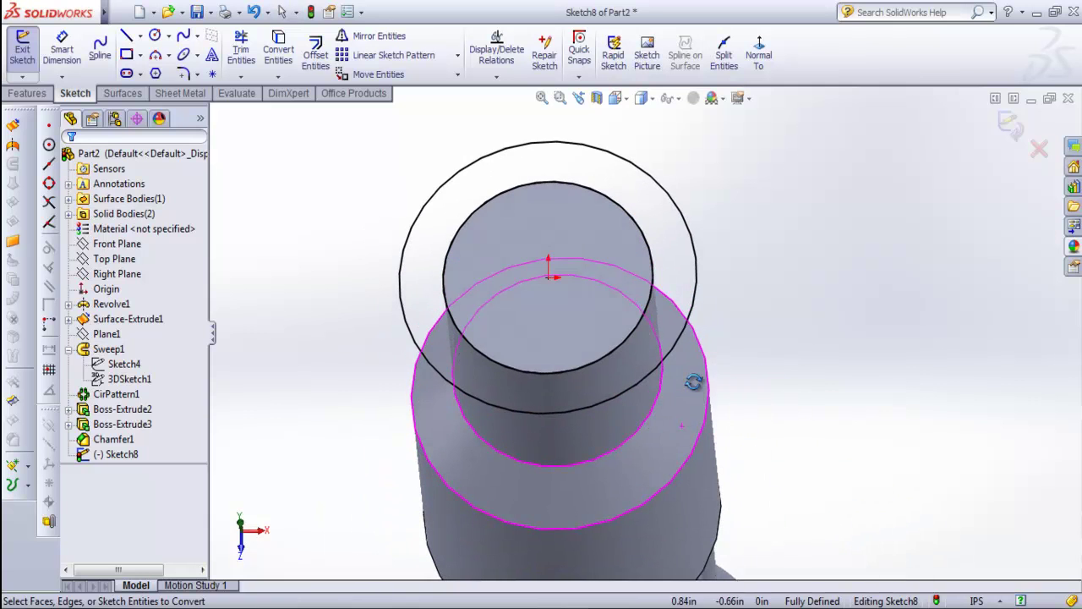
pyautogui.click(695, 252)
pyautogui.press('Escape')
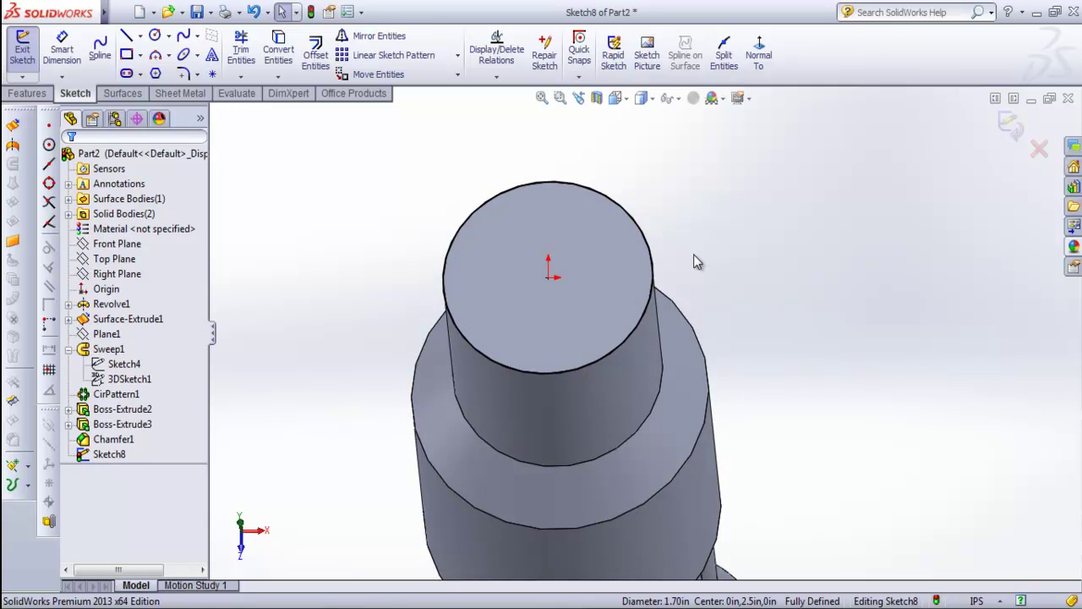
pyautogui.click(653, 264)
pyautogui.click(719, 248)
pyautogui.click(301, 198)
pyautogui.click(28, 97)
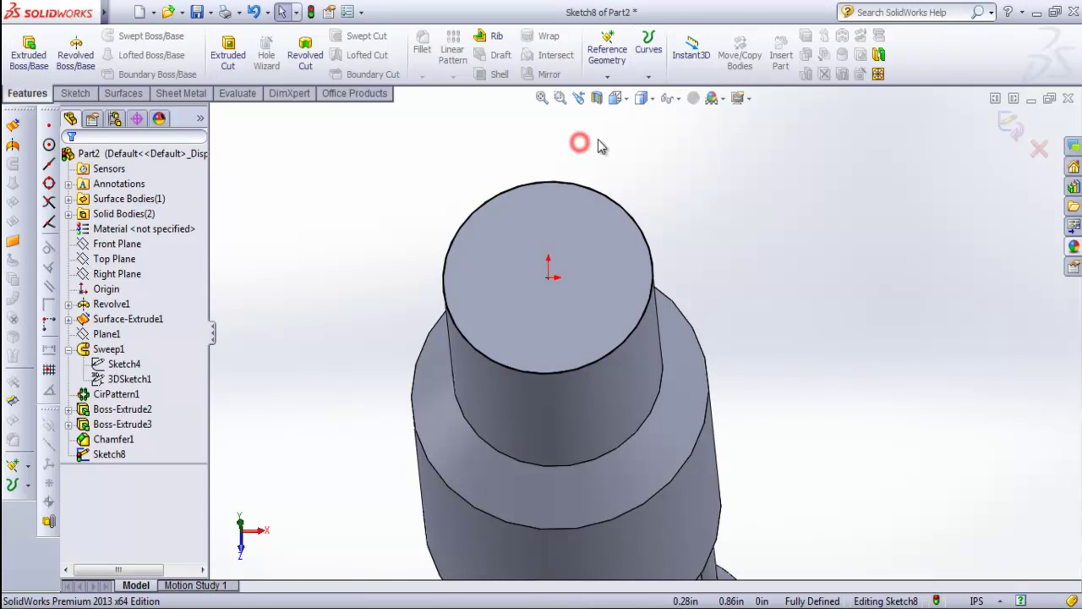
# - Start a Helix/Spiral from the sketch circle, reversed to run along the base cylinder
pyautogui.click(647, 72)
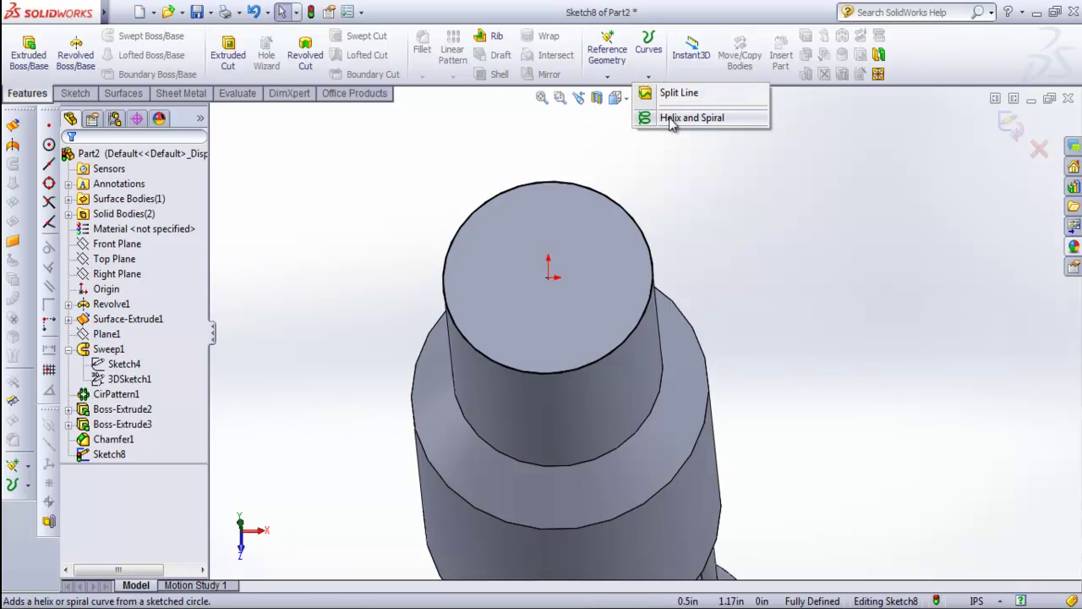
pyautogui.click(524, 146)
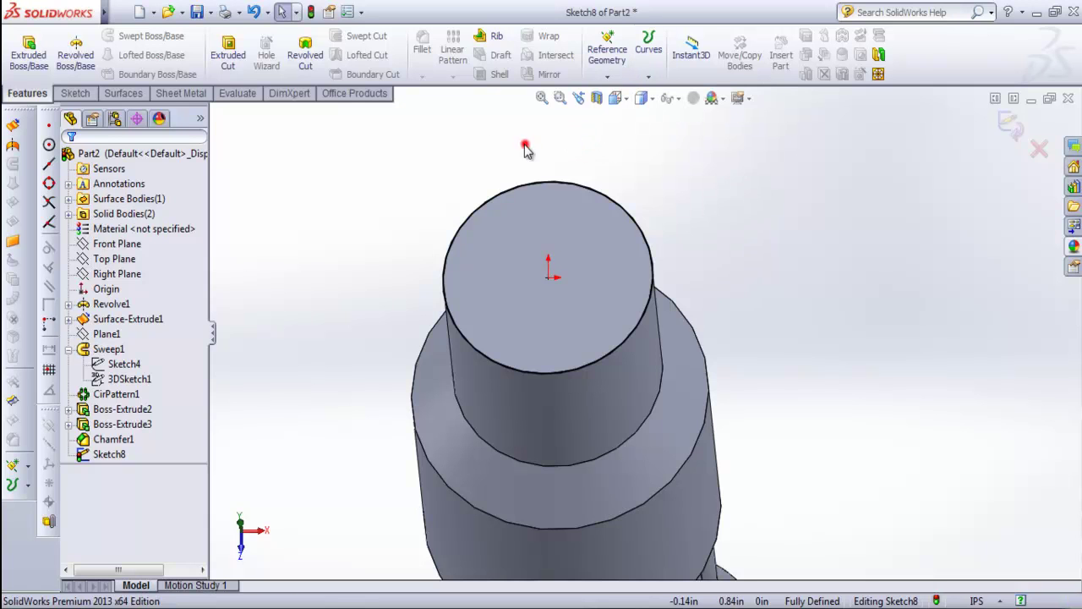
pyautogui.click(657, 72)
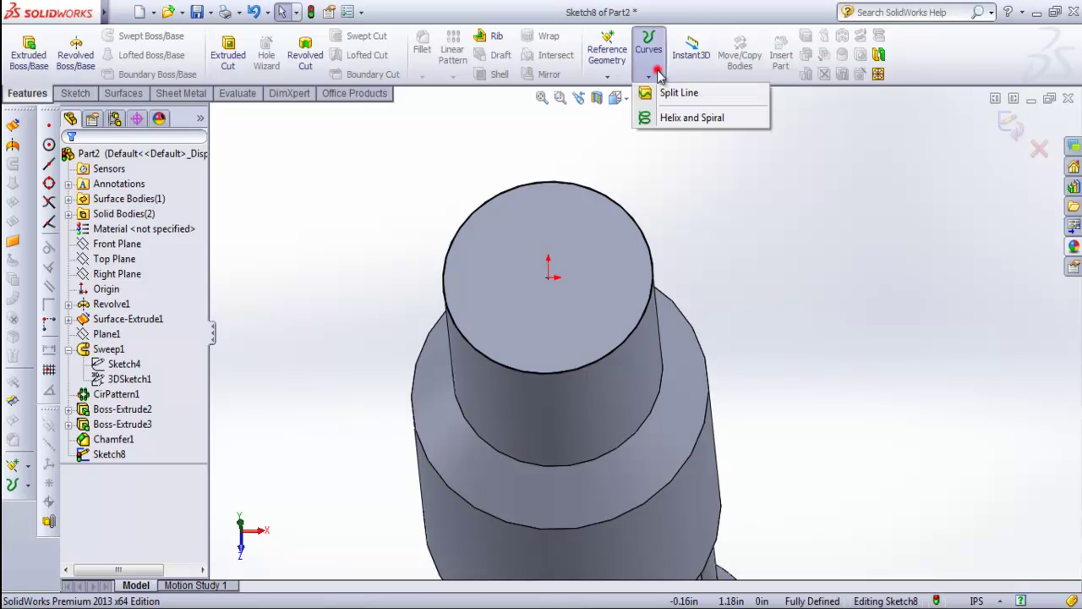
pyautogui.click(676, 117)
pyautogui.moveTo(701, 237); pyautogui.dragTo(635, 264, button='middle')
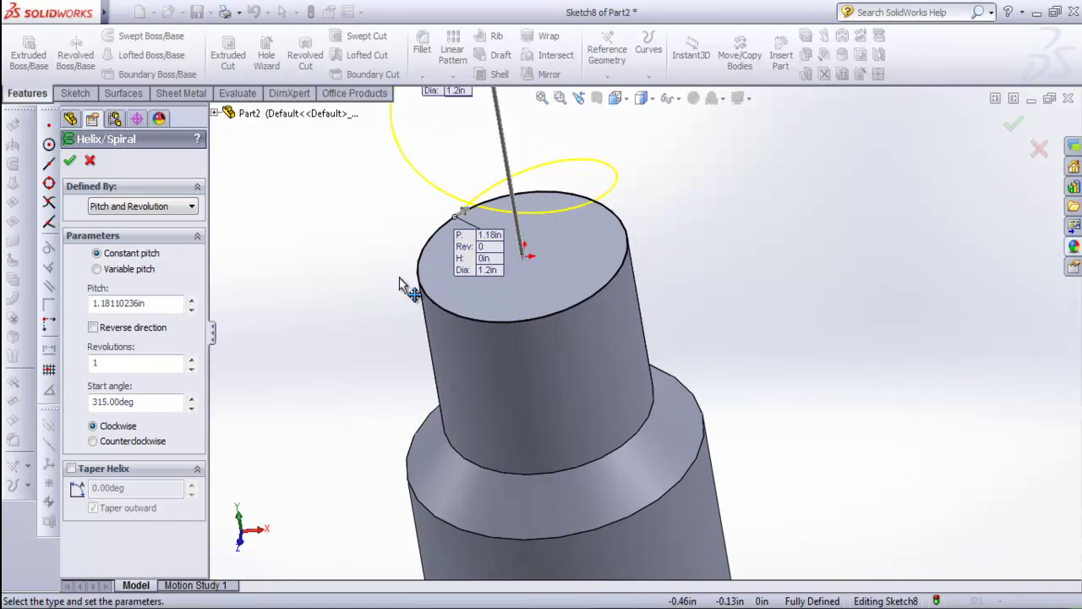
pyautogui.scroll(2, 420, 285)
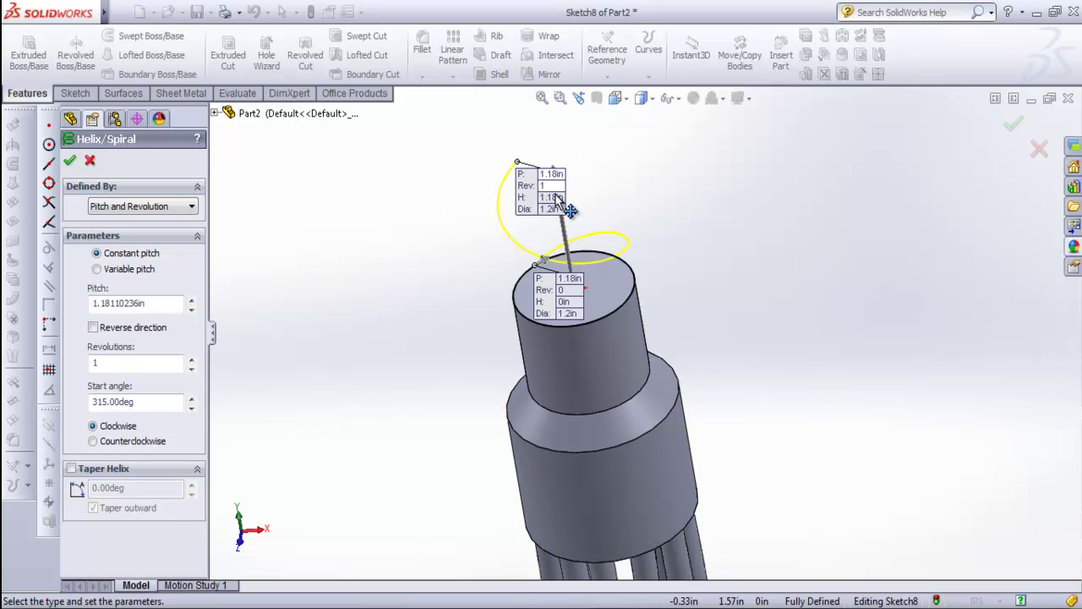
pyautogui.moveTo(571, 210); pyautogui.dragTo(494, 258, button='middle')
pyautogui.moveTo(513, 243); pyautogui.dragTo(688, 345)
pyautogui.moveTo(693, 345)
pyautogui.mouseDown(button='middle')
pyautogui.moveTo(679, 332)
pyautogui.moveTo(642, 426)
pyautogui.moveTo(717, 304)
pyautogui.mouseUp(button='middle')
pyautogui.moveTo(753, 289); pyautogui.dragTo(703, 254)
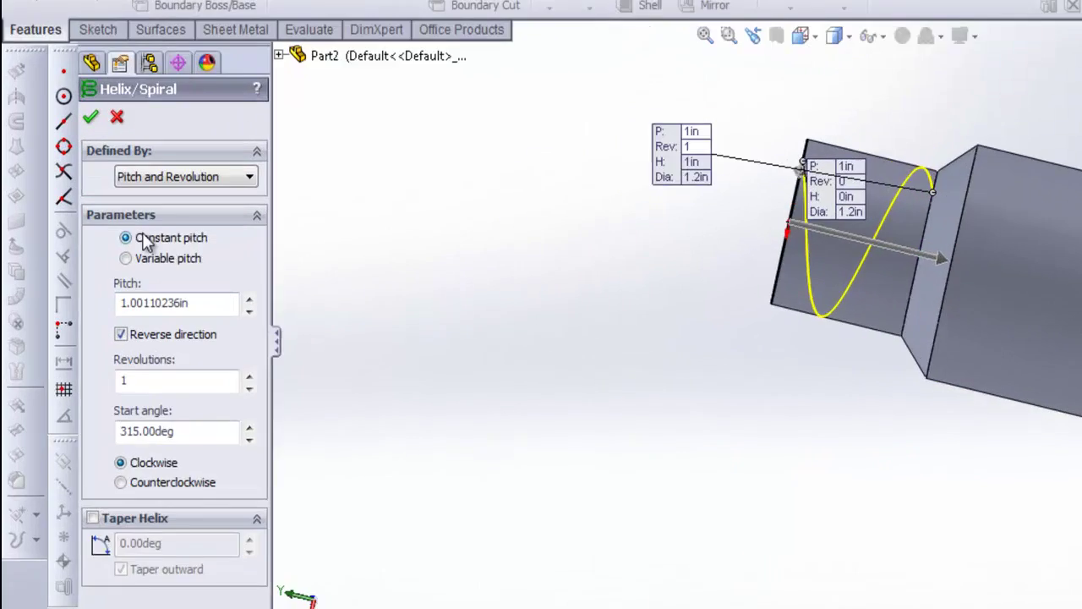
# - Define the helix by height and revolution: 6 revolutions, about 0.966in tall, and confirm
pyautogui.click(119, 204)
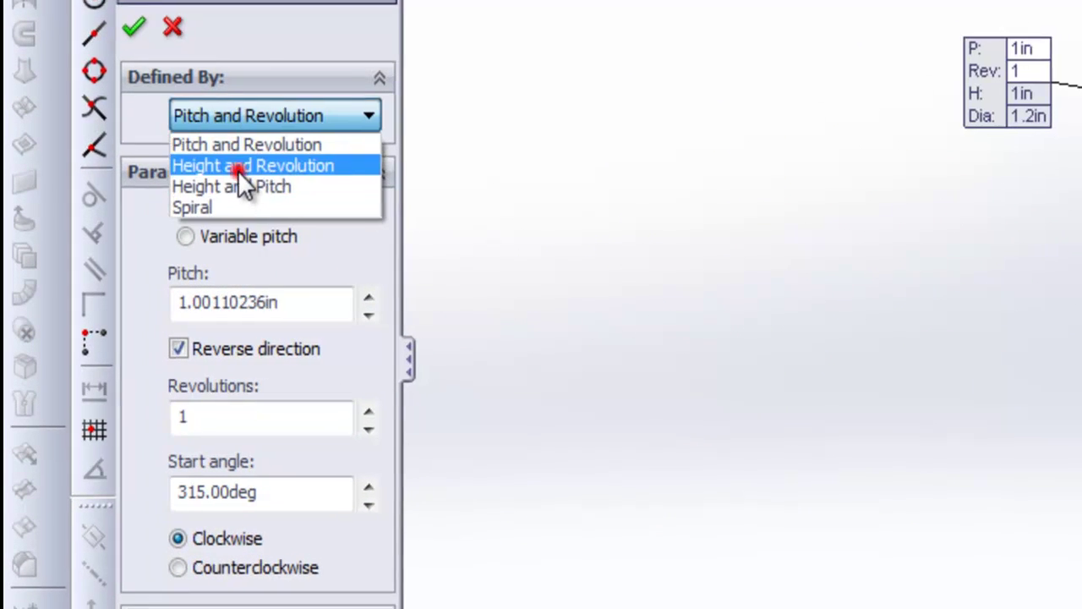
pyautogui.click(240, 167)
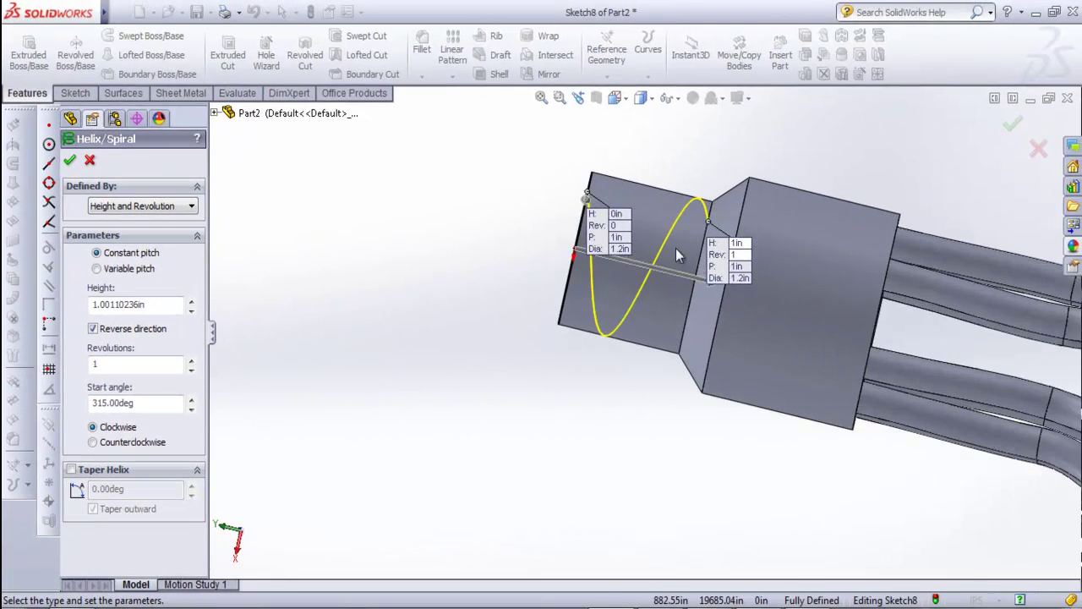
pyautogui.scroll(-3, 680, 249)
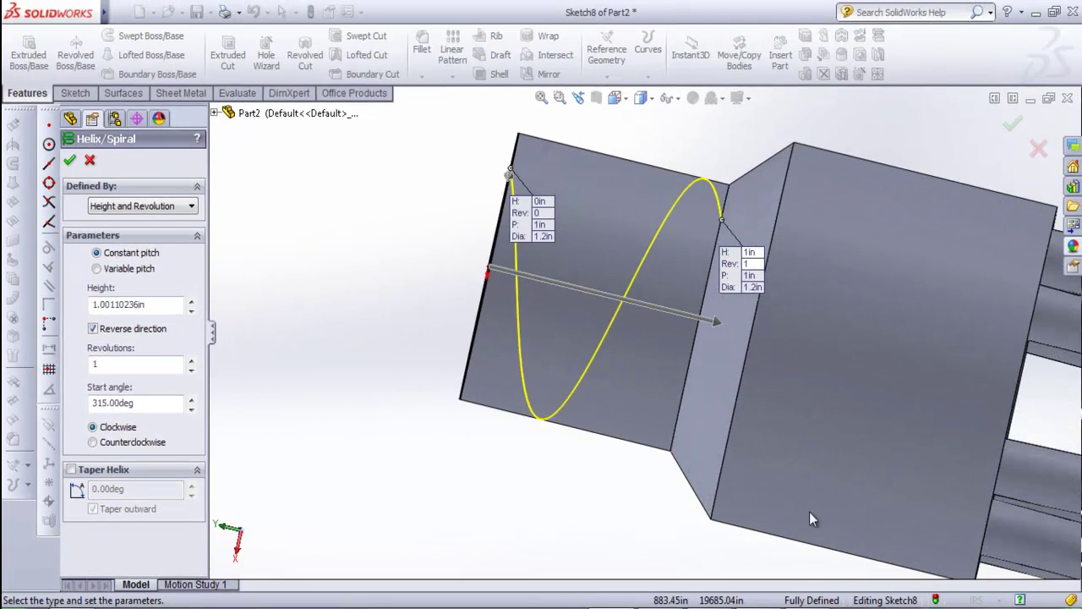
pyautogui.hotkey('alt', 'Tab')
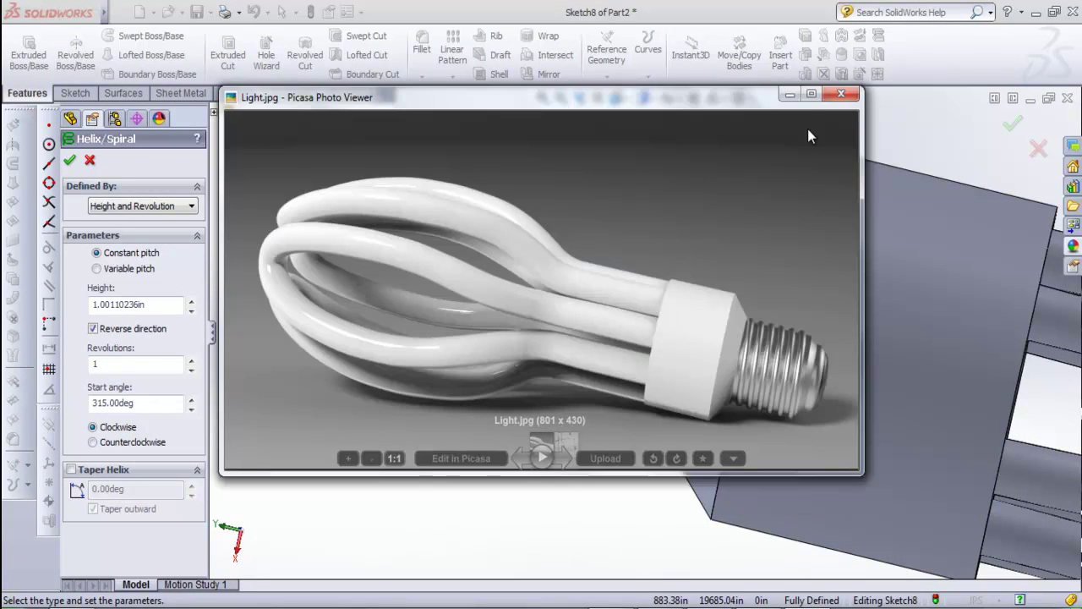
pyautogui.click(800, 99)
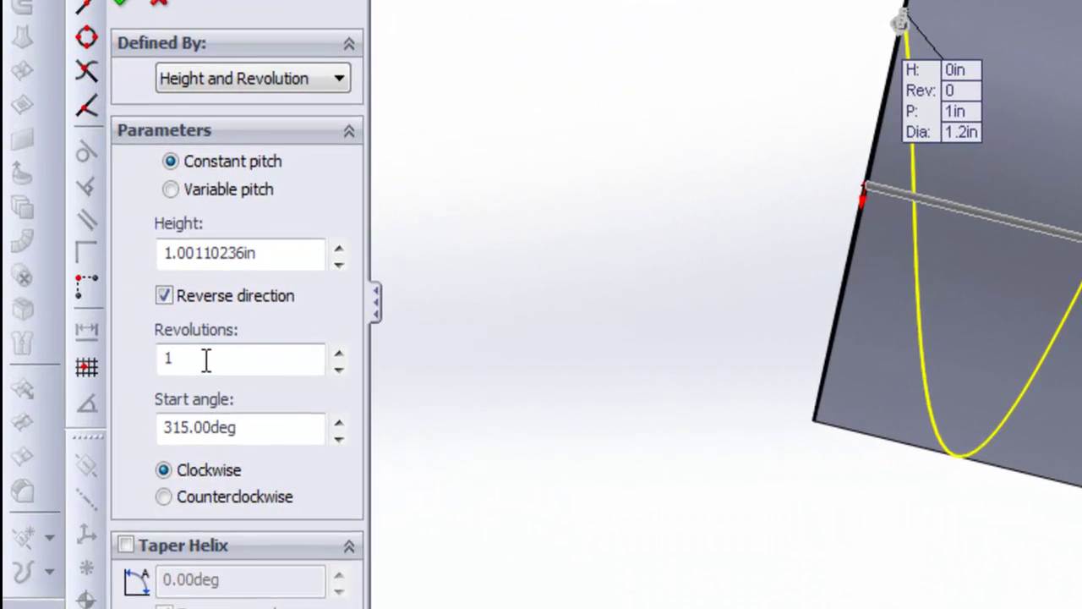
pyautogui.doubleClick(205, 361)
pyautogui.write('8')
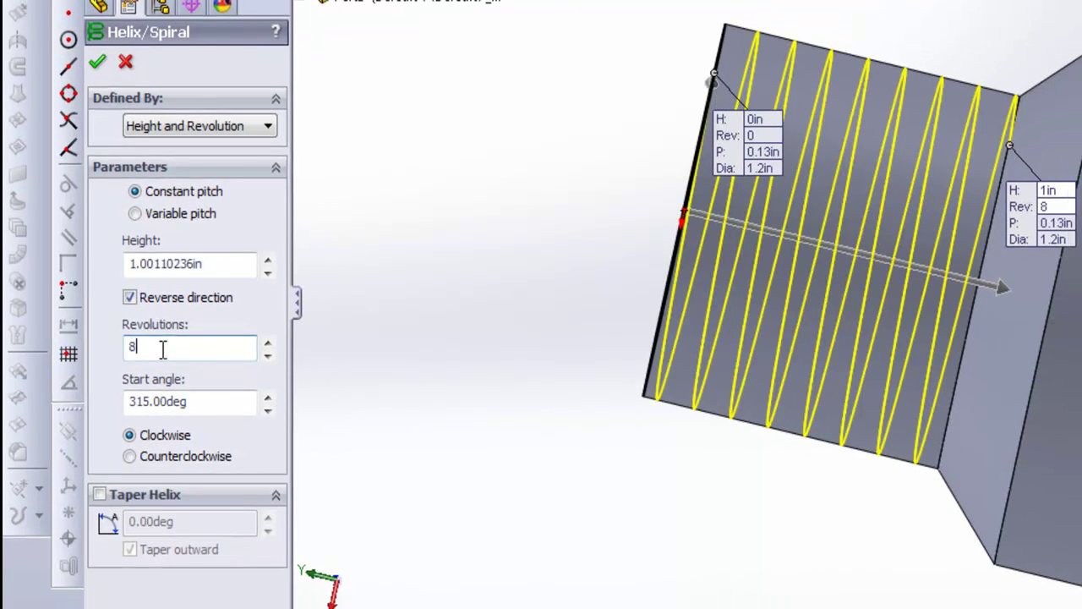
pyautogui.click(160, 355)
pyautogui.write('6')
pyautogui.click(160, 353)
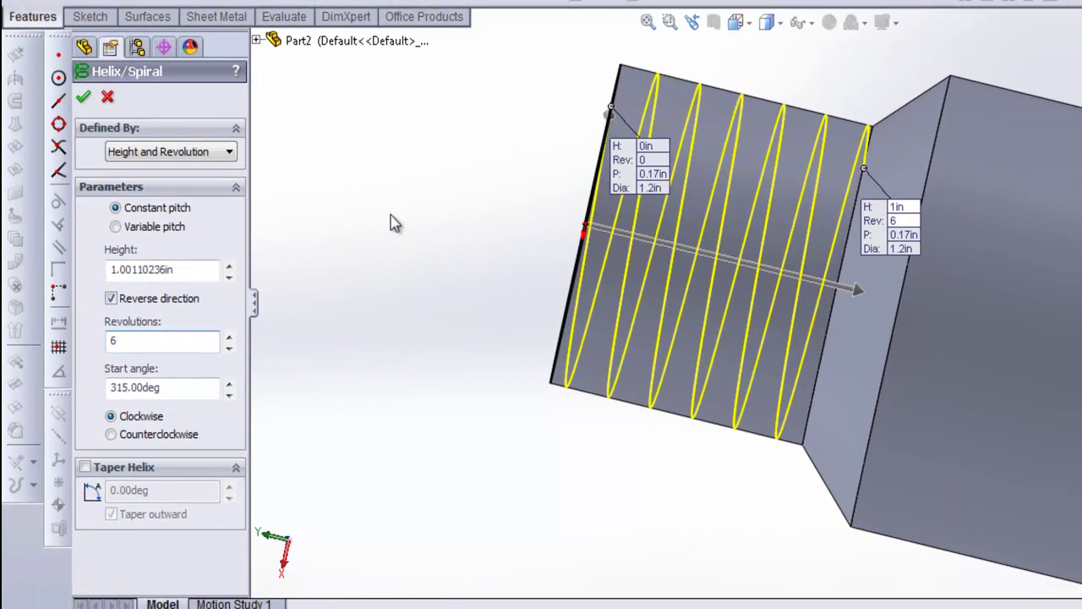
pyautogui.click(856, 289)
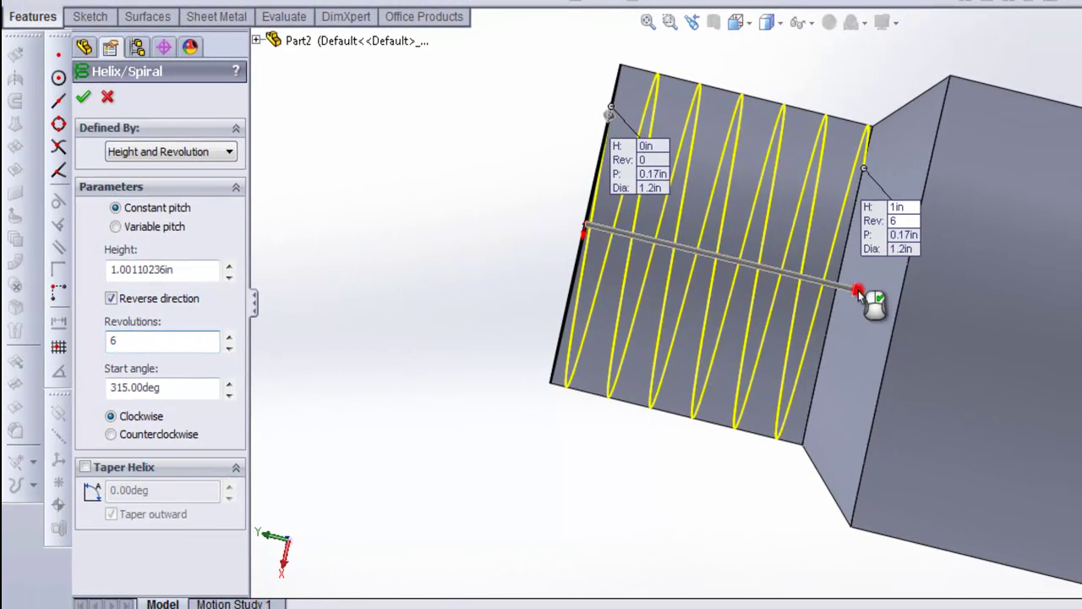
pyautogui.moveTo(846, 285); pyautogui.dragTo(831, 283)
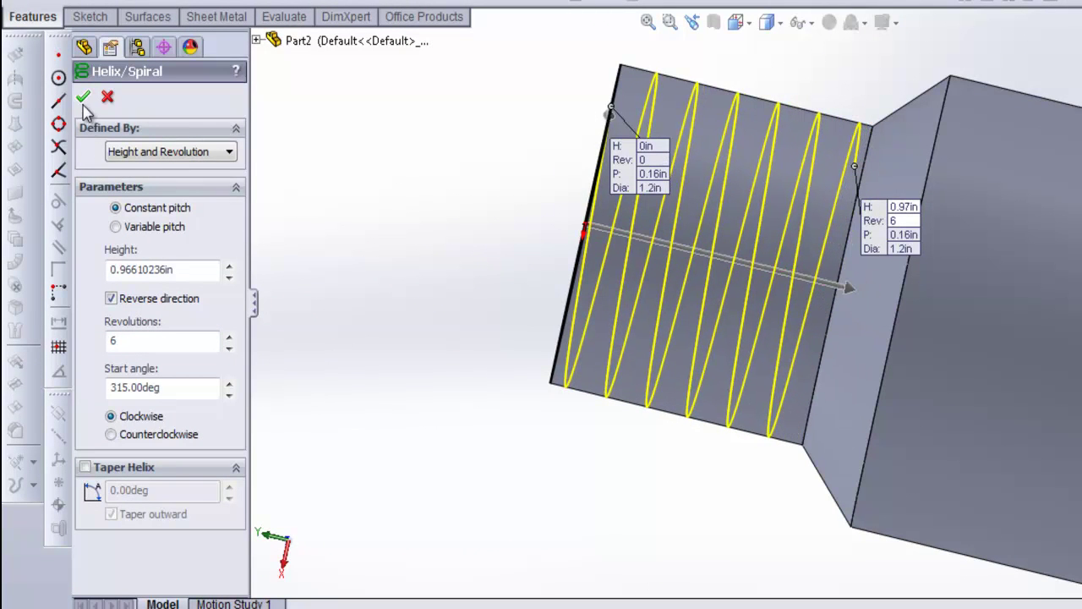
pyautogui.click(83, 97)
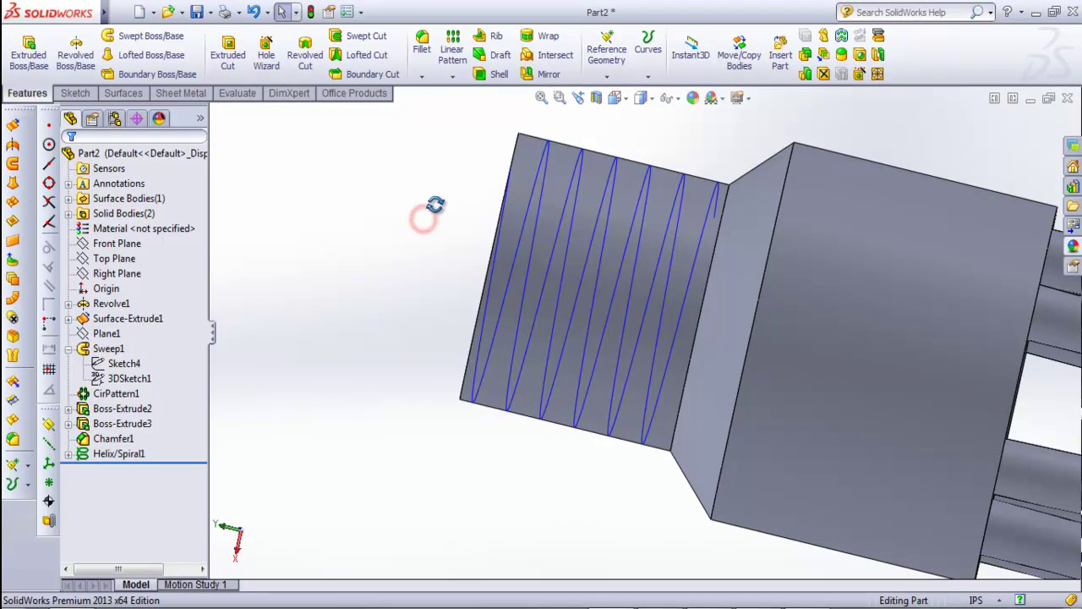
# - Orbit to a side view of the threaded cylinder; a first reference-plane attempt is cancelled
pyautogui.moveTo(435, 204); pyautogui.dragTo(499, 365, button='middle')
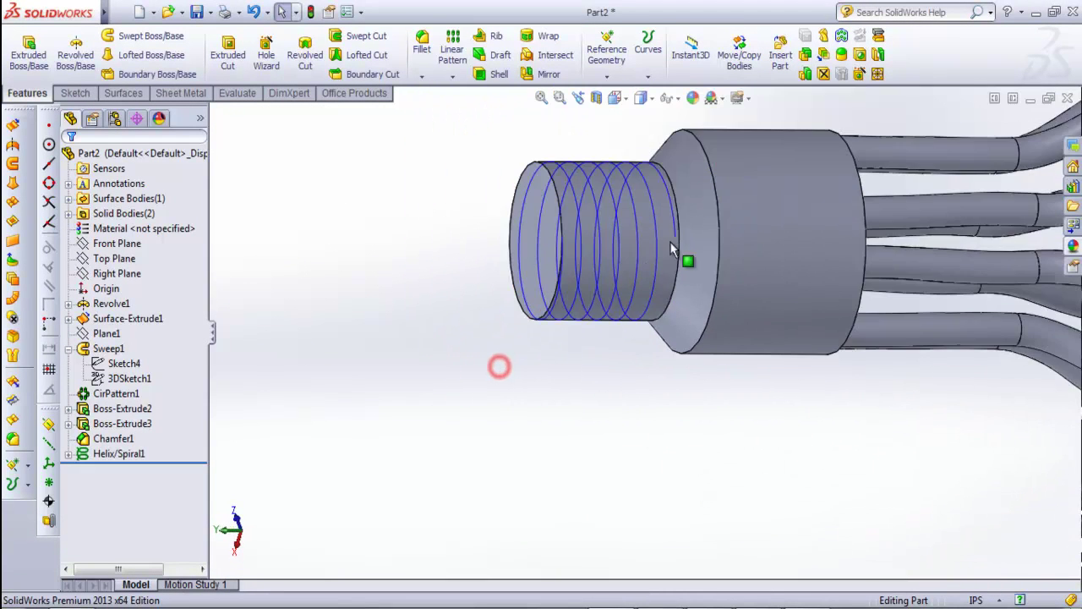
pyautogui.scroll(-3, 670, 241)
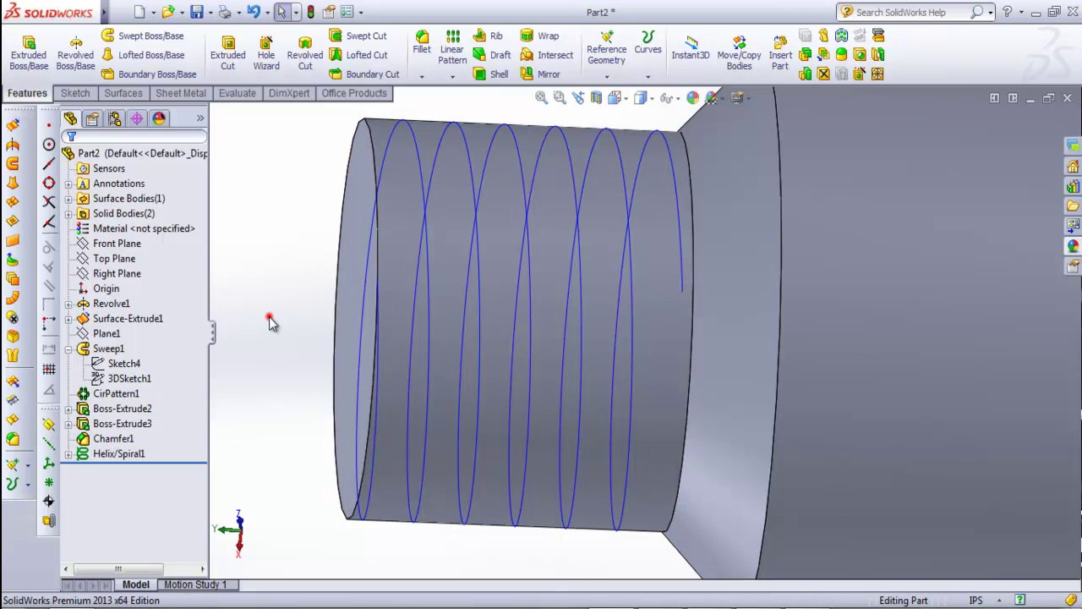
pyautogui.click(47, 427)
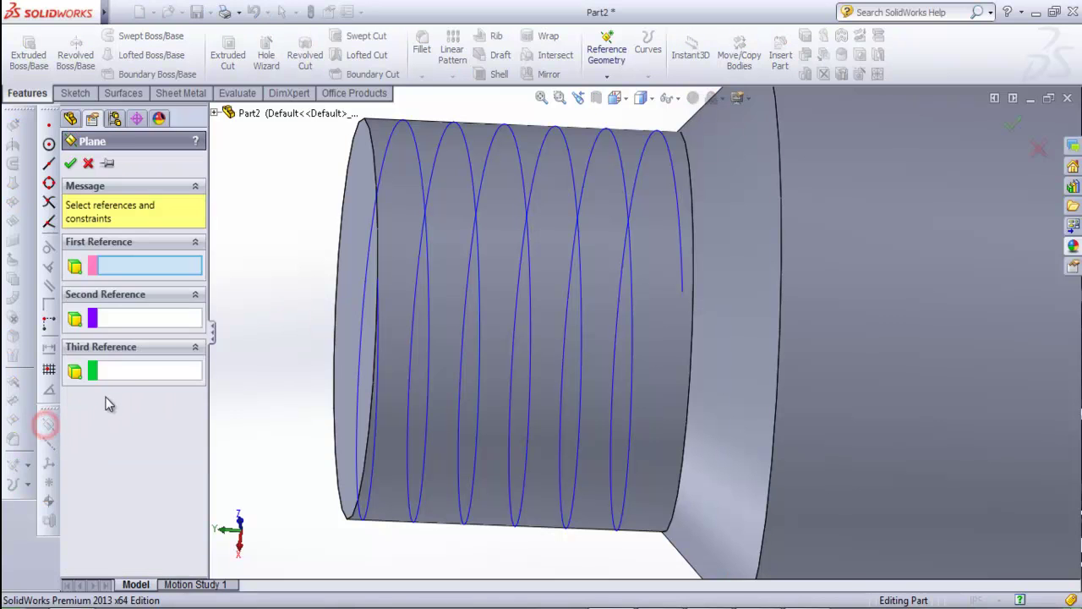
pyautogui.click(87, 163)
pyautogui.click(270, 197)
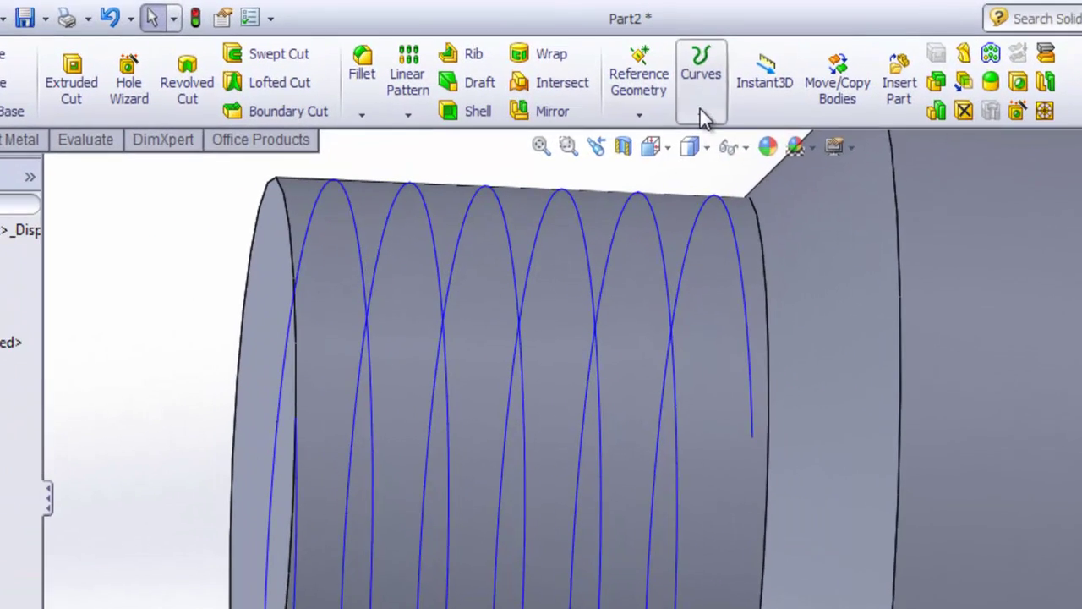
pyautogui.click(647, 76)
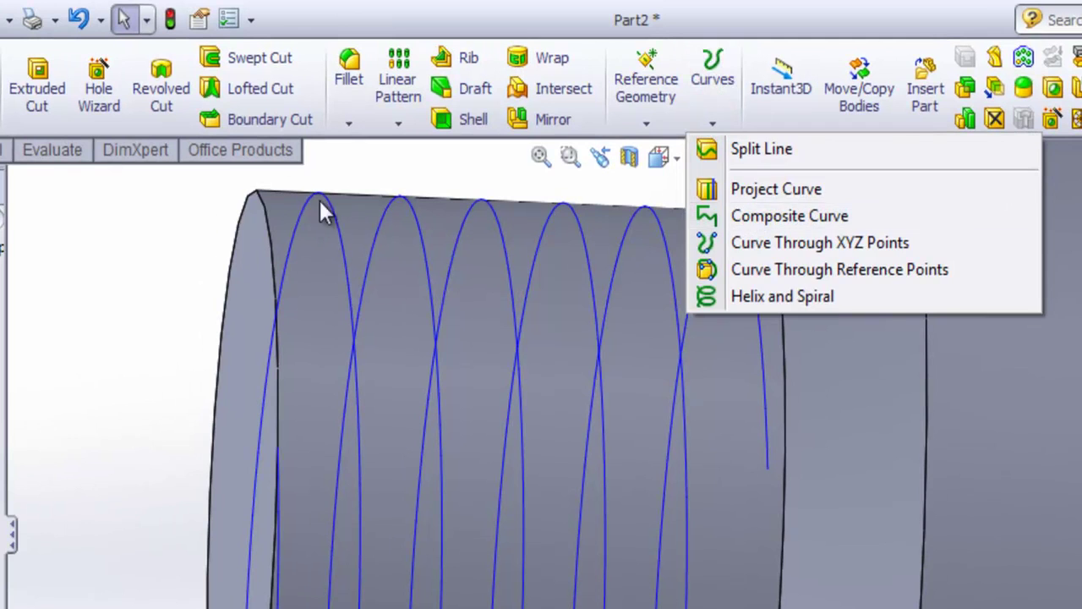
pyautogui.click(87, 237)
# - Create Plane2 perpendicular to the helix at its end point, then select it
pyautogui.click(651, 120)
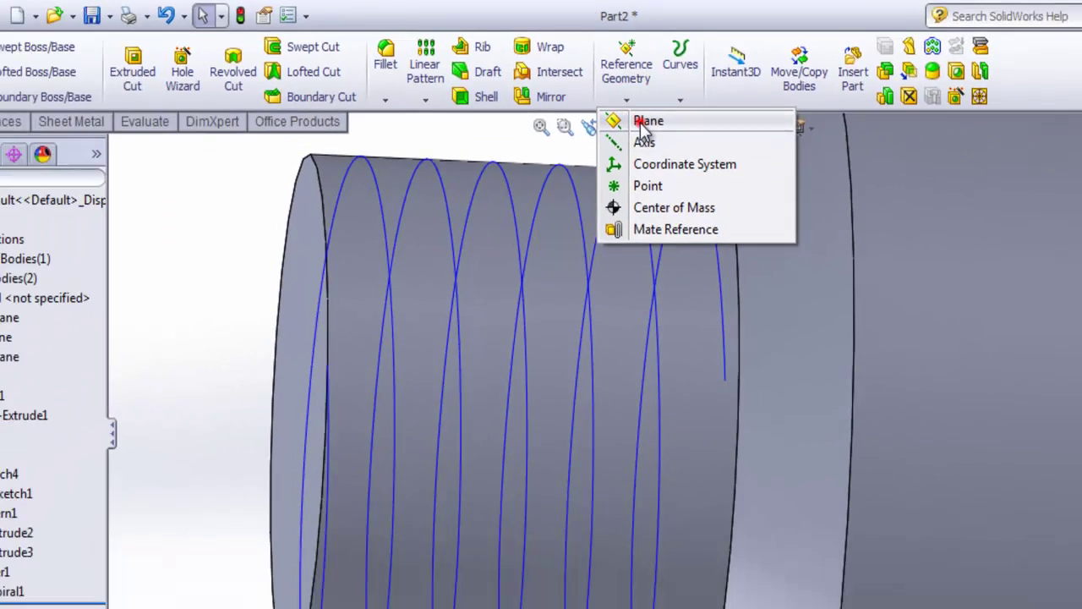
pyautogui.click(670, 149)
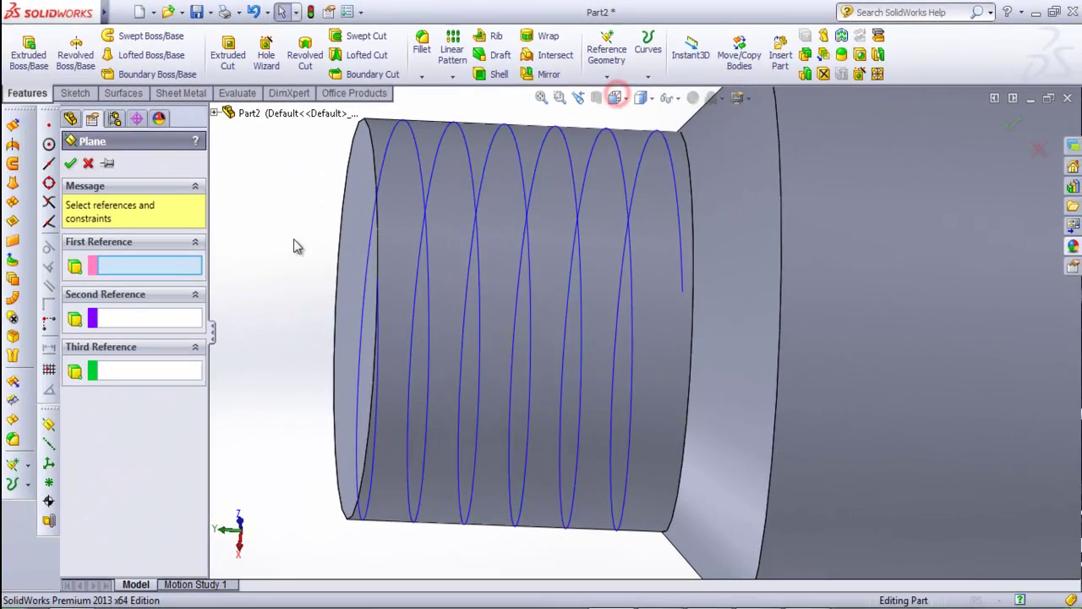
pyautogui.click(678, 228)
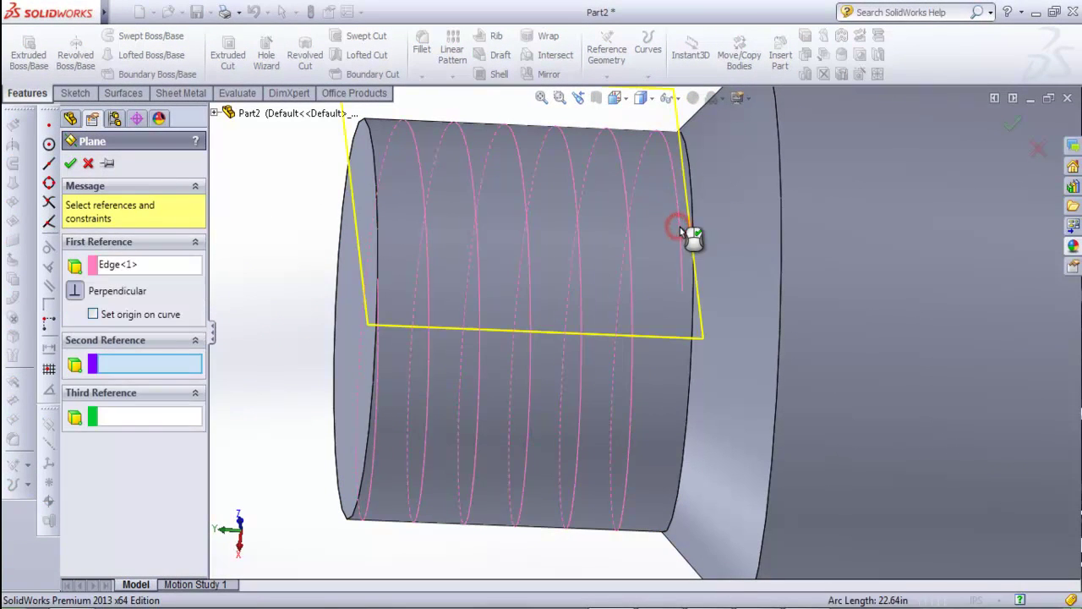
pyautogui.click(682, 293)
pyautogui.scroll(-2, 681, 313)
pyautogui.scroll(-3, 668, 275)
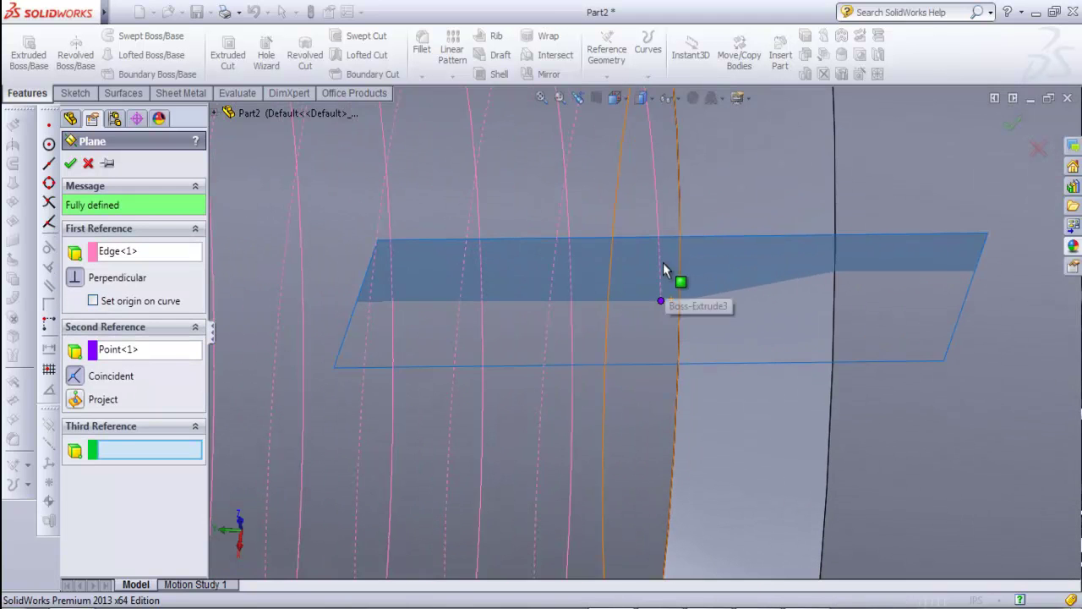
pyautogui.scroll(5, 661, 306)
pyautogui.scroll(-4, 683, 377)
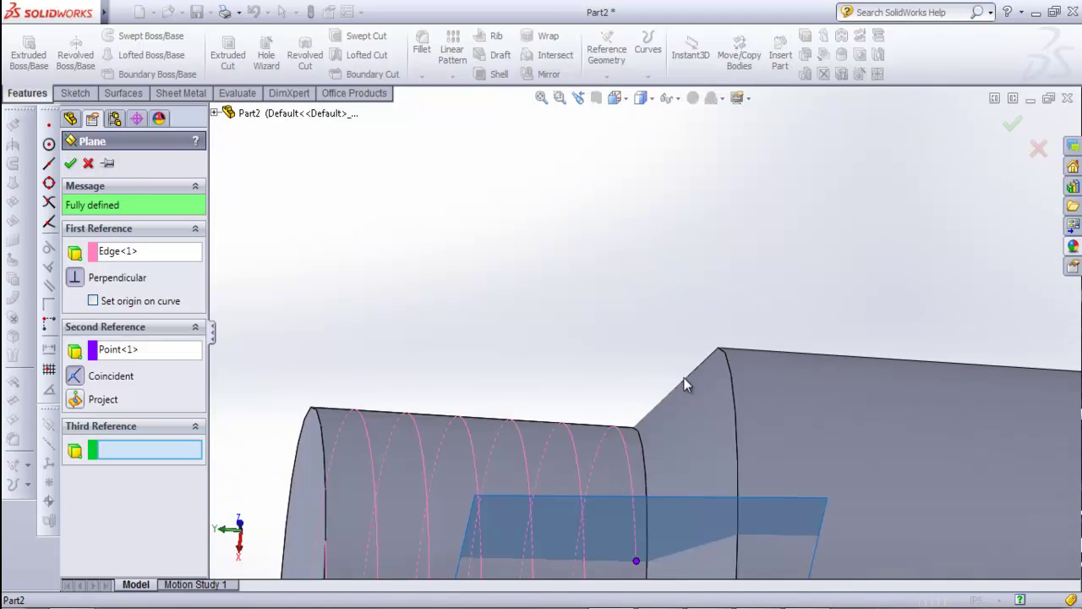
pyautogui.scroll(1, 671, 417)
pyautogui.scroll(-1, 671, 417)
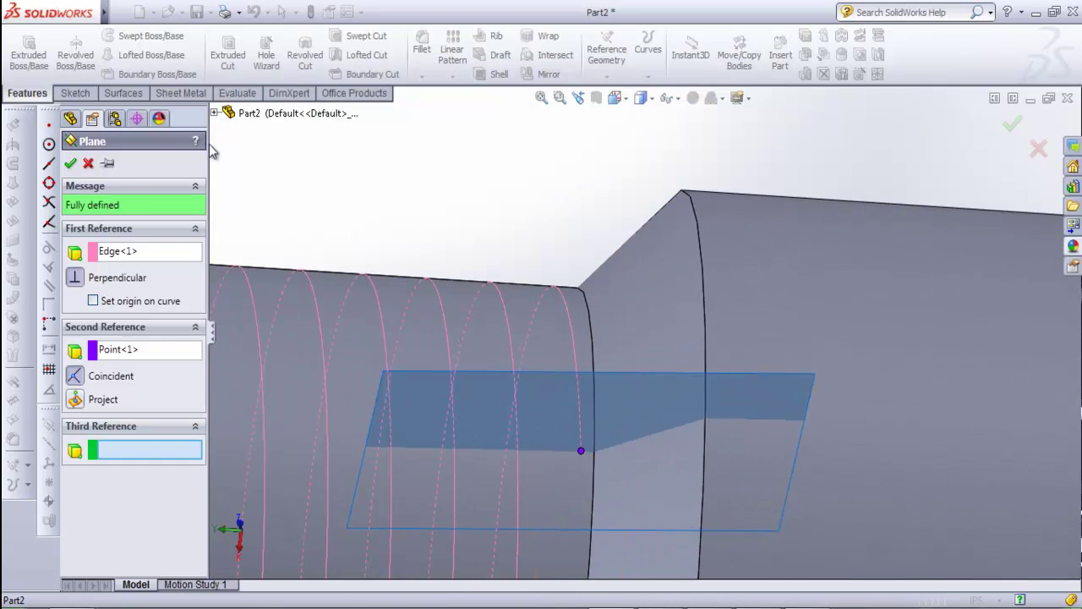
pyautogui.click(71, 165)
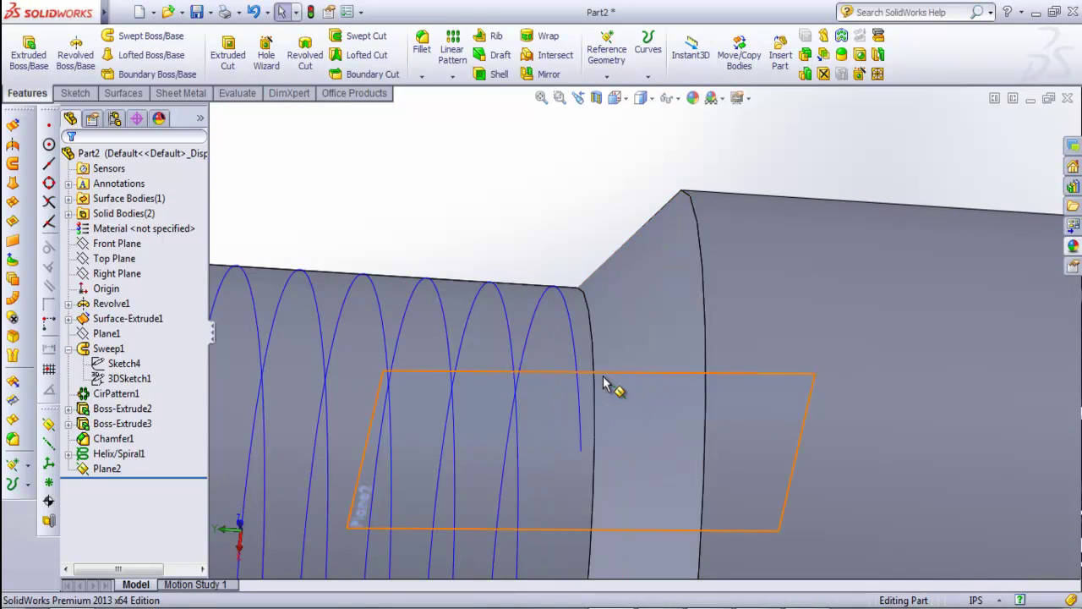
pyautogui.scroll(5, 626, 398)
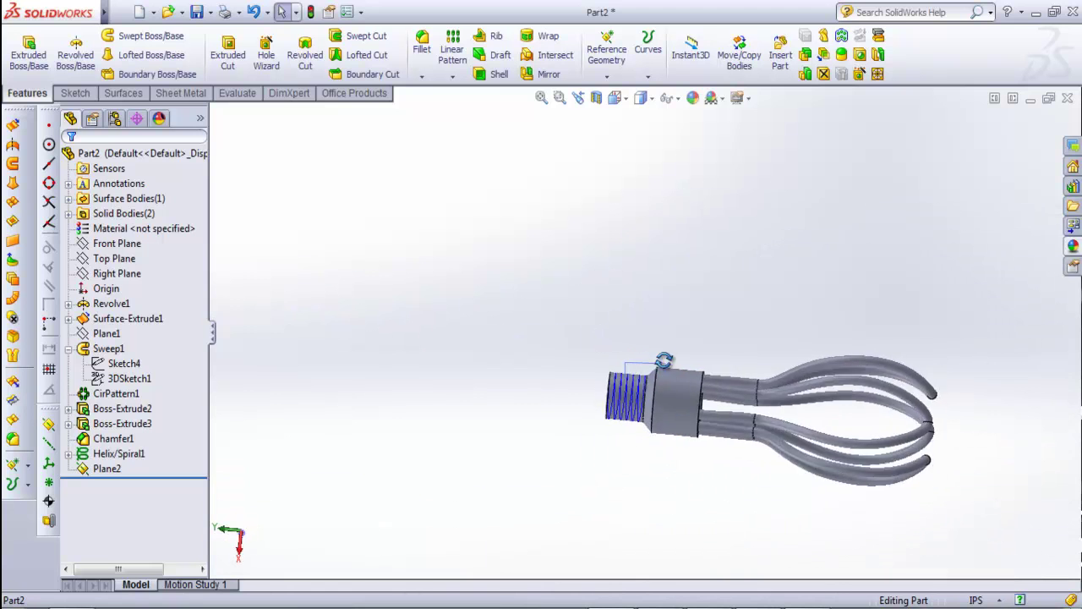
pyautogui.scroll(-5, 640, 398)
pyautogui.click(634, 302)
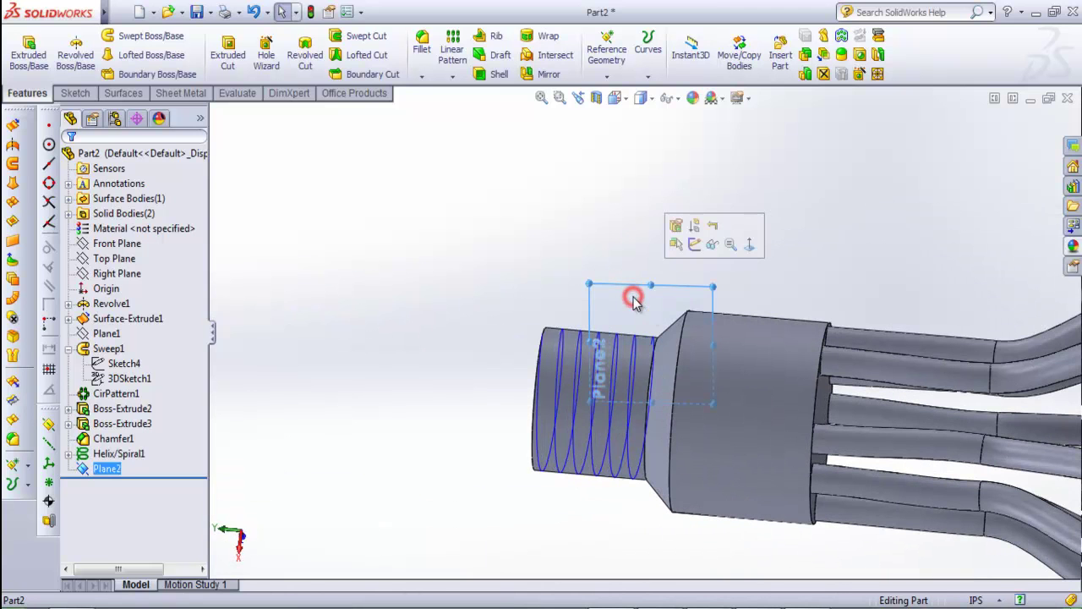
# - Open a sketch on Plane2, view it face-on, and draw a circle beside the helix end
pyautogui.click(694, 244)
pyautogui.click(765, 53)
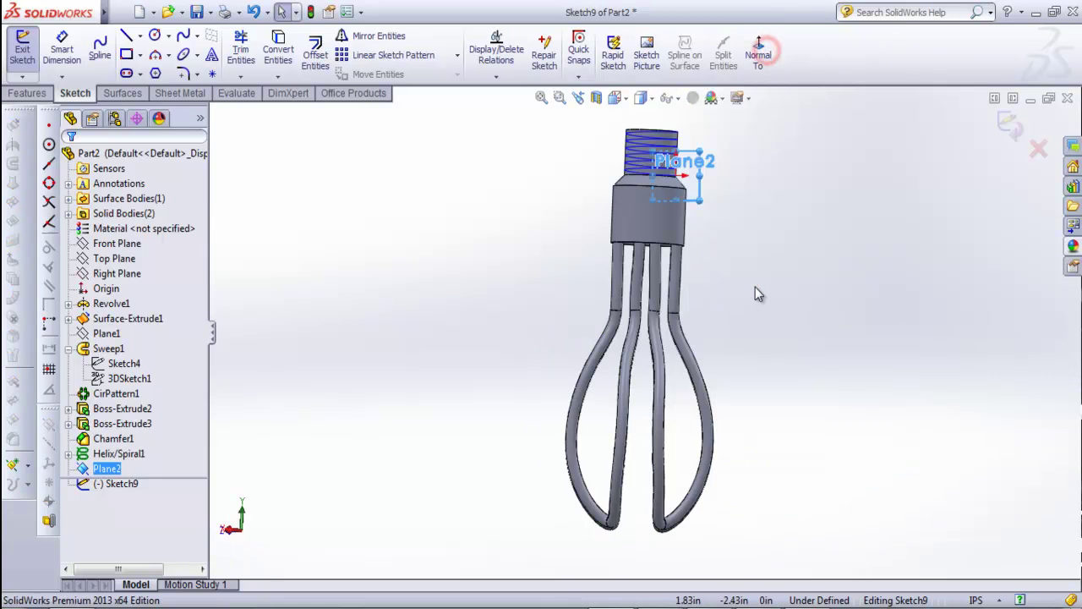
pyautogui.scroll(-3, 756, 292)
pyautogui.scroll(-3, 647, 242)
pyautogui.scroll(-3, 639, 328)
pyautogui.moveTo(638, 327); pyautogui.dragTo(749, 358, button='right')
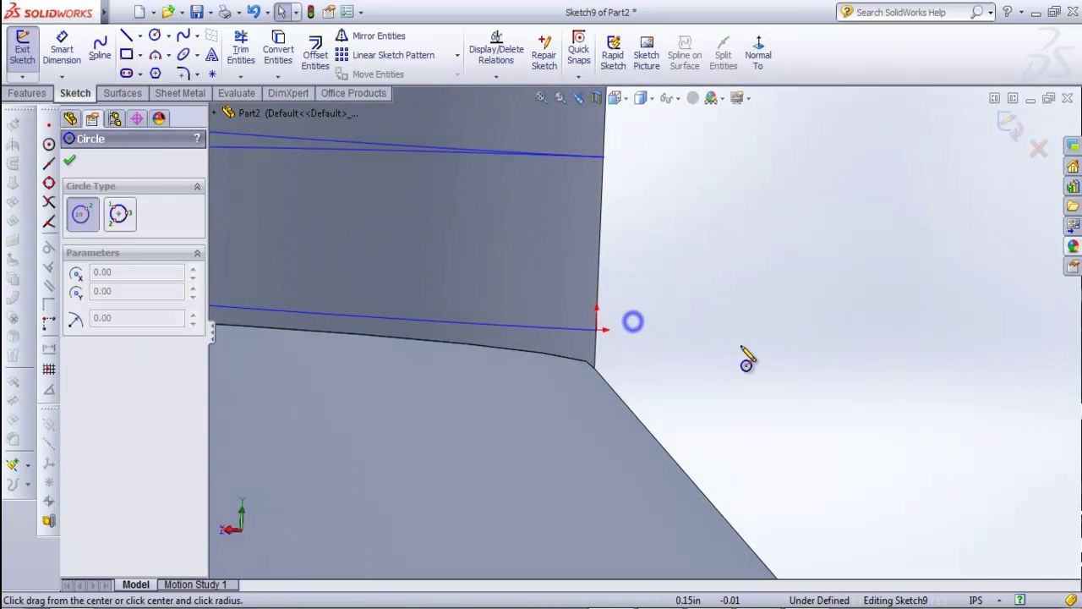
pyautogui.scroll(-1, 668, 351)
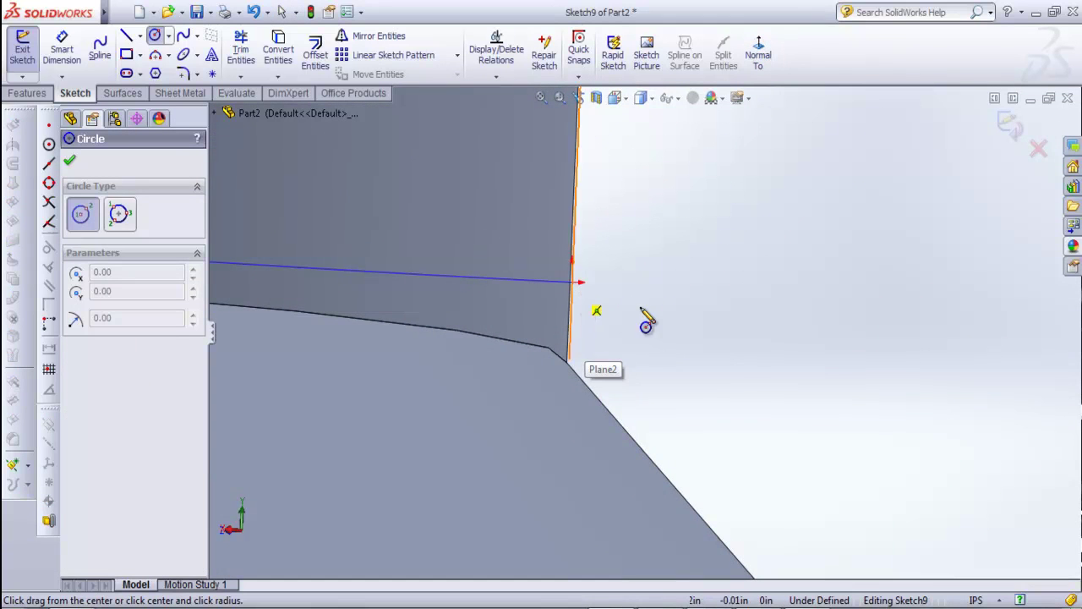
pyautogui.click(652, 295)
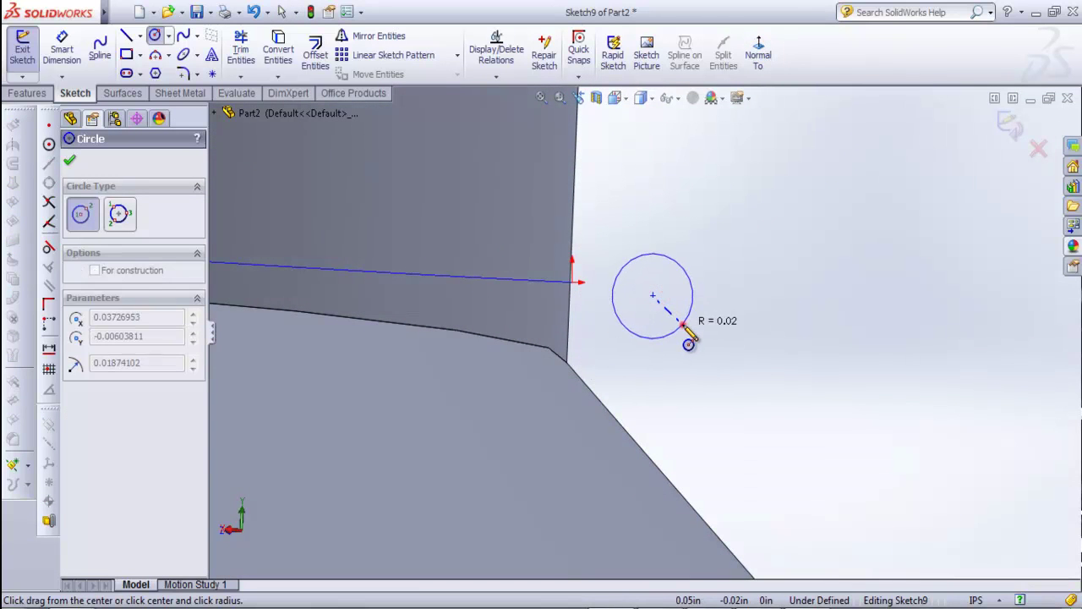
pyautogui.click(688, 338)
# - Dimension the circle to a 0.04in diameter
pyautogui.moveTo(753, 399); pyautogui.dragTo(710, 306, button='right')
pyautogui.click(710, 306)
pyautogui.click(736, 302)
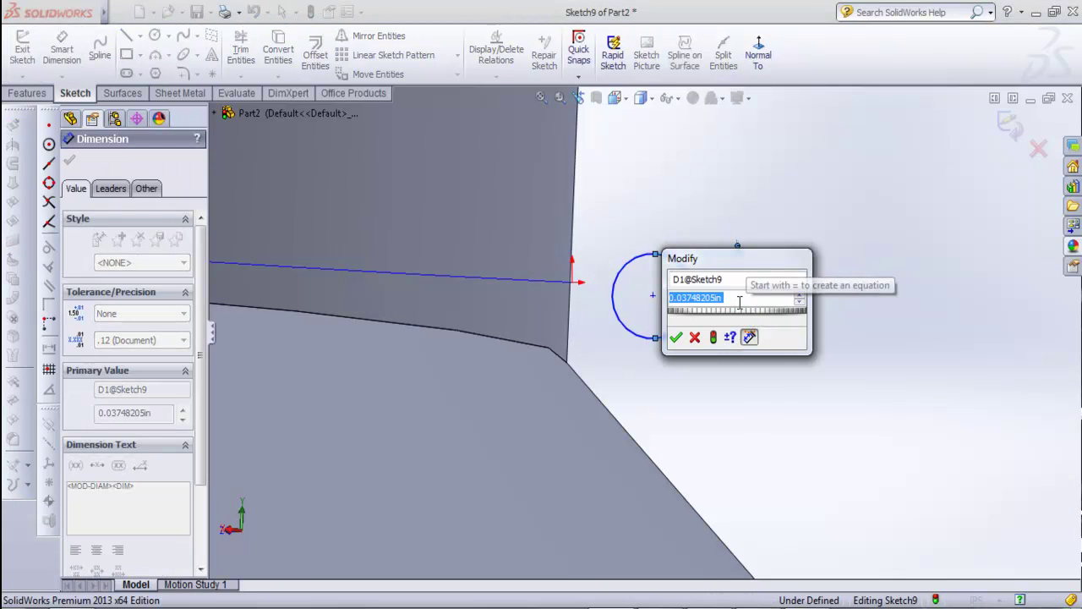
pyautogui.write('.04')
pyautogui.press('Return')
pyautogui.press('Escape')
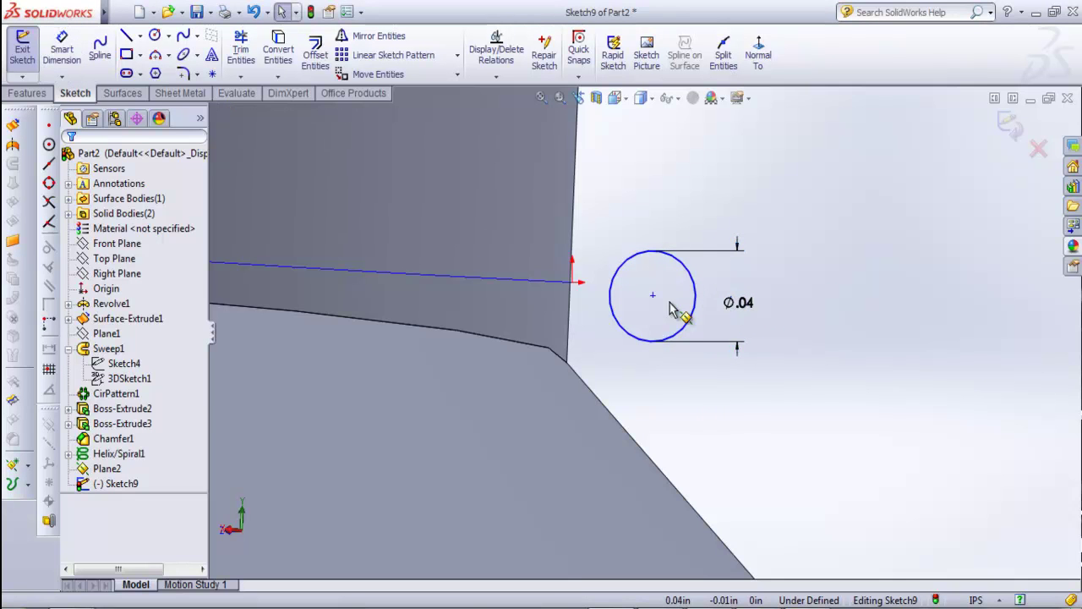
# - Add a Pierce relation between the circle's centre point and the helix
pyautogui.click(652, 295)
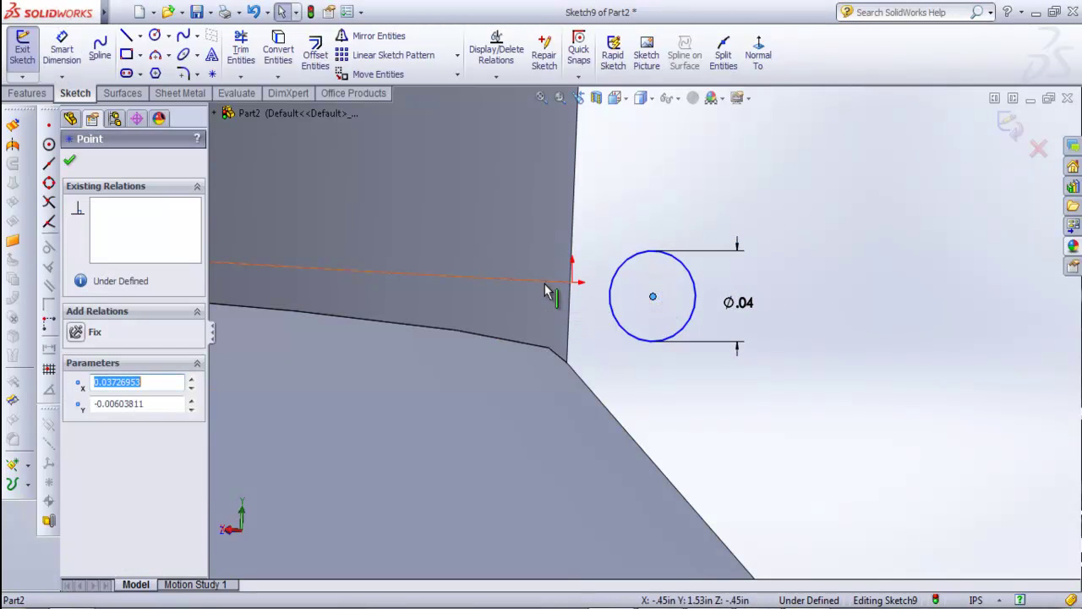
pyautogui.keyDown('ctrl'); pyautogui.click(546, 289); pyautogui.keyUp('ctrl')
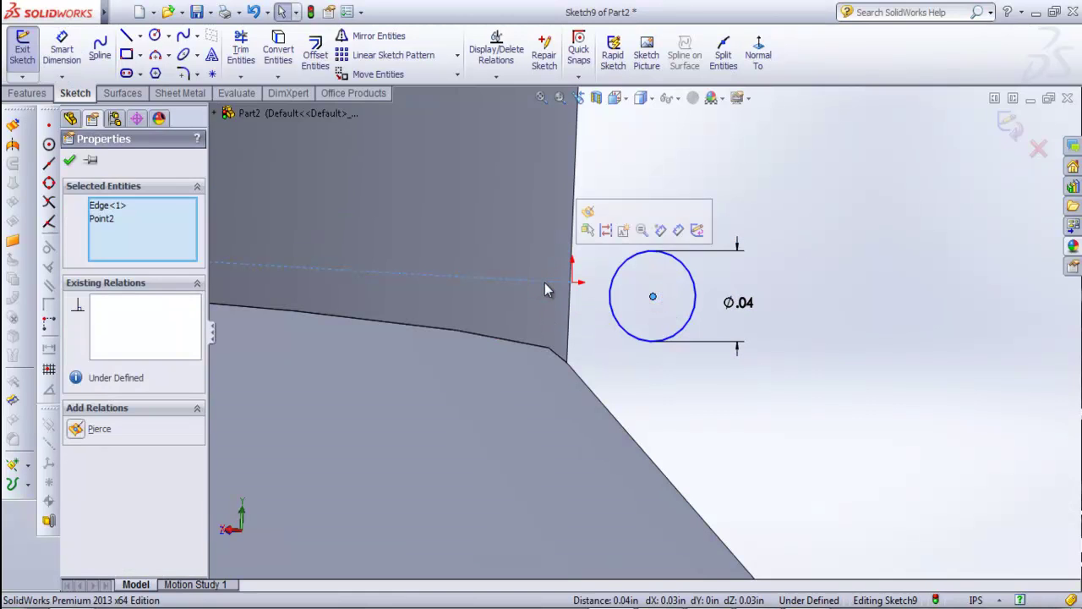
pyautogui.click(811, 287)
pyautogui.click(652, 296)
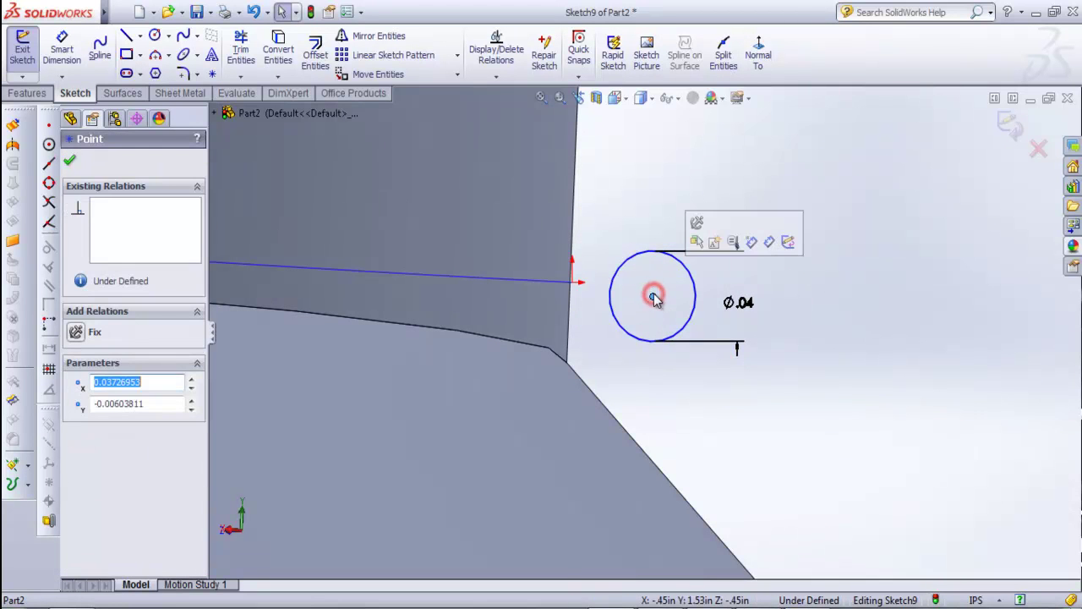
pyautogui.keyDown('ctrl'); pyautogui.click(533, 285); pyautogui.keyUp('ctrl')
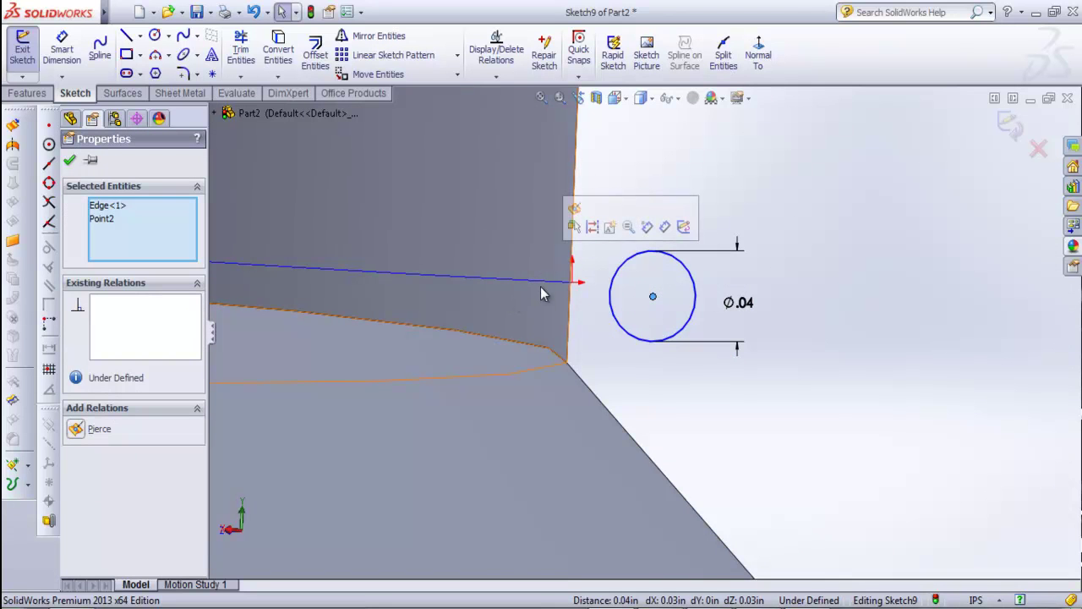
pyautogui.click(574, 227)
# - Set the helix-end profile circle's diameter to 0.07 in
pyautogui.scroll(3, 693, 302)
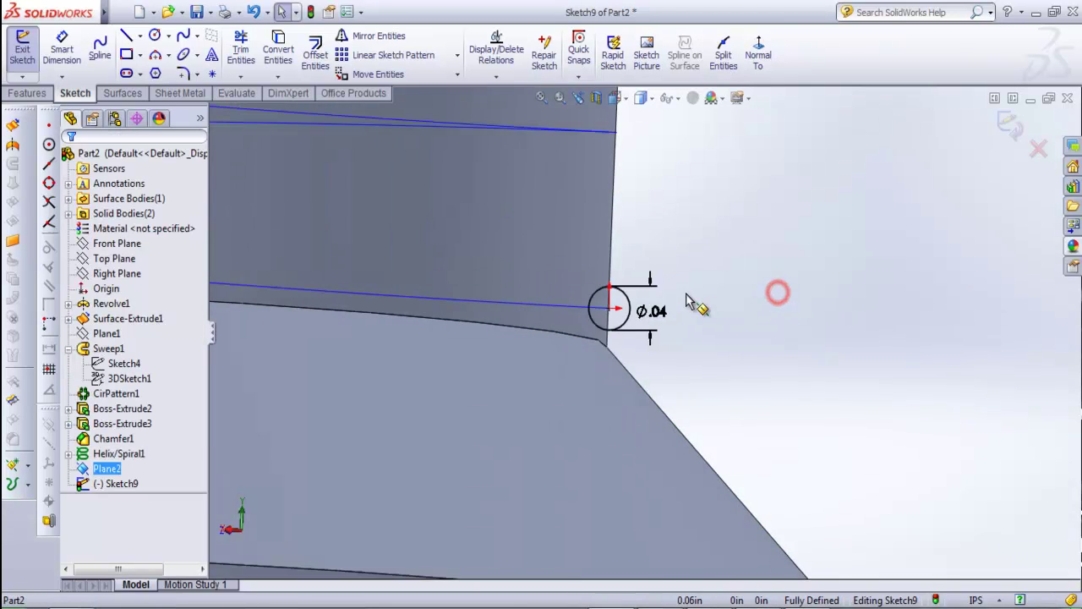
pyautogui.scroll(3, 651, 310)
pyautogui.scroll(2, 647, 324)
pyautogui.click(635, 322)
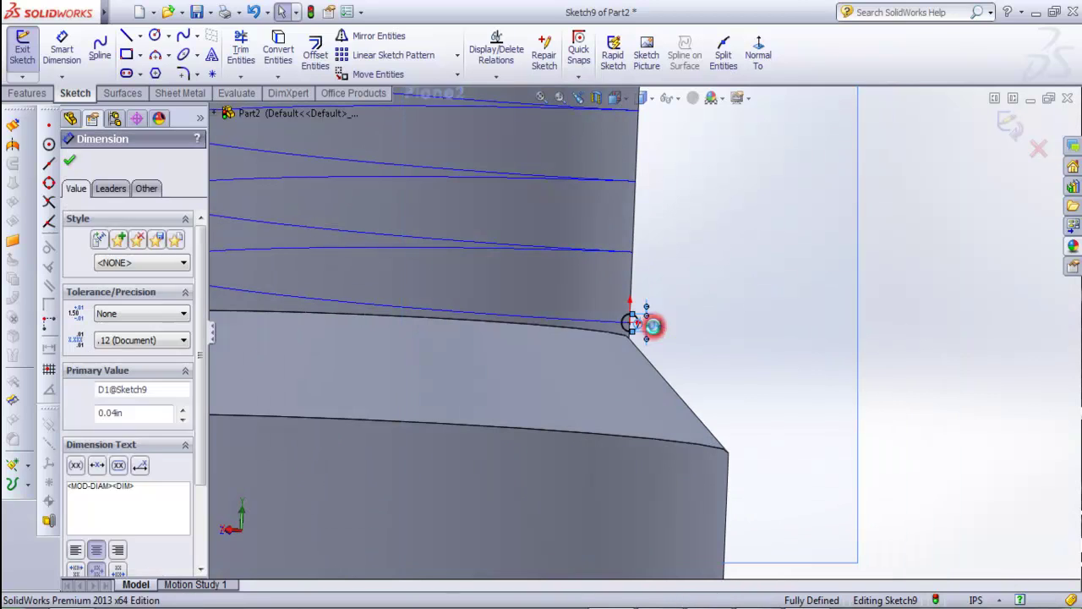
pyautogui.click(651, 325)
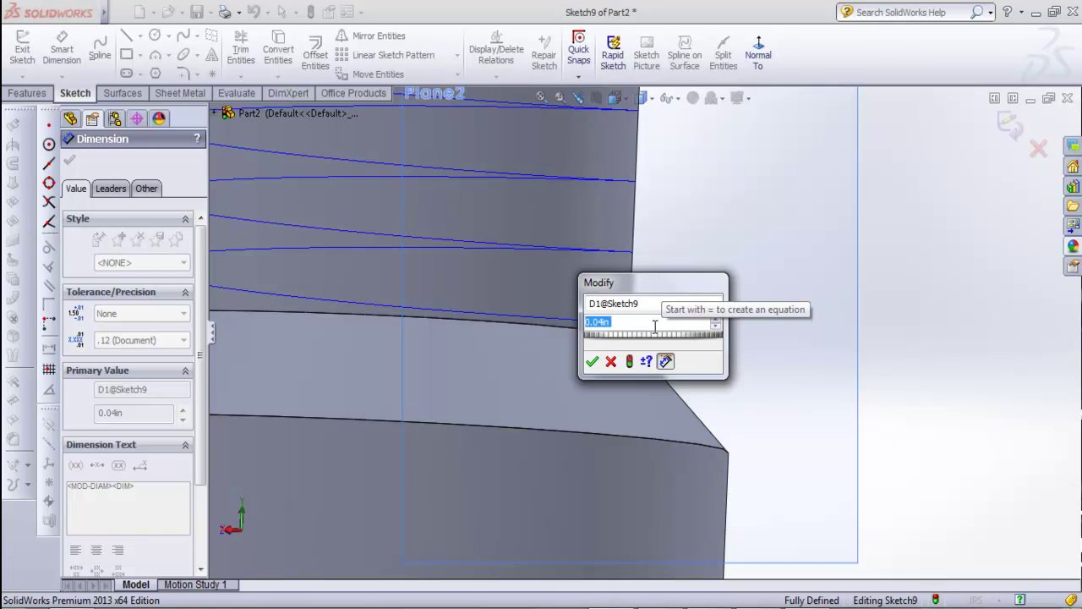
pyautogui.write('.08')
pyautogui.press('Return')
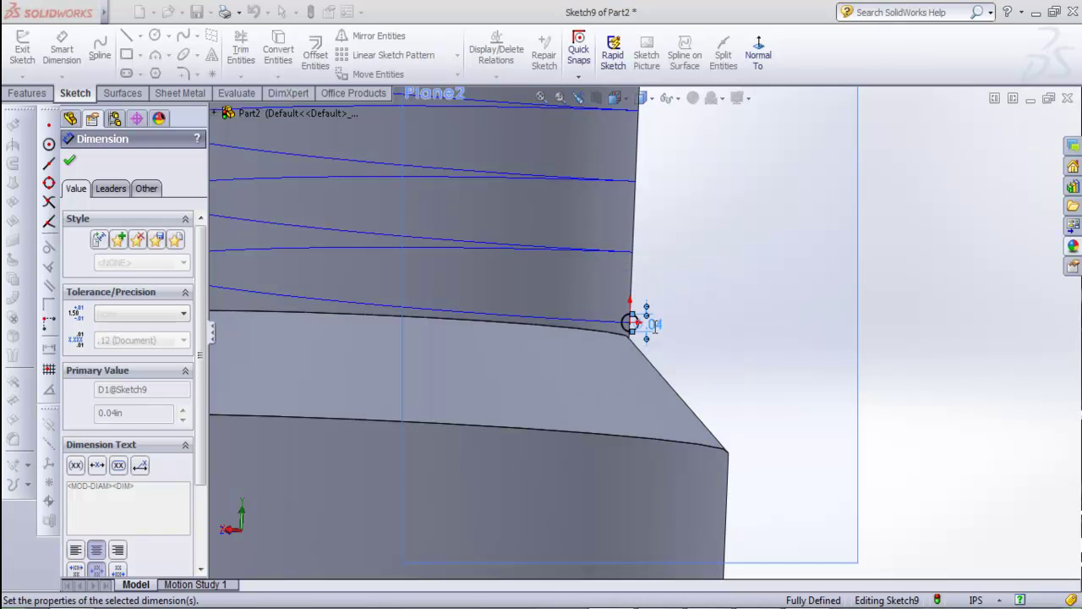
pyautogui.doubleClick(657, 328)
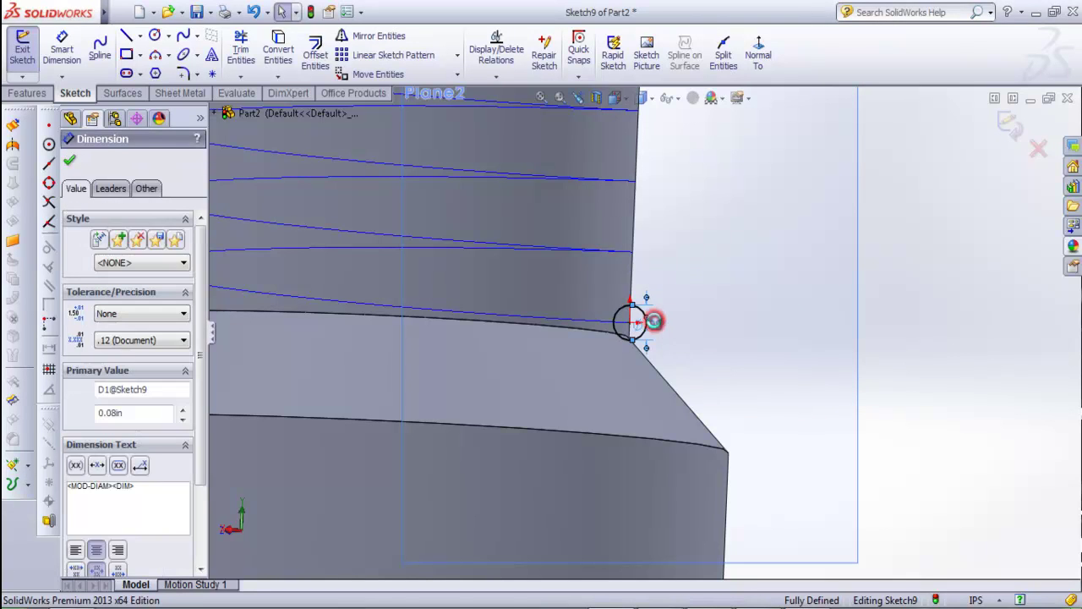
pyautogui.write('.07')
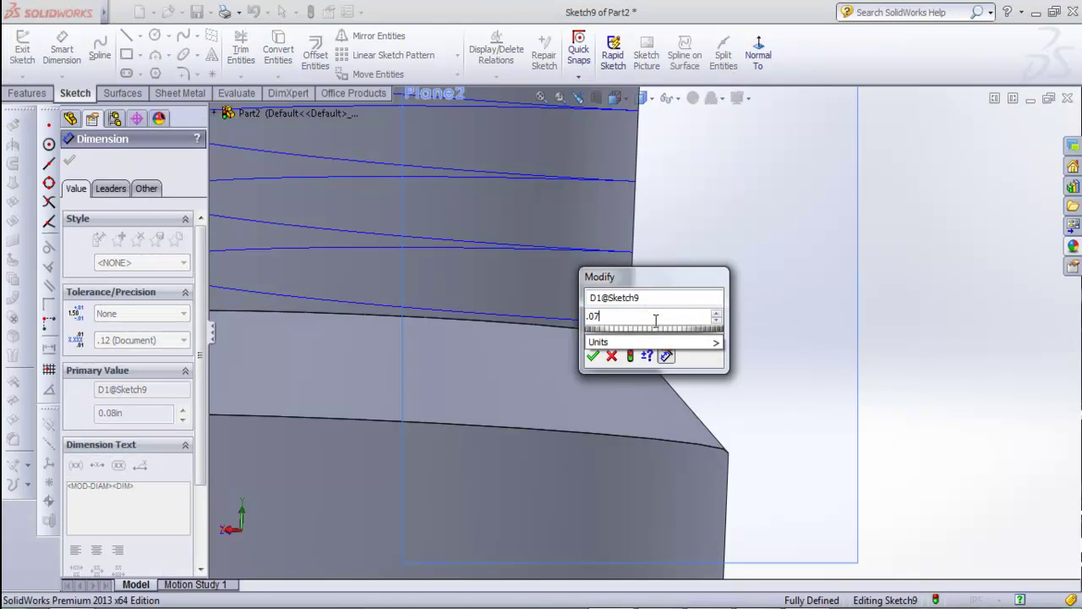
pyautogui.press('Return')
# - Put away the reference photo and exit Sketch9
pyautogui.scroll(3, 644, 329)
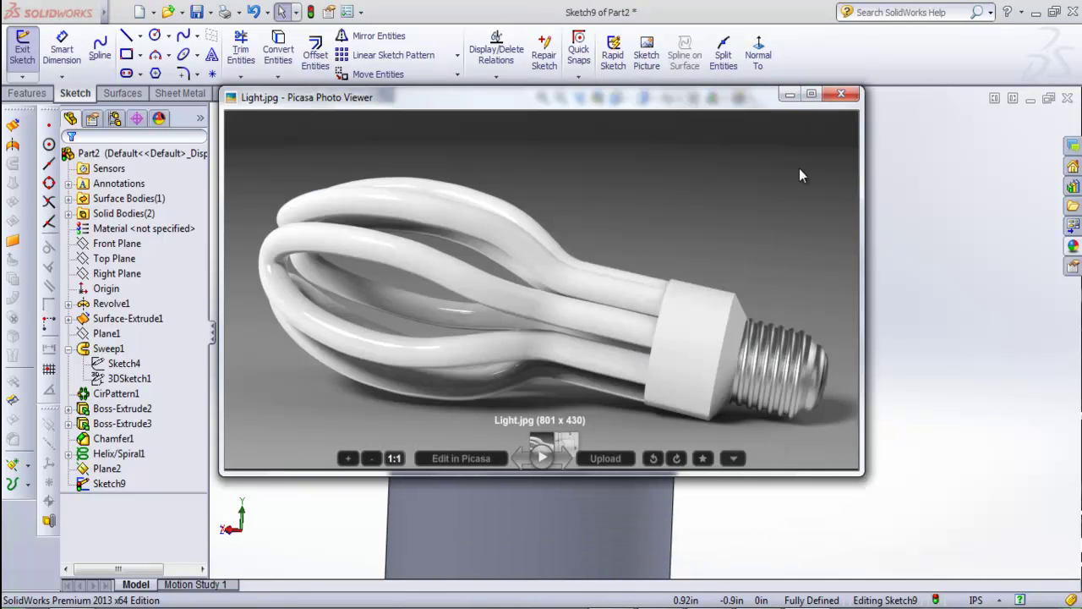
pyautogui.click(788, 94)
pyautogui.scroll(-2, 651, 317)
pyautogui.scroll(-2, 659, 311)
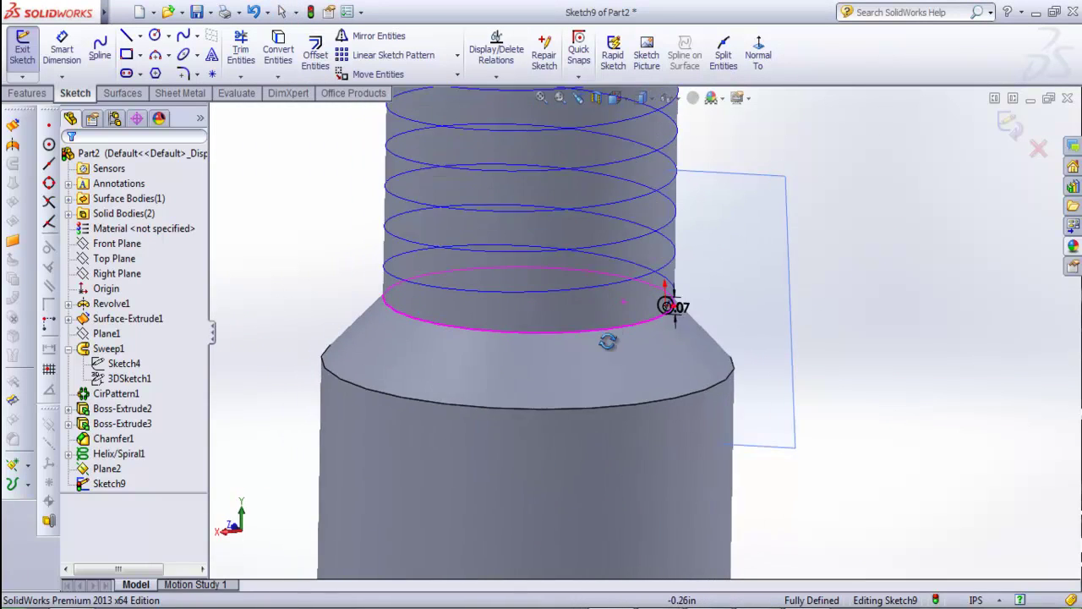
pyautogui.scroll(-1, 666, 306)
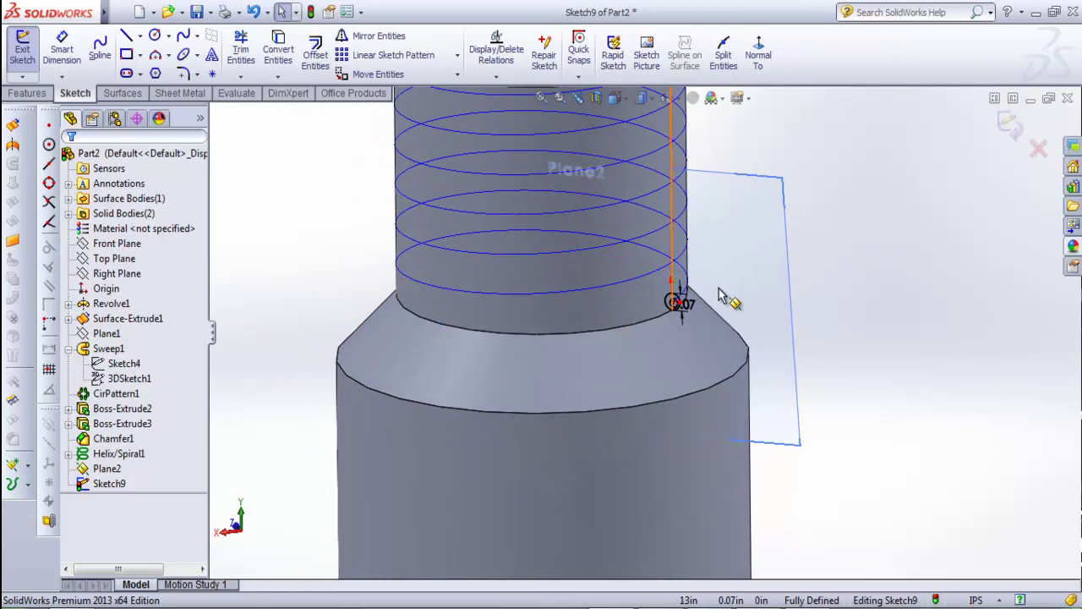
pyautogui.scroll(-2, 824, 254)
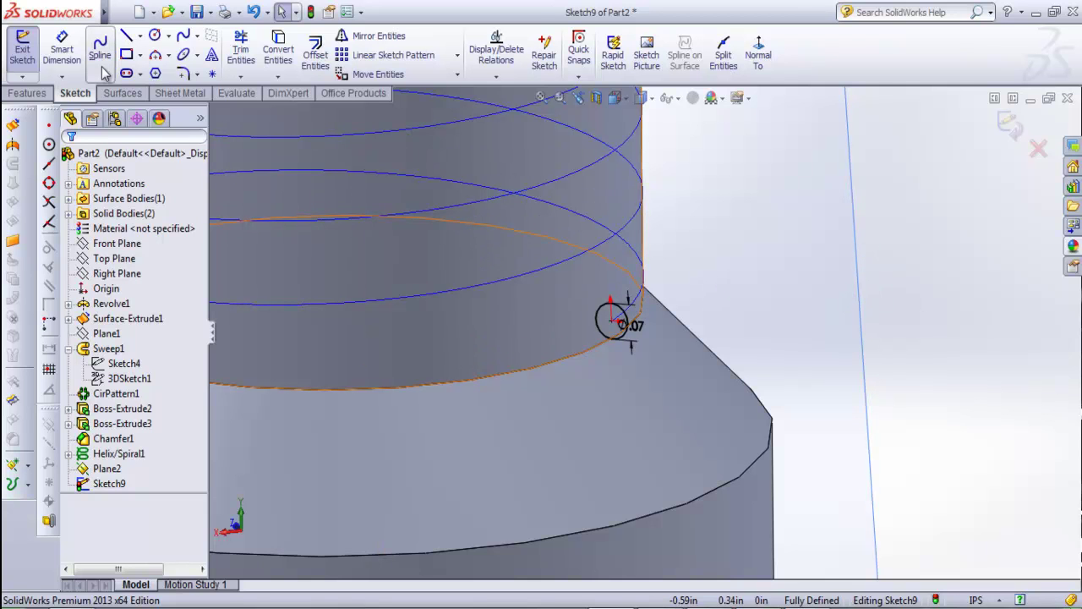
pyautogui.click(24, 59)
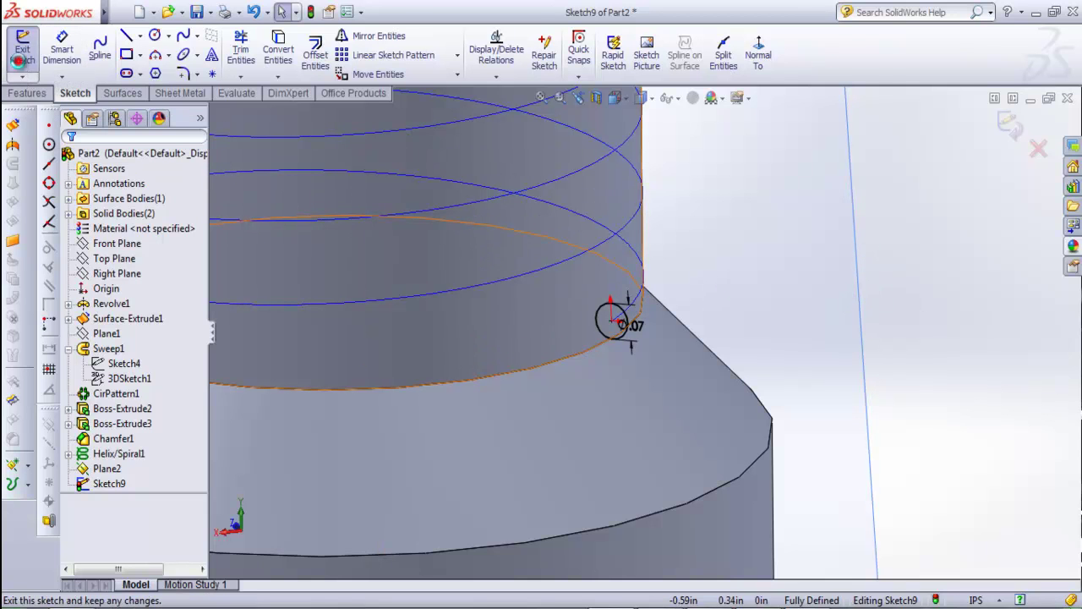
pyautogui.scroll(3, 846, 212)
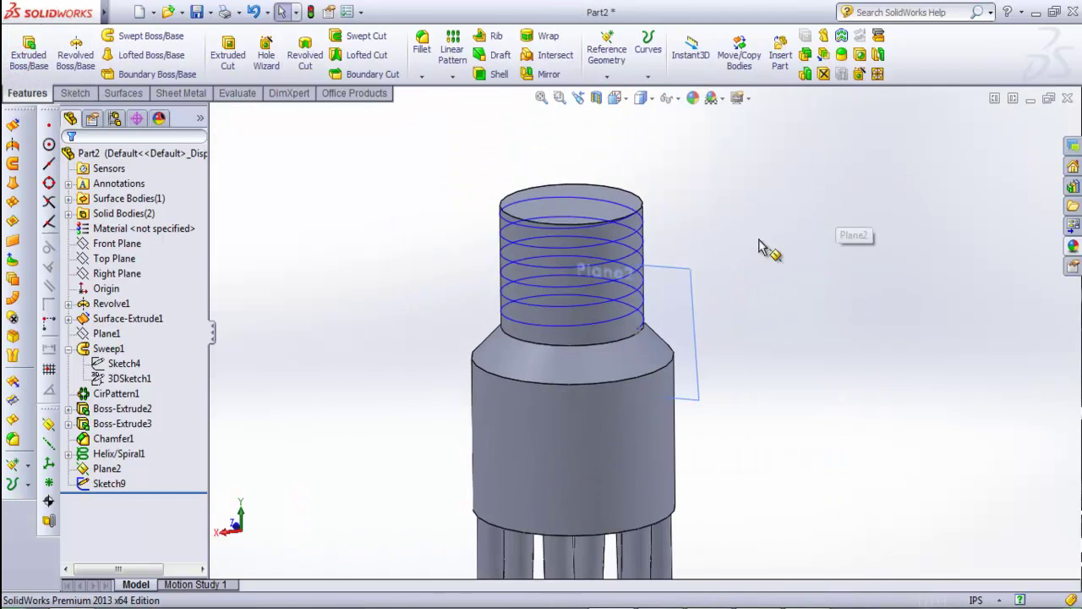
# - Hide Plane2
pyautogui.rightClick(669, 292)
pyautogui.click(712, 263)
pyautogui.scroll(-3, 661, 298)
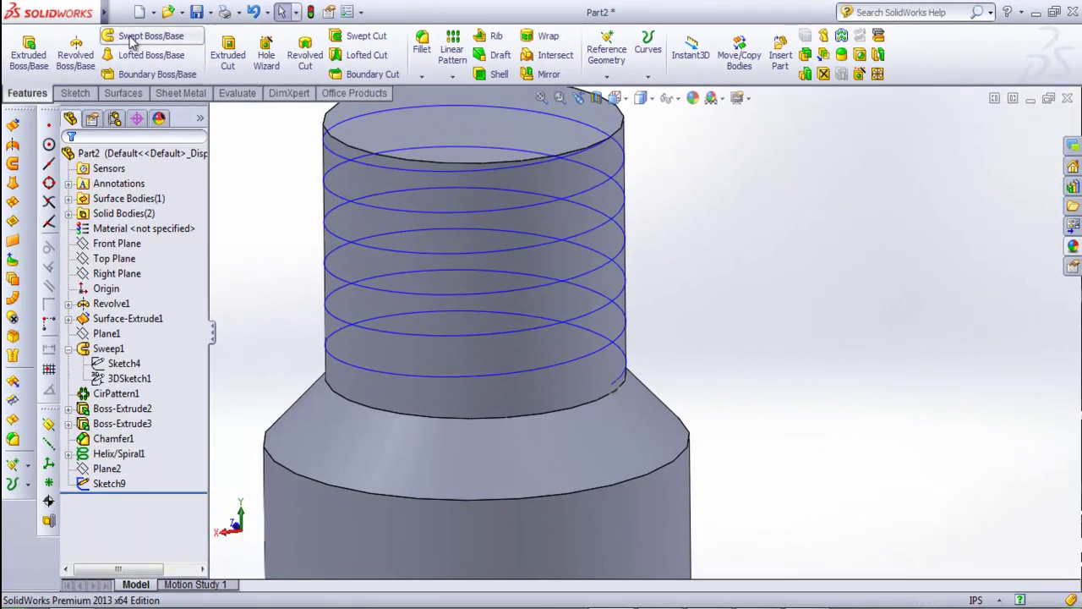
# - Create a swept cut with the Sketch9 circle as profile and Helix/Spiral1 as path
pyautogui.click(387, 40)
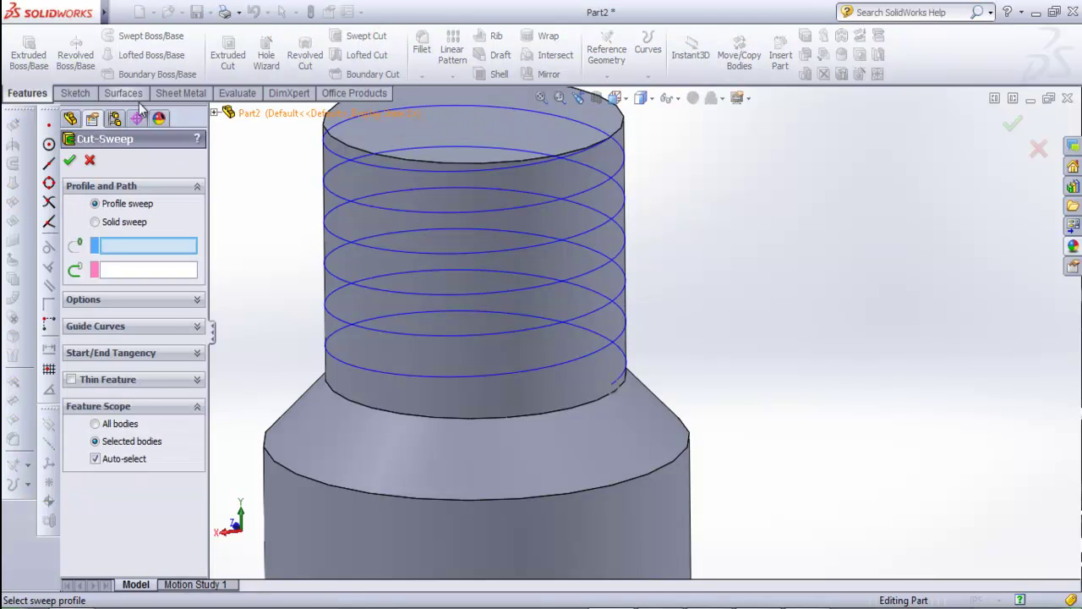
pyautogui.click(90, 159)
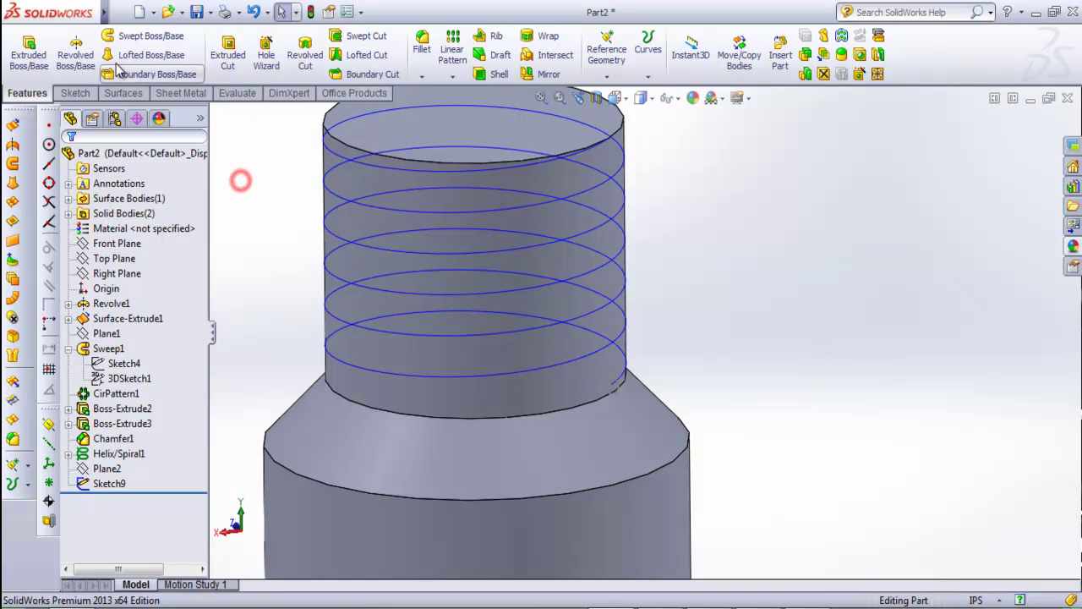
pyautogui.click(359, 42)
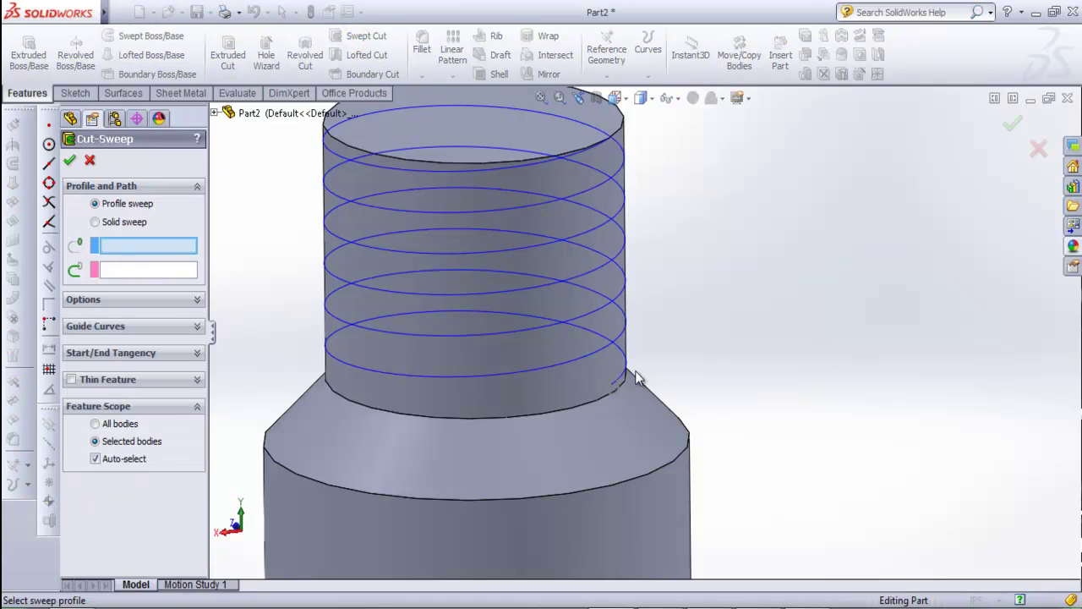
pyautogui.scroll(-3, 636, 378)
pyautogui.click(582, 379)
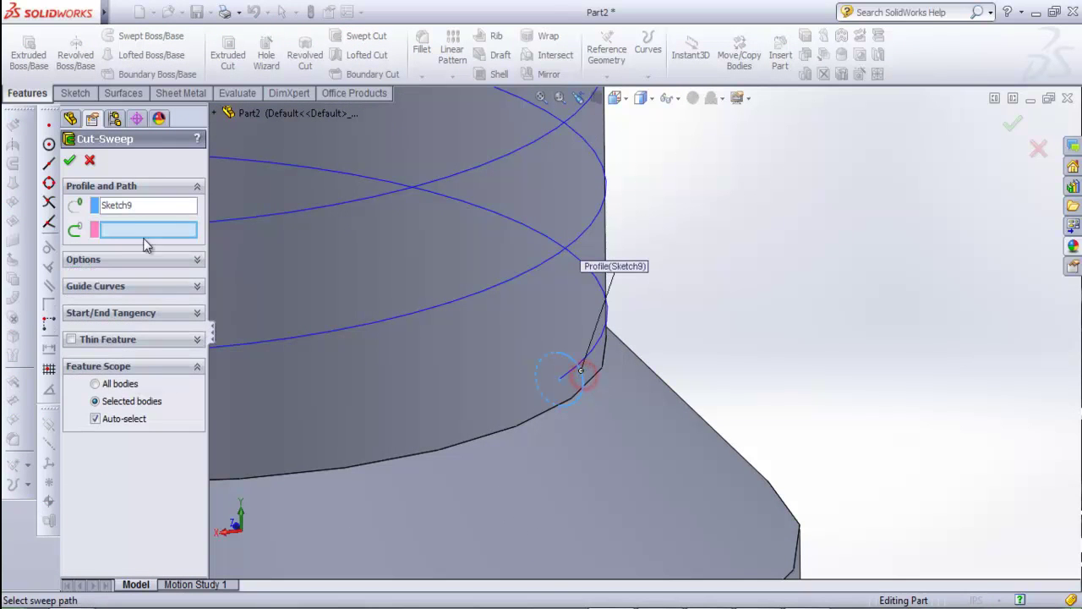
pyautogui.click(593, 358)
pyautogui.scroll(2, 602, 355)
pyautogui.scroll(3, 598, 349)
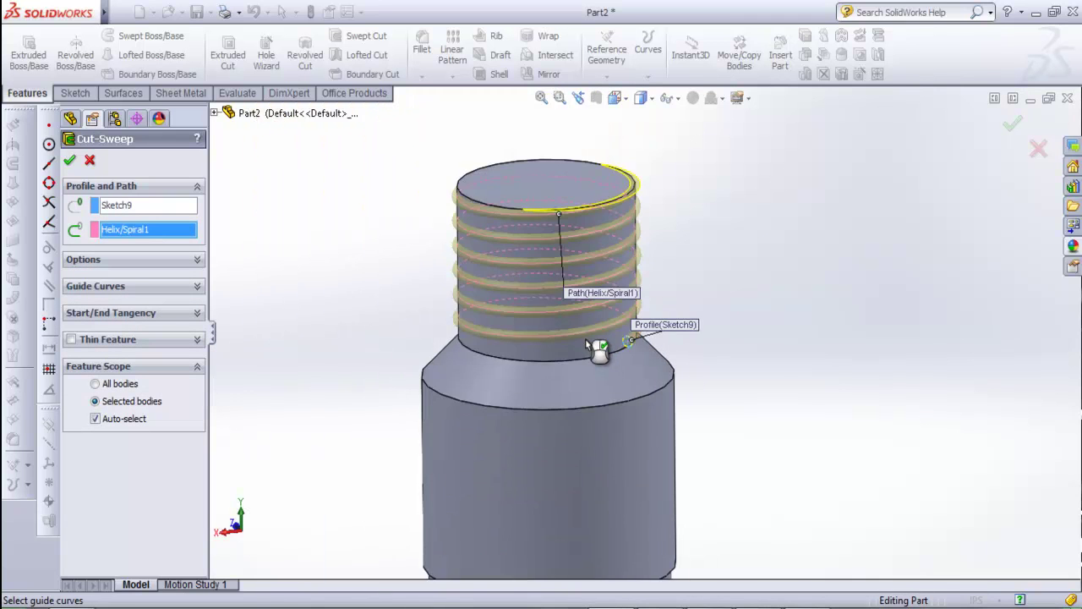
pyautogui.scroll(-2, 594, 250)
pyautogui.scroll(-2, 601, 248)
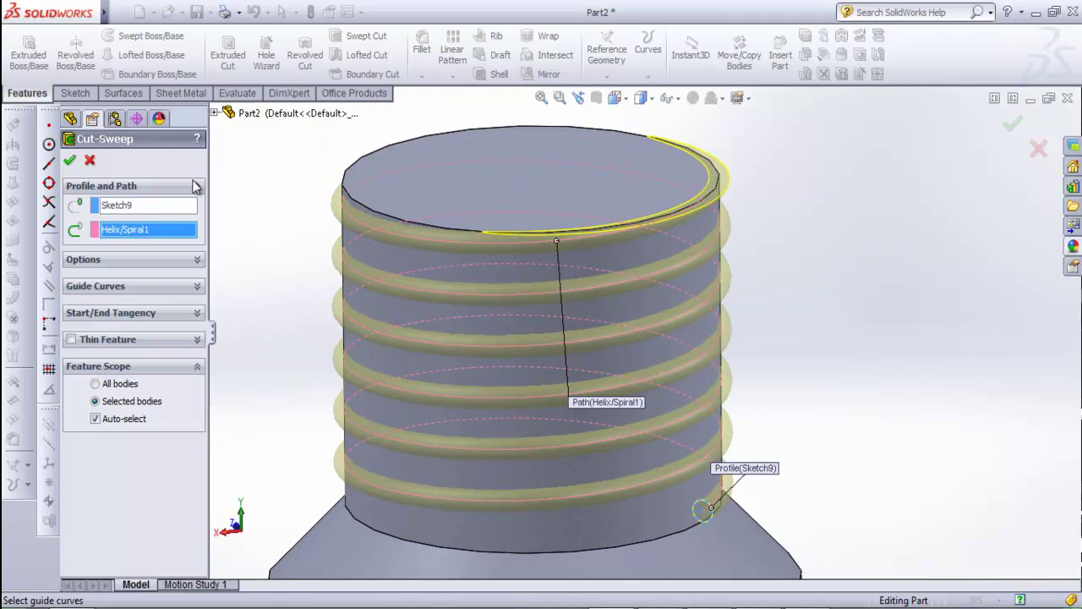
pyautogui.click(66, 161)
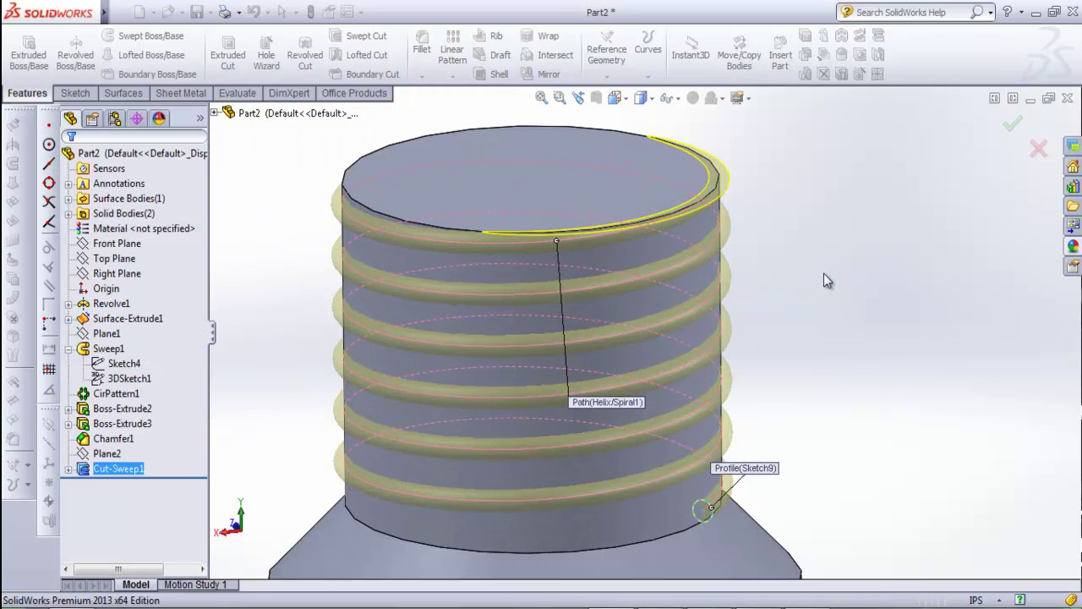
# - Orbit and zoom around the base to inspect the new thread grooves
pyautogui.click(793, 278)
pyautogui.scroll(2, 786, 287)
pyautogui.moveTo(784, 292)
pyautogui.mouseDown(button='middle')
pyautogui.moveTo(736, 290)
pyautogui.moveTo(736, 306)
pyautogui.moveTo(483, 316)
pyautogui.mouseUp(button='middle')
pyautogui.scroll(-5, 485, 322)
pyautogui.scroll(4, 488, 324)
pyautogui.scroll(-2, 877, 342)
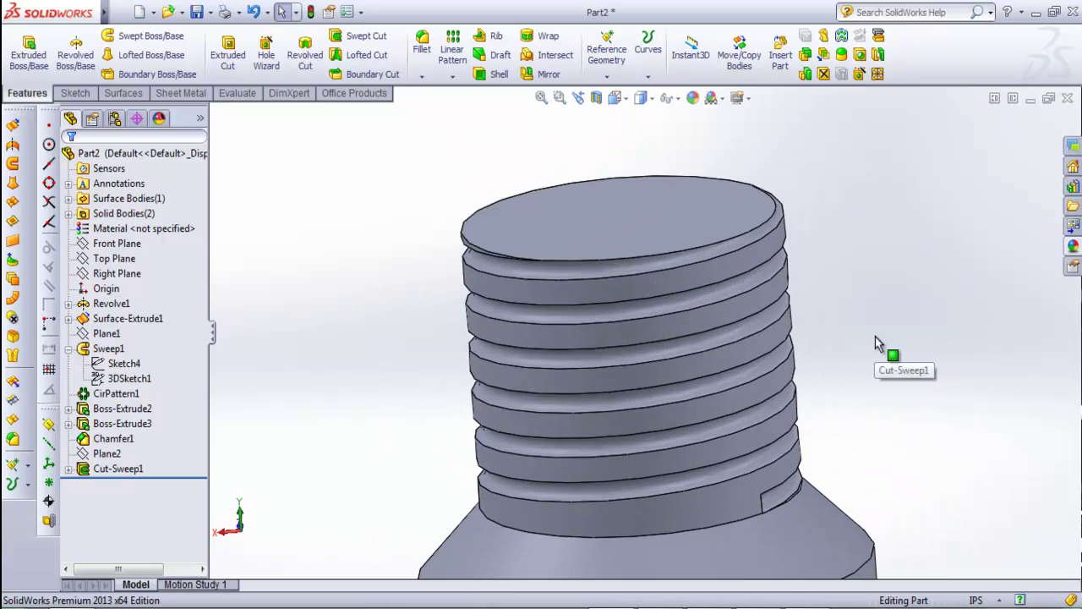
pyautogui.scroll(-3, 499, 363)
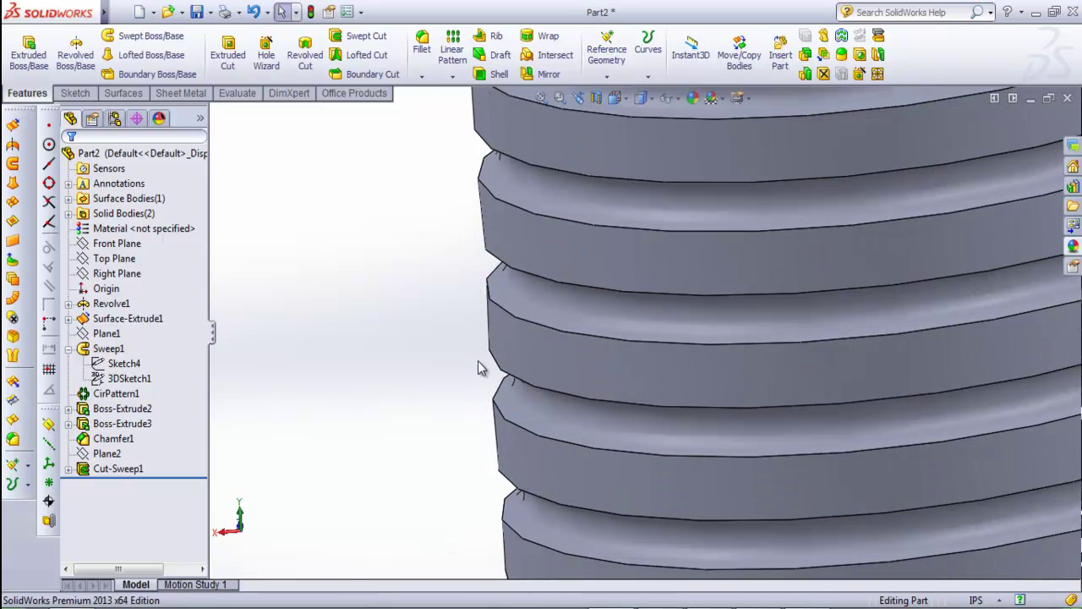
pyautogui.scroll(2, 513, 295)
pyautogui.scroll(2, 387, 296)
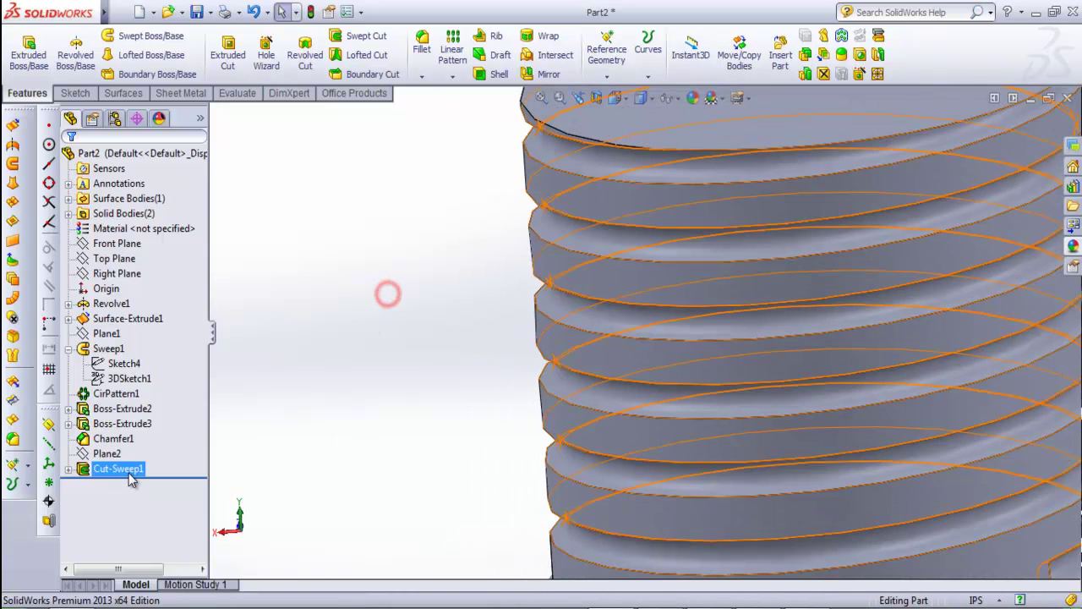
# - Expand Cut-Sweep1 in the tree and reopen Sketch9 for editing
pyautogui.click(69, 470)
pyautogui.click(123, 487)
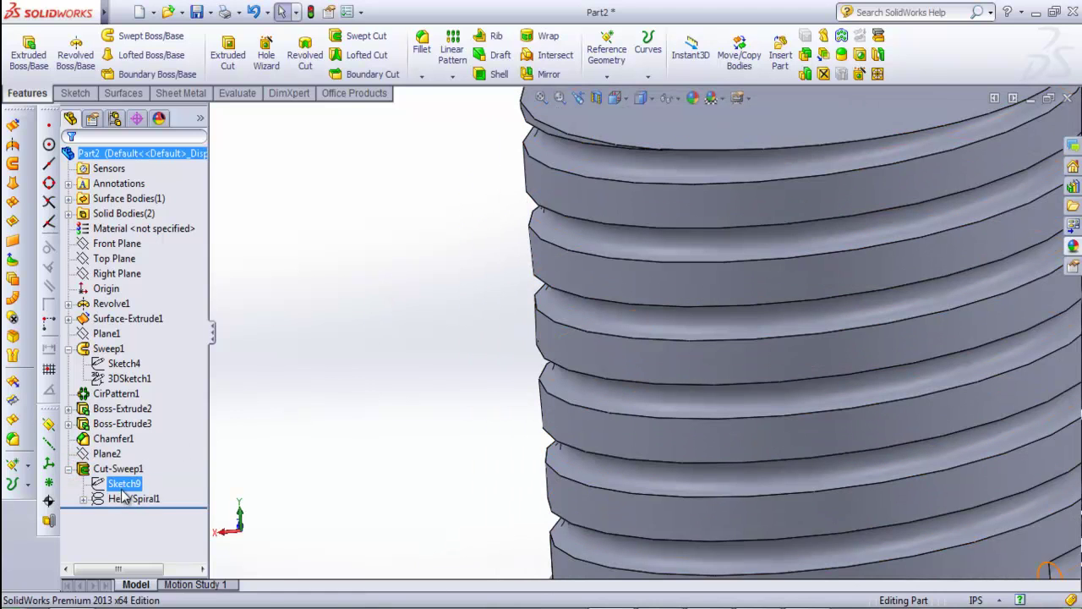
pyautogui.rightClick(116, 485)
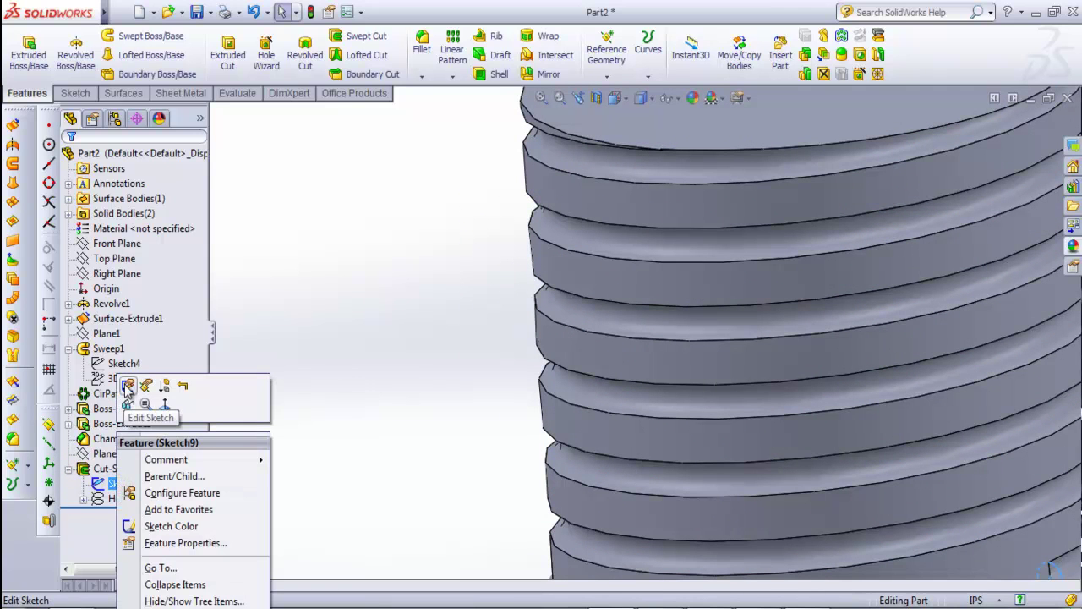
pyautogui.click(126, 387)
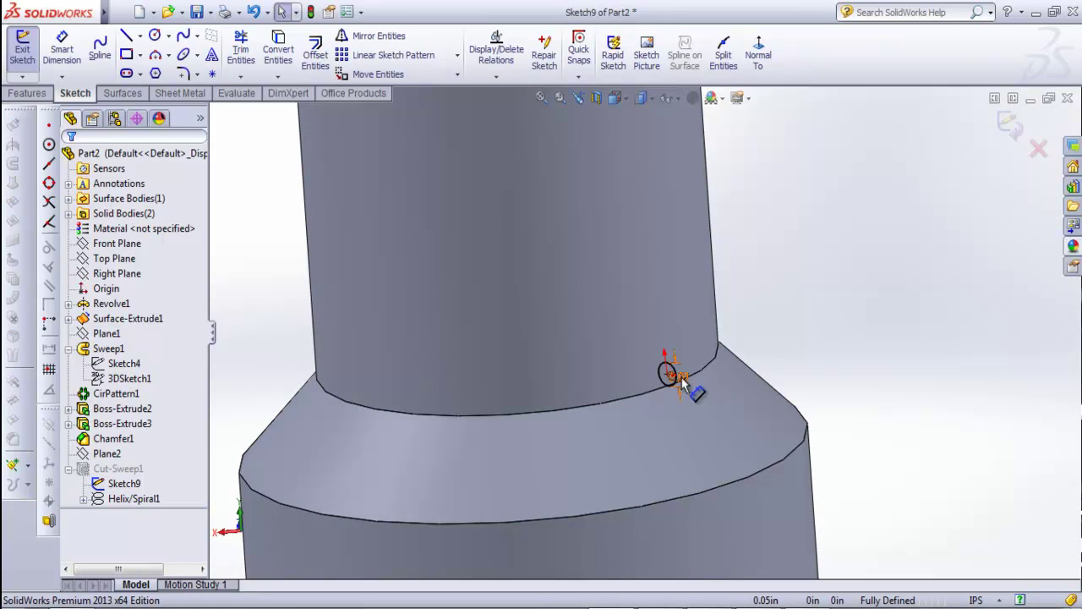
# - Change the thread profile circle from 0.07 to 0.10 in diameter and exit the sketch
pyautogui.doubleClick(681, 382)
pyautogui.write('.1')
pyautogui.press('Return')
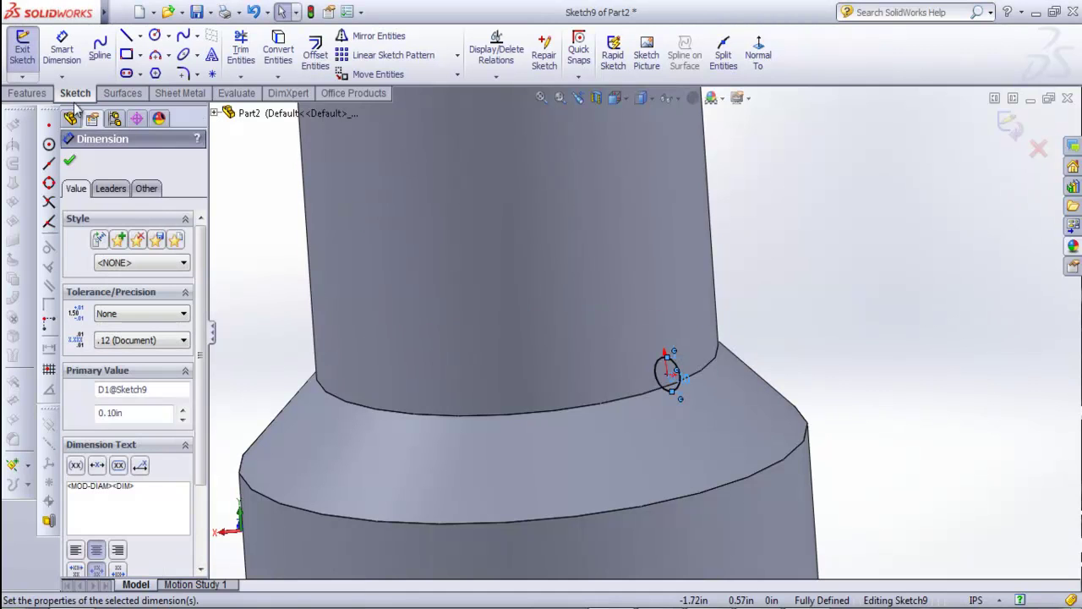
pyautogui.click(7, 65)
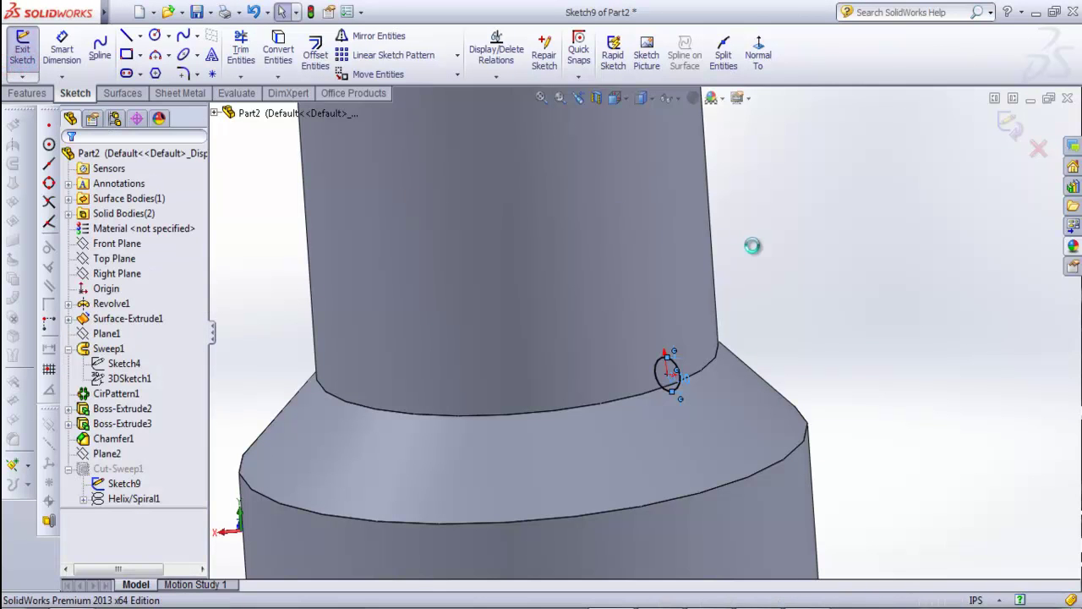
# - Close the reference photo and orbit around the rebuilt threaded end
pyautogui.scroll(-3, 778, 254)
pyautogui.moveTo(708, 297); pyautogui.dragTo(710, 284, button='middle')
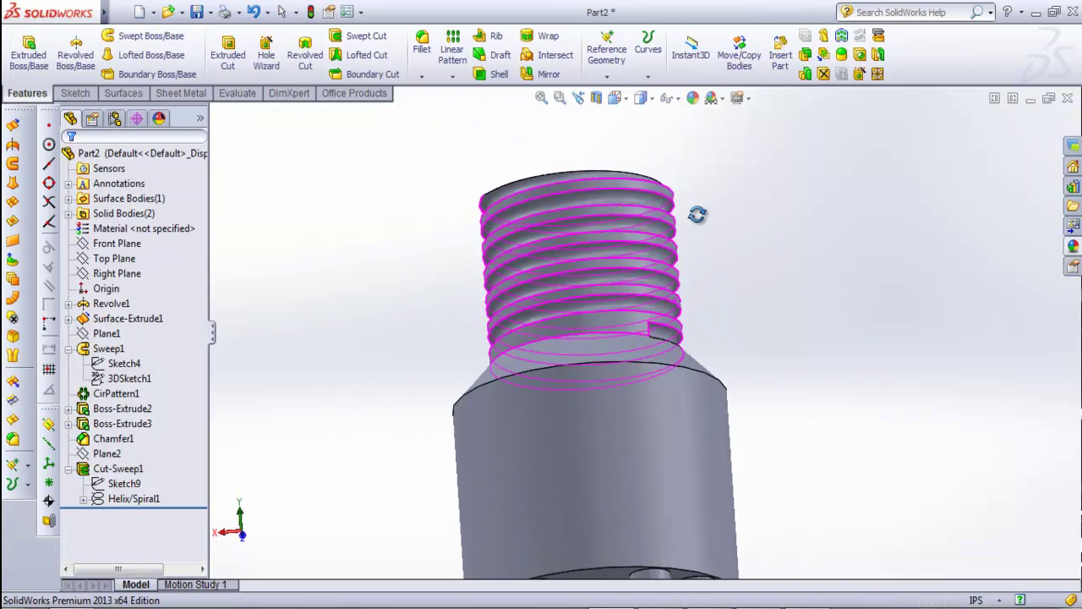
pyautogui.scroll(3, 710, 222)
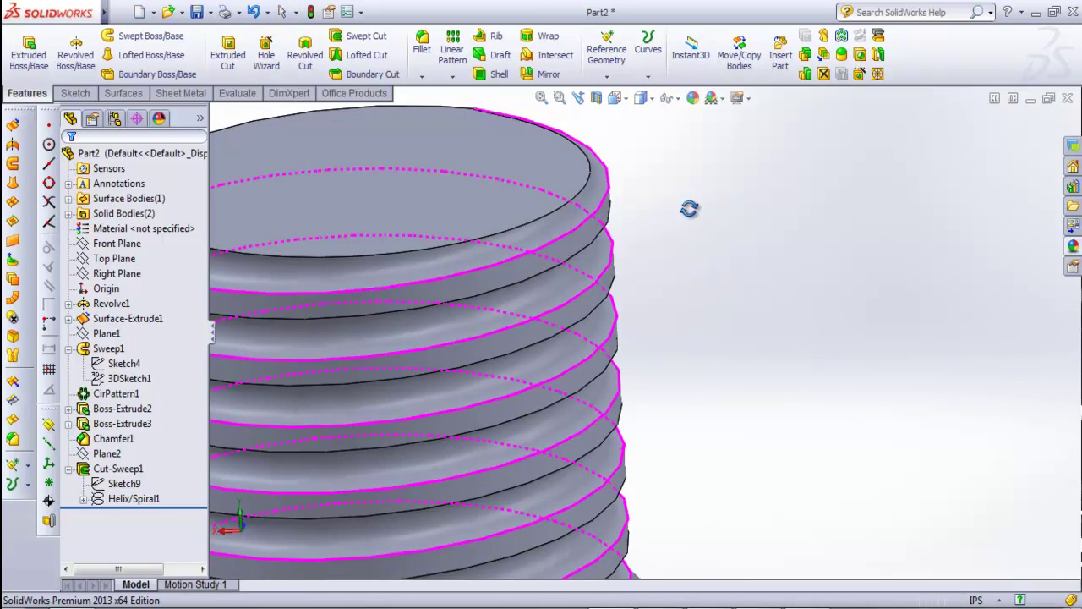
pyautogui.scroll(-4, 701, 217)
pyautogui.moveTo(671, 261); pyautogui.dragTo(775, 359, button='middle')
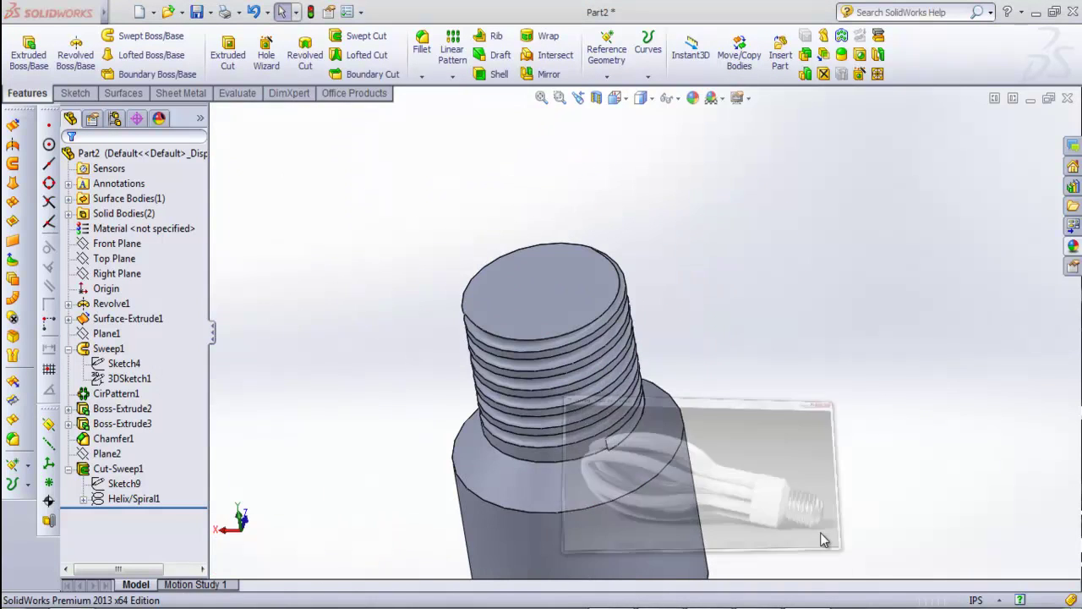
pyautogui.click(787, 94)
pyautogui.moveTo(799, 287); pyautogui.dragTo(686, 314, button='middle')
pyautogui.scroll(-3, 567, 241)
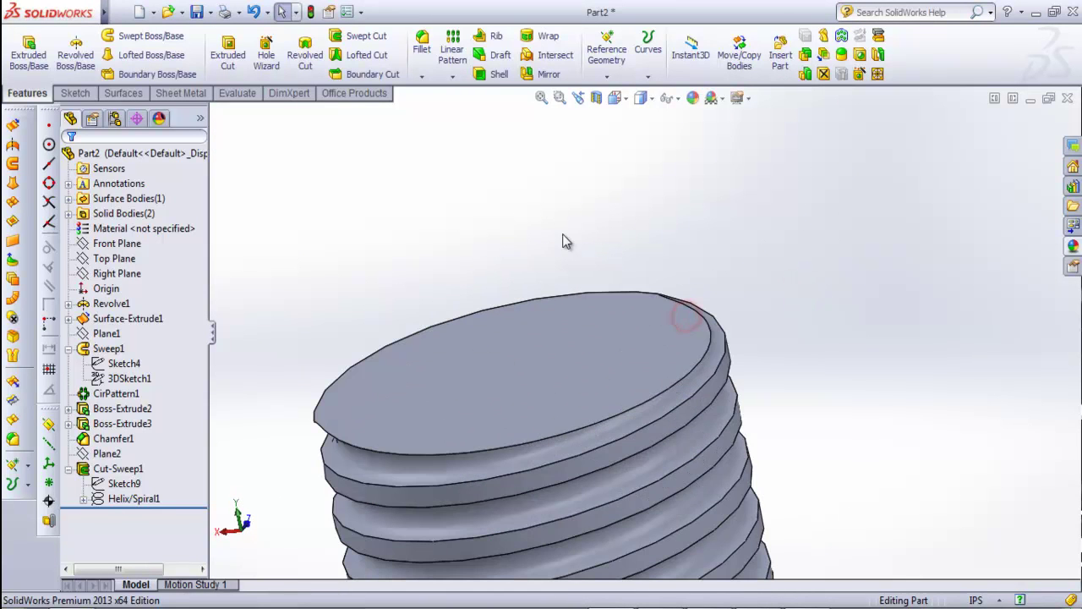
# - Create Plane3 parallel to the base's top face at a 0.15 in offset
pyautogui.click(48, 424)
pyautogui.scroll(3, 549, 322)
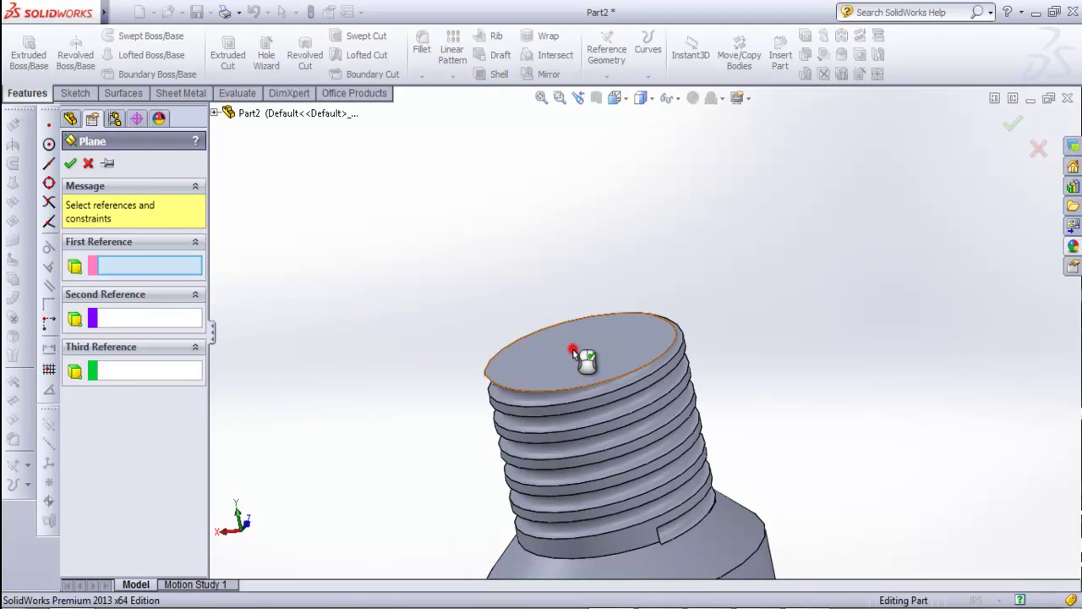
pyautogui.click(572, 348)
pyautogui.moveTo(574, 351); pyautogui.dragTo(570, 287, button='middle')
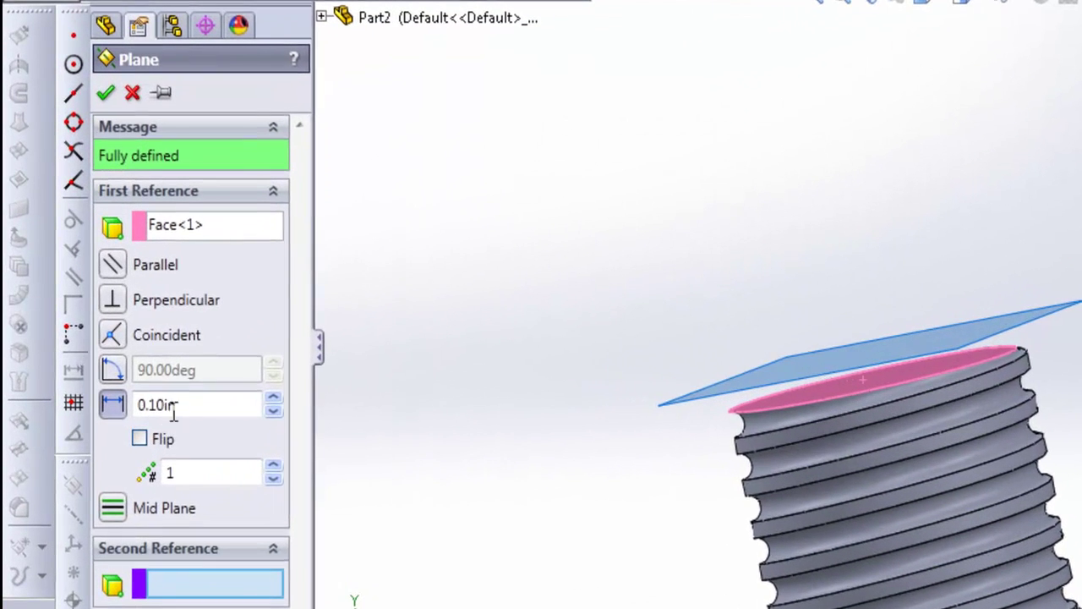
pyautogui.doubleClick(151, 384)
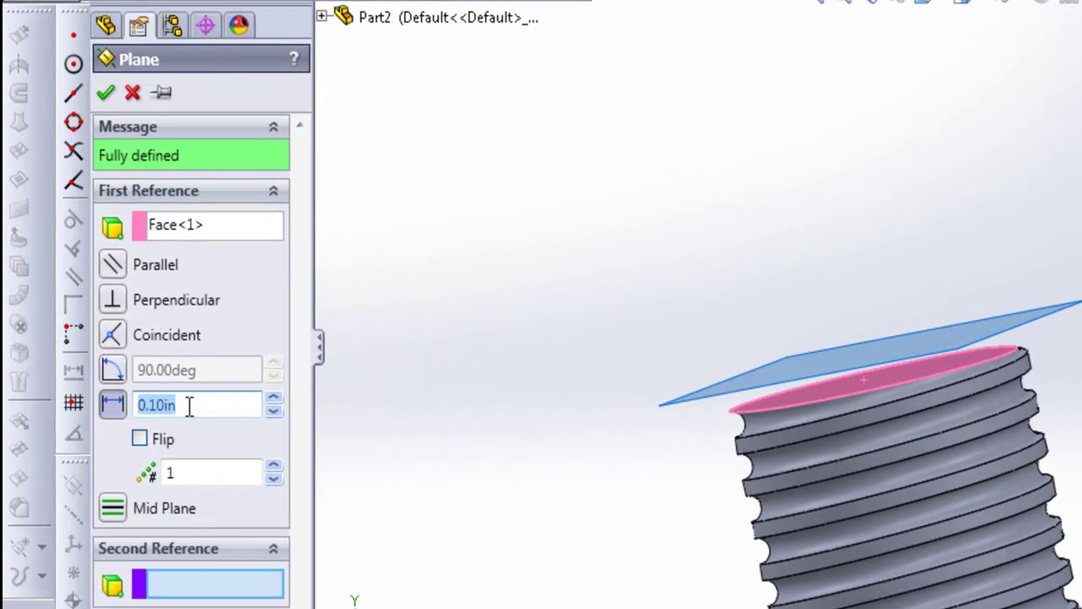
pyautogui.write('.25')
pyautogui.write('0.25')
pyautogui.press('Return')
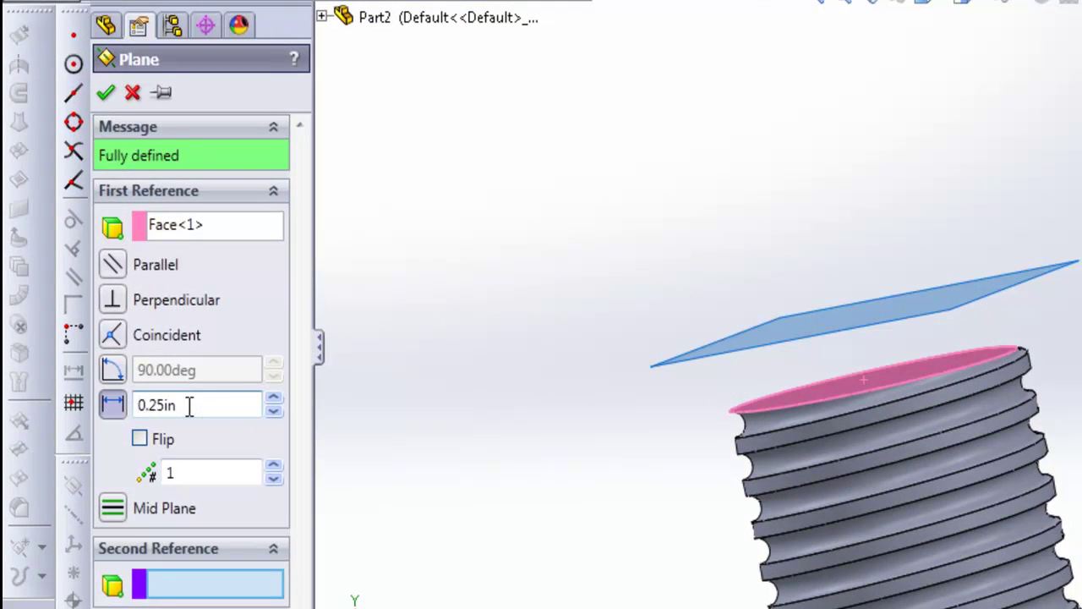
pyautogui.doubleClick(190, 406)
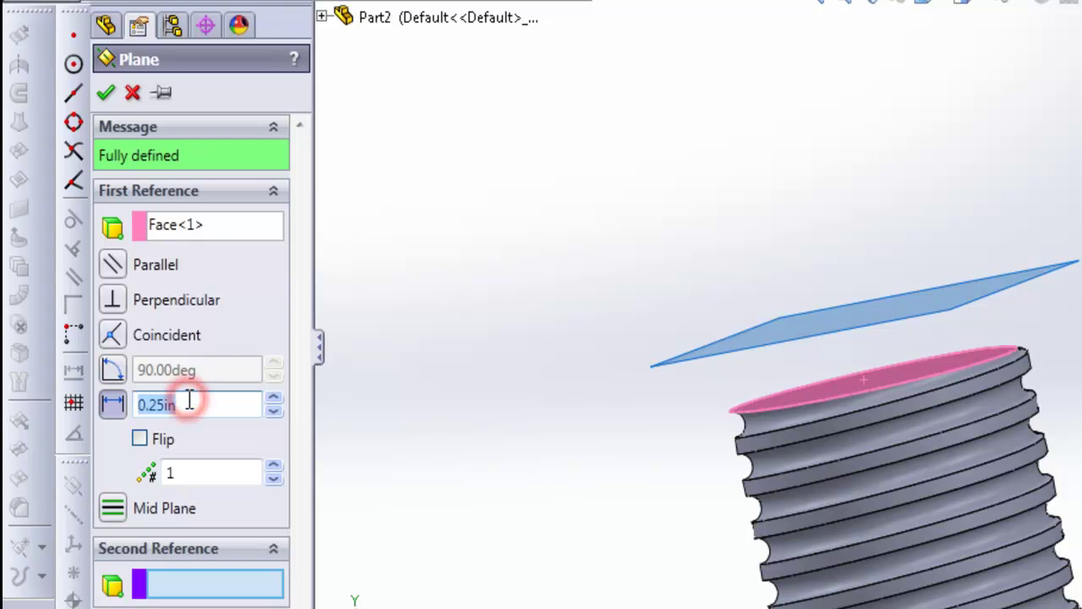
pyautogui.write('.15')
pyautogui.write('0.15')
pyautogui.press('Return')
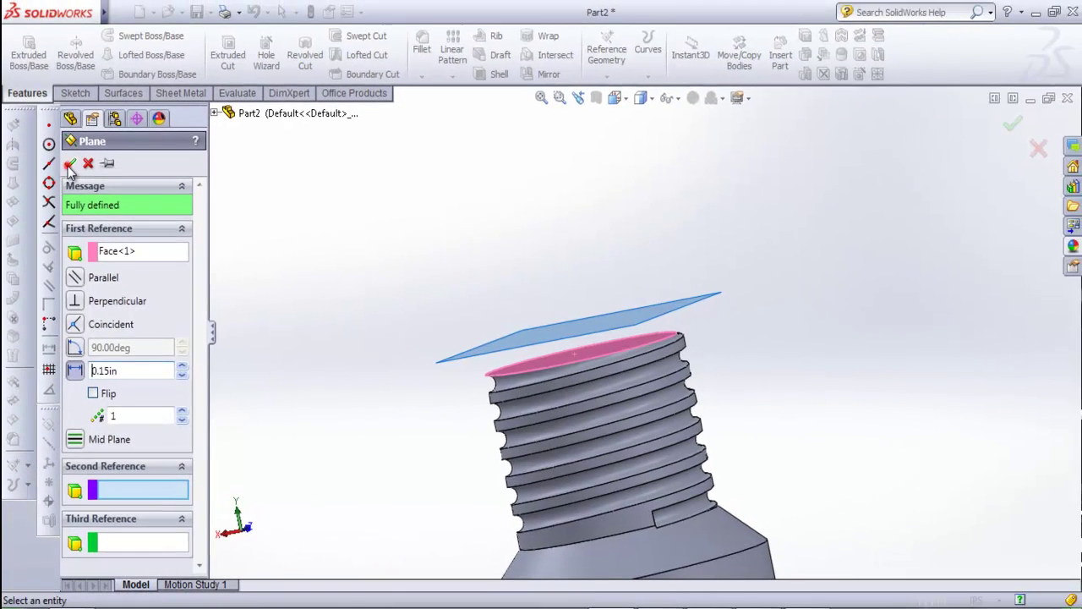
pyautogui.click(69, 163)
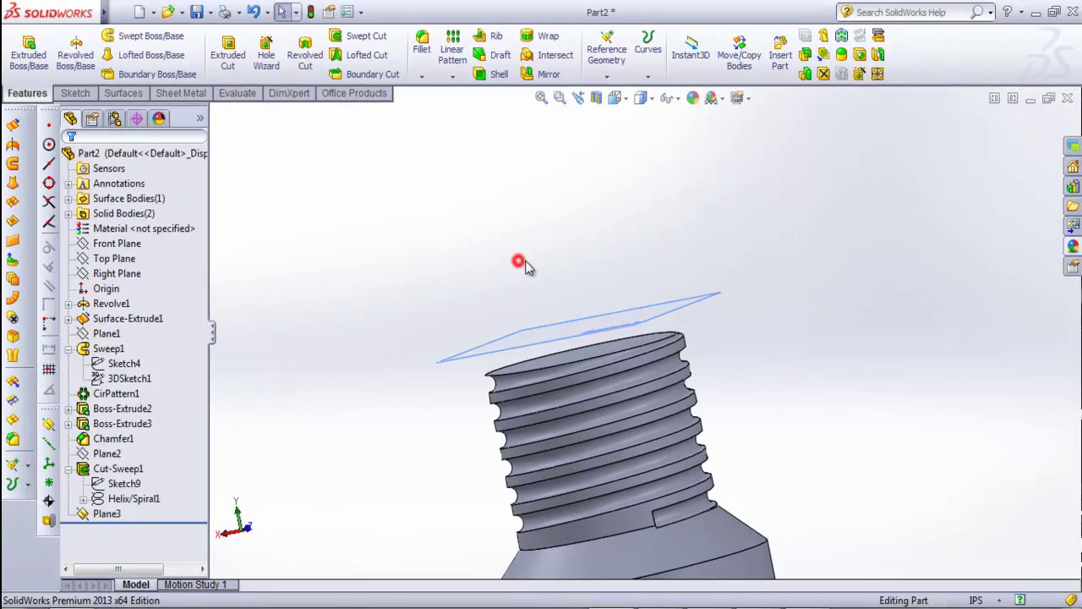
pyautogui.moveTo(519, 262); pyautogui.dragTo(567, 326, button='middle')
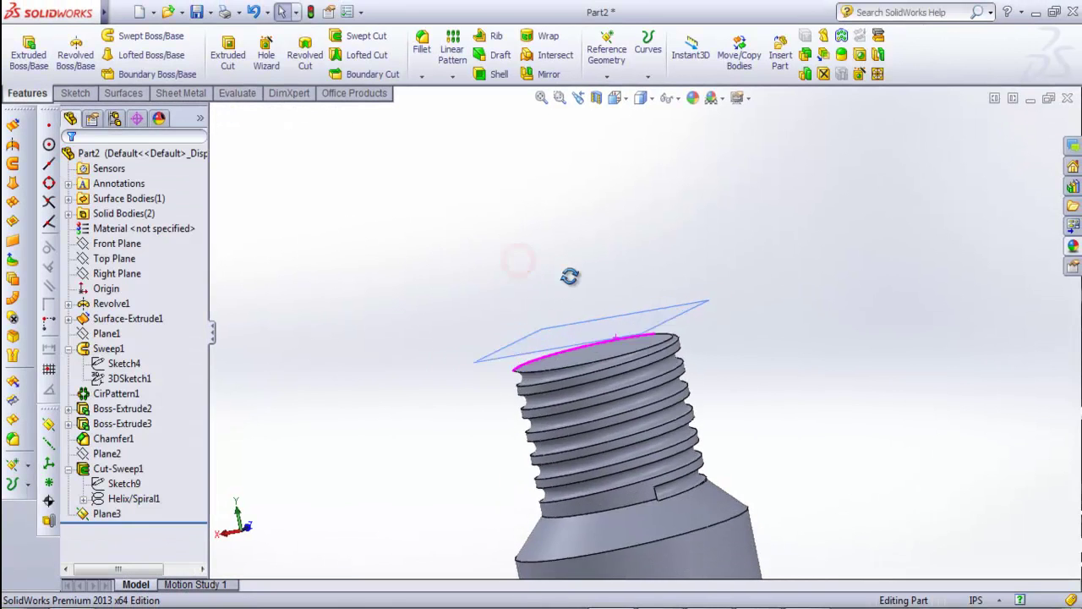
pyautogui.rightClick(567, 321)
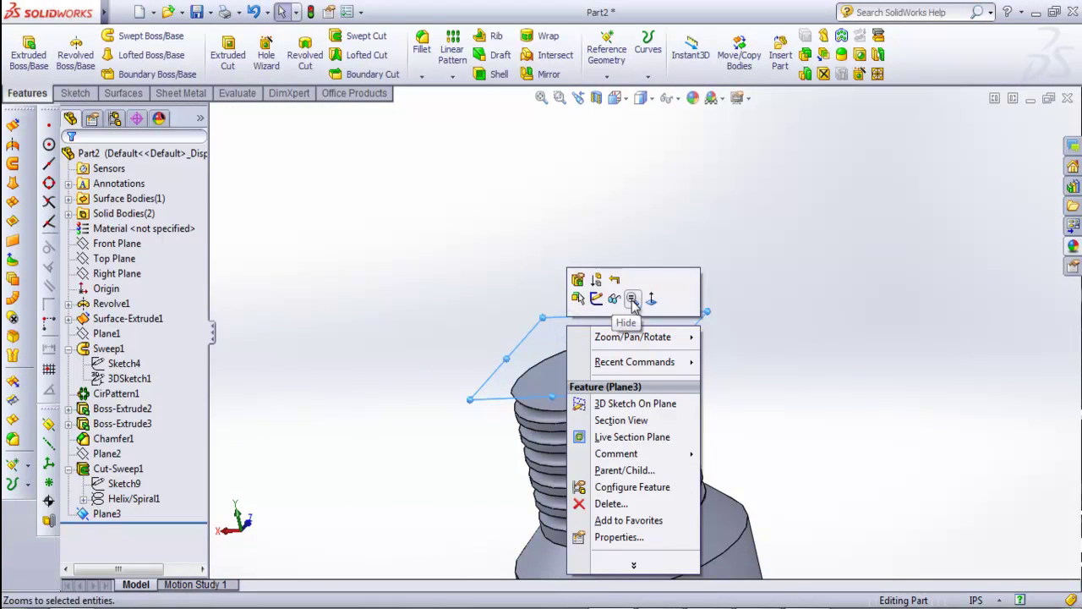
pyautogui.click(811, 312)
pyautogui.hotkey('shift', 'z')
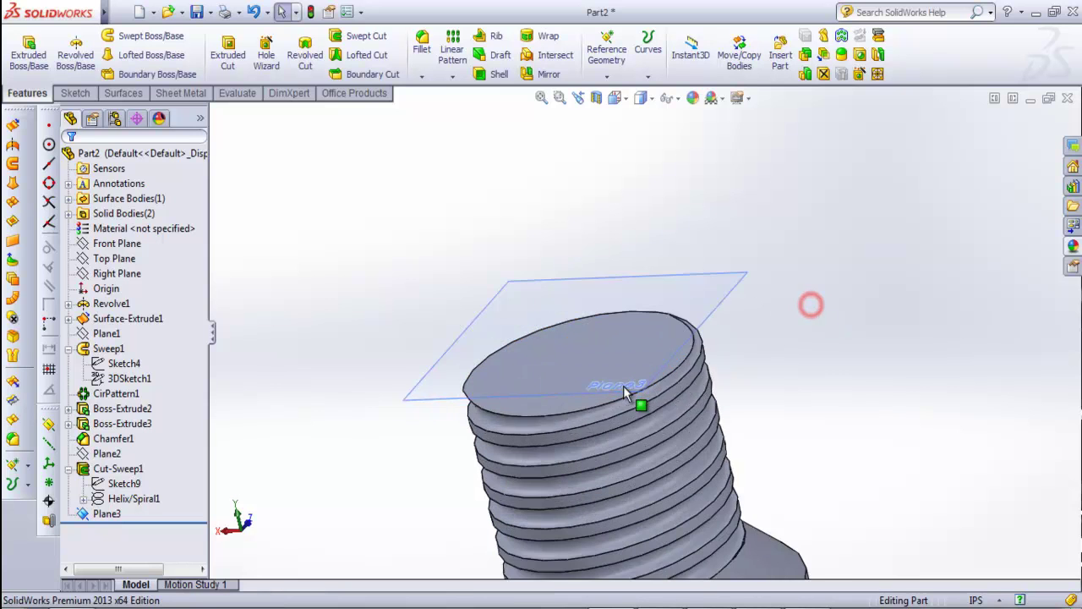
pyautogui.click(448, 418)
pyautogui.scroll(3, 879, 414)
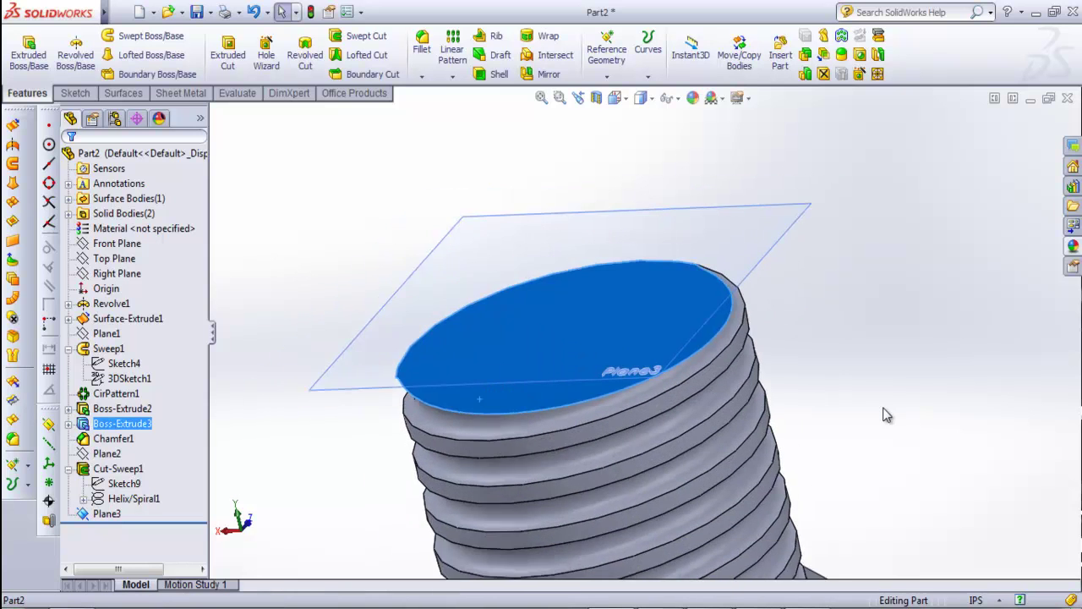
pyautogui.scroll(2, 875, 429)
pyautogui.click(875, 428)
pyautogui.scroll(3, 874, 429)
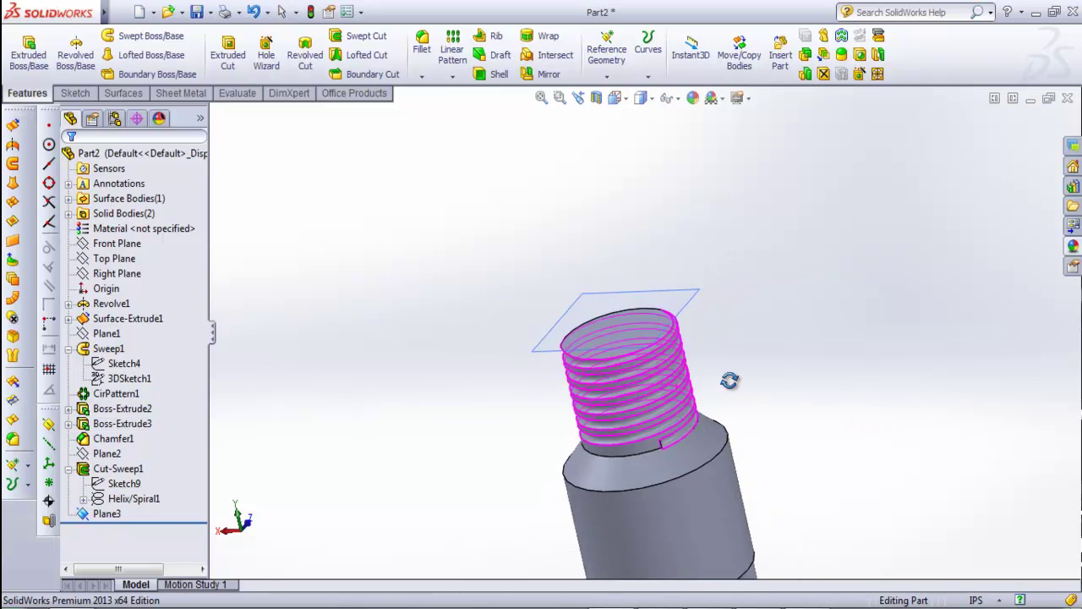
pyautogui.scroll(-2, 594, 345)
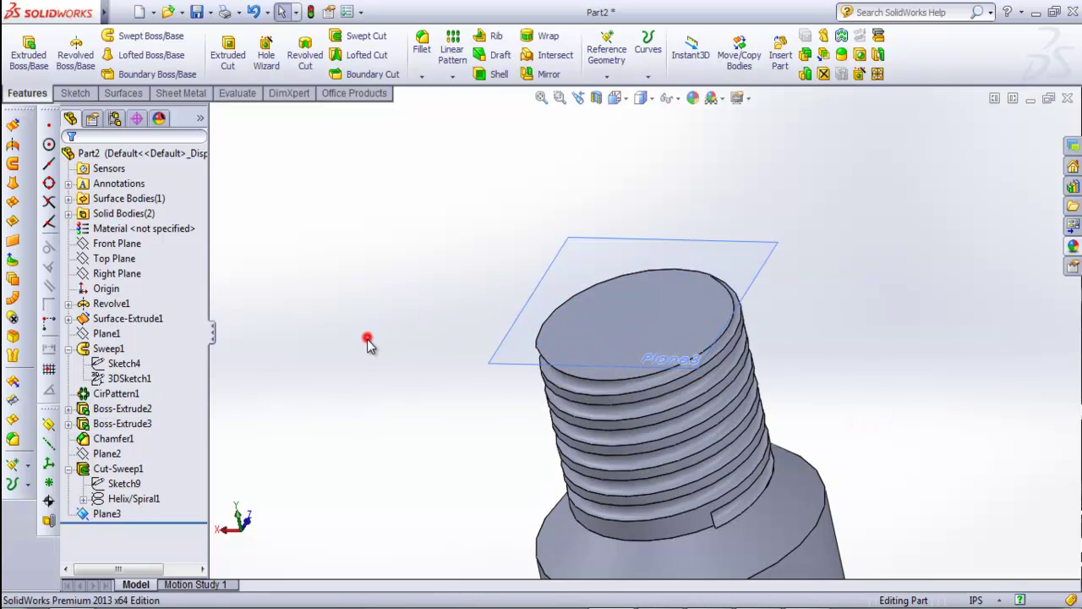
pyautogui.moveTo(849, 359)
pyautogui.mouseDown(button='middle')
pyautogui.moveTo(826, 350)
pyautogui.moveTo(821, 374)
pyautogui.mouseUp(button='middle')
pyautogui.moveTo(630, 380)
pyautogui.mouseDown(button='middle')
pyautogui.moveTo(628, 330)
pyautogui.moveTo(592, 313)
pyautogui.mouseUp(button='middle')
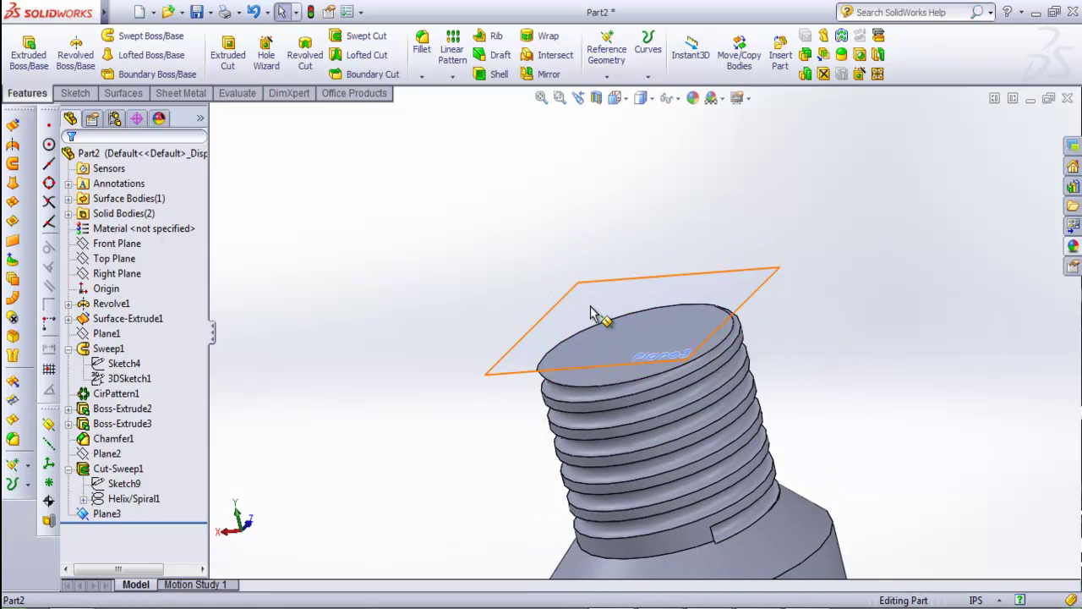
pyautogui.click(592, 384)
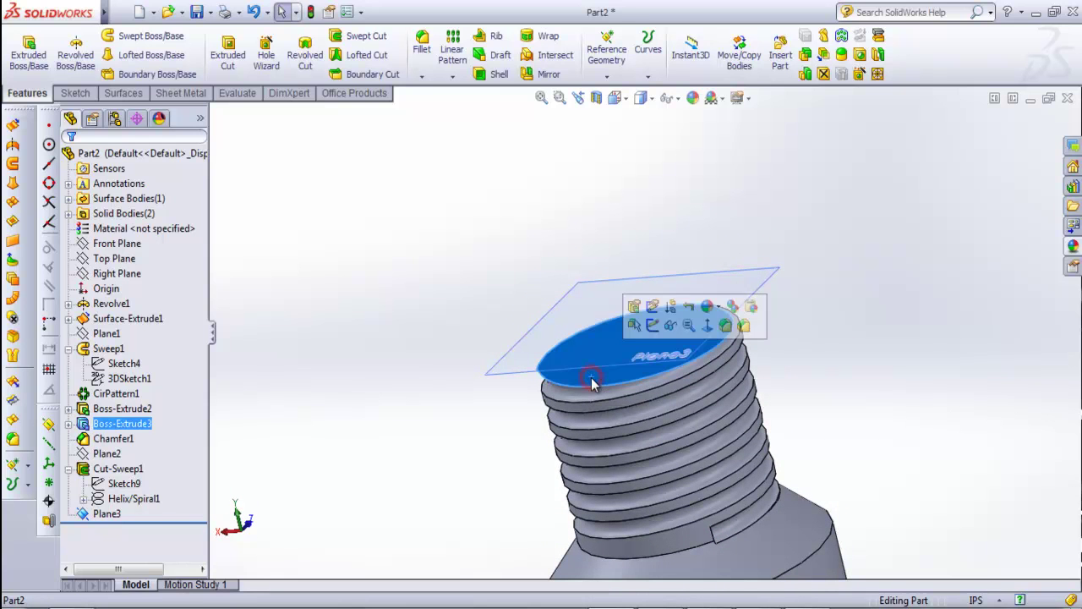
# - On Plane3, sketch a radius 0.6 circle centred on the origin and exit the sketch
pyautogui.click(652, 328)
pyautogui.click(758, 55)
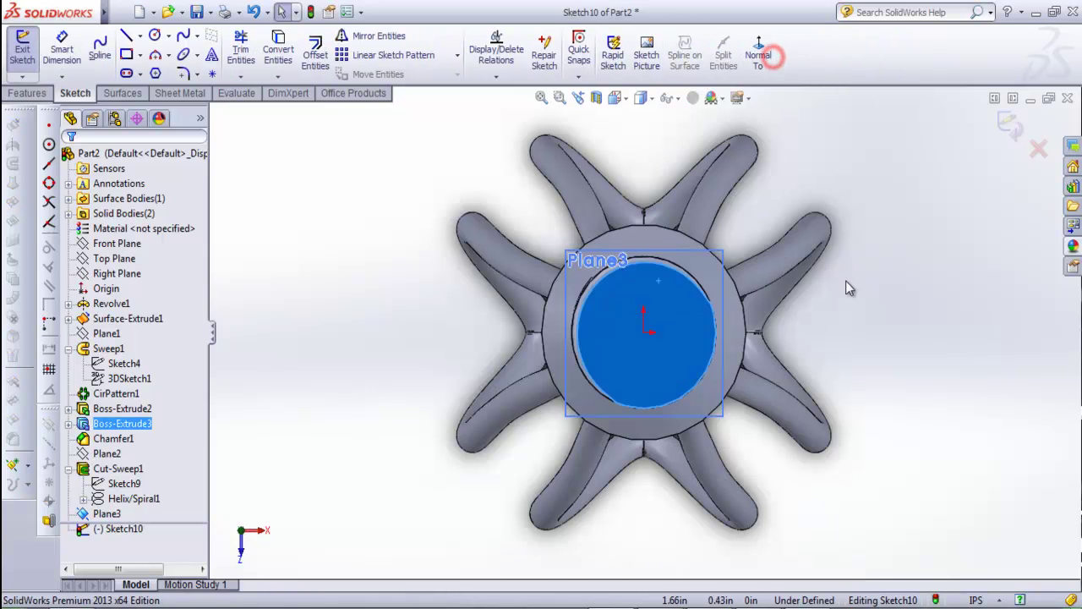
pyautogui.moveTo(854, 292); pyautogui.dragTo(319, 340, button='right')
pyautogui.scroll(-4, 657, 359)
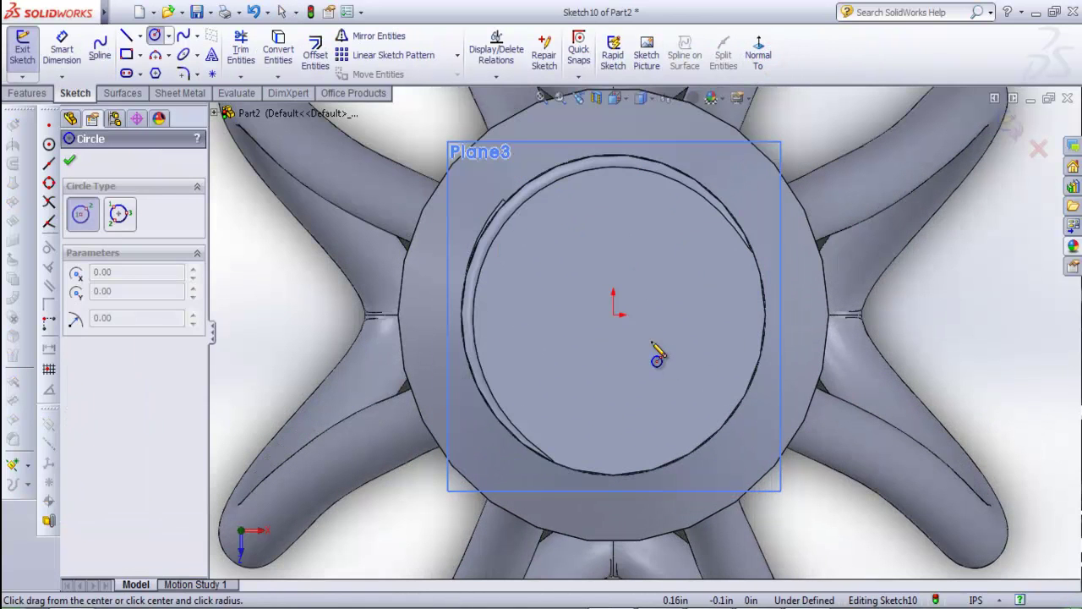
pyautogui.click(614, 315)
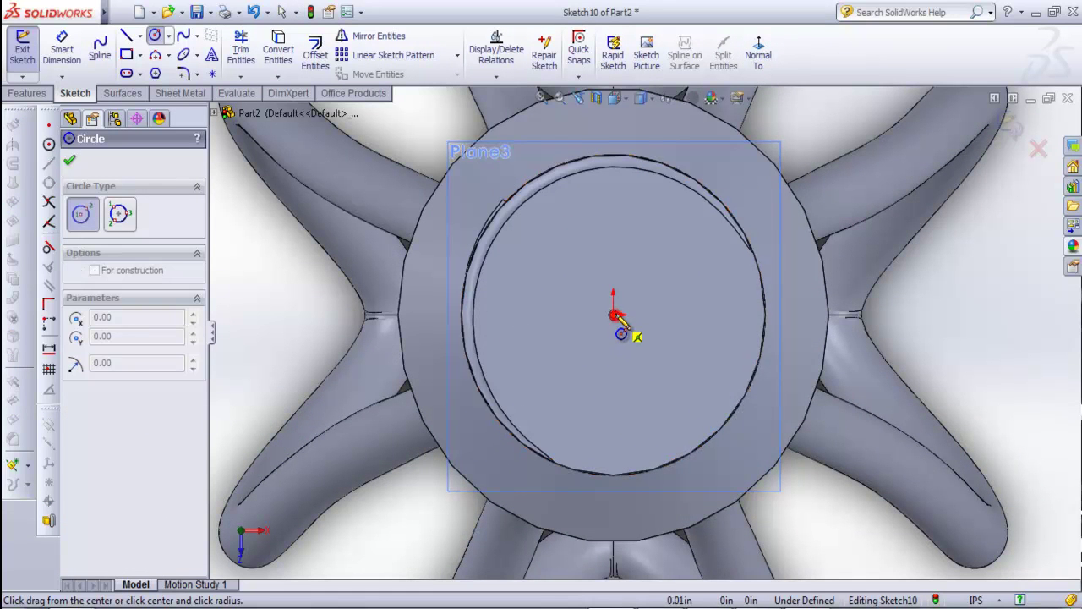
pyautogui.click(756, 380)
pyautogui.press('Escape')
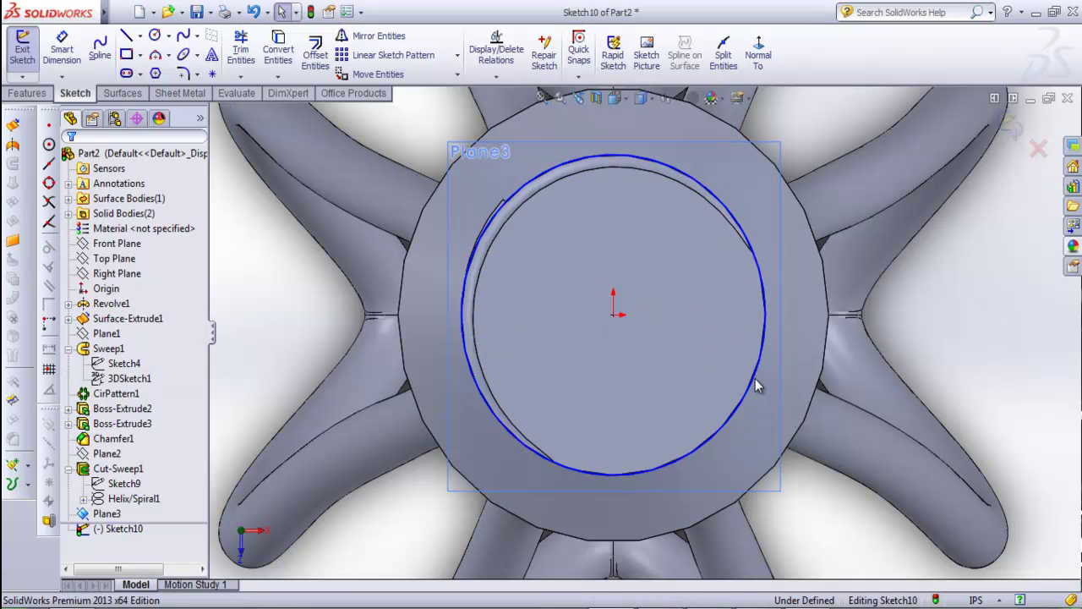
pyautogui.scroll(5, 719, 318)
pyautogui.moveTo(659, 304); pyautogui.dragTo(632, 217, button='middle')
pyautogui.scroll(-6, 578, 232)
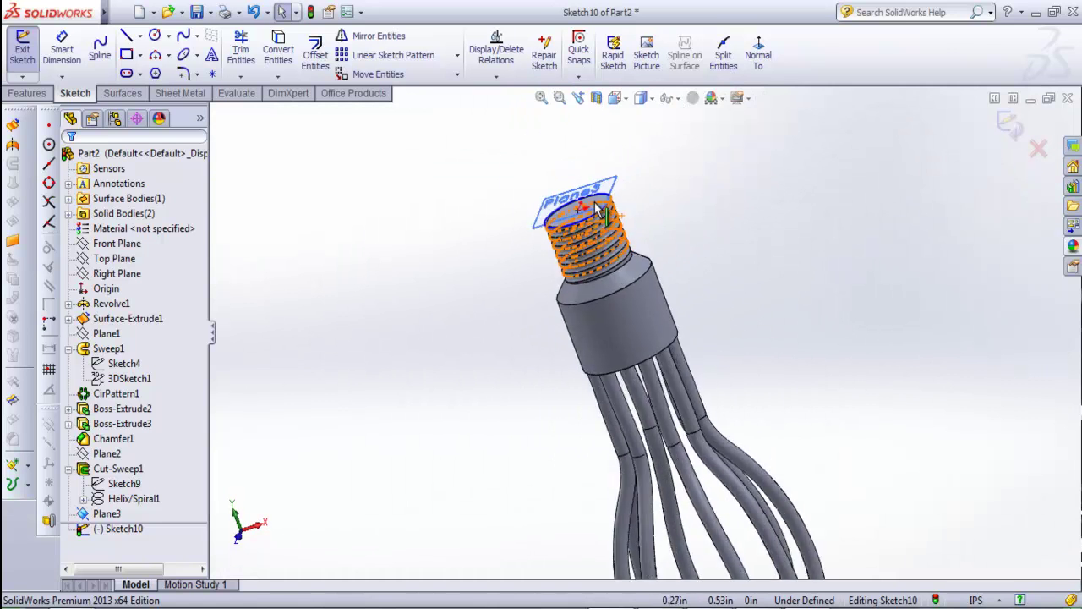
pyautogui.scroll(-3, 577, 232)
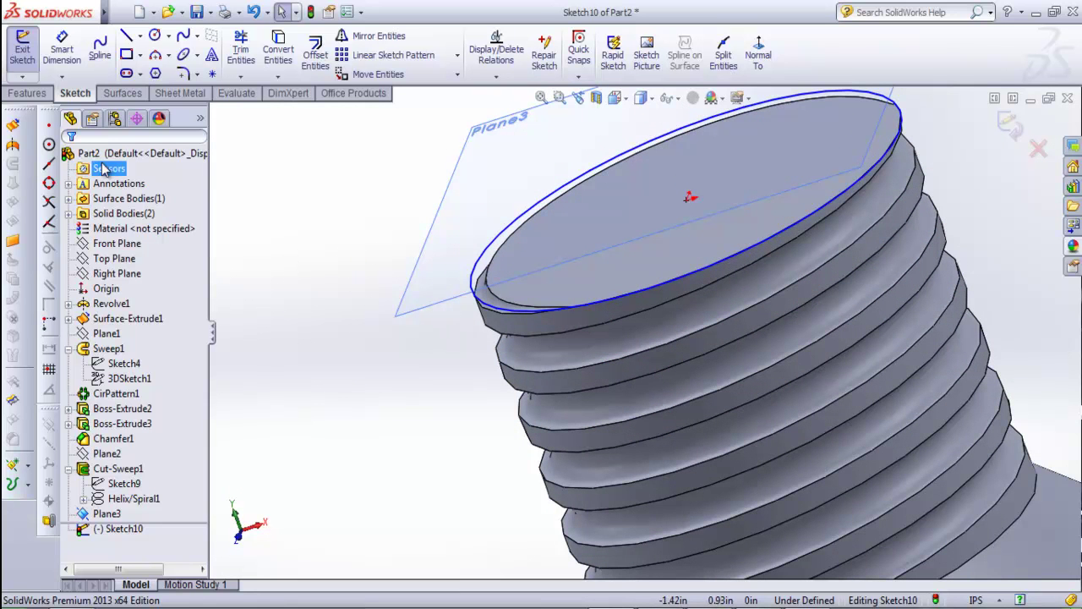
pyautogui.click(23, 47)
pyautogui.scroll(5, 328, 254)
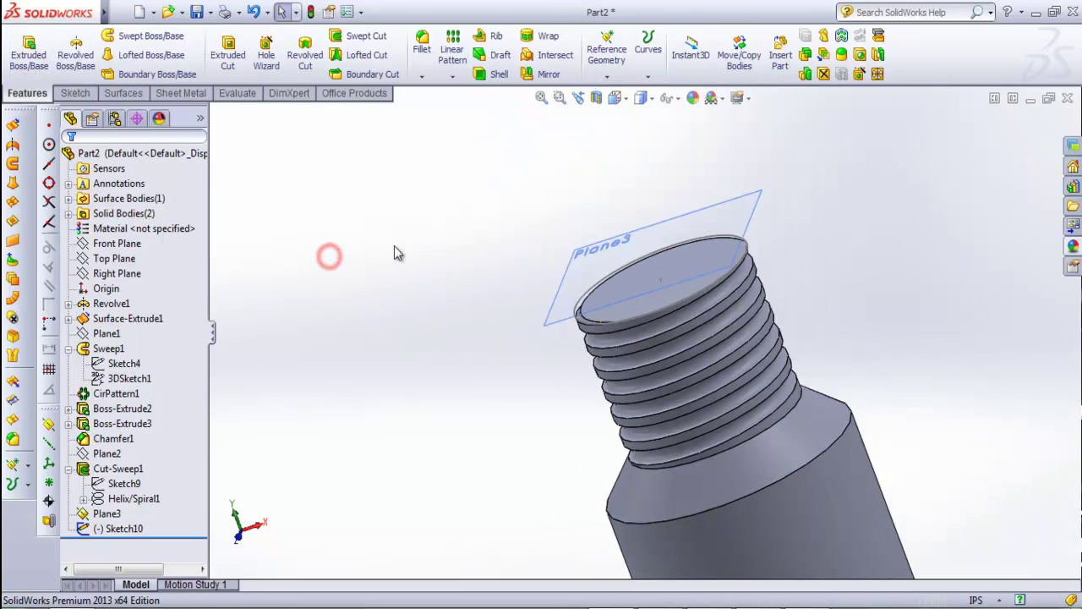
# - Start another sketch on Plane3 and draw a circle centred on the origin
pyautogui.rightClick(583, 264)
pyautogui.click(589, 213)
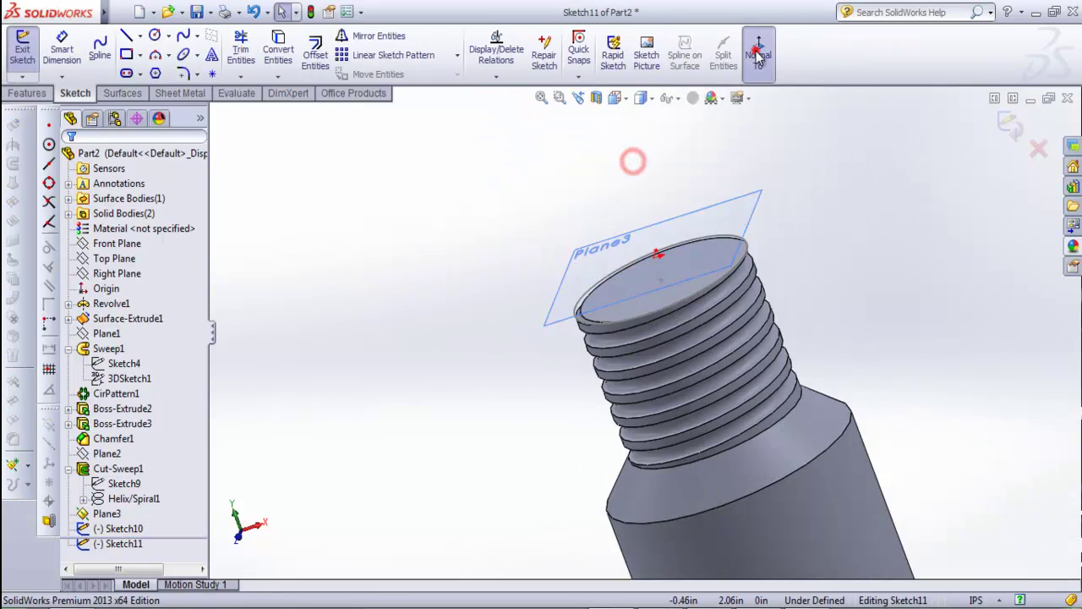
pyautogui.click(758, 55)
pyautogui.press('f')
pyautogui.moveTo(309, 336); pyautogui.dragTo(374, 339, button='right')
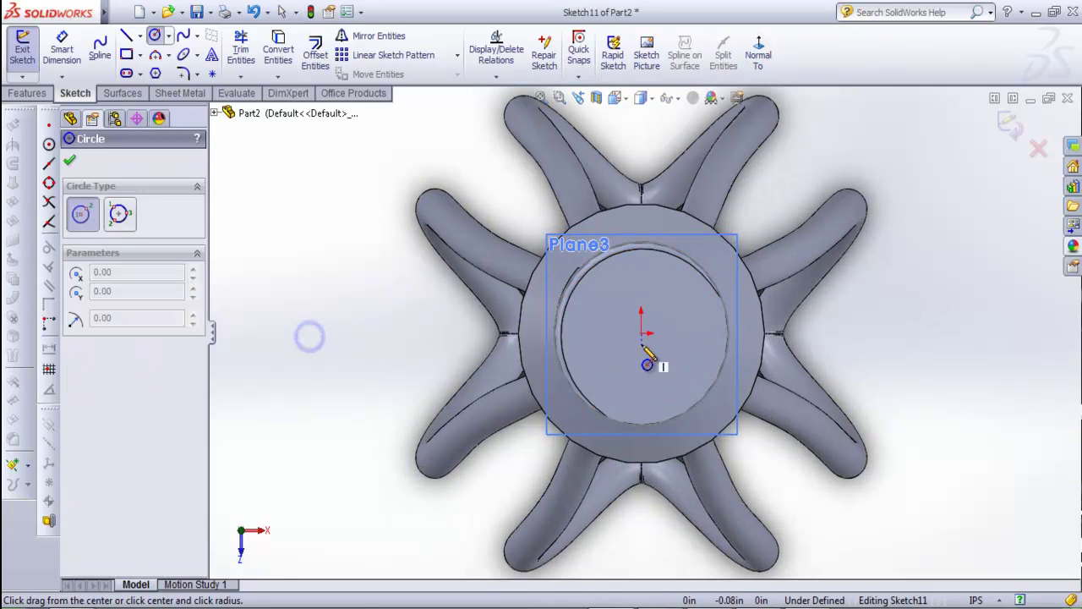
pyautogui.click(642, 331)
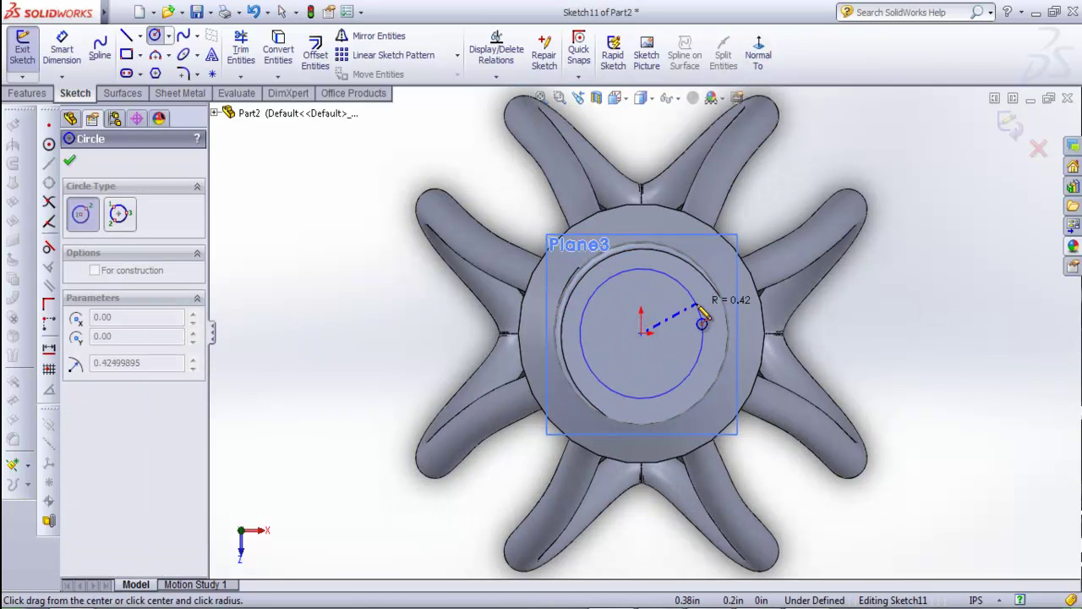
pyautogui.click(701, 322)
pyautogui.moveTo(972, 463); pyautogui.dragTo(972, 423, button='right')
# - Dimension the circle's diameter to 0.85 in
pyautogui.click(702, 331)
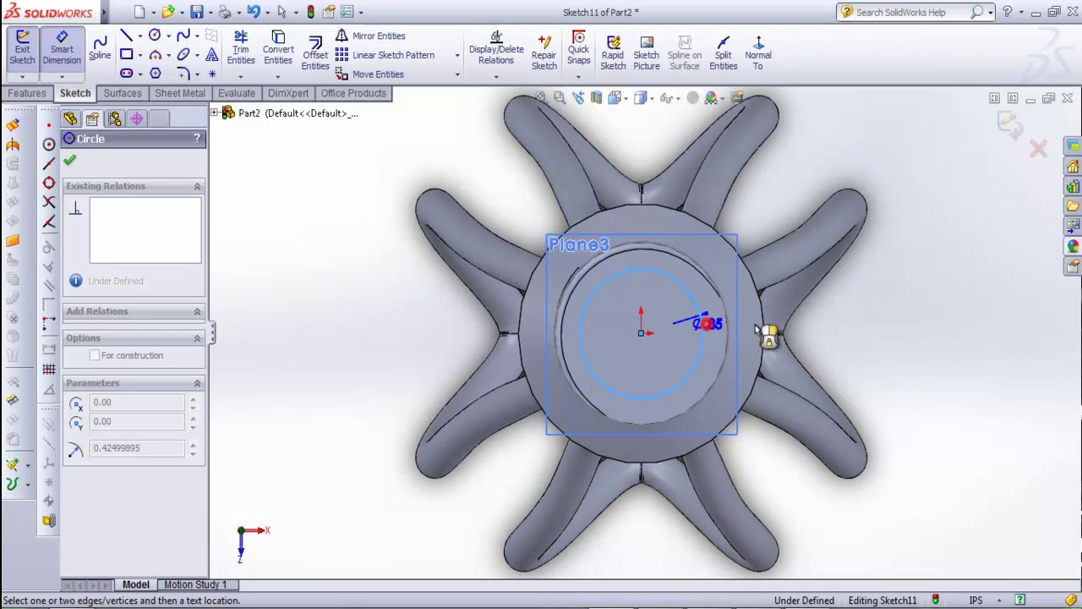
pyautogui.click(832, 333)
pyautogui.write('.')
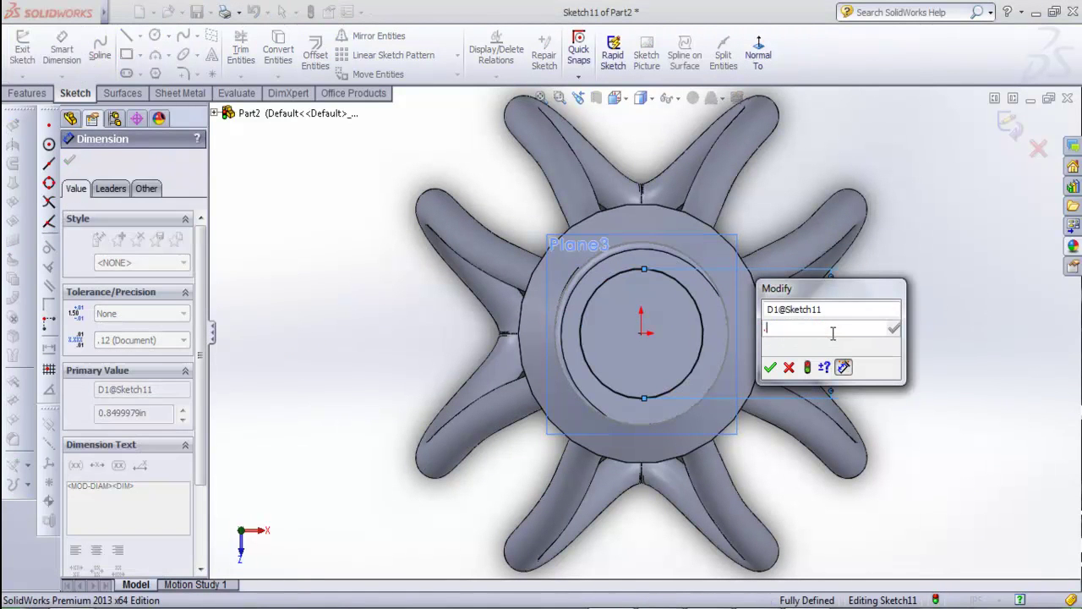
pyautogui.write('25')
pyautogui.press('Return')
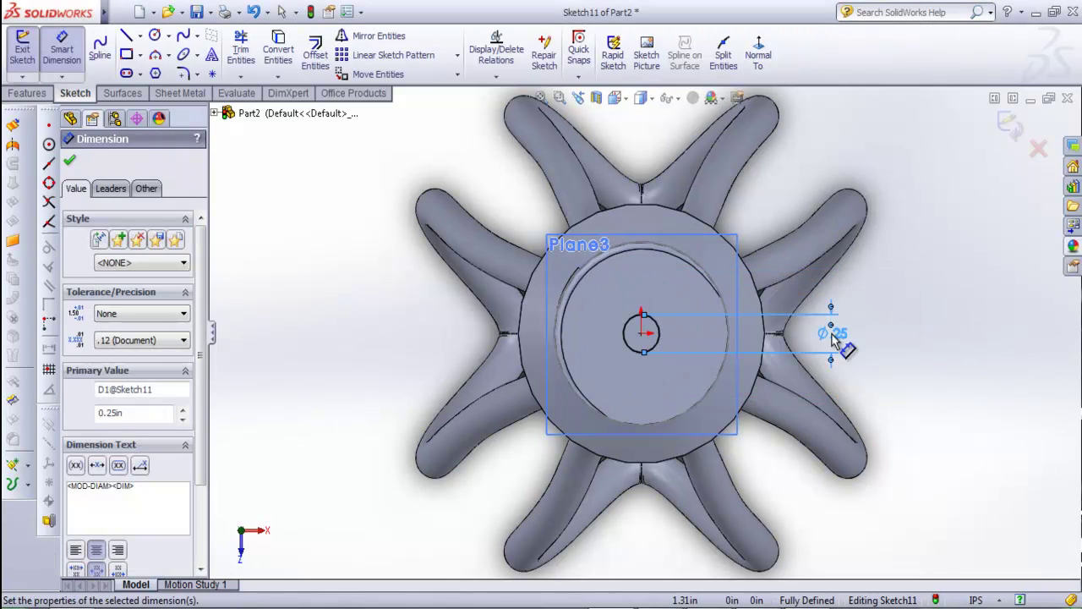
pyautogui.doubleClick(834, 335)
pyautogui.write('.85')
pyautogui.press('Return')
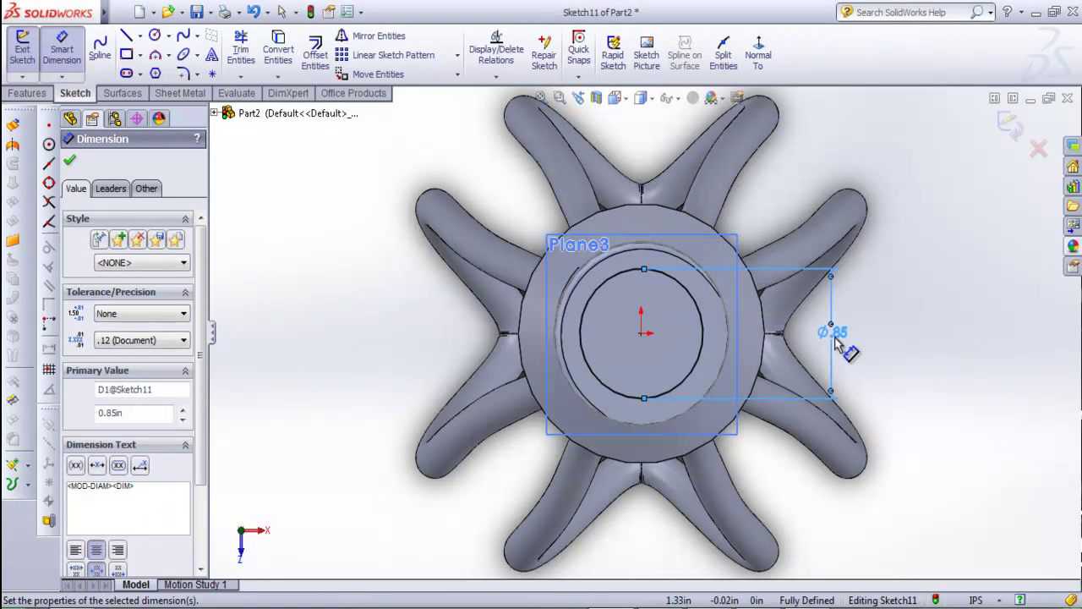
pyautogui.click(303, 289)
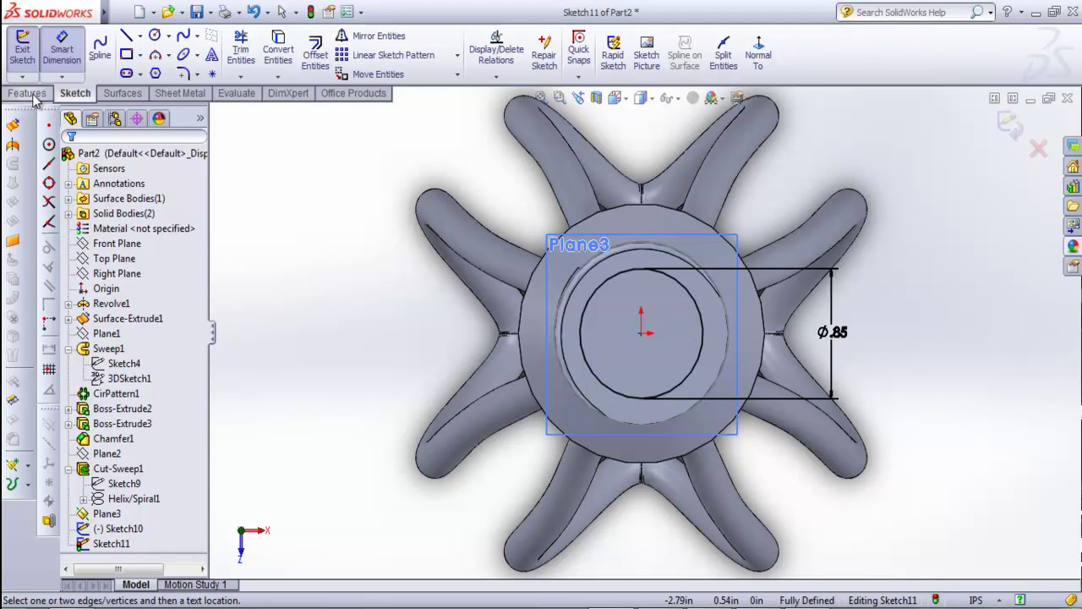
# - Exit Sketch11 and hide Plane3
pyautogui.scroll(3, 660, 362)
pyautogui.moveTo(659, 361); pyautogui.dragTo(696, 266, button='middle')
pyautogui.scroll(2, 695, 265)
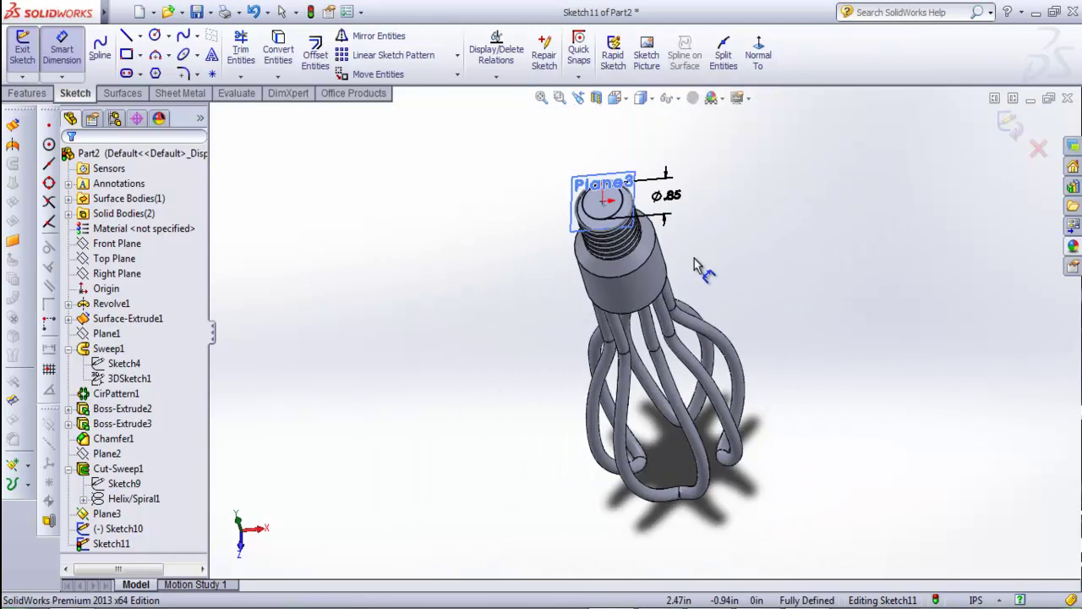
pyautogui.click(22, 47)
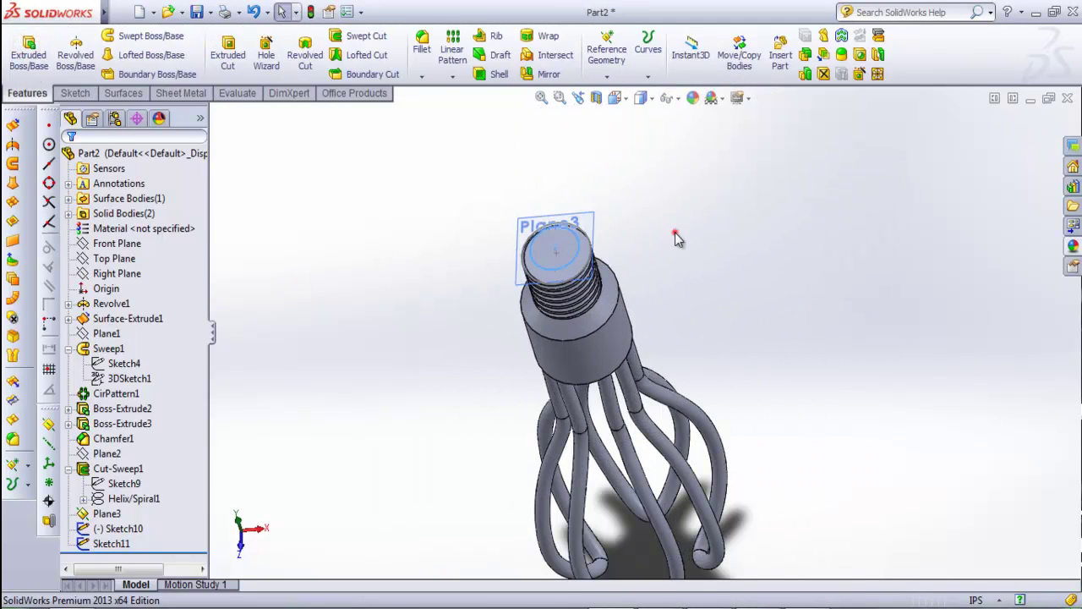
pyautogui.moveTo(636, 331); pyautogui.dragTo(640, 249, button='middle')
pyautogui.scroll(-4, 640, 244)
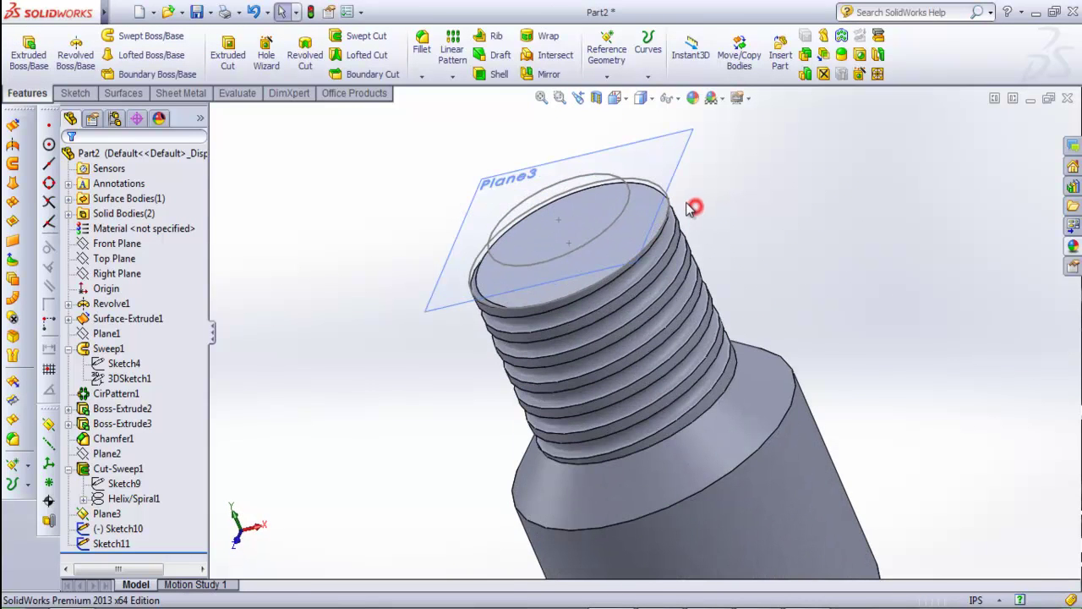
pyautogui.moveTo(690, 208); pyautogui.dragTo(708, 193, button='middle')
pyautogui.rightClick(681, 173)
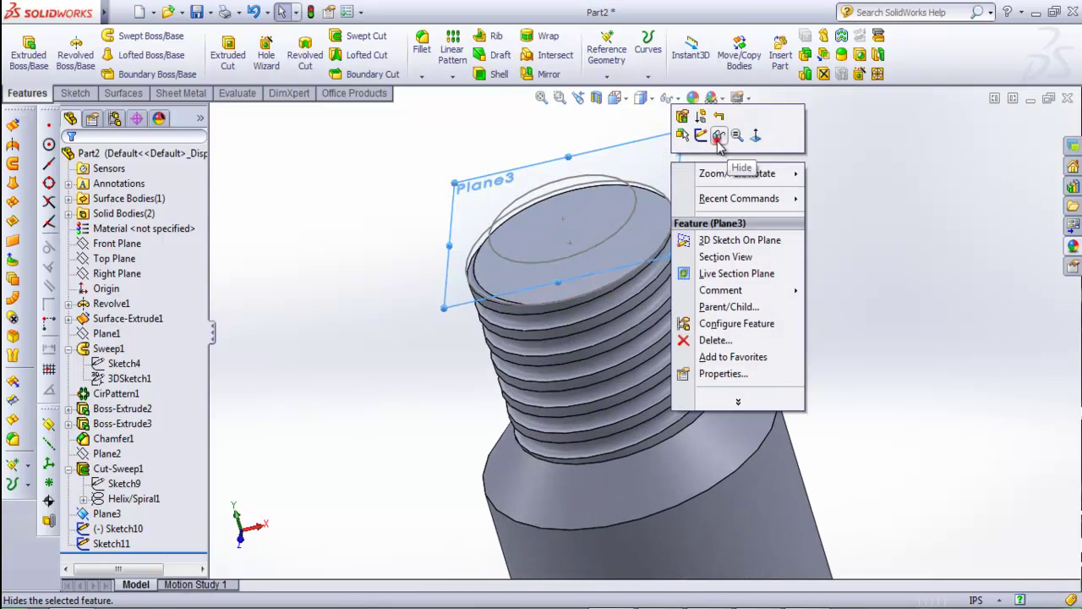
pyautogui.click(718, 138)
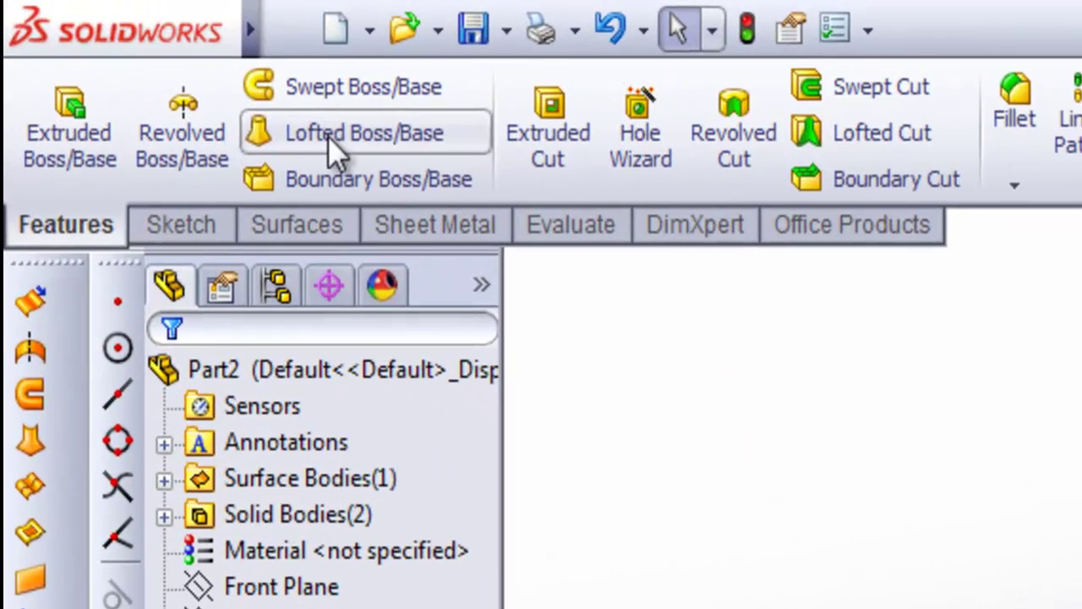
# - Start a loft with the Sketch11 and Sketch10 circles as profiles
pyautogui.click(169, 75)
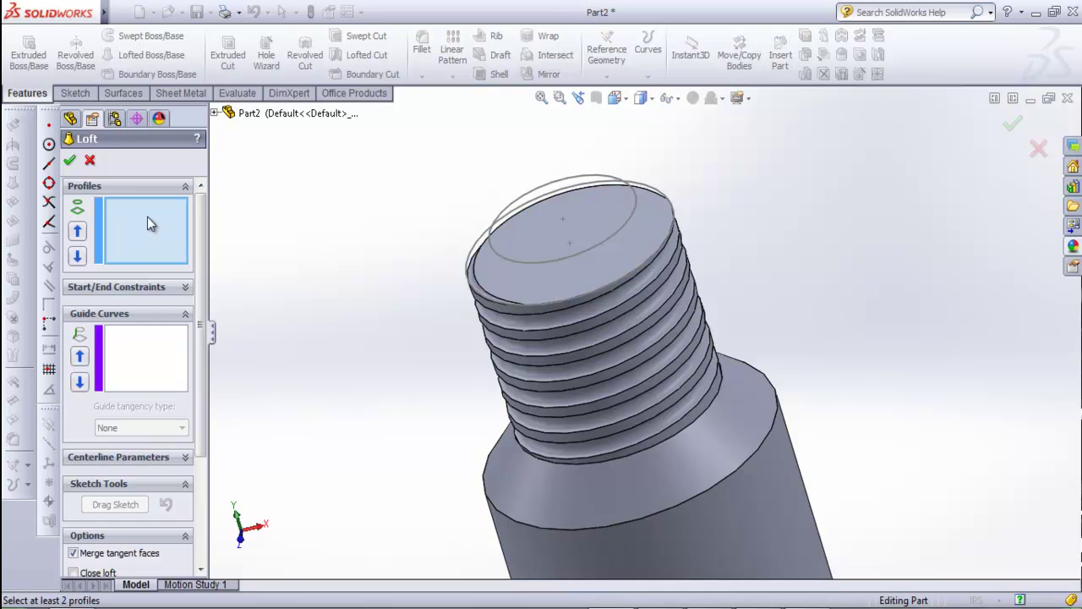
pyautogui.scroll(-3, 506, 215)
pyautogui.moveTo(419, 270); pyautogui.dragTo(448, 290, button='middle')
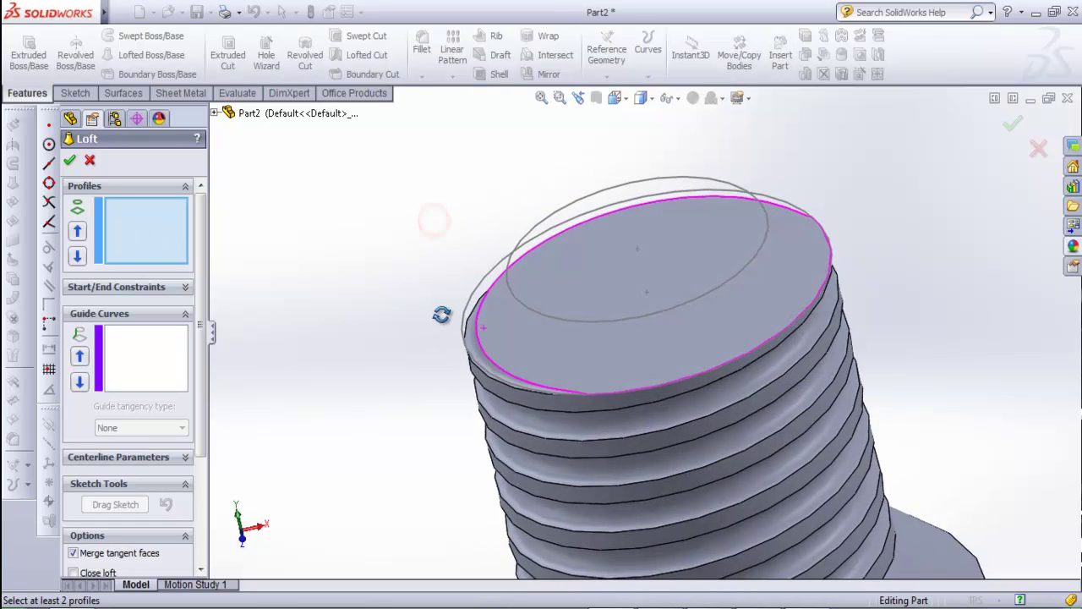
pyautogui.click(397, 287)
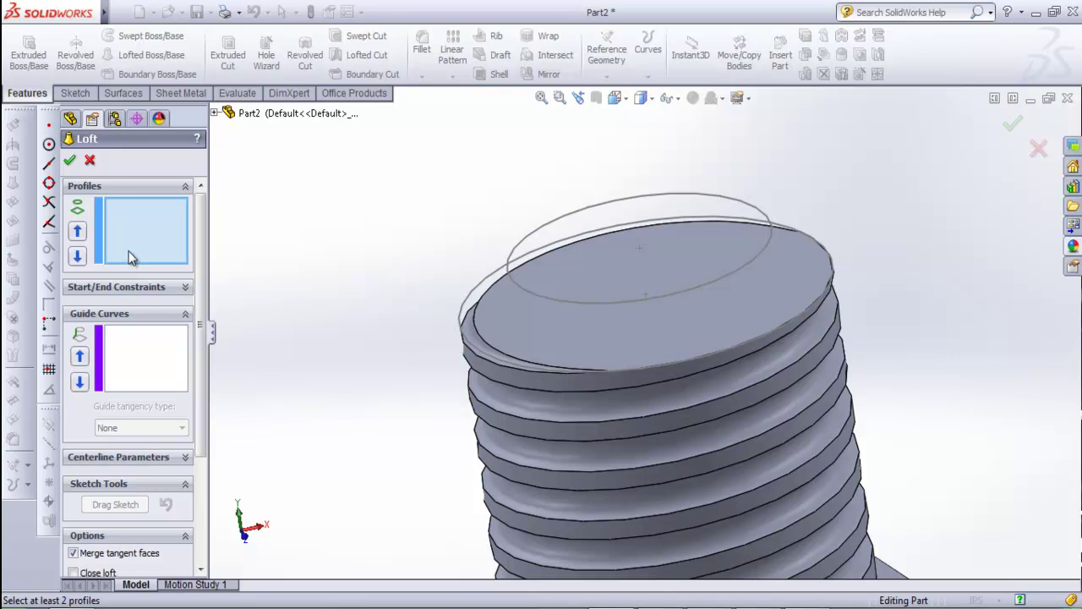
pyautogui.click(521, 288)
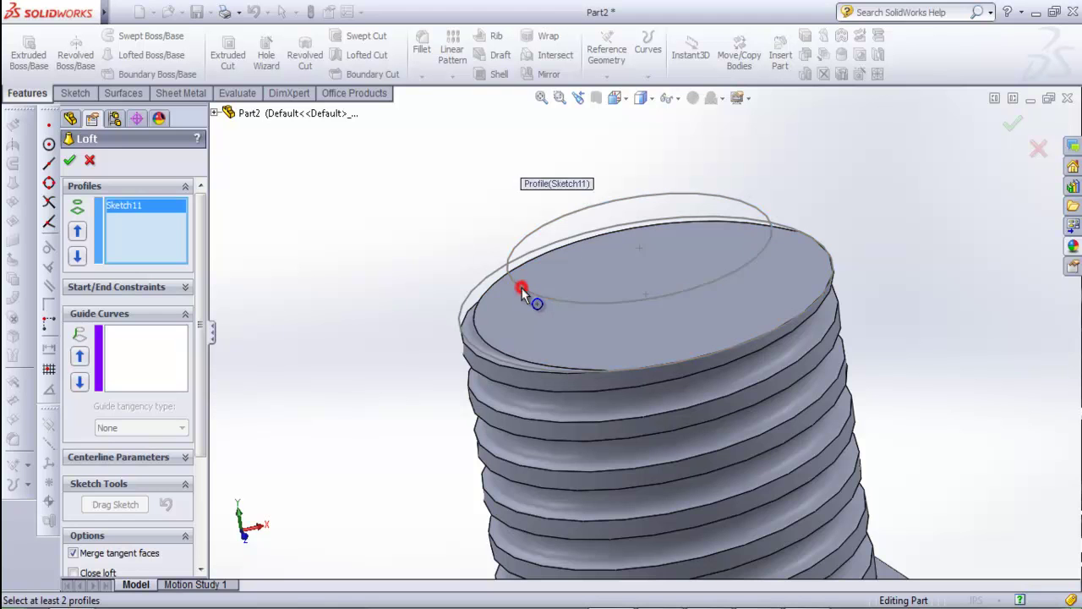
pyautogui.click(463, 306)
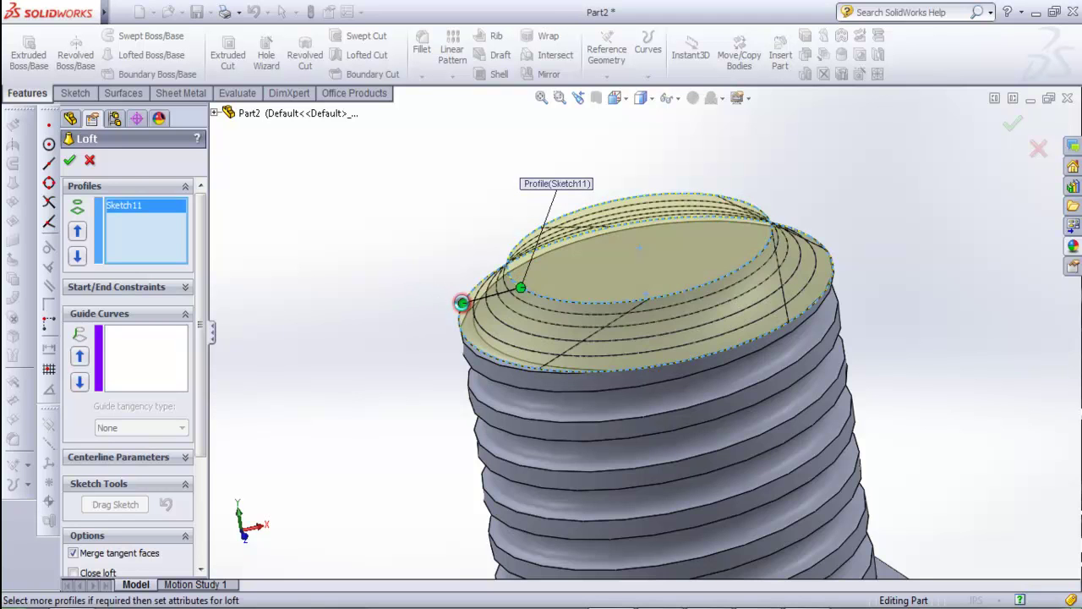
# - Drag the loft connector points along the edges to align the two profiles
pyautogui.moveTo(534, 315)
pyautogui.mouseDown(button='middle')
pyautogui.moveTo(644, 320)
pyautogui.moveTo(637, 261)
pyautogui.mouseUp(button='middle')
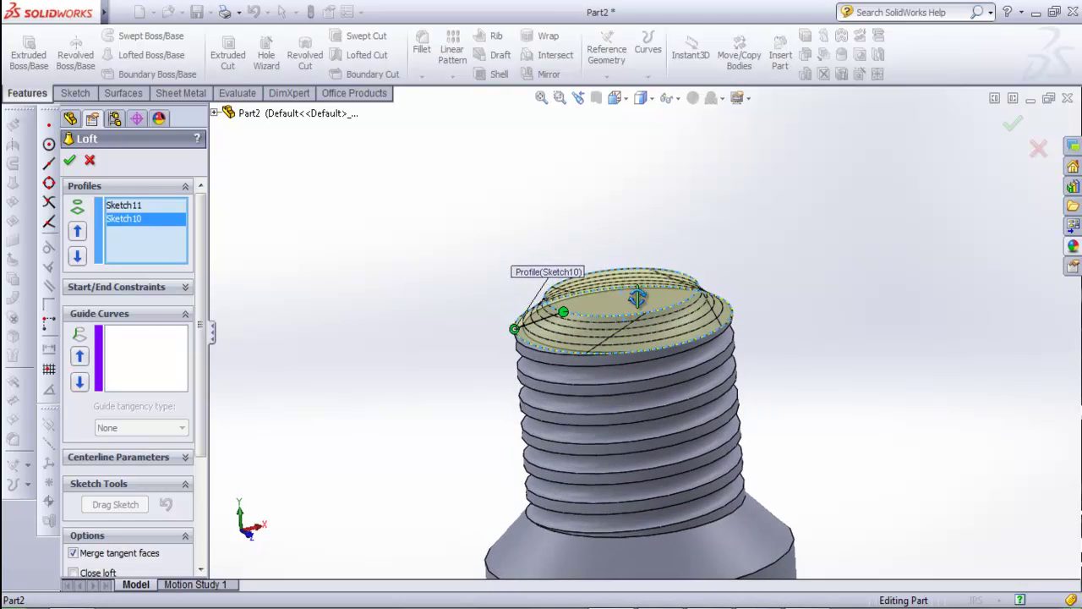
pyautogui.scroll(-5, 541, 330)
pyautogui.moveTo(541, 329)
pyautogui.mouseDown(button='middle')
pyautogui.moveTo(570, 300)
pyautogui.moveTo(572, 338)
pyautogui.mouseUp(button='middle')
pyautogui.scroll(3, 654, 382)
pyautogui.moveTo(654, 384); pyautogui.dragTo(592, 372, button='middle')
pyautogui.scroll(-2, 591, 372)
pyautogui.moveTo(593, 366); pyautogui.dragTo(635, 397)
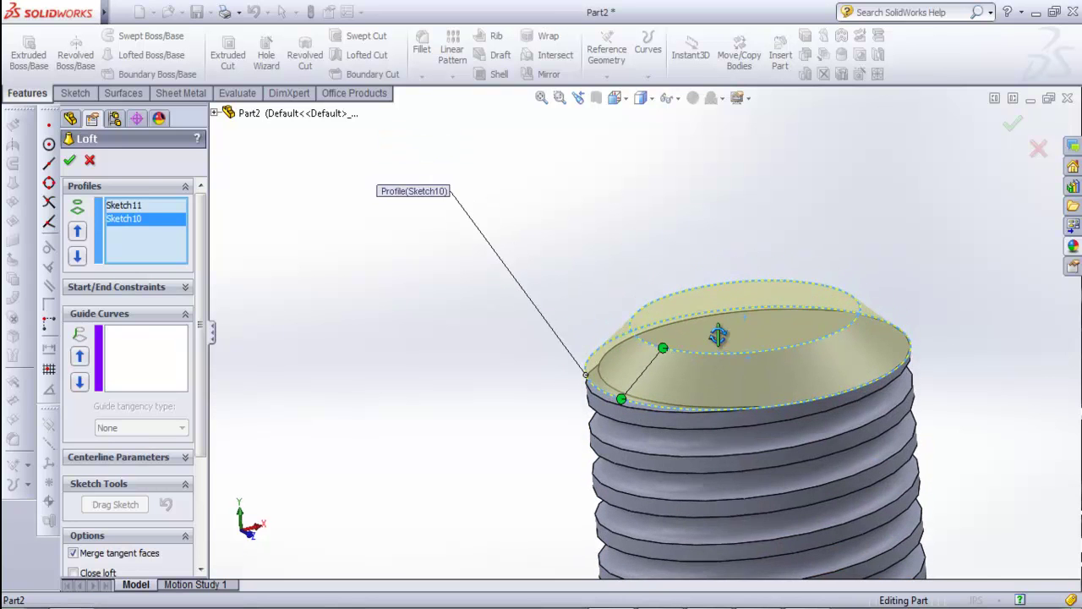
pyautogui.scroll(-3, 667, 355)
pyautogui.moveTo(641, 342); pyautogui.dragTo(655, 264, button='middle')
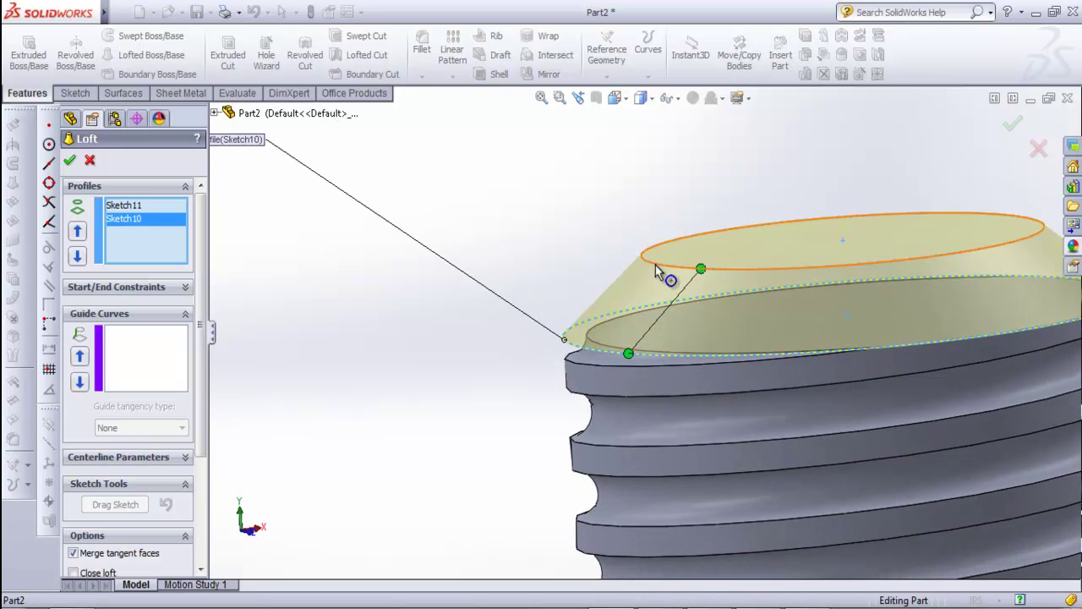
pyautogui.moveTo(632, 354)
pyautogui.mouseDown()
pyautogui.moveTo(560, 340)
pyautogui.moveTo(653, 356)
pyautogui.mouseUp()
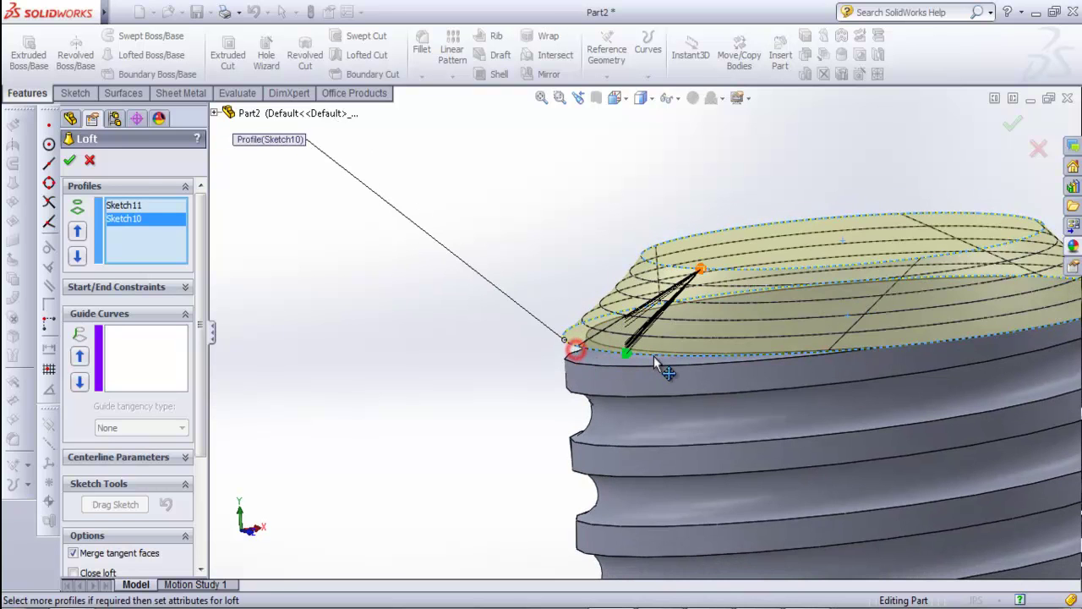
pyautogui.scroll(-3, 200, 310)
pyautogui.scroll(3, 200, 309)
# - Set both the loft's start and end constraints to Normal To Profile
pyautogui.click(180, 287)
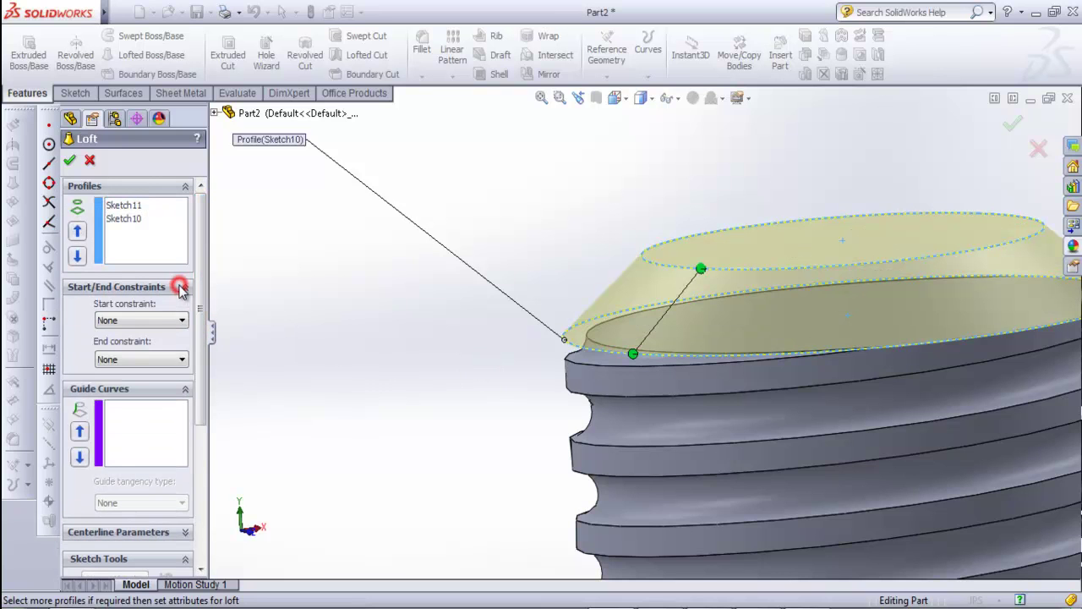
pyautogui.click(137, 321)
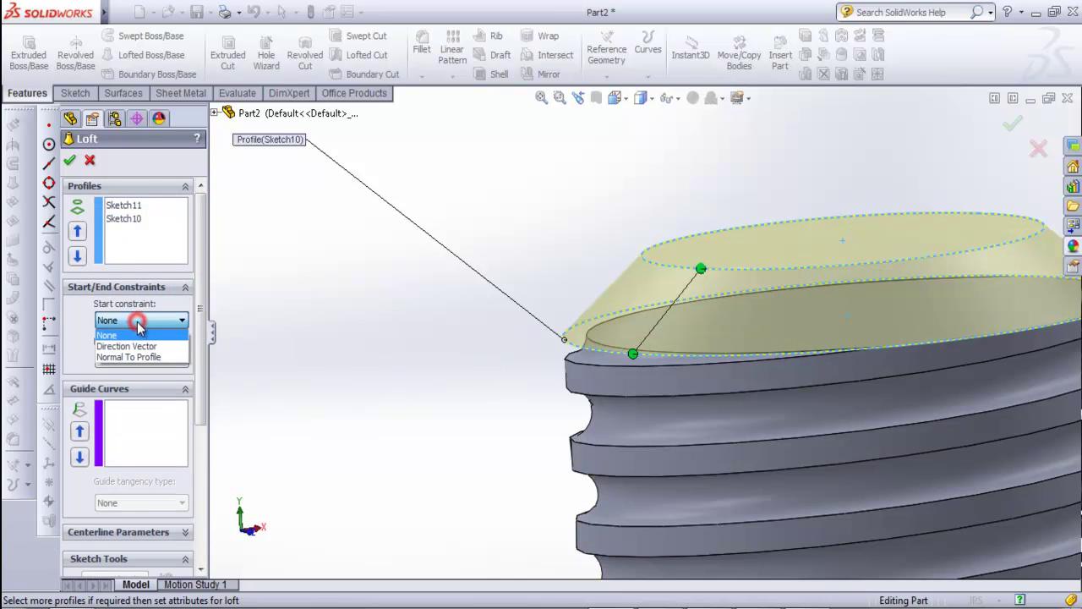
pyautogui.click(515, 265)
pyautogui.scroll(-3, 663, 267)
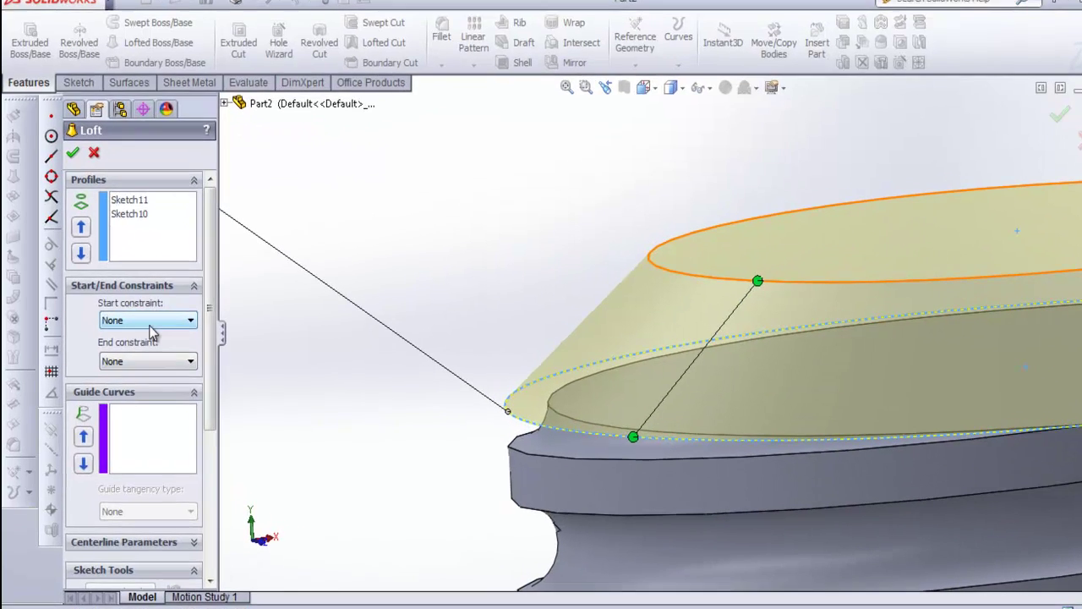
pyautogui.click(139, 320)
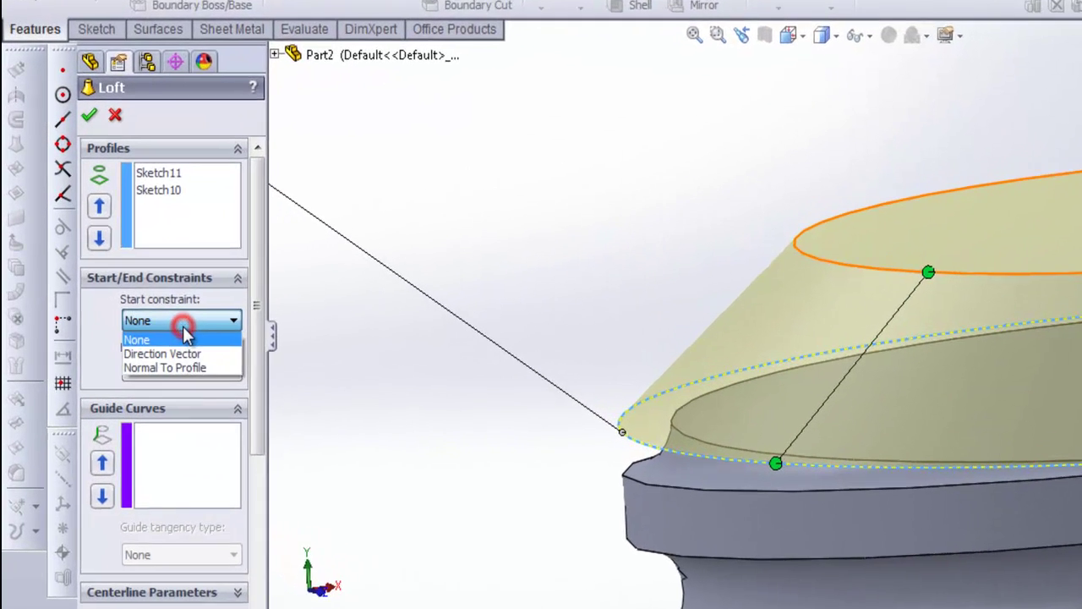
pyautogui.click(188, 370)
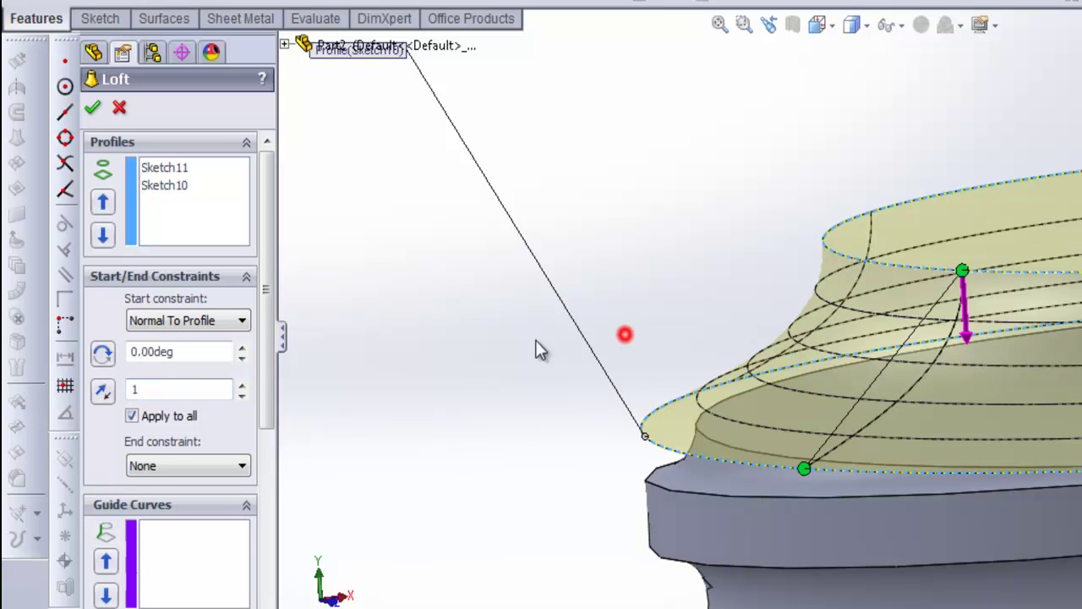
pyautogui.click(161, 468)
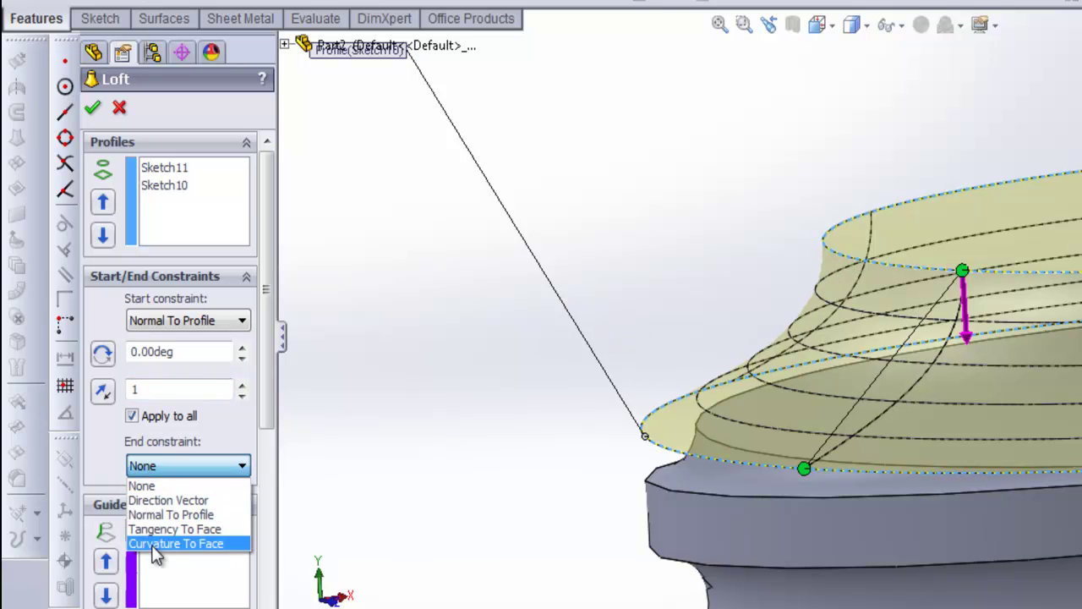
pyautogui.click(165, 514)
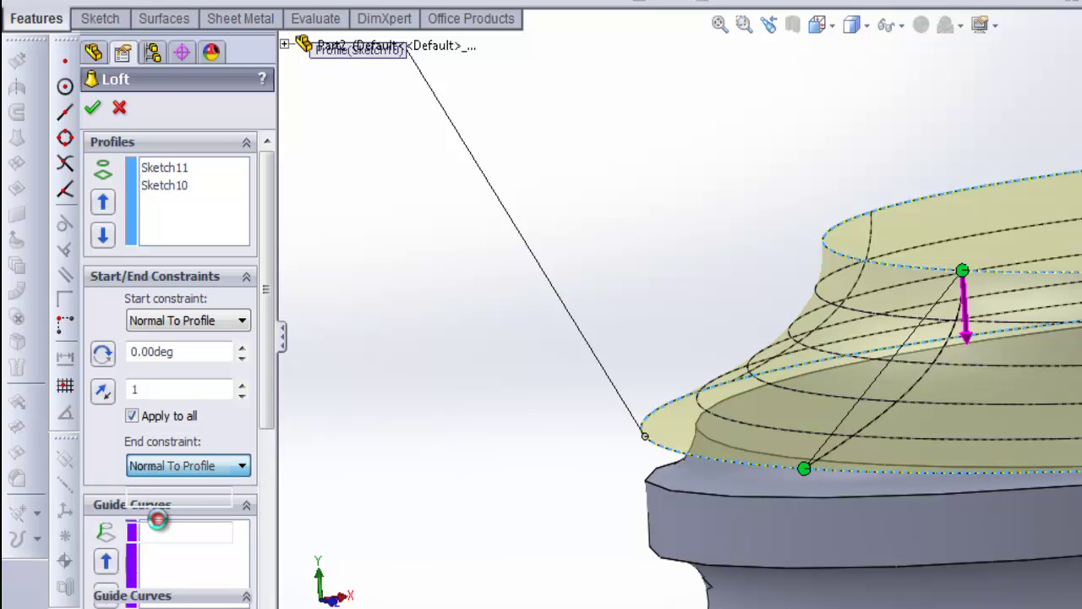
# - Tune the tangent lengths, with the end at 1.05, then reset the start constraint to None
pyautogui.moveTo(799, 404)
pyautogui.mouseDown()
pyautogui.moveTo(711, 373)
pyautogui.moveTo(710, 391)
pyautogui.mouseUp()
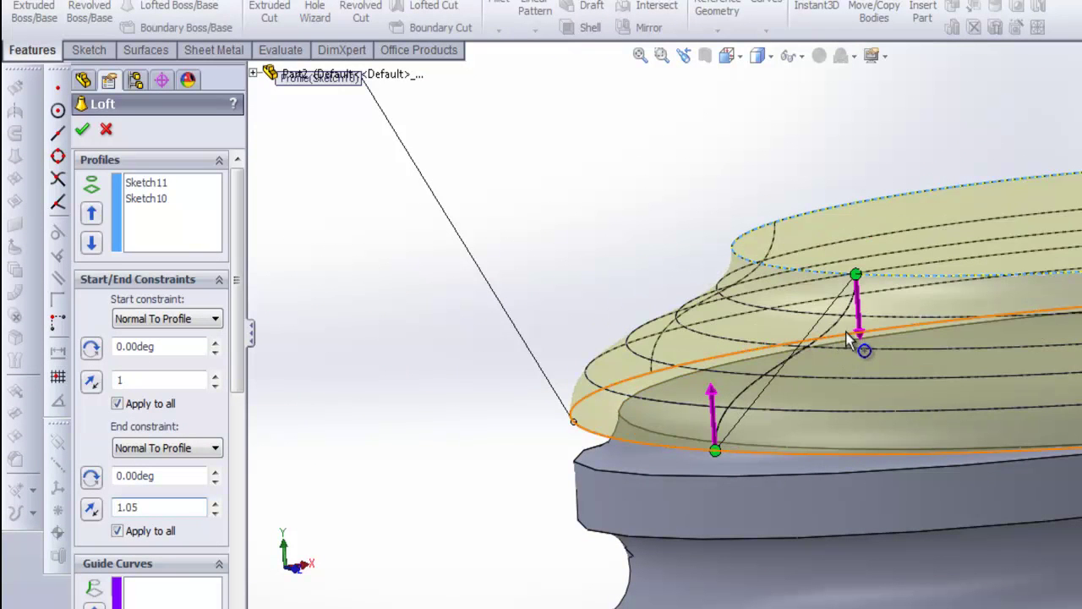
pyautogui.moveTo(861, 326); pyautogui.dragTo(859, 317)
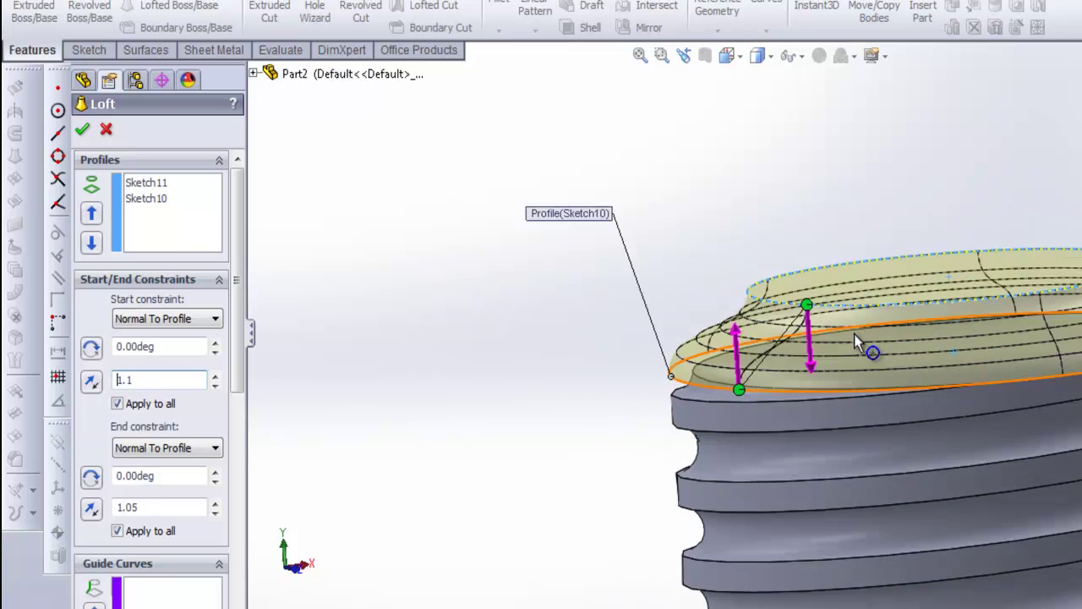
pyautogui.moveTo(859, 332); pyautogui.dragTo(643, 371, button='middle')
pyautogui.moveTo(629, 375); pyautogui.dragTo(630, 365)
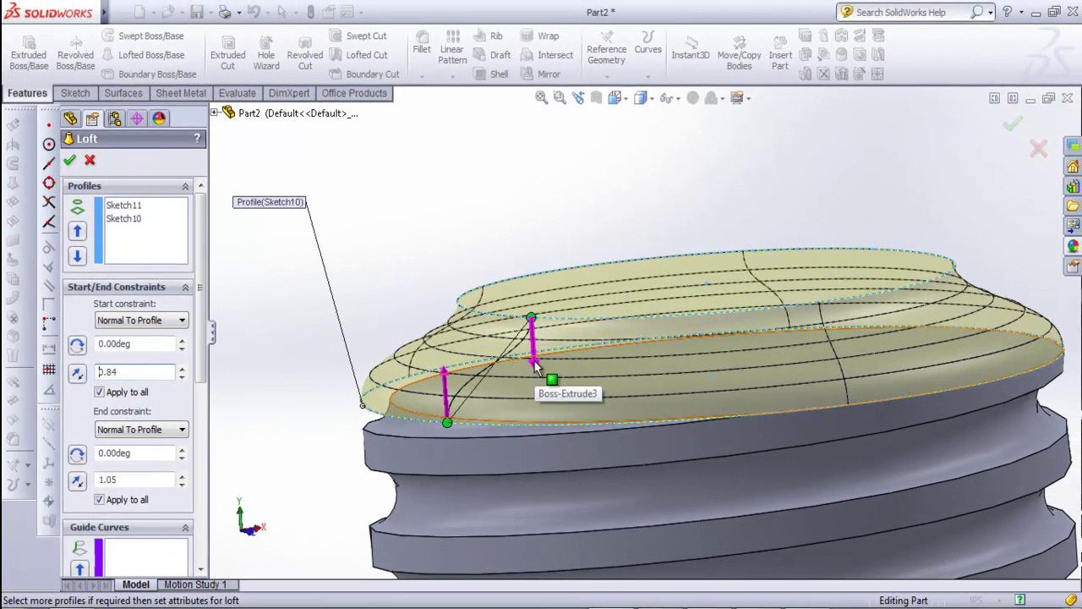
pyautogui.click(132, 321)
pyautogui.click(127, 333)
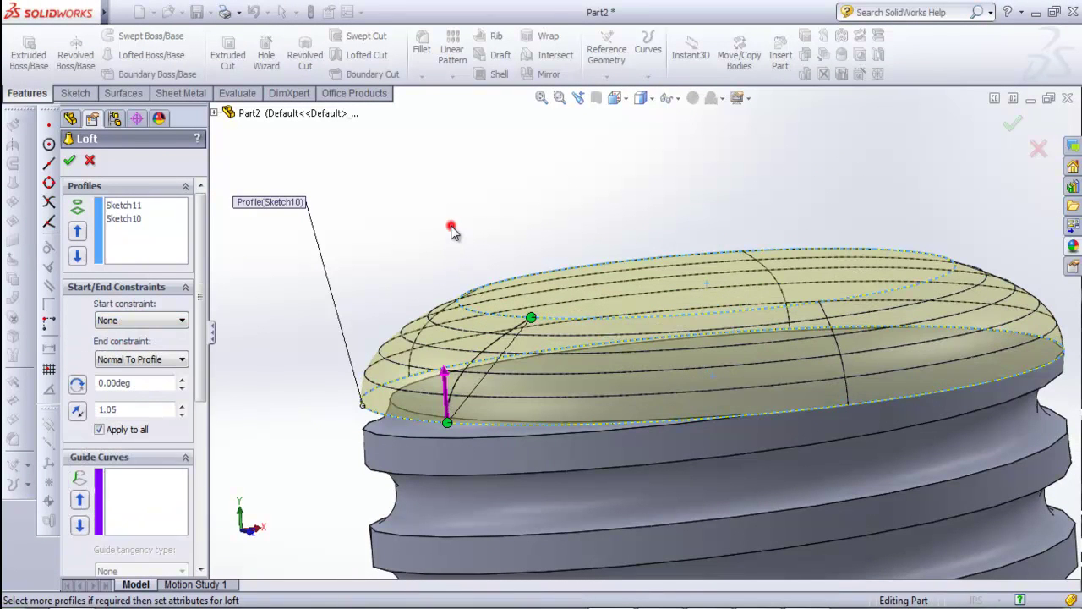
# - Clear the loft end constraint and try Normal To Profile at the start, then revert it to None
pyautogui.click(136, 361)
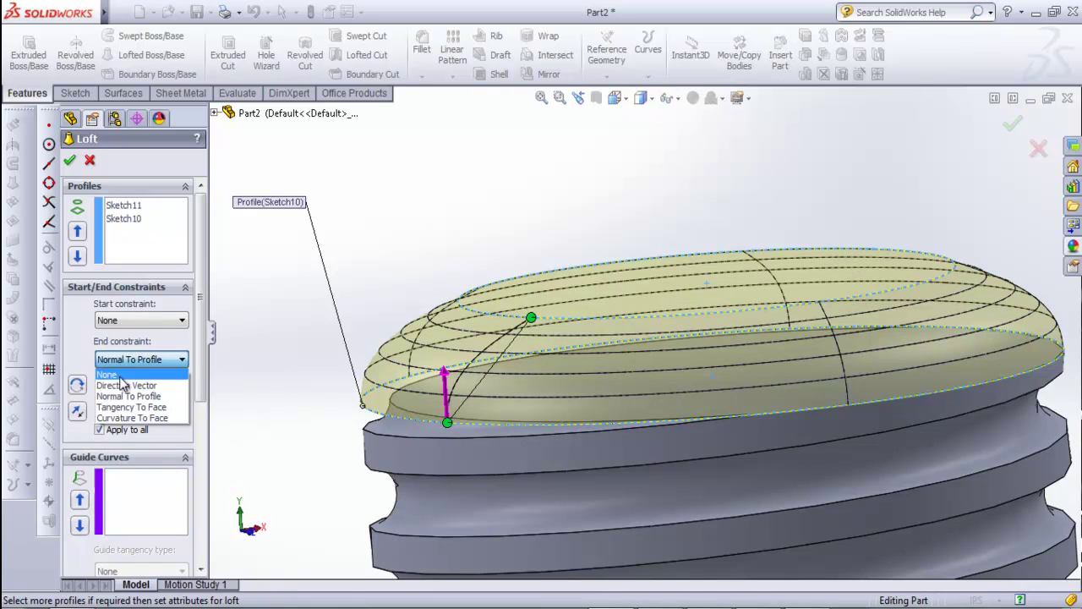
pyautogui.click(123, 375)
pyautogui.scroll(2, 472, 342)
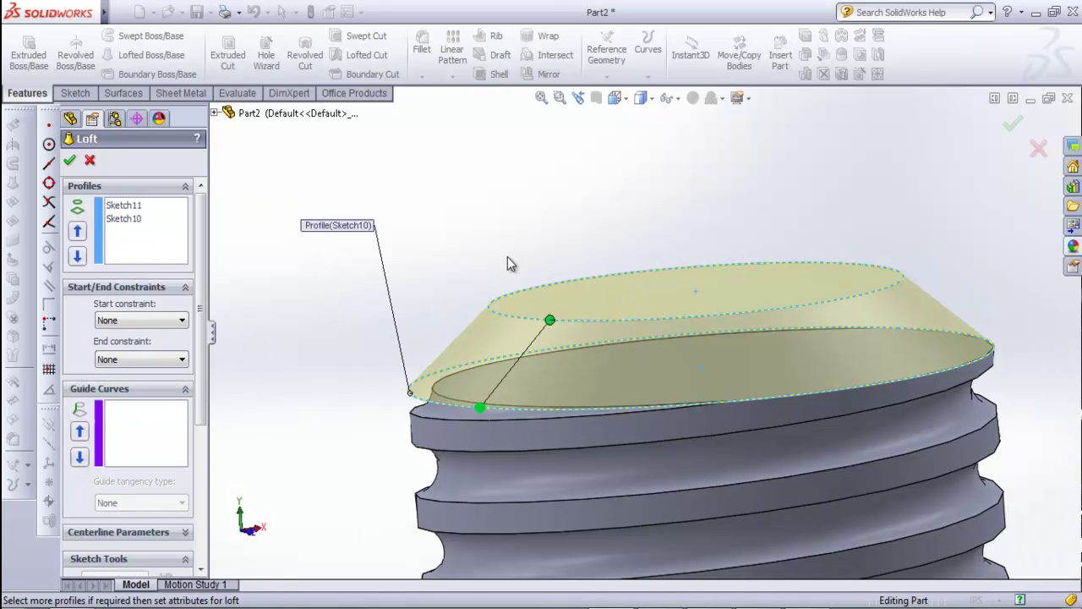
pyautogui.click(157, 322)
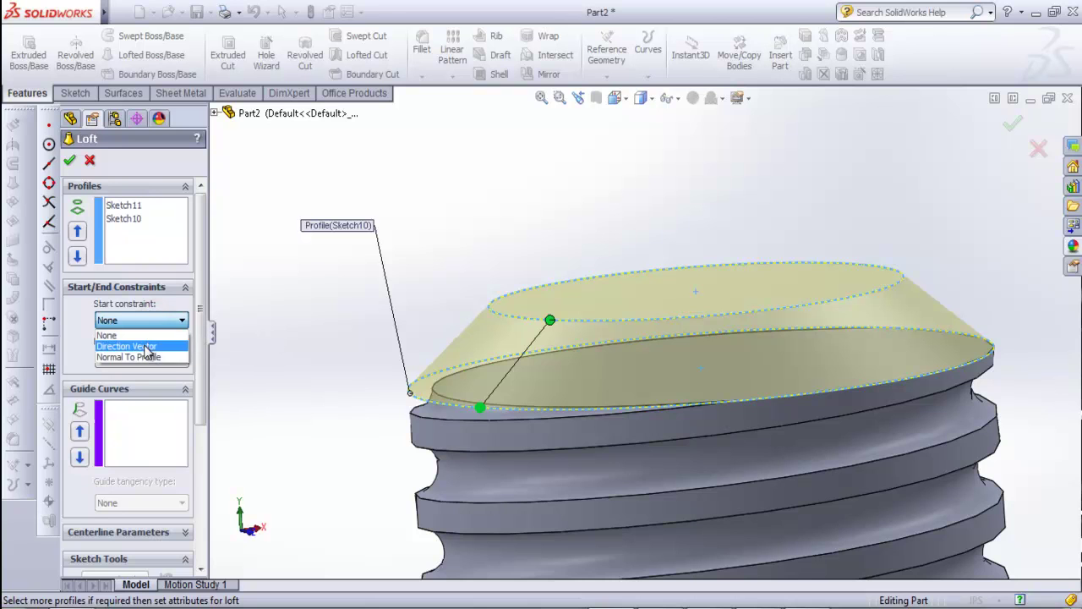
pyautogui.click(144, 356)
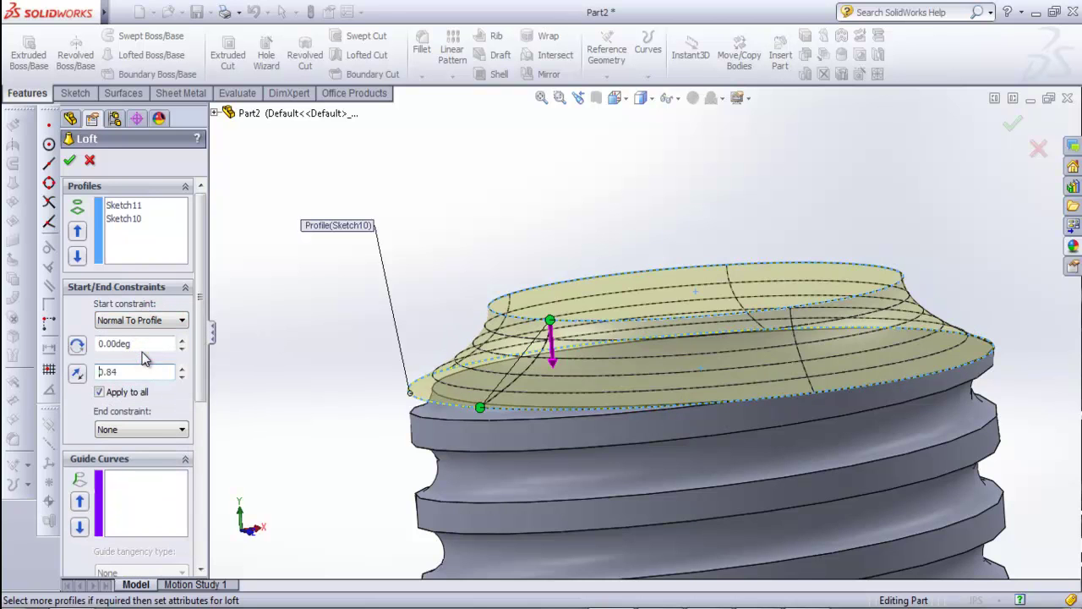
pyautogui.click(122, 317)
pyautogui.click(110, 336)
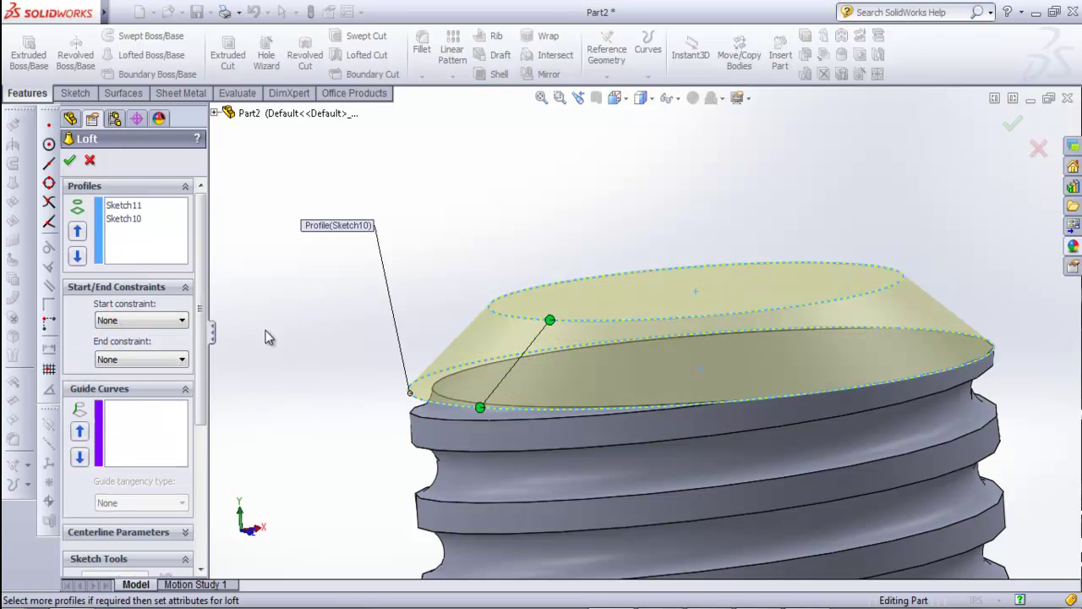
# - Set the loft end constraint to Normal To Profile with tangent length 0.56
pyautogui.click(173, 362)
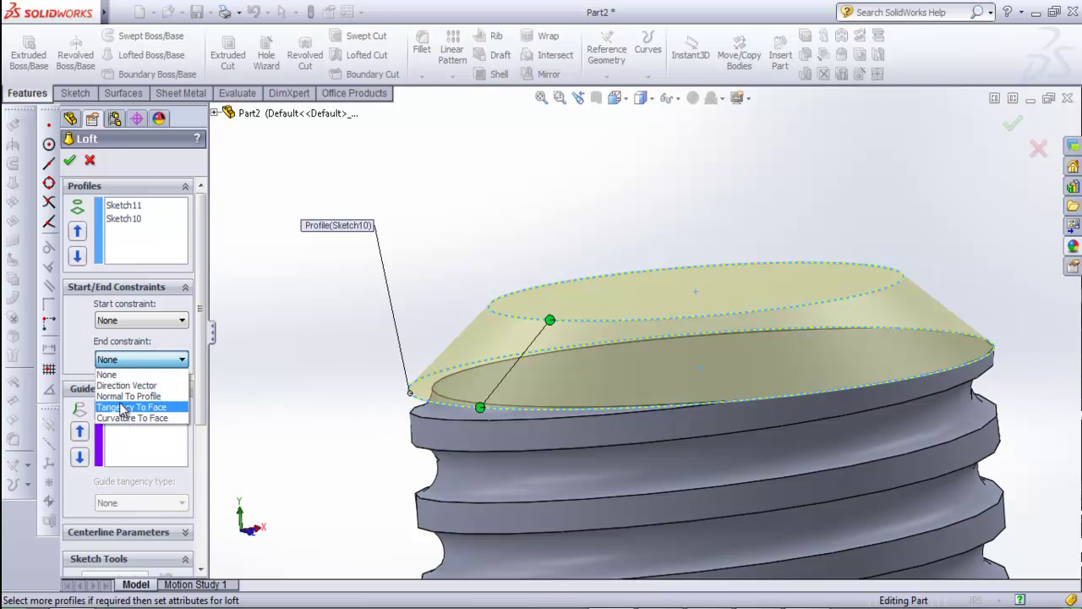
pyautogui.click(127, 395)
pyautogui.moveTo(477, 354); pyautogui.dragTo(480, 376)
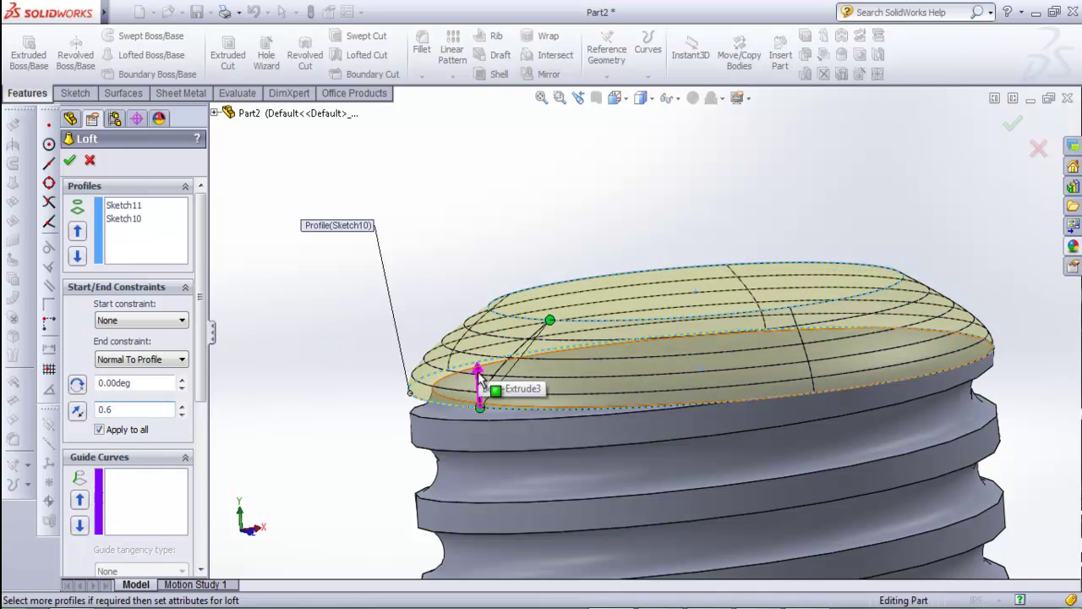
pyautogui.moveTo(475, 372); pyautogui.dragTo(477, 369)
pyautogui.click(65, 159)
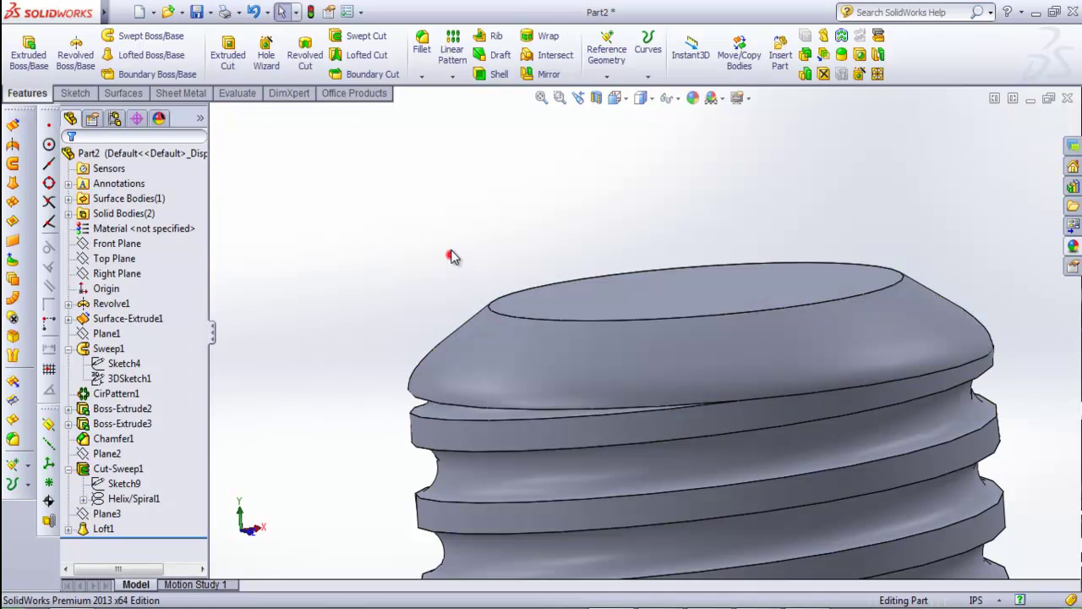
pyautogui.scroll(3, 448, 252)
pyautogui.scroll(2, 715, 355)
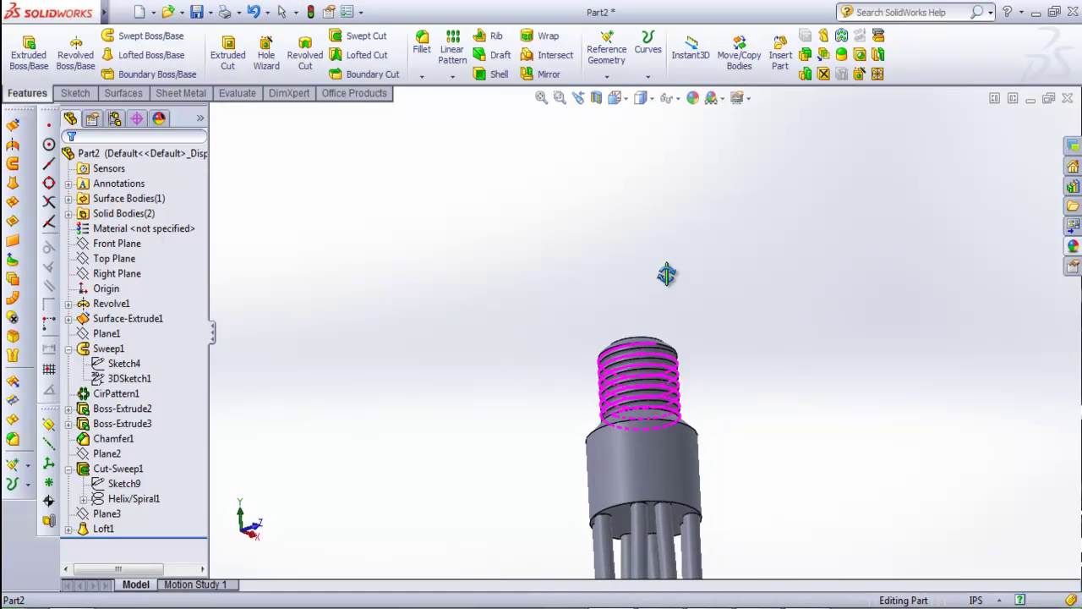
pyautogui.scroll(-3, 762, 333)
pyautogui.scroll(-2, 674, 316)
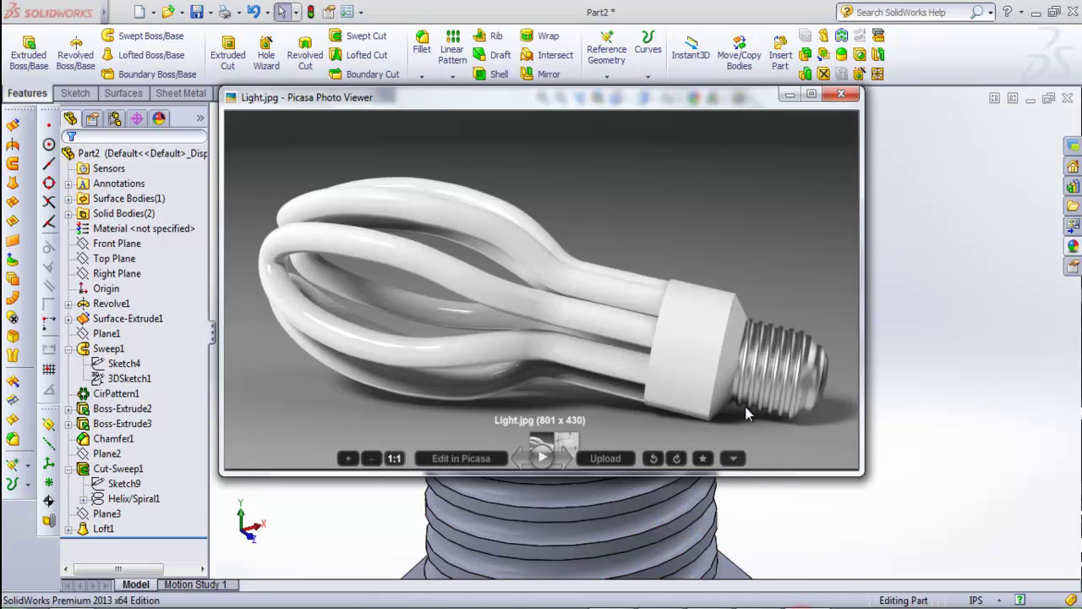
pyautogui.click(788, 95)
pyautogui.moveTo(787, 375)
pyautogui.mouseDown(button='middle')
pyautogui.moveTo(753, 363)
pyautogui.moveTo(769, 334)
pyautogui.mouseUp(button='middle')
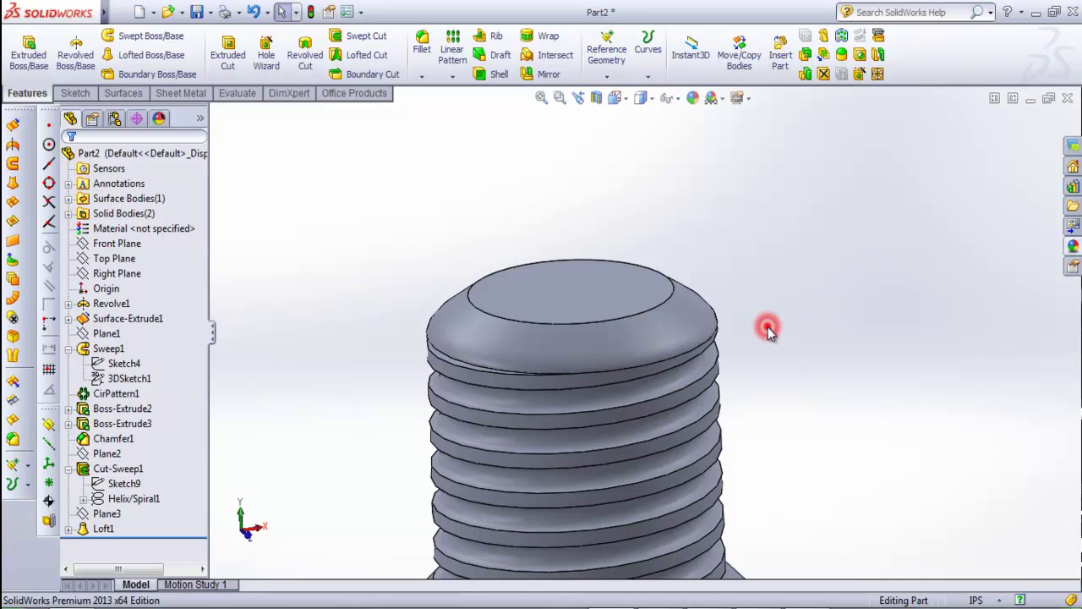
pyautogui.moveTo(653, 234); pyautogui.dragTo(526, 230, button='middle')
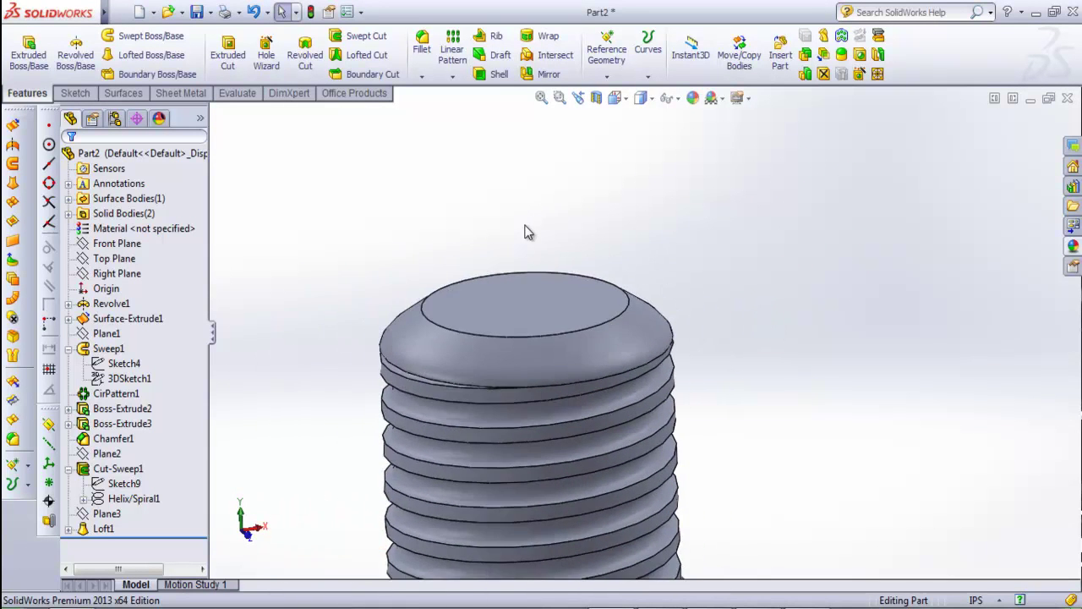
pyautogui.click(522, 181)
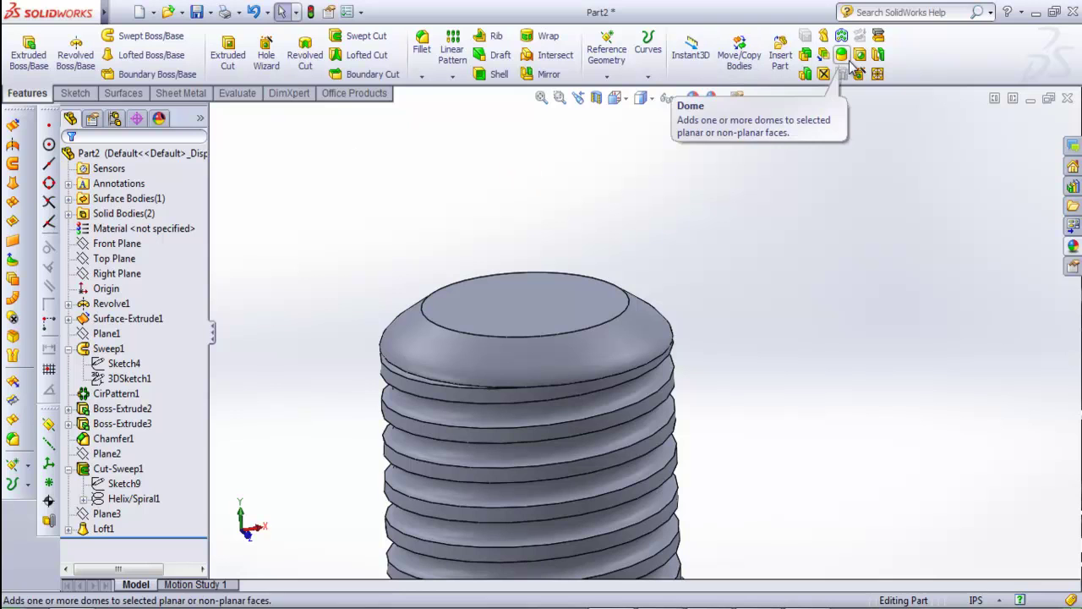
pyautogui.click(821, 164)
pyautogui.click(463, 8)
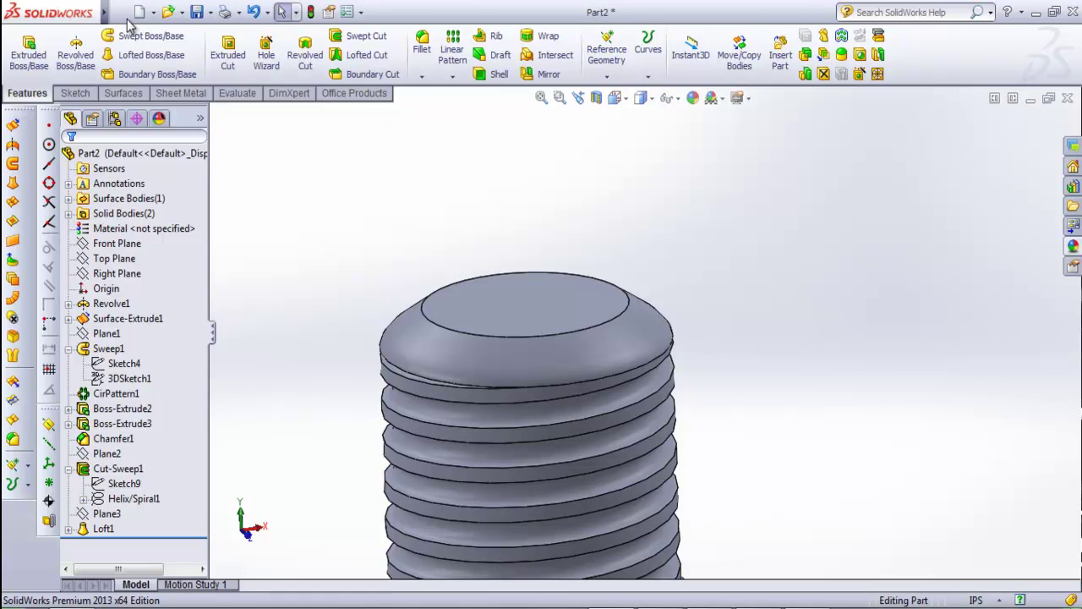
# - Start the Dome feature from the Insert > Features menu
pyautogui.click(378, 184)
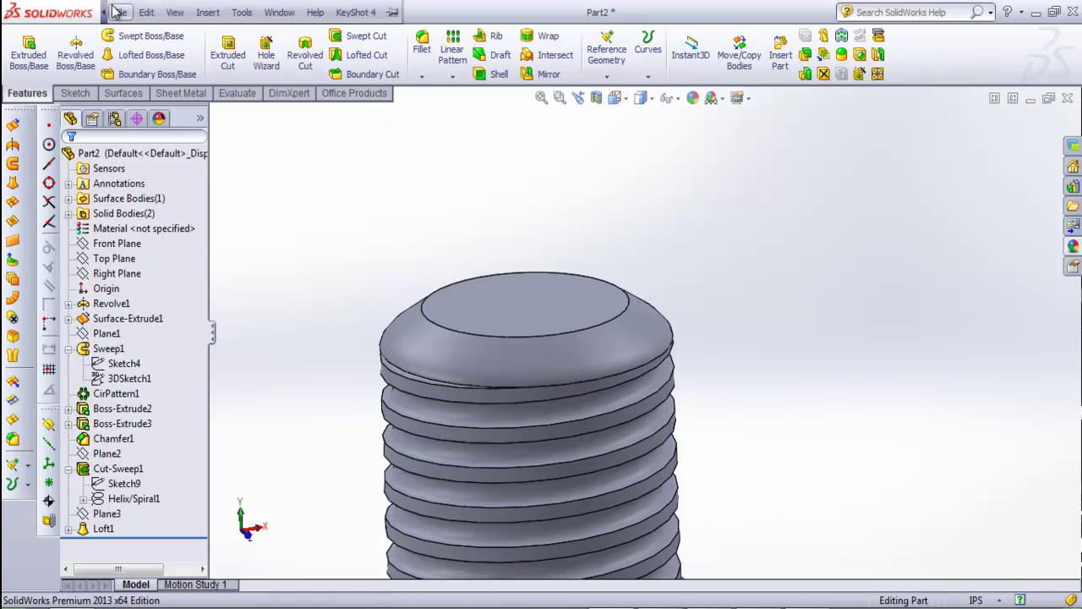
pyautogui.click(244, 12)
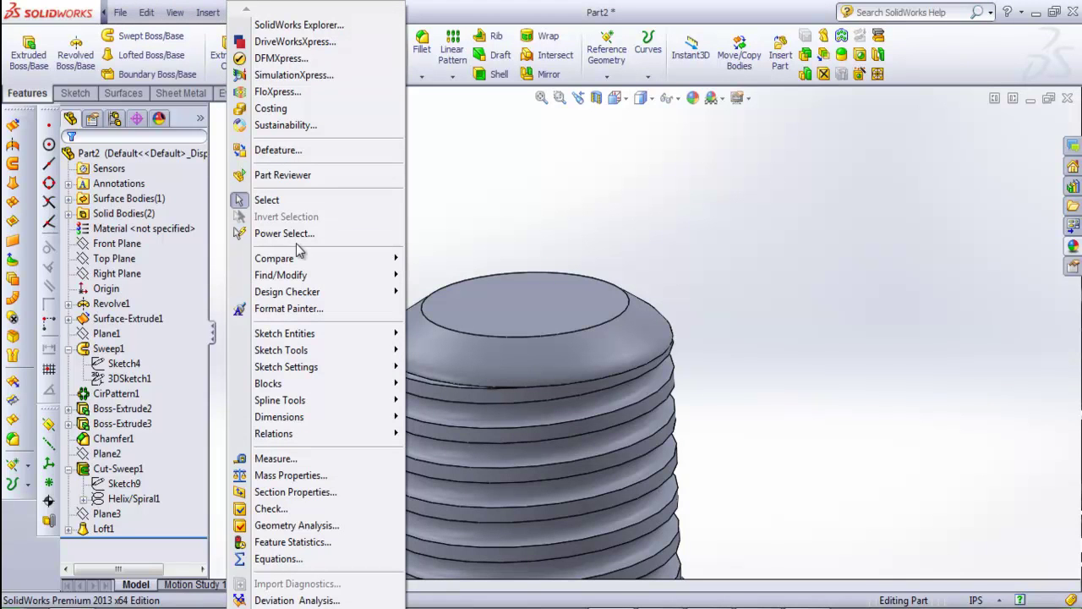
pyautogui.click(496, 185)
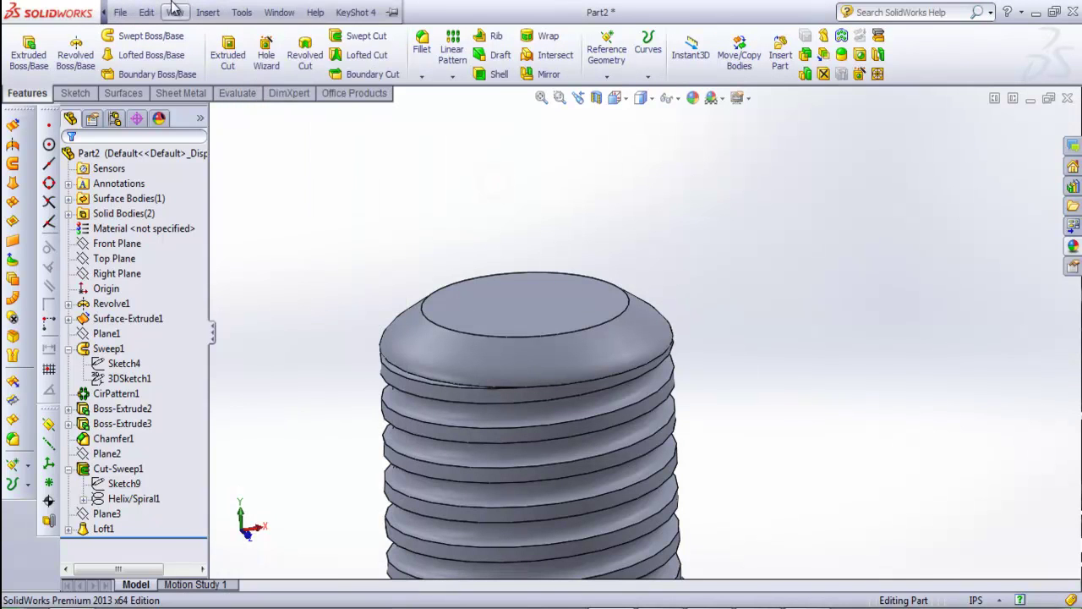
pyautogui.click(208, 12)
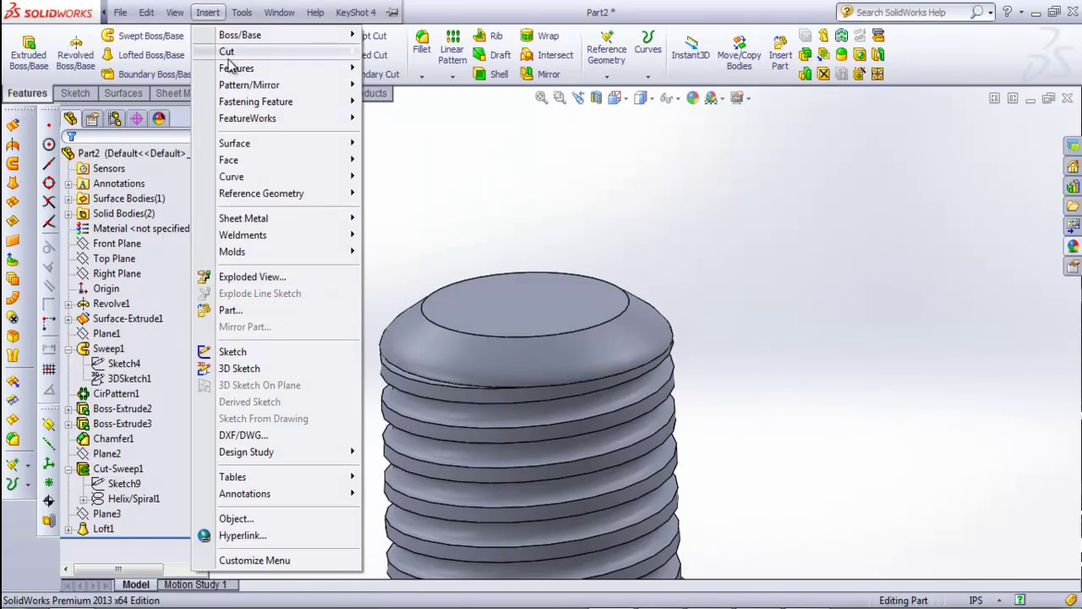
pyautogui.moveTo(285, 65)
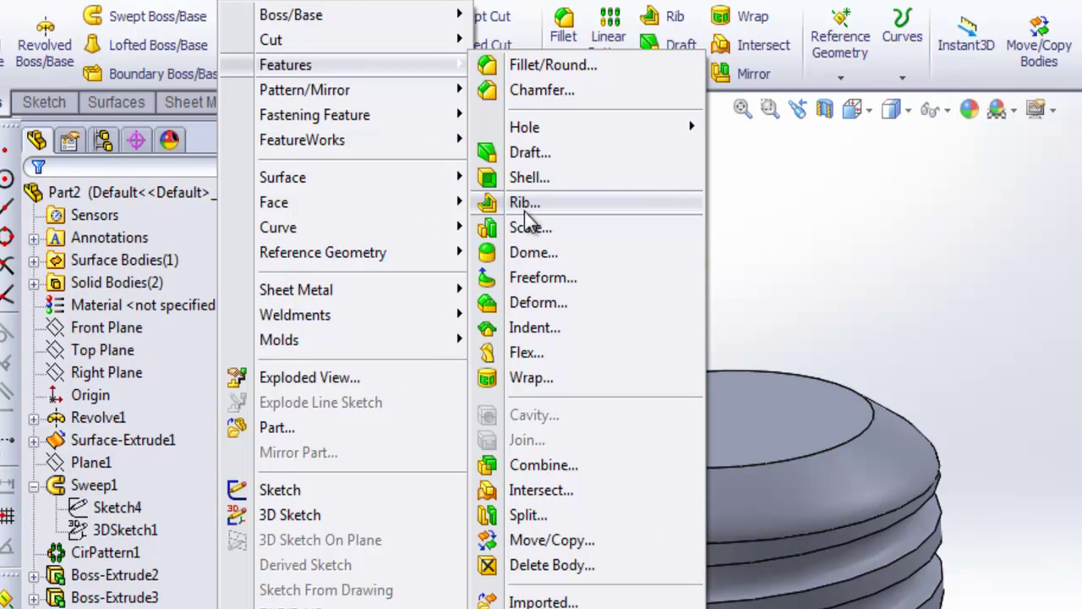
pyautogui.click(508, 254)
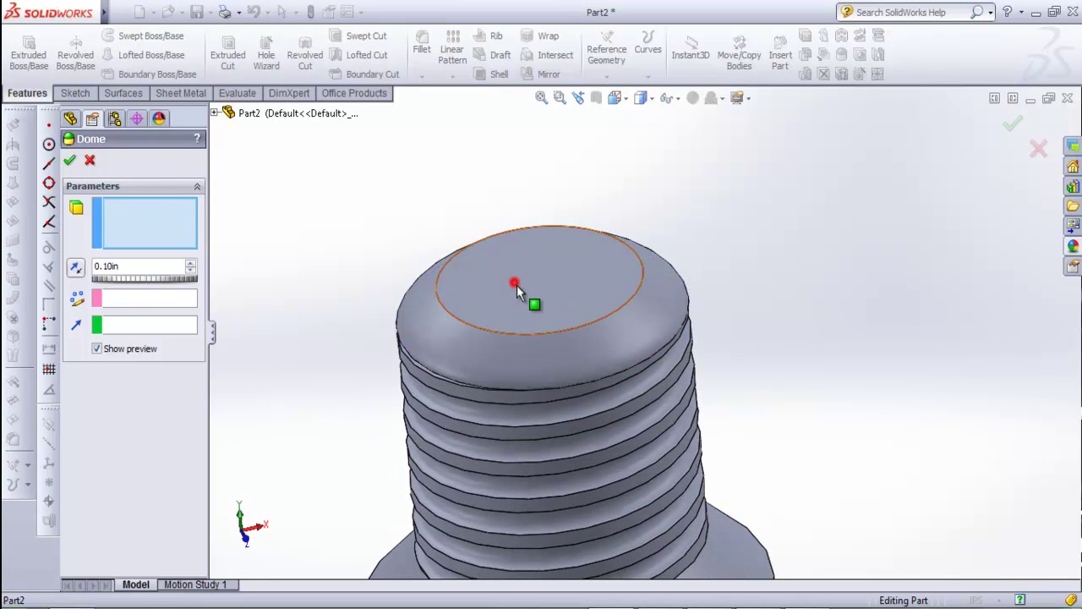
# - Dome the flat top face as an elliptical dome 0.15 in high and confirm Dome1
pyautogui.click(517, 285)
pyautogui.moveTo(562, 262); pyautogui.dragTo(558, 211, button='middle')
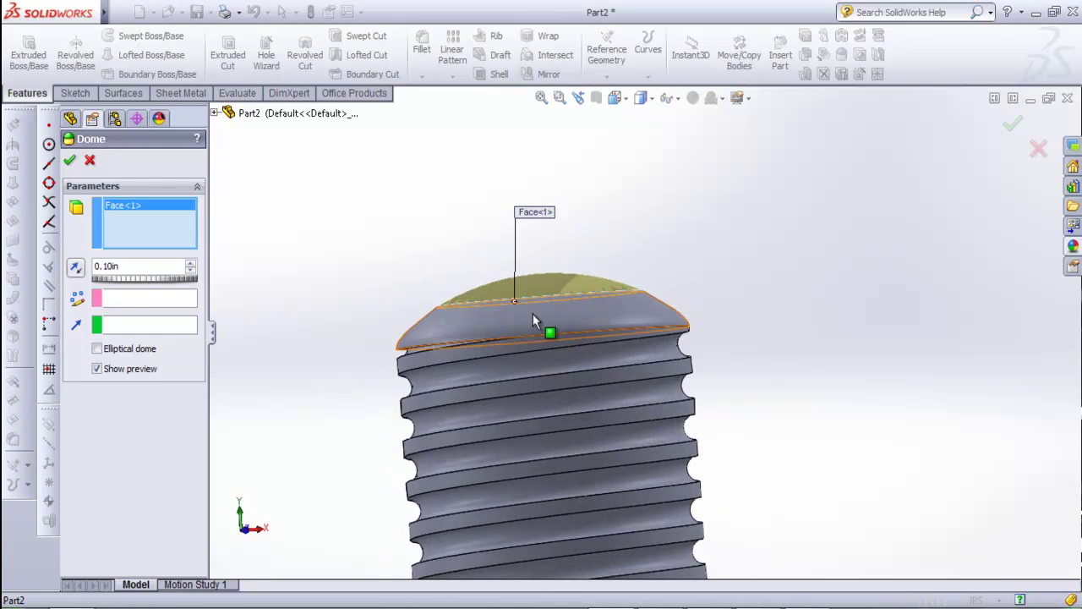
pyautogui.scroll(-3, 533, 313)
pyautogui.moveTo(372, 234)
pyautogui.mouseDown(button='middle')
pyautogui.moveTo(394, 254)
pyautogui.moveTo(498, 243)
pyautogui.mouseUp(button='middle')
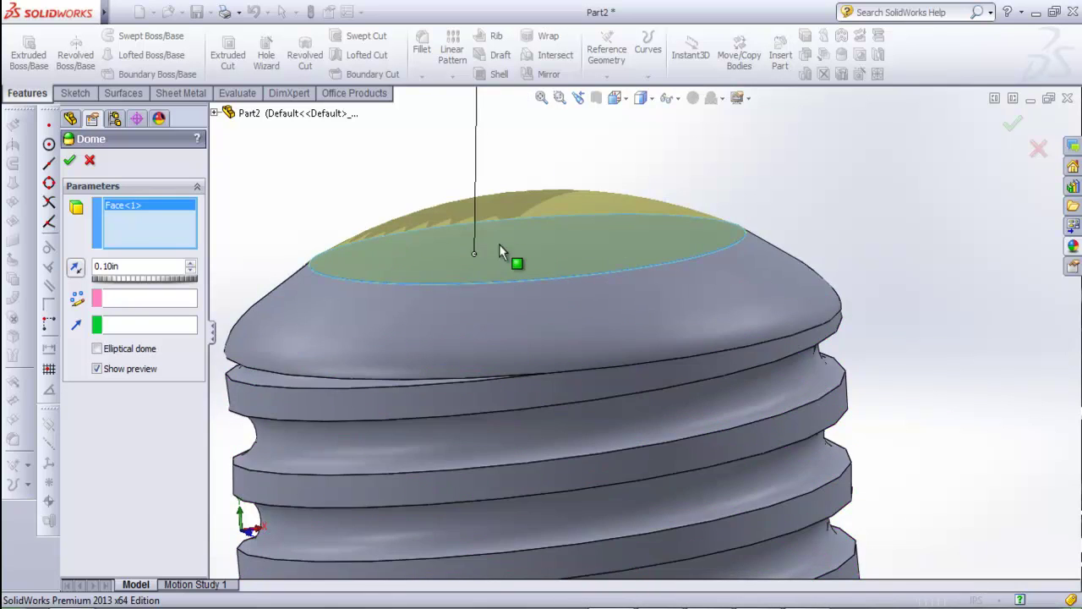
pyautogui.scroll(-2, 608, 233)
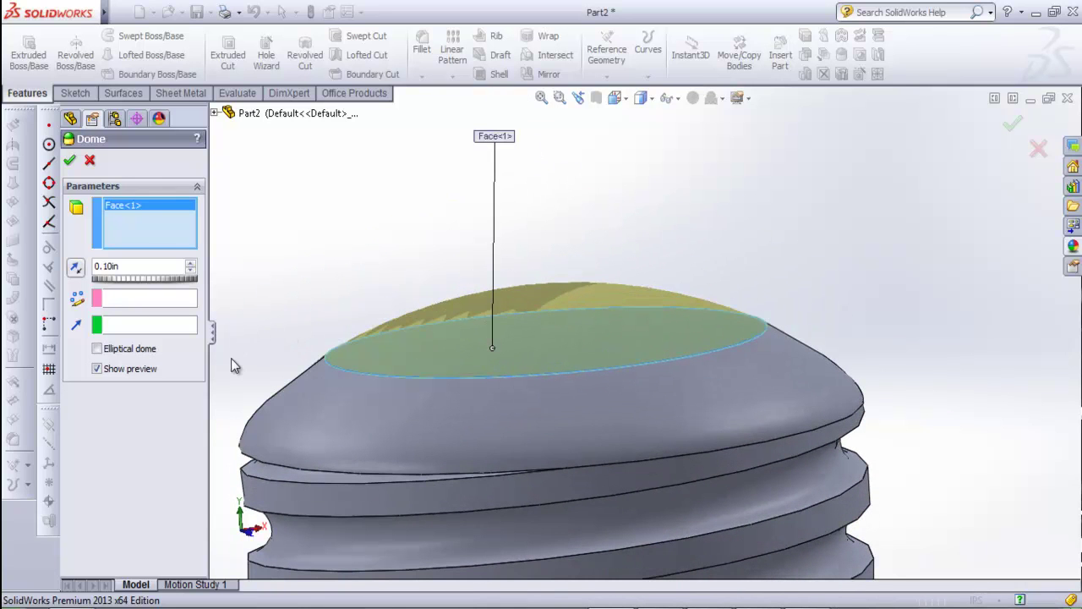
pyautogui.click(97, 350)
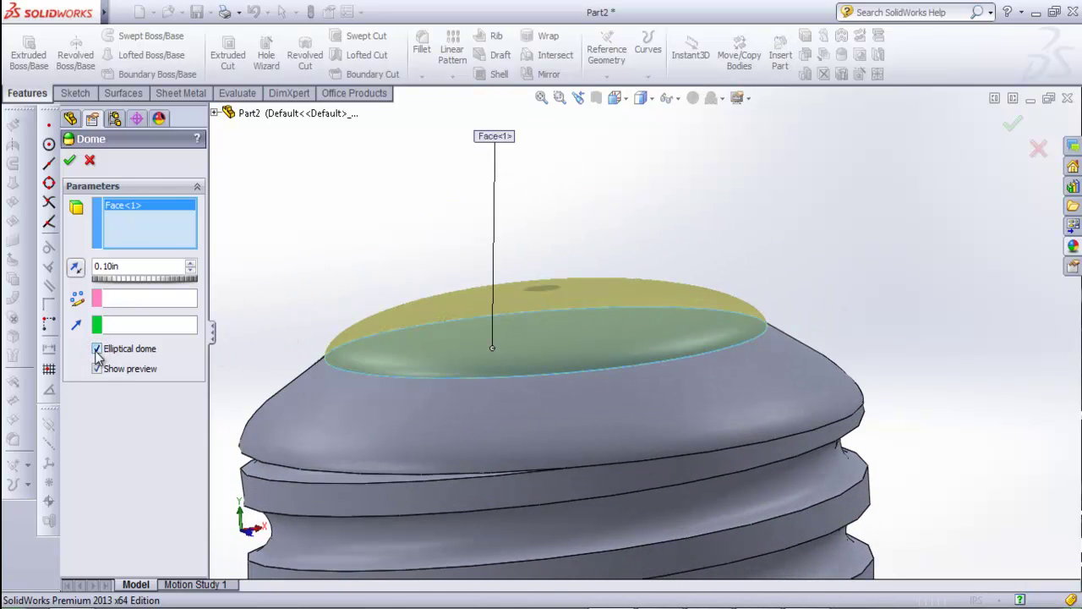
pyautogui.scroll(2, 540, 263)
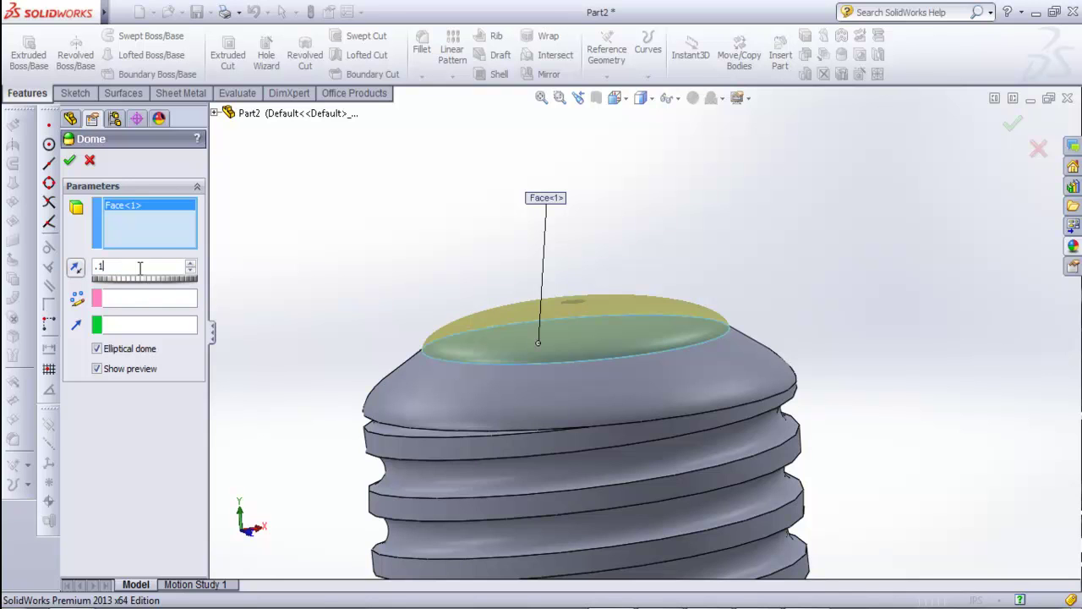
pyautogui.write('5')
pyautogui.press('Return')
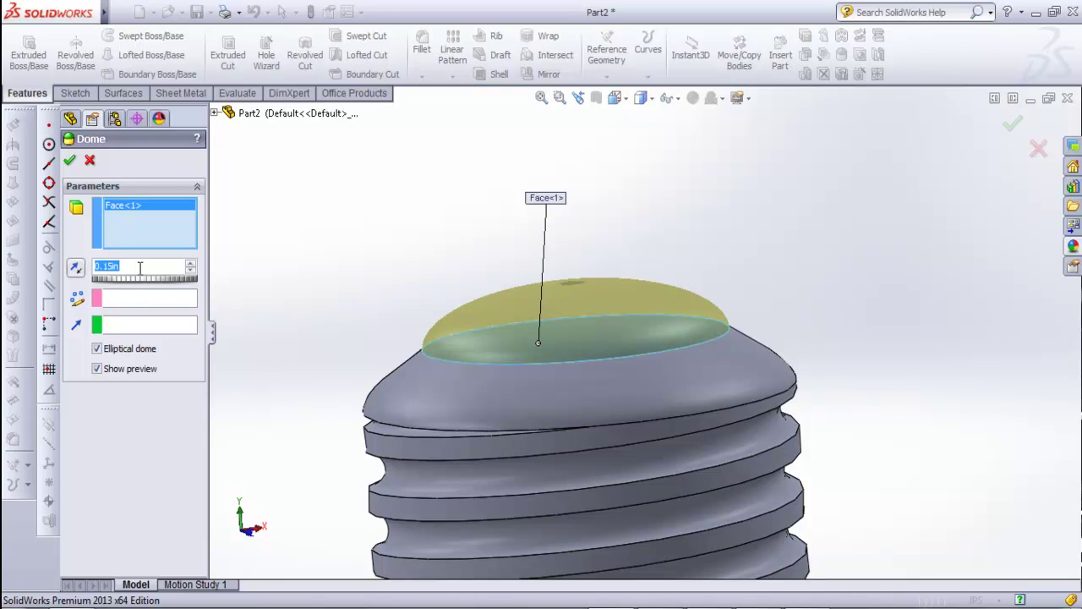
pyautogui.scroll(3, 630, 301)
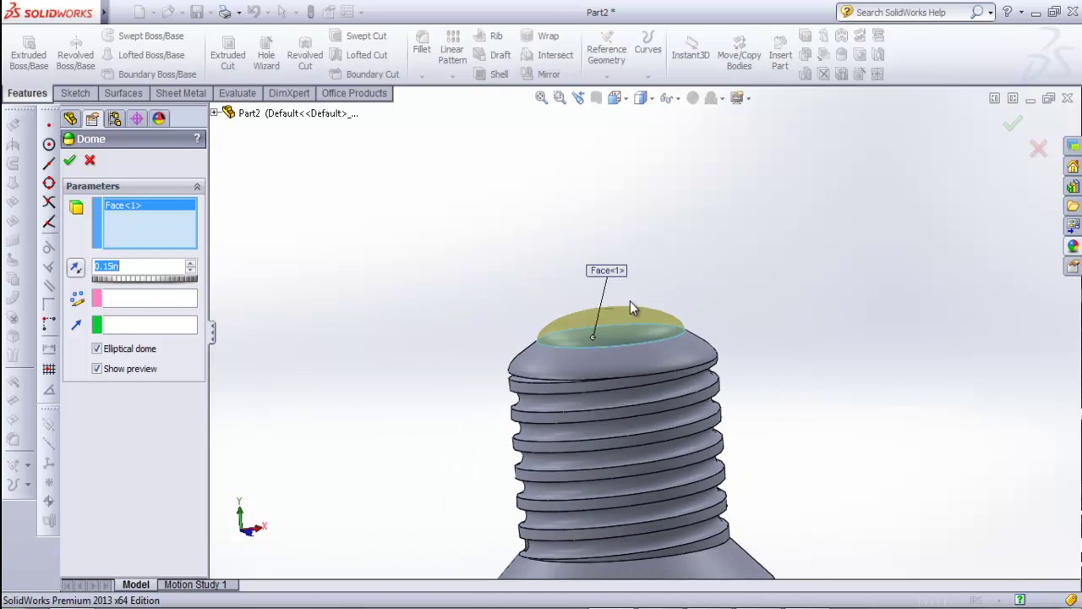
pyautogui.click(70, 160)
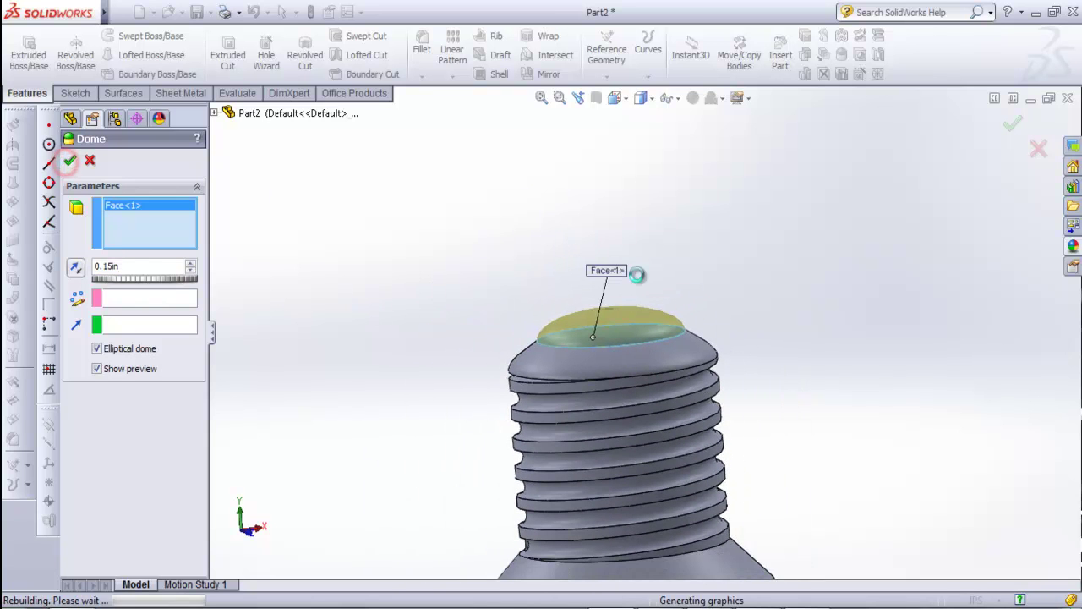
pyautogui.click(682, 276)
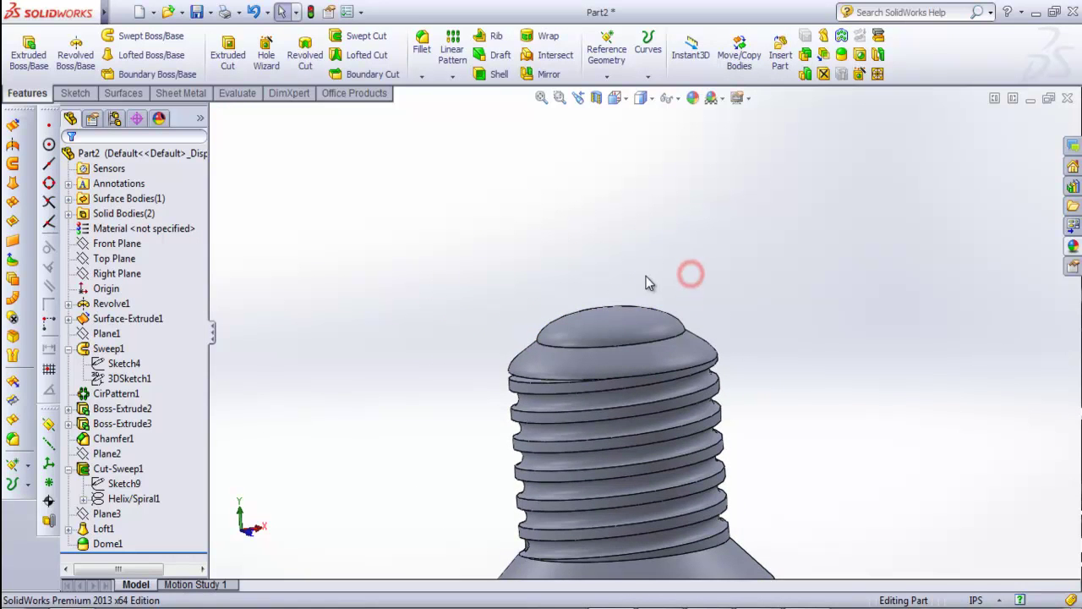
pyautogui.scroll(5, 647, 334)
pyautogui.moveTo(686, 459); pyautogui.dragTo(642, 456, button='middle')
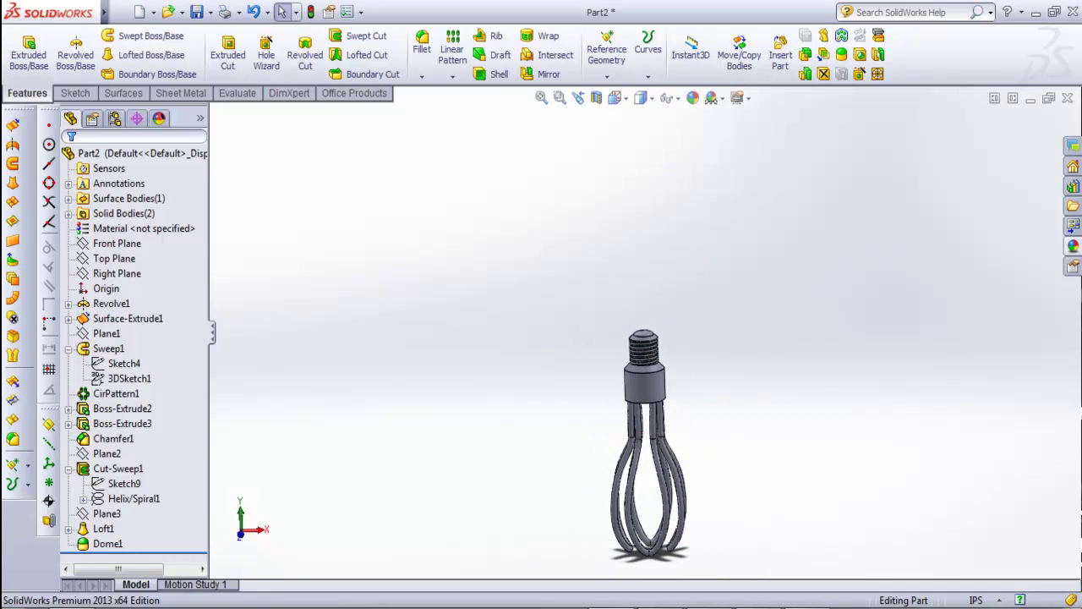
pyautogui.hotkey('alt', 'Tab')
pyautogui.hotkey('alt', 'Tab')
pyautogui.scroll(-3, 646, 524)
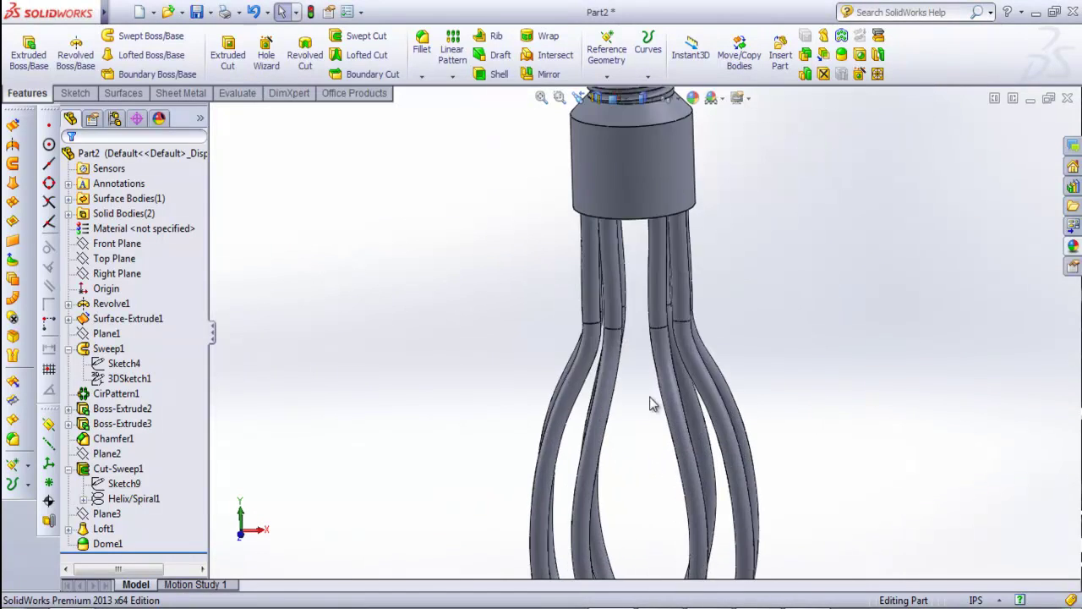
pyautogui.scroll(3, 741, 327)
pyautogui.moveTo(741, 328)
pyautogui.mouseDown(button='middle')
pyautogui.moveTo(778, 415)
pyautogui.moveTo(729, 357)
pyautogui.moveTo(730, 452)
pyautogui.mouseUp(button='middle')
pyautogui.scroll(-3, 667, 327)
pyautogui.scroll(-2, 679, 254)
pyautogui.moveTo(679, 254)
pyautogui.mouseDown(button='middle')
pyautogui.moveTo(667, 335)
pyautogui.moveTo(662, 307)
pyautogui.moveTo(691, 243)
pyautogui.moveTo(656, 307)
pyautogui.moveTo(639, 298)
pyautogui.moveTo(638, 317)
pyautogui.mouseUp(button='middle')
pyautogui.scroll(-3, 654, 285)
pyautogui.scroll(3, 667, 304)
pyautogui.scroll(2, 638, 317)
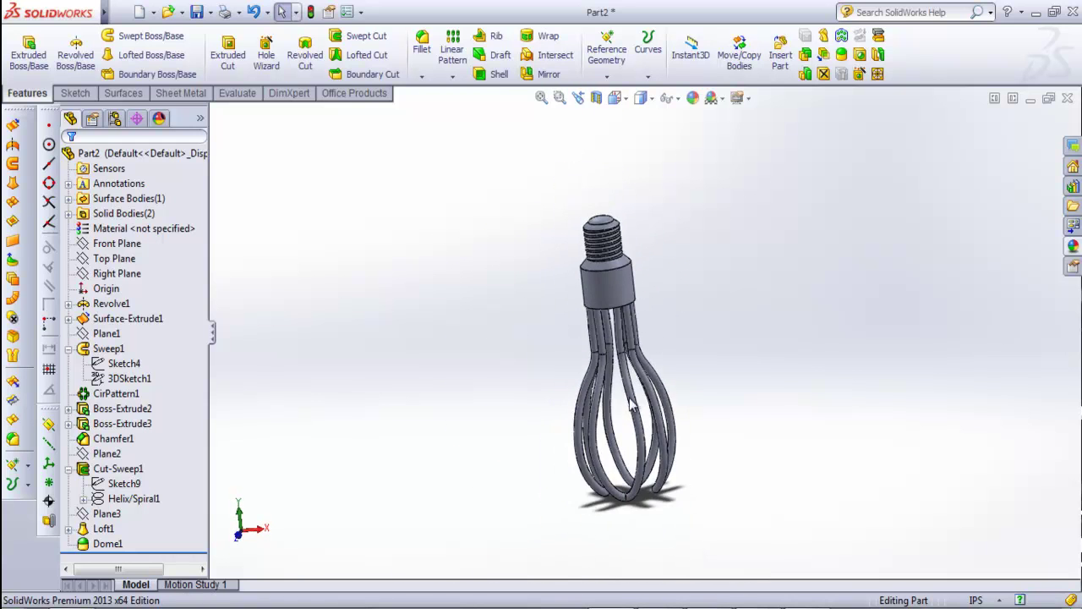
pyautogui.scroll(-5, 636, 334)
pyautogui.scroll(2, 638, 334)
pyautogui.scroll(3, 657, 387)
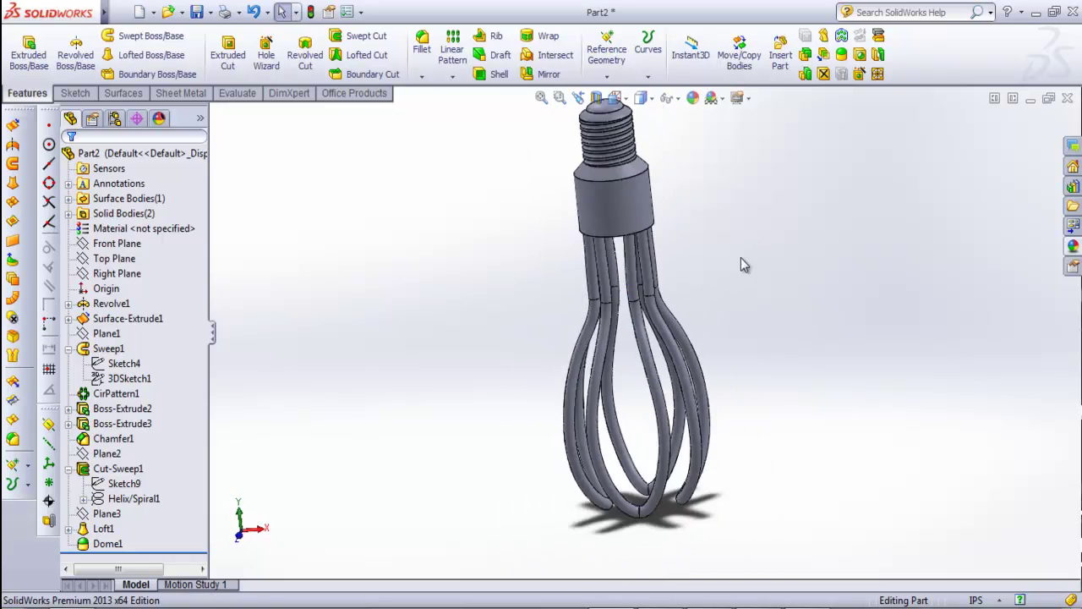
pyautogui.scroll(2, 659, 256)
pyautogui.moveTo(659, 256)
pyautogui.mouseDown(button='middle')
pyautogui.moveTo(678, 281)
pyautogui.moveTo(681, 272)
pyautogui.mouseUp(button='middle')
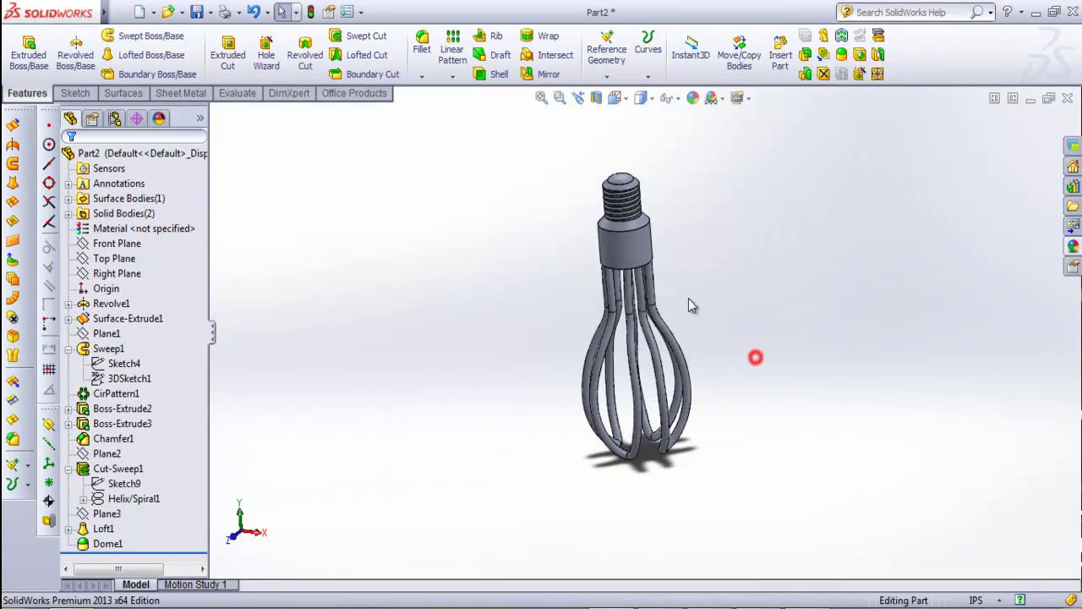
pyautogui.scroll(-3, 687, 279)
pyautogui.moveTo(685, 259)
pyautogui.mouseDown(button='middle')
pyautogui.moveTo(677, 218)
pyautogui.moveTo(682, 273)
pyautogui.moveTo(645, 229)
pyautogui.moveTo(667, 257)
pyautogui.mouseUp(button='middle')
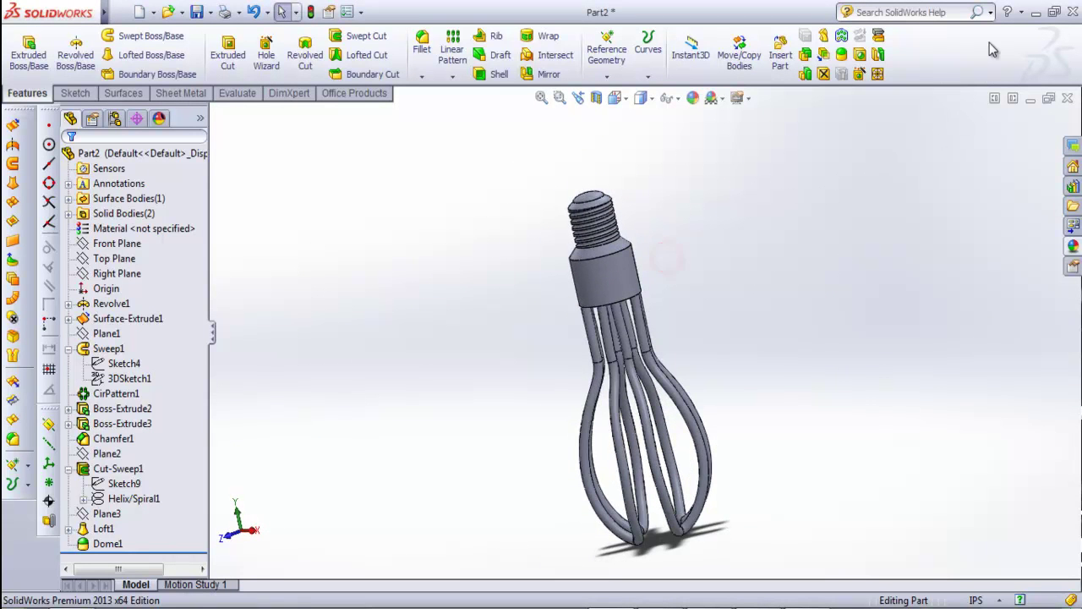
pyautogui.click(1036, 12)
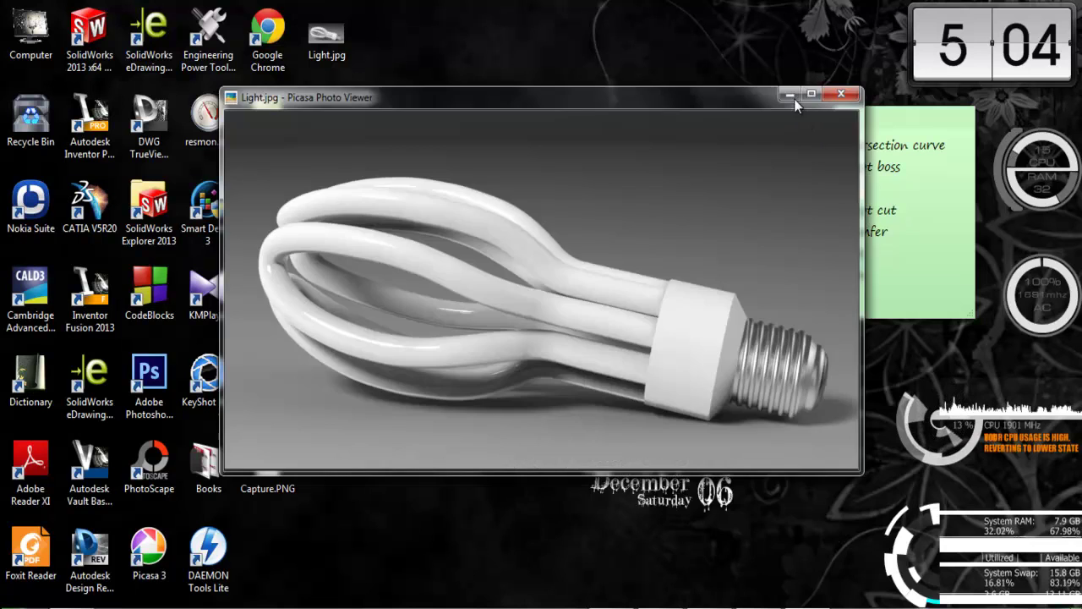
pyautogui.click(793, 98)
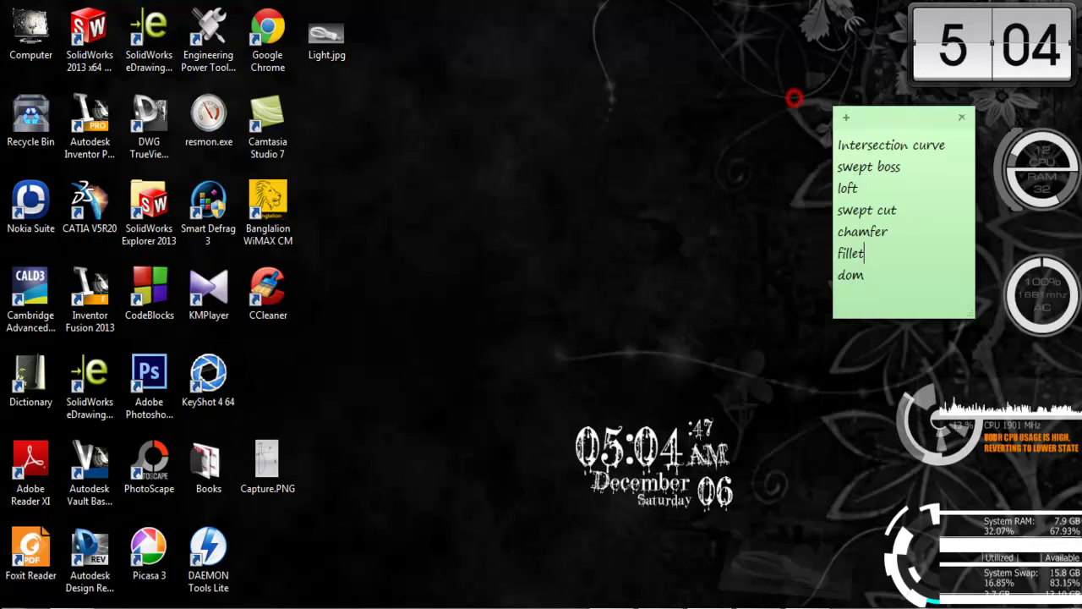
pyautogui.hotkey('alt', 'Tab')
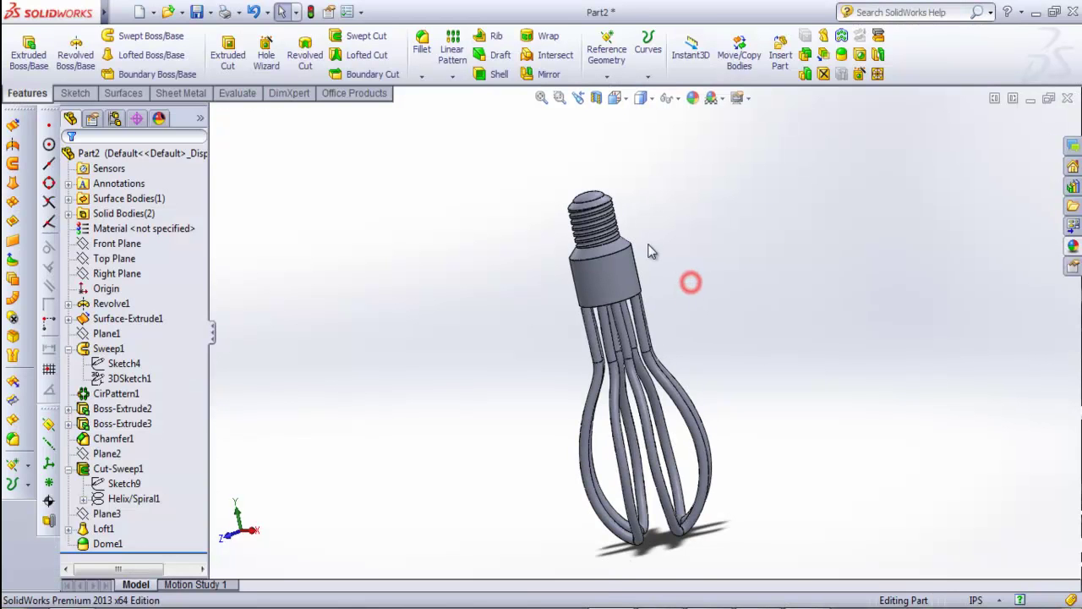
# - Zoom and orbit to the collar's underside and pick its bottom edge
pyautogui.scroll(-2, 651, 251)
pyautogui.scroll(-1, 621, 280)
pyautogui.scroll(-1, 592, 288)
pyautogui.scroll(-1, 578, 295)
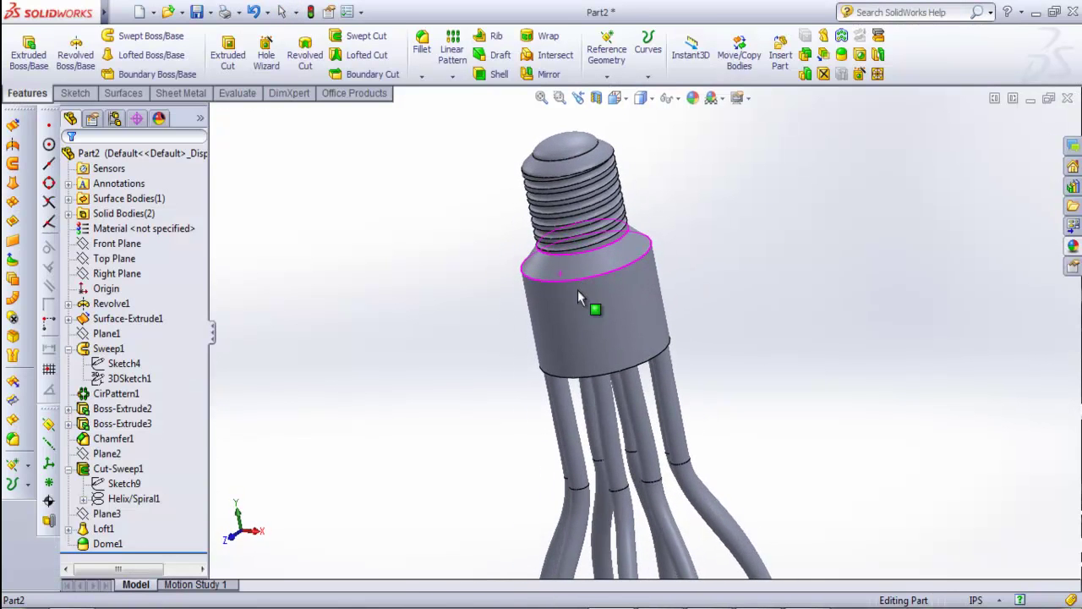
pyautogui.scroll(1, 578, 296)
pyautogui.scroll(-2, 496, 290)
pyautogui.scroll(-2, 495, 290)
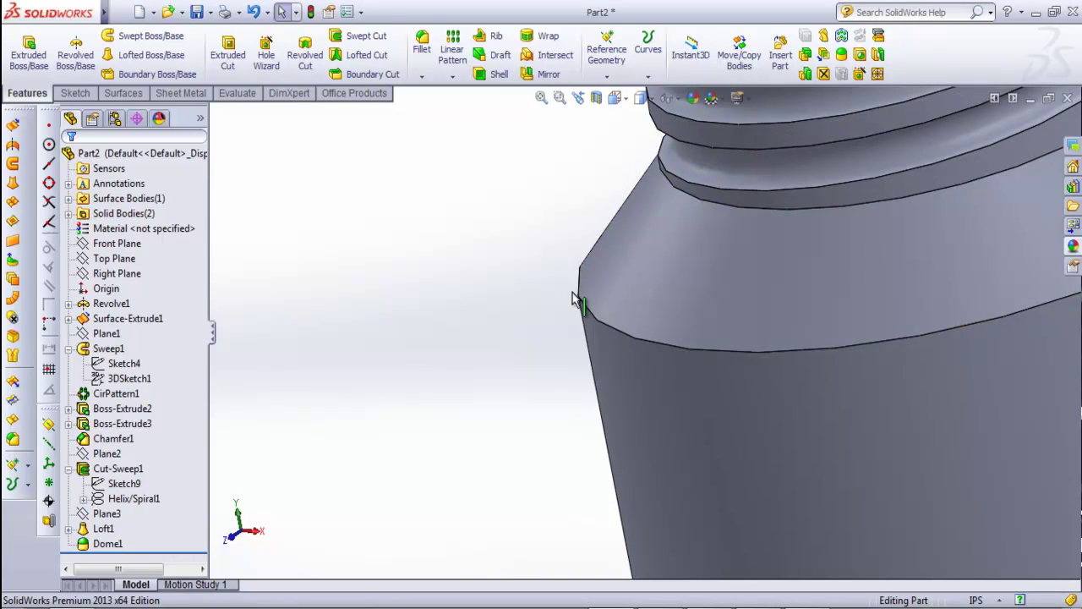
pyautogui.scroll(1, 581, 300)
pyautogui.click(526, 320)
pyautogui.scroll(1, 558, 396)
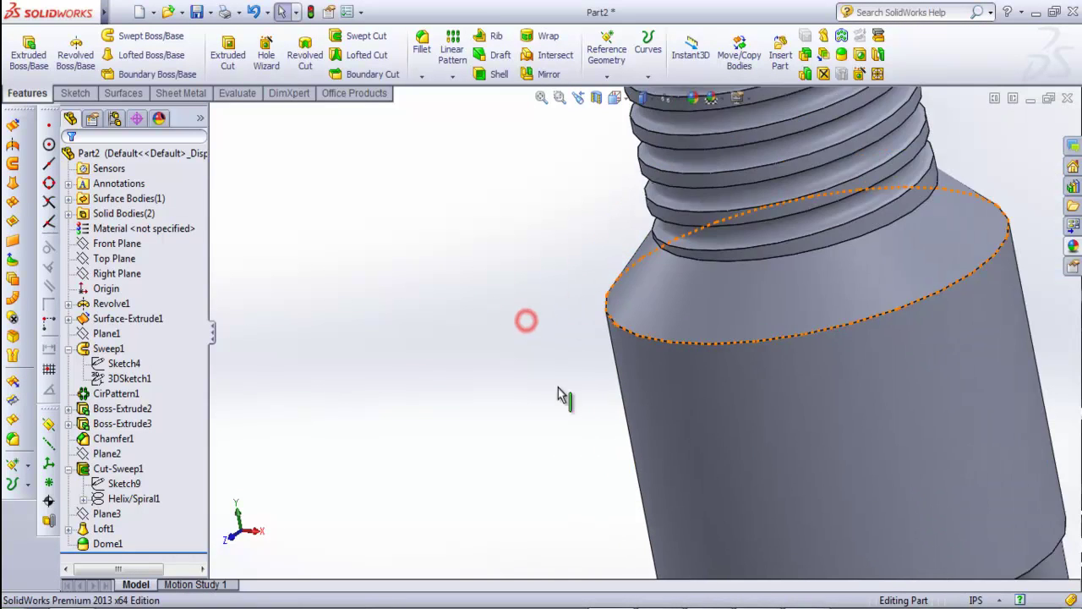
pyautogui.scroll(3, 591, 406)
pyautogui.moveTo(710, 444)
pyautogui.mouseDown(button='middle')
pyautogui.moveTo(650, 306)
pyautogui.moveTo(580, 307)
pyautogui.mouseUp(button='middle')
pyautogui.scroll(-3, 727, 406)
pyautogui.scroll(-1, 757, 372)
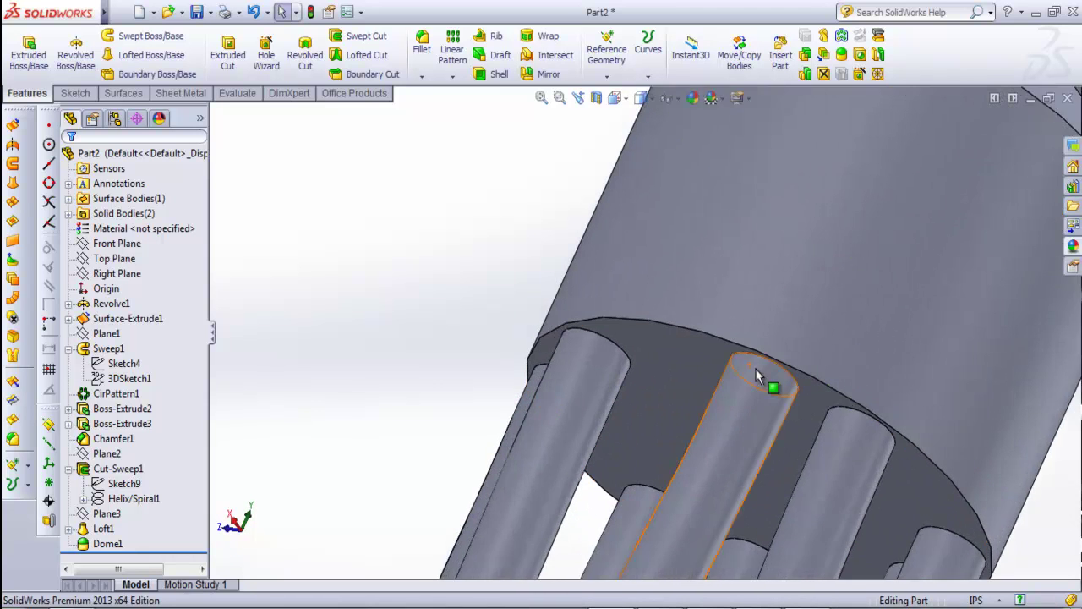
pyautogui.scroll(1, 580, 352)
pyautogui.scroll(2, 648, 273)
pyautogui.scroll(-2, 653, 329)
pyautogui.click(653, 330)
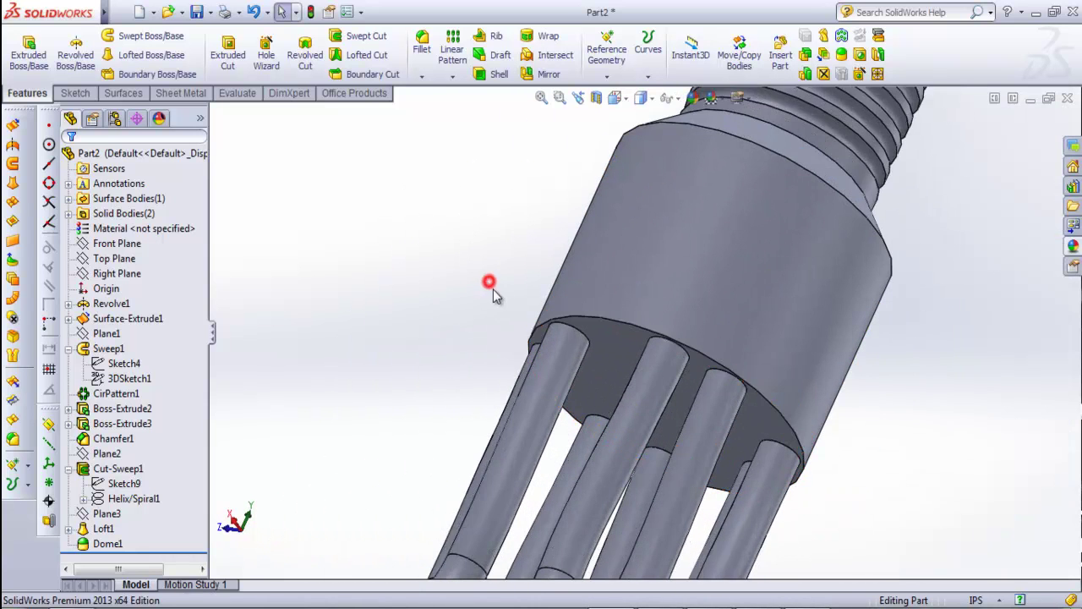
pyautogui.scroll(-2, 495, 271)
# - Fillet the collar's bottom edge with a 0.05 in radius
pyautogui.click(421, 44)
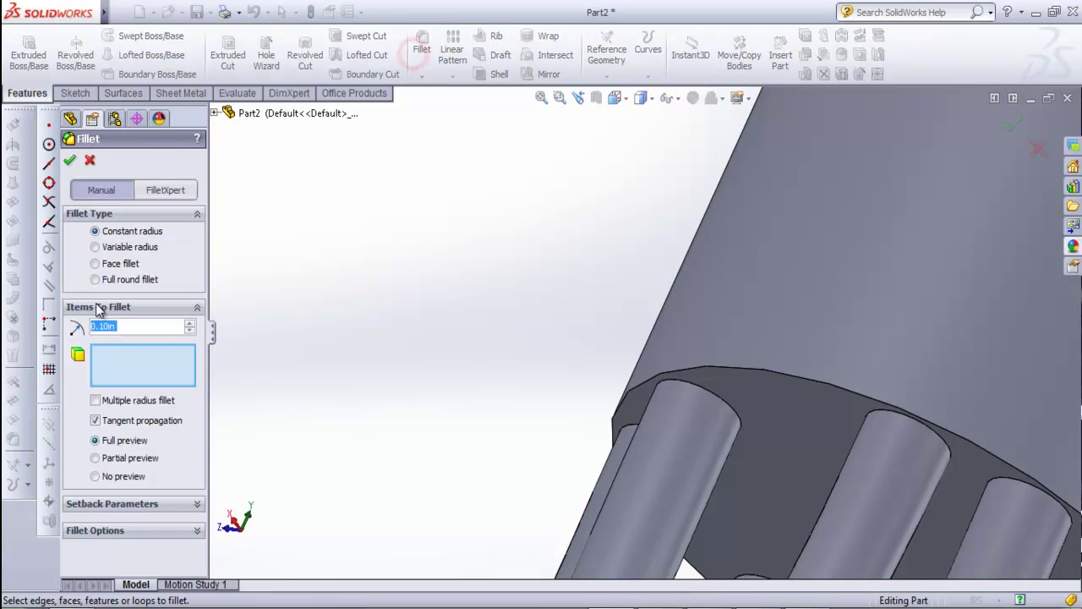
pyautogui.scroll(-2, 626, 355)
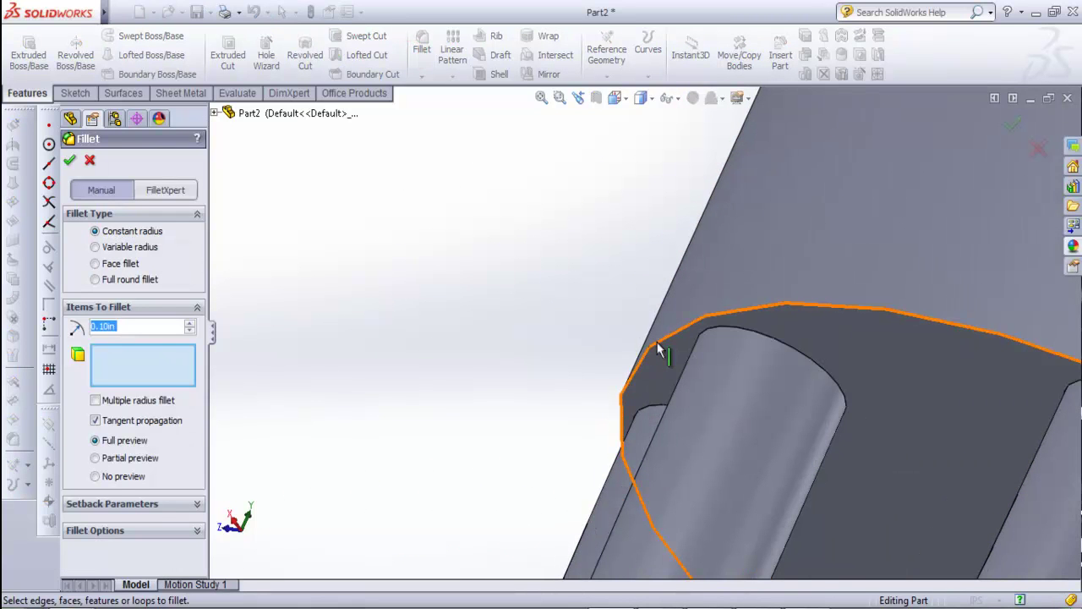
pyautogui.click(656, 345)
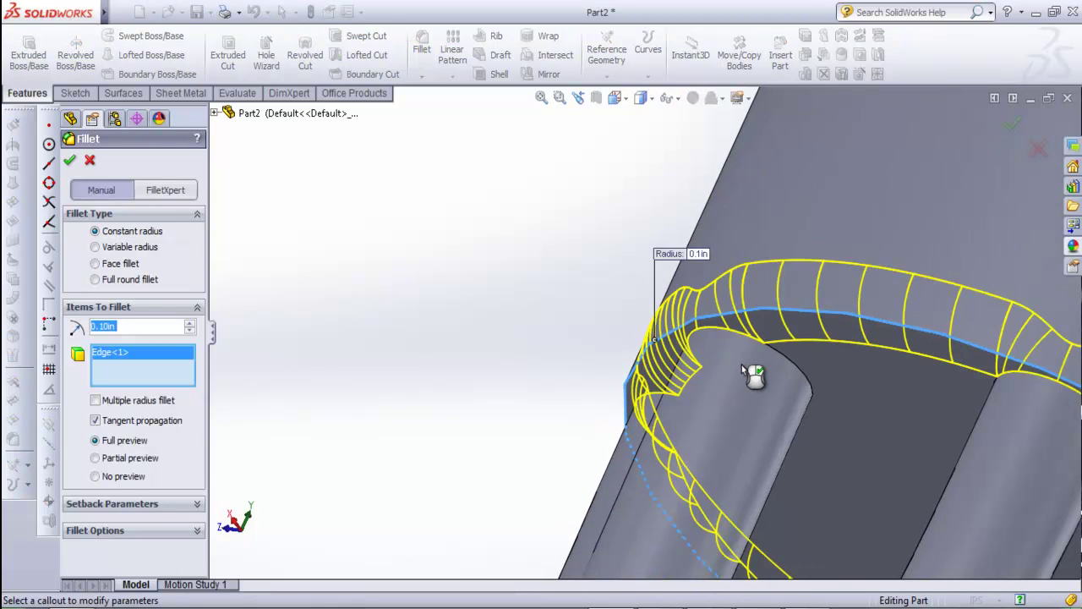
pyautogui.scroll(2, 749, 370)
pyautogui.scroll(-1, 748, 371)
pyautogui.scroll(-2, 749, 371)
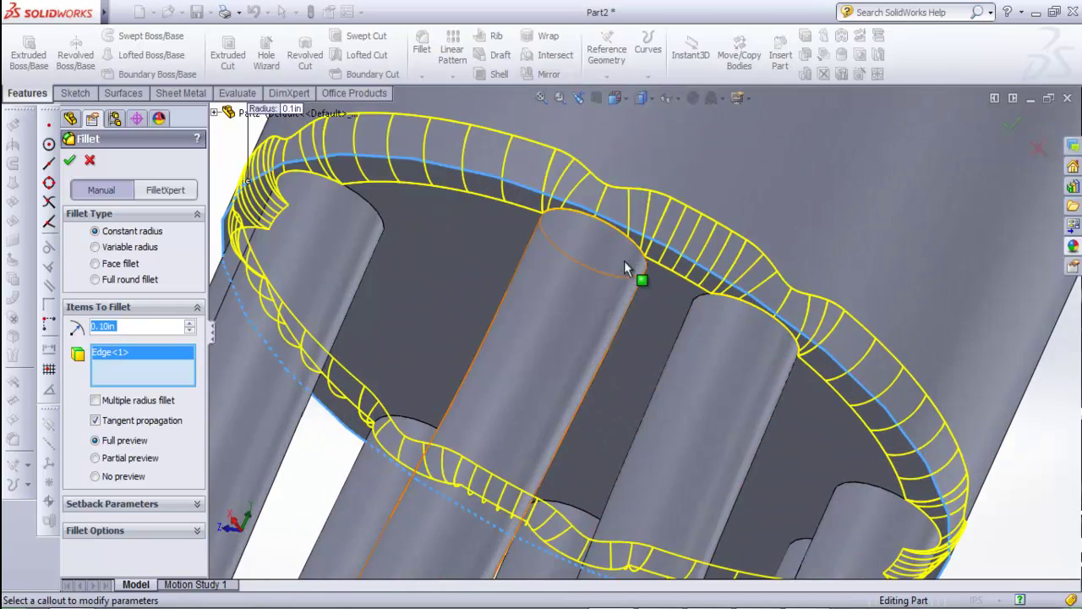
pyautogui.scroll(2, 624, 260)
pyautogui.moveTo(624, 260); pyautogui.dragTo(524, 288, button='middle')
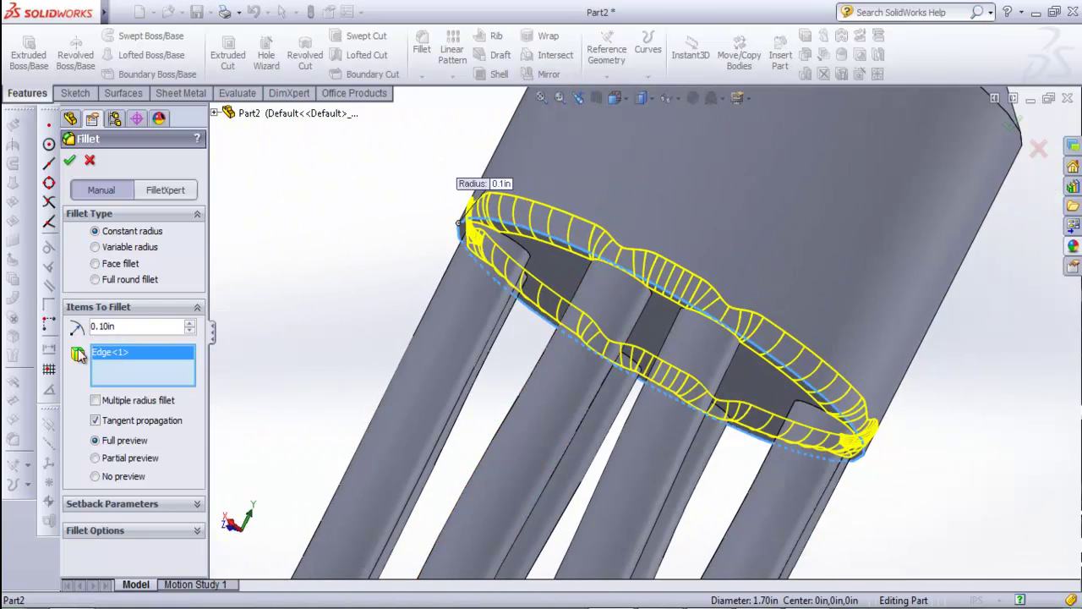
pyautogui.doubleClick(138, 325)
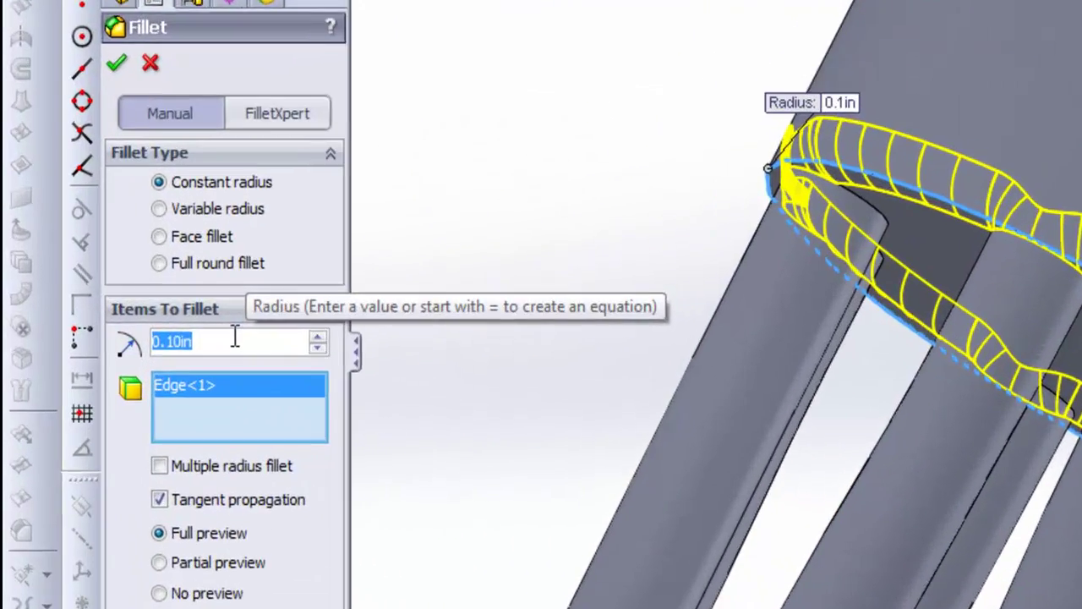
pyautogui.write('.05')
pyautogui.press('Return')
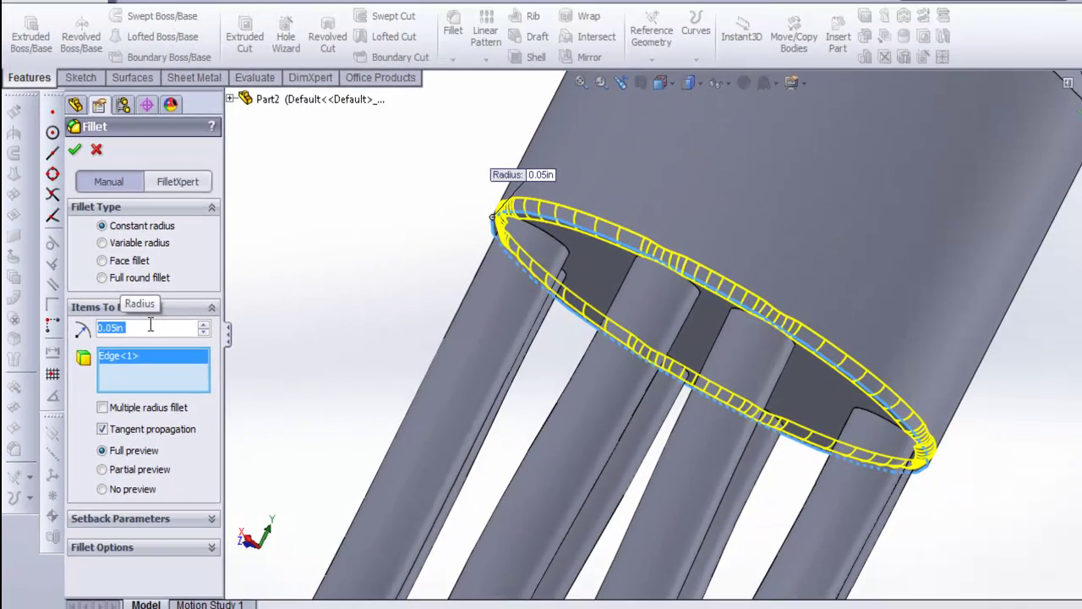
pyautogui.click(76, 164)
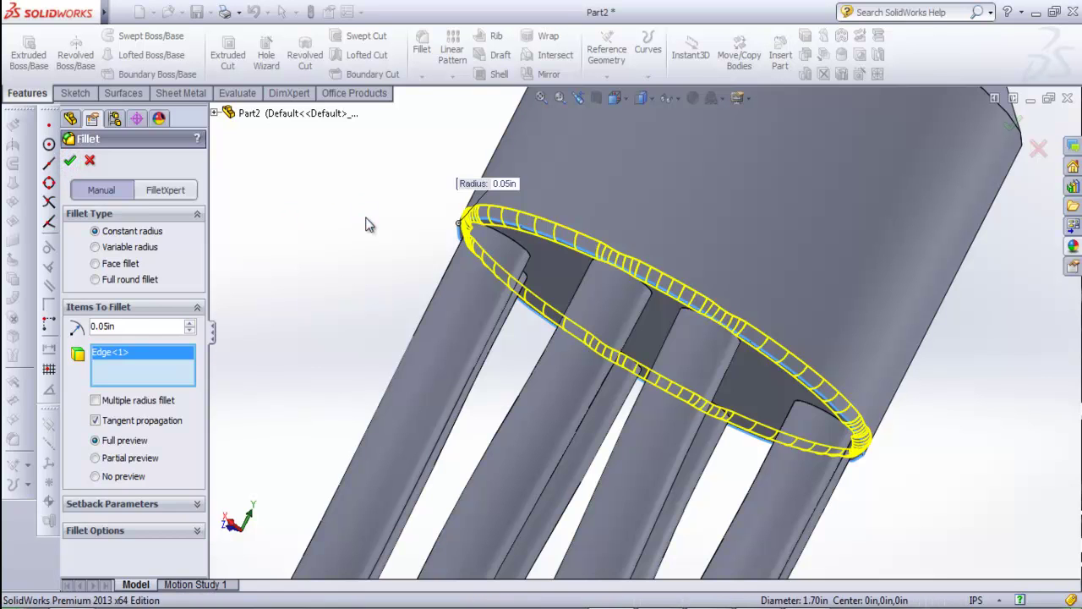
pyautogui.moveTo(451, 218); pyautogui.dragTo(450, 271, button='middle')
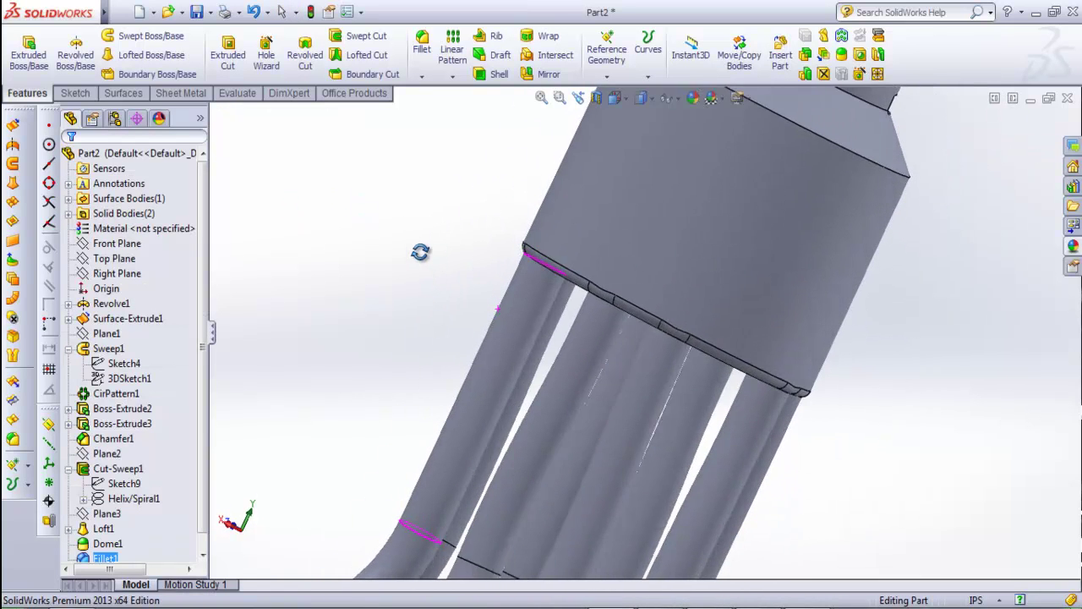
# - Orbit close to the collar and select the fillet face to check it
pyautogui.scroll(5, 507, 279)
pyautogui.moveTo(563, 283); pyautogui.dragTo(592, 242, button='middle')
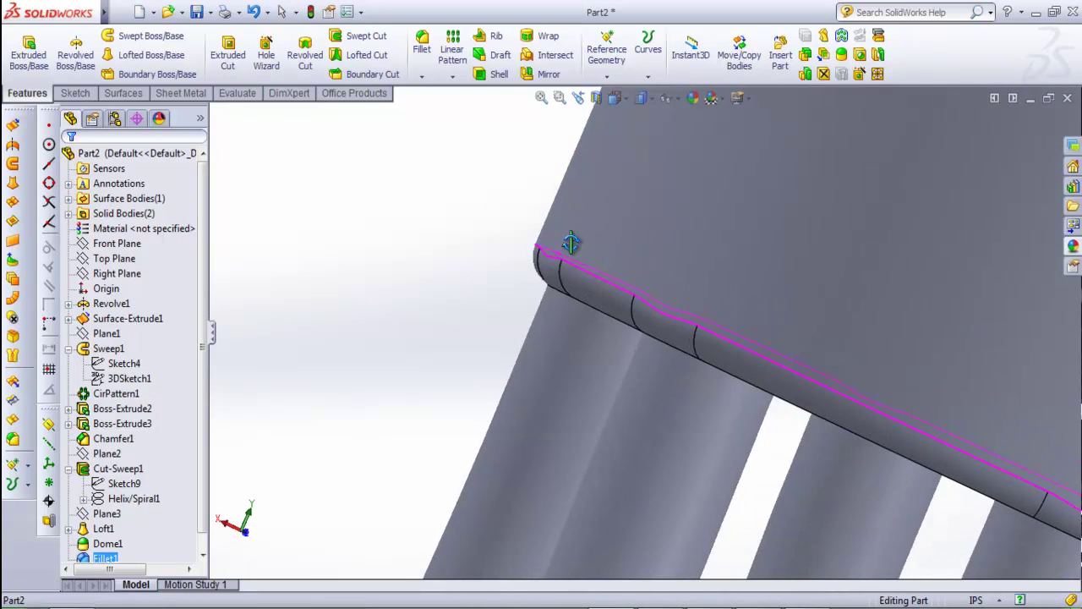
pyautogui.click(502, 288)
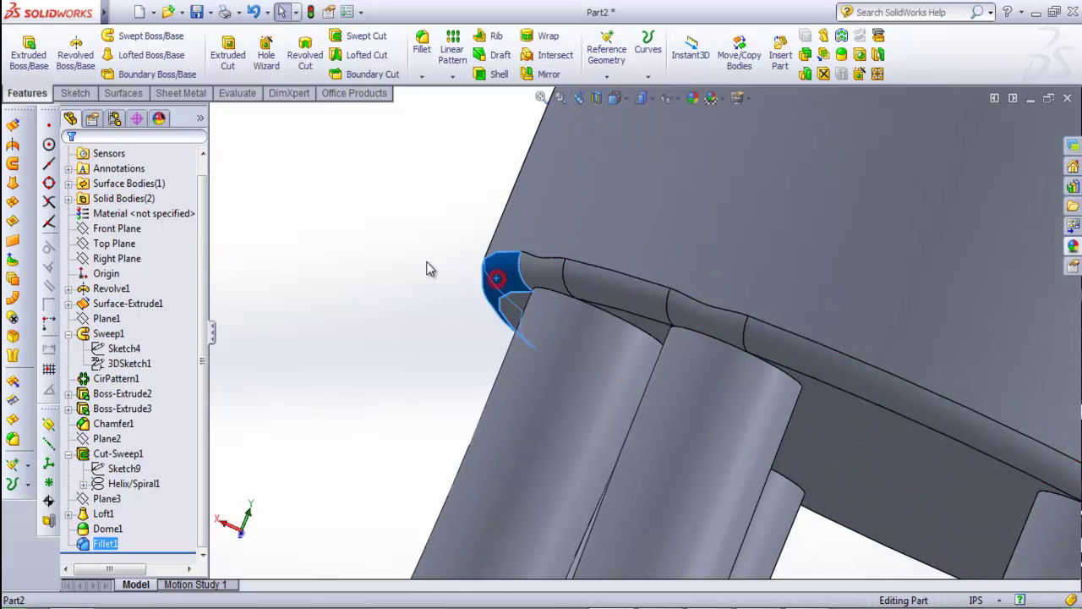
pyautogui.moveTo(447, 245); pyautogui.dragTo(454, 268, button='middle')
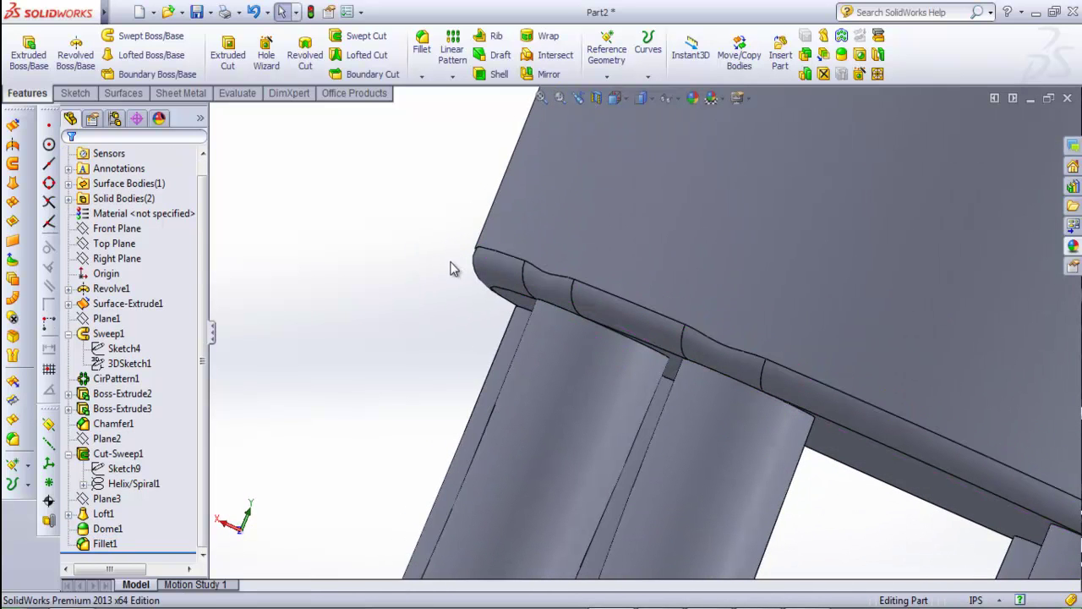
pyautogui.scroll(-3, 430, 248)
# - Orbit the bulb upright, then switch to the Light.jpg reference photo in Picasa
pyautogui.moveTo(429, 243)
pyautogui.mouseDown(button='middle')
pyautogui.moveTo(740, 292)
pyautogui.moveTo(660, 177)
pyautogui.moveTo(473, 172)
pyautogui.moveTo(775, 287)
pyautogui.mouseUp(button='middle')
pyautogui.scroll(-5, 775, 287)
pyautogui.scroll(3, 683, 295)
pyautogui.moveTo(683, 295)
pyautogui.mouseDown(button='middle')
pyautogui.moveTo(712, 249)
pyautogui.moveTo(719, 269)
pyautogui.mouseUp(button='middle')
pyautogui.moveTo(664, 330)
pyautogui.mouseDown(button='middle')
pyautogui.moveTo(683, 256)
pyautogui.moveTo(665, 299)
pyautogui.mouseUp(button='middle')
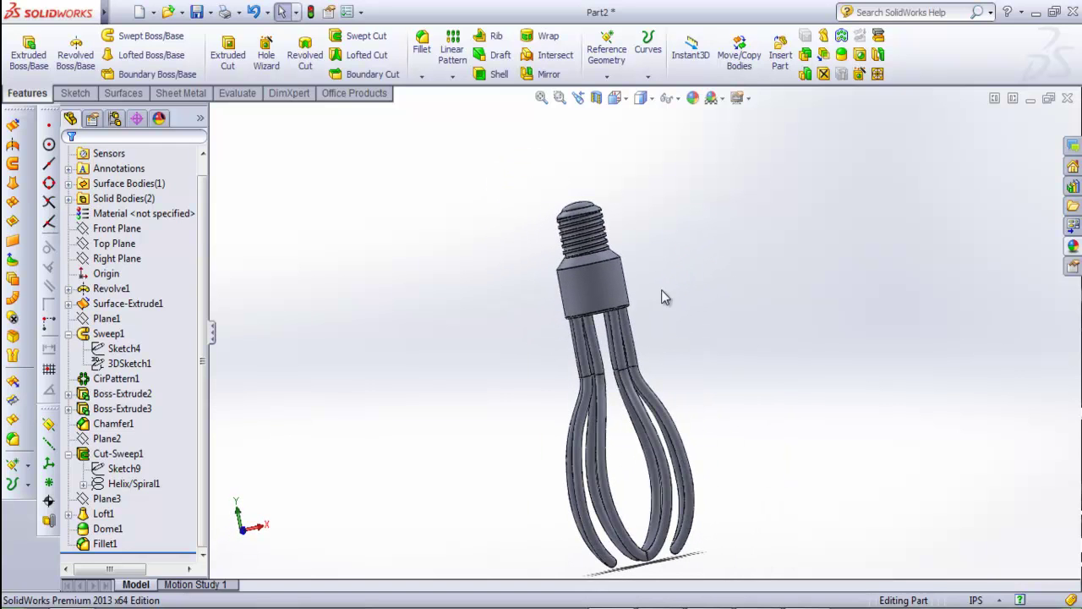
pyautogui.moveTo(703, 367)
pyautogui.mouseDown(button='middle')
pyautogui.moveTo(708, 309)
pyautogui.moveTo(715, 391)
pyautogui.mouseUp(button='middle')
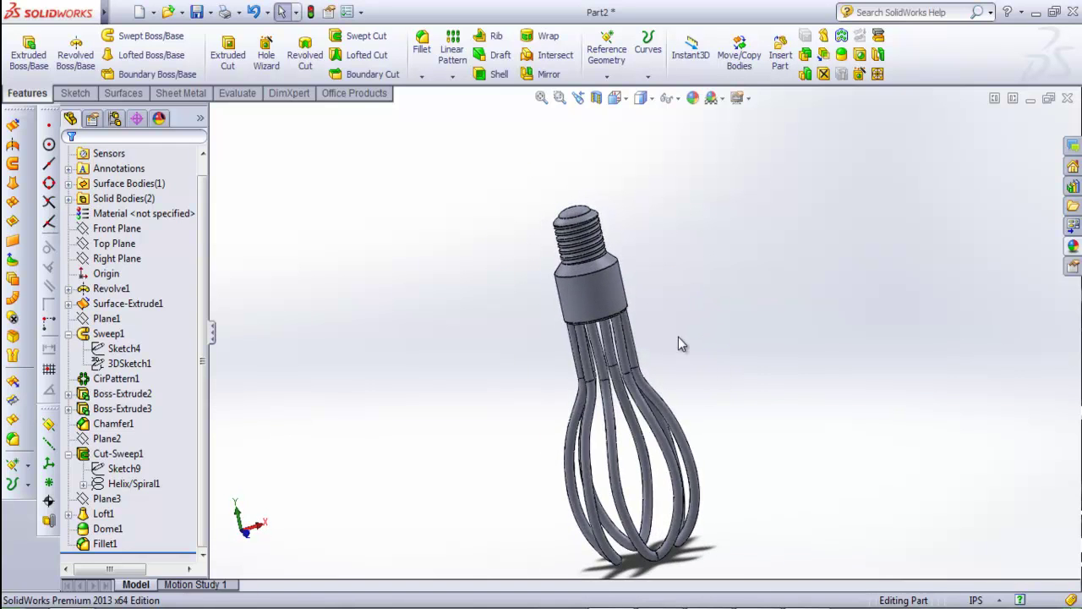
pyautogui.moveTo(678, 337)
pyautogui.mouseDown(button='middle')
pyautogui.moveTo(674, 376)
pyautogui.moveTo(659, 352)
pyautogui.moveTo(659, 365)
pyautogui.mouseUp(button='middle')
pyautogui.scroll(-3, 661, 334)
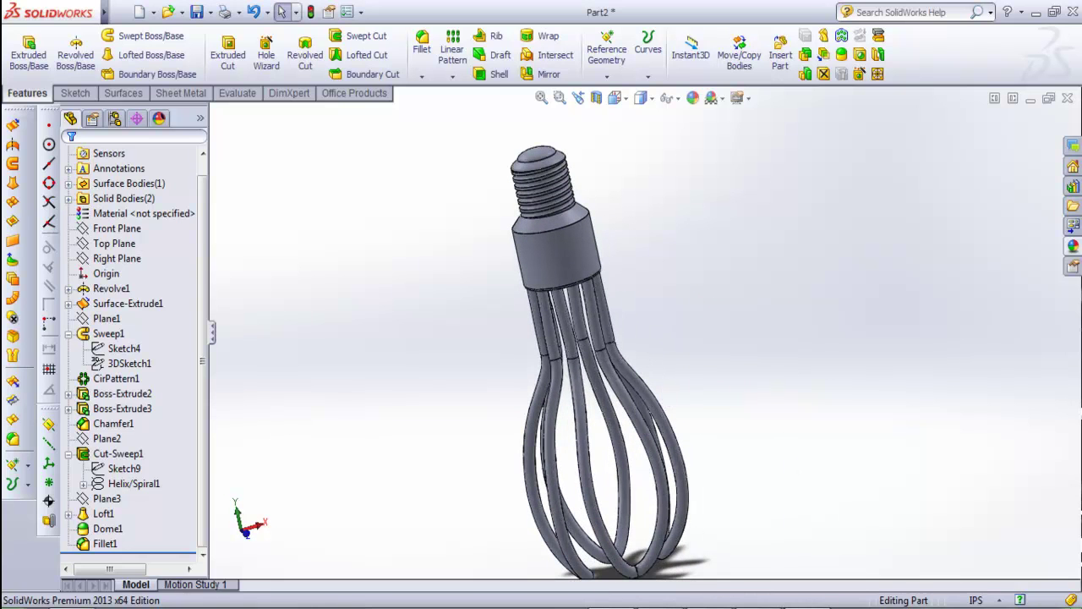
pyautogui.hotkey('alt', 'Tab')
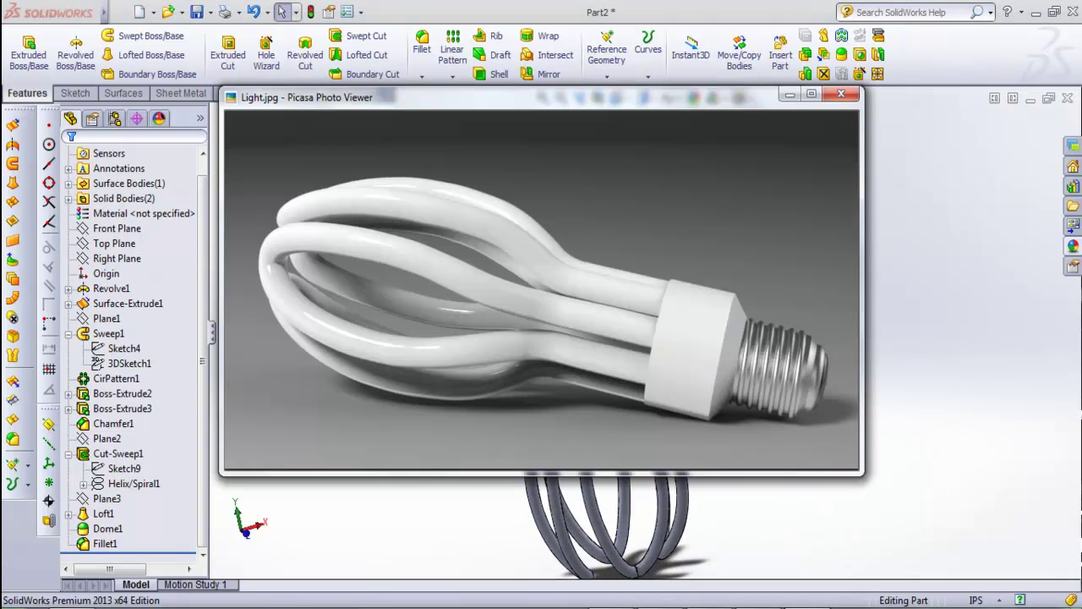
# - Close the Light.jpg photo, check the desktop sticky note, and restore SolidWorks
pyautogui.press('Escape')
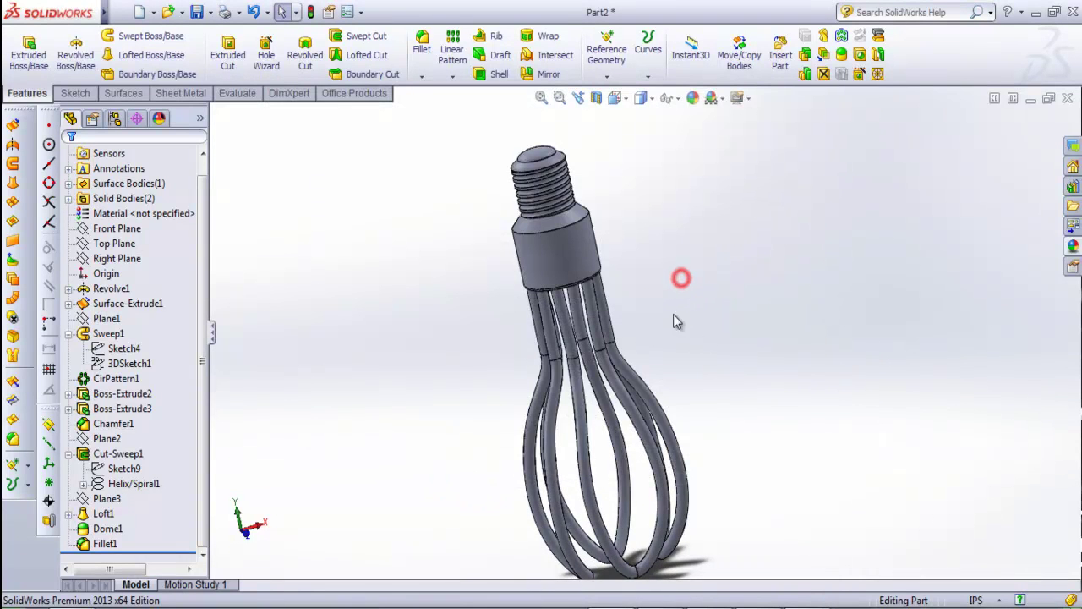
pyautogui.moveTo(675, 320); pyautogui.dragTo(678, 393, button='middle')
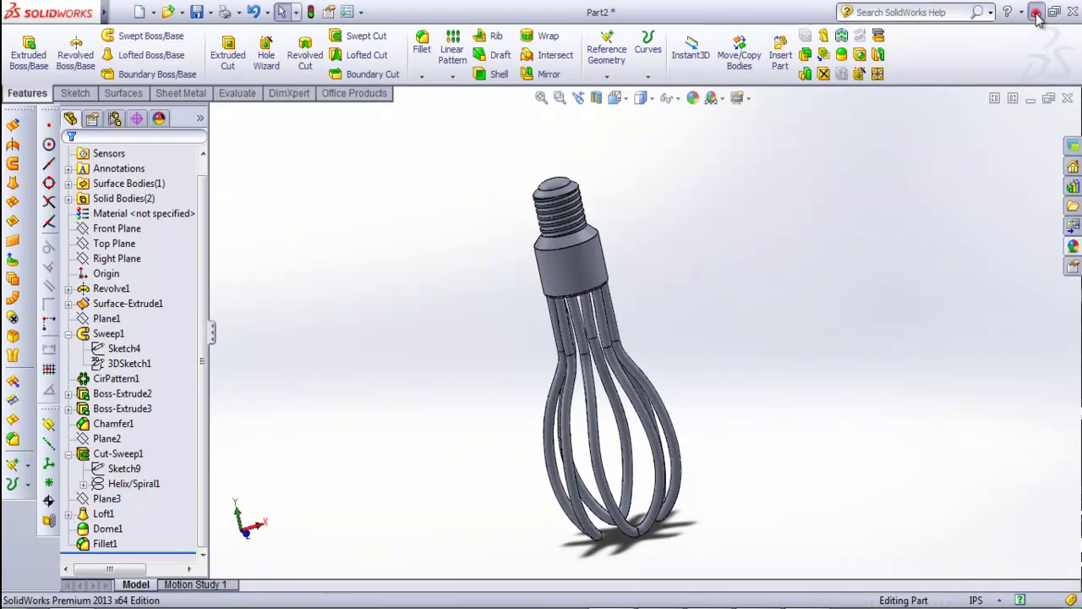
pyautogui.click(1036, 12)
pyautogui.moveTo(892, 124); pyautogui.dragTo(874, 112)
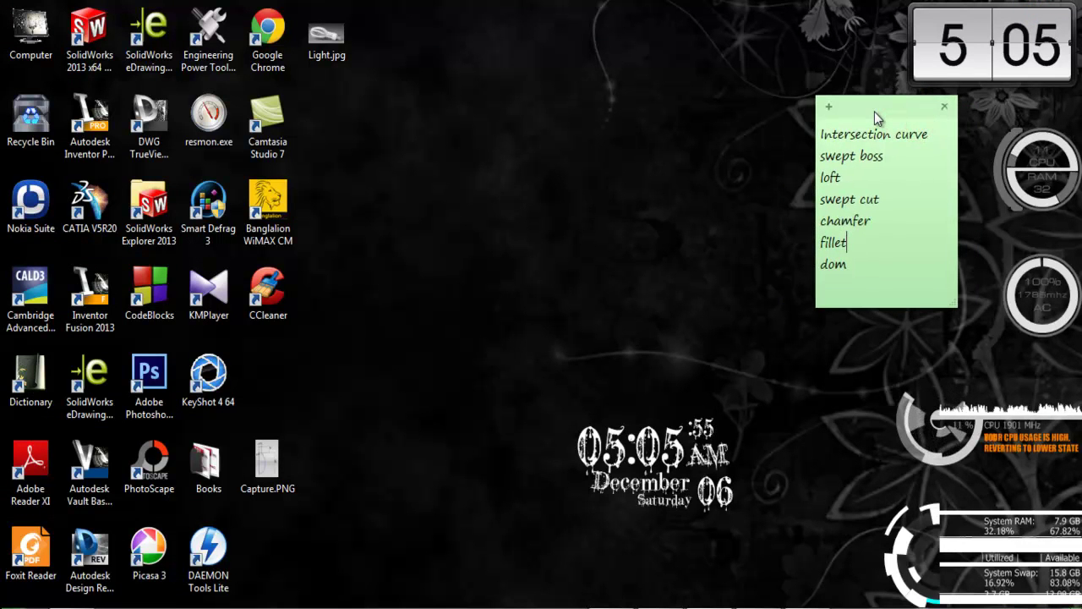
pyautogui.click(628, 597)
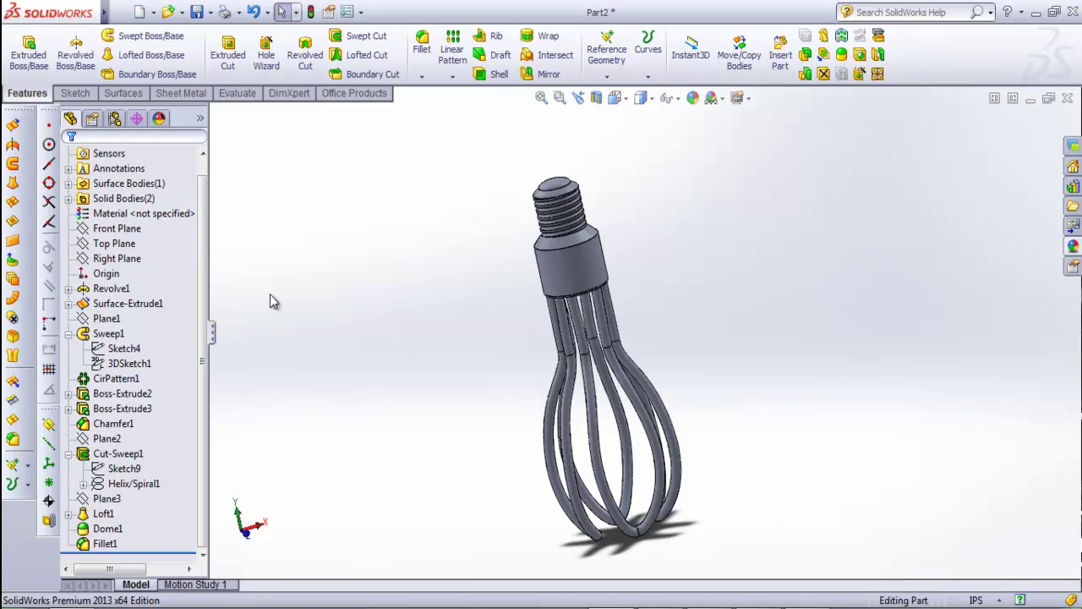
pyautogui.click(145, 35)
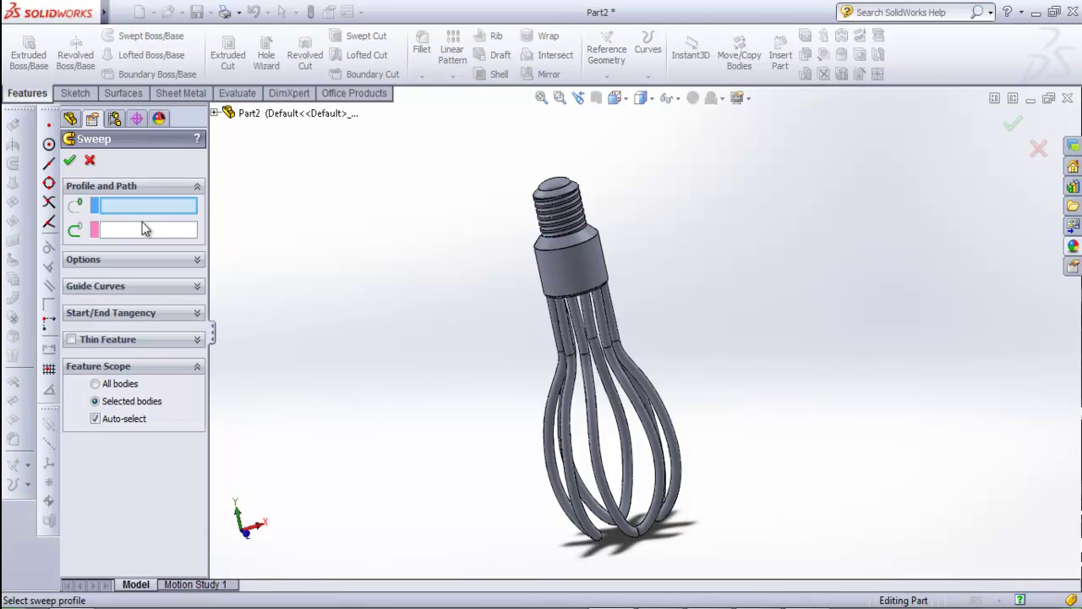
pyautogui.click(118, 285)
pyautogui.click(126, 285)
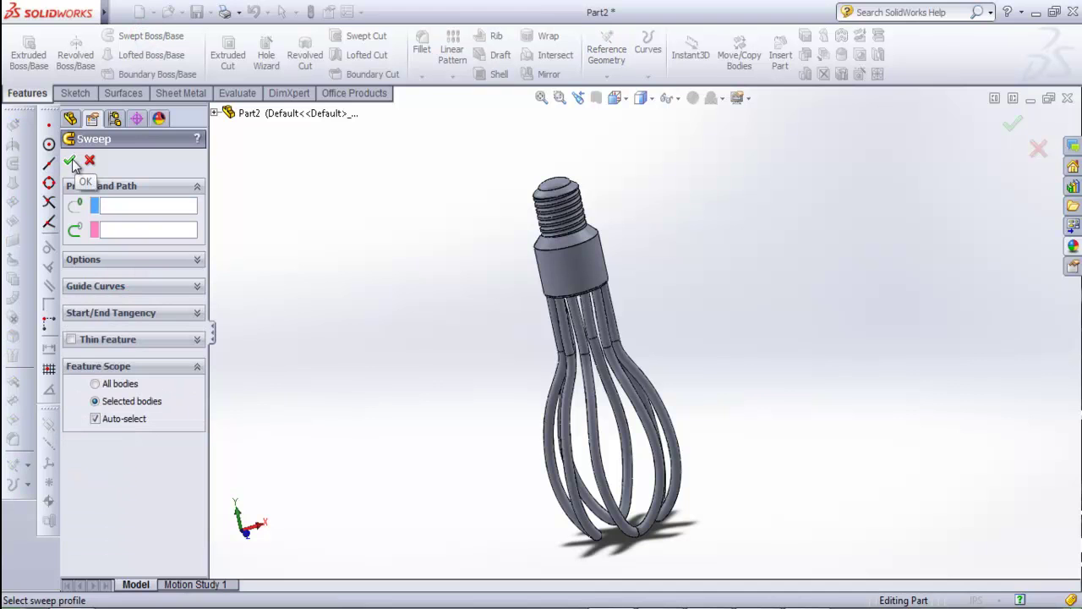
pyautogui.click(71, 162)
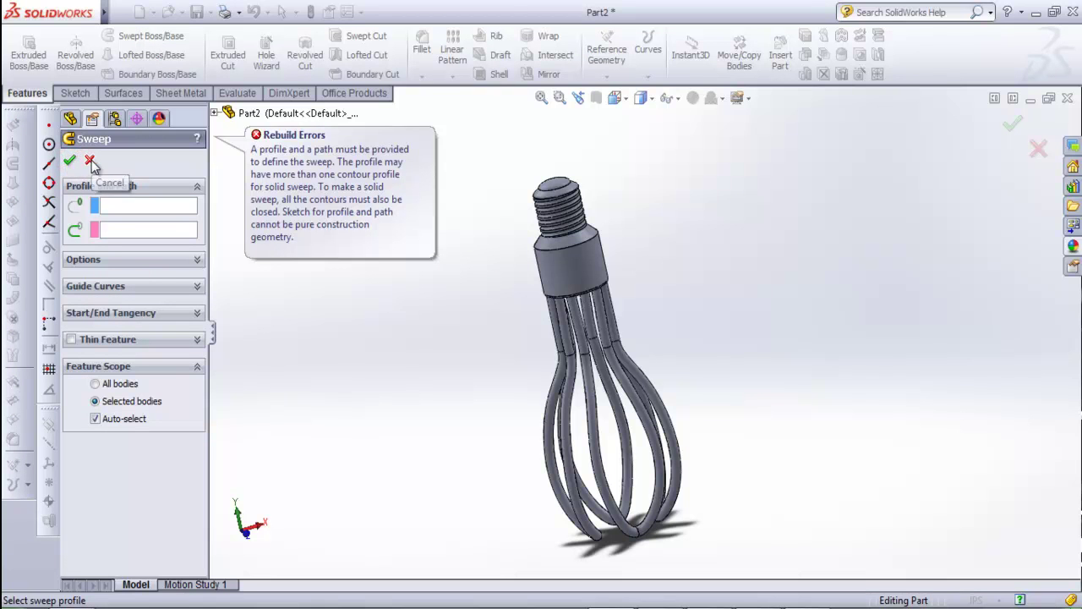
pyautogui.click(90, 161)
pyautogui.click(247, 190)
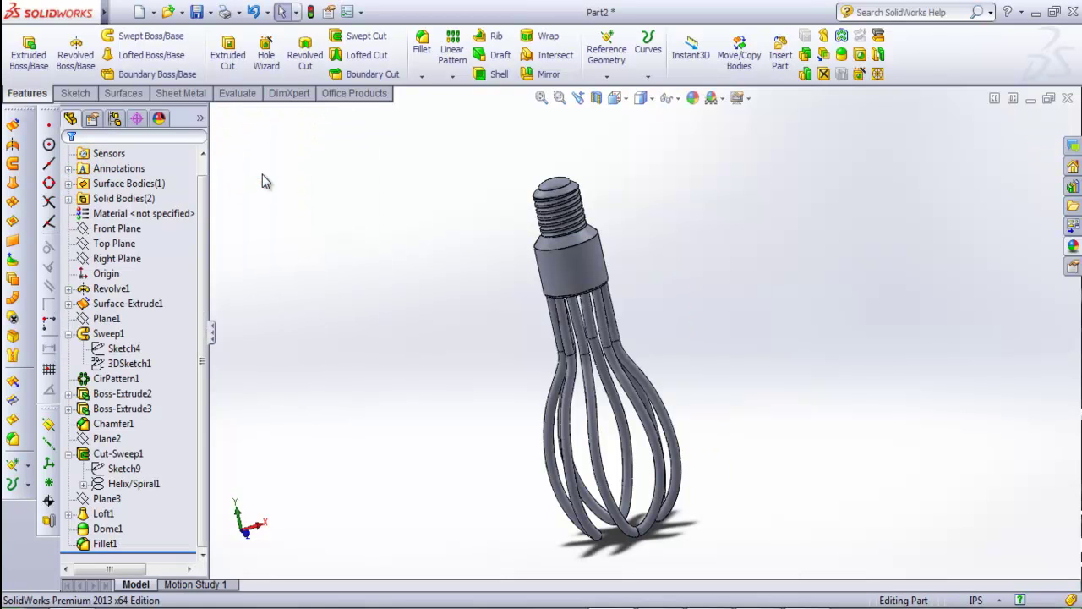
pyautogui.moveTo(670, 305); pyautogui.dragTo(662, 334, button='middle')
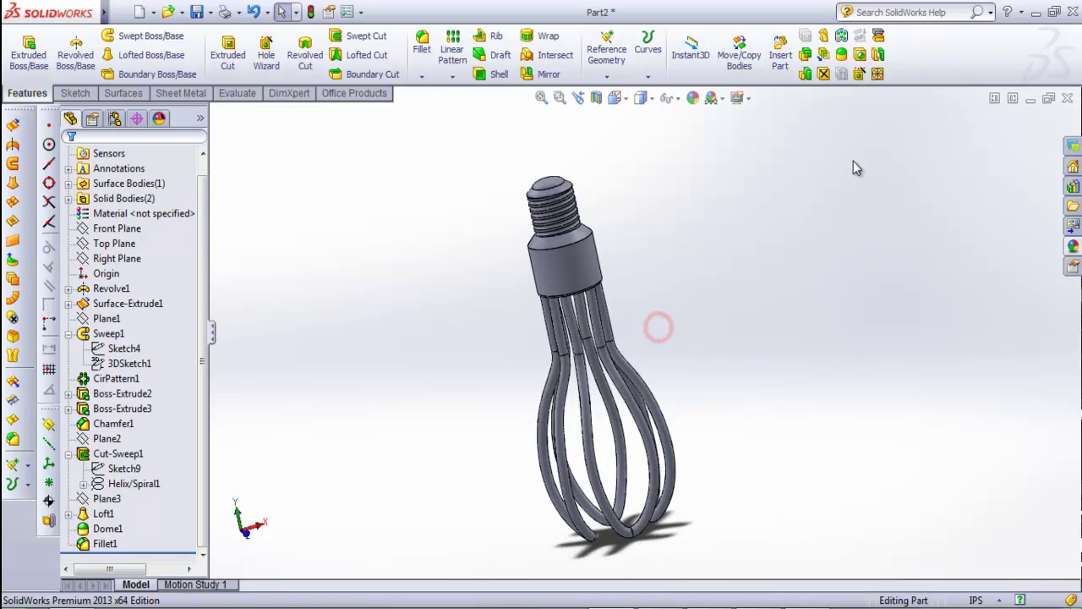
pyautogui.moveTo(686, 483); pyautogui.dragTo(683, 467, button='middle')
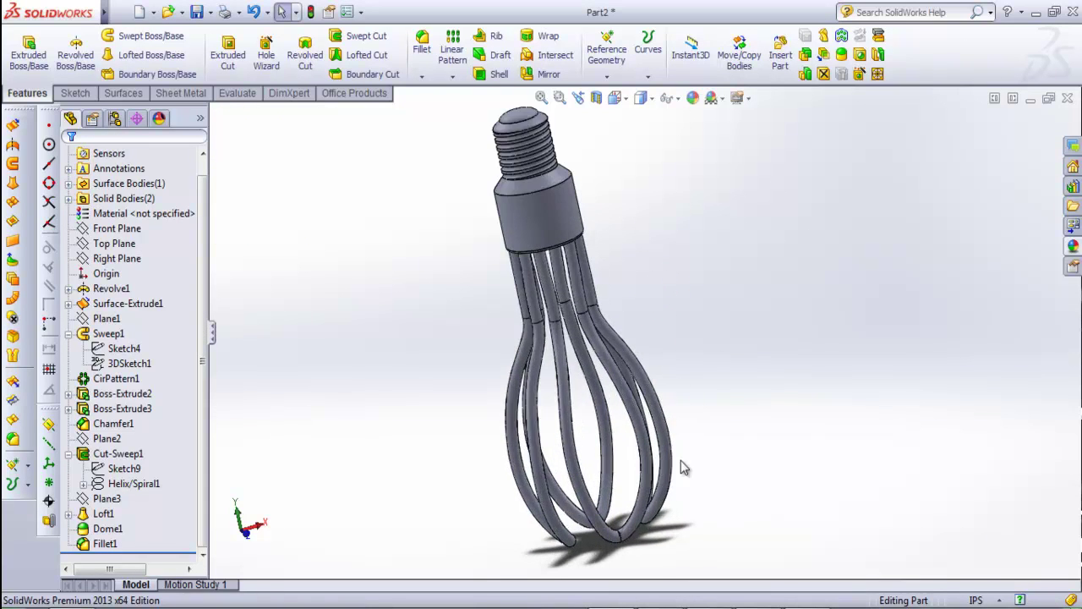
pyautogui.moveTo(660, 336); pyautogui.dragTo(632, 282, button='middle')
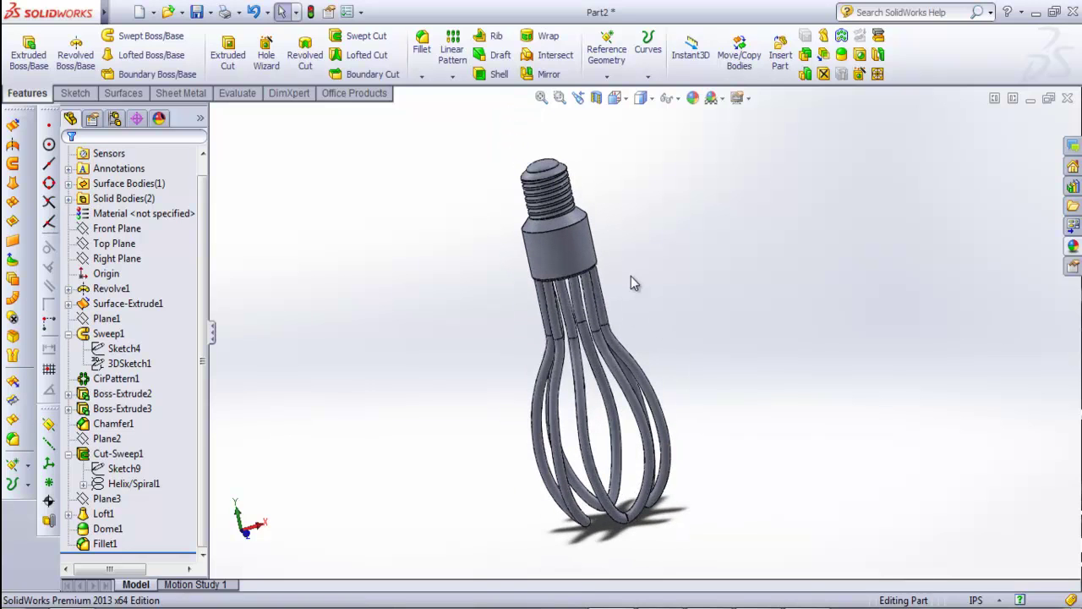